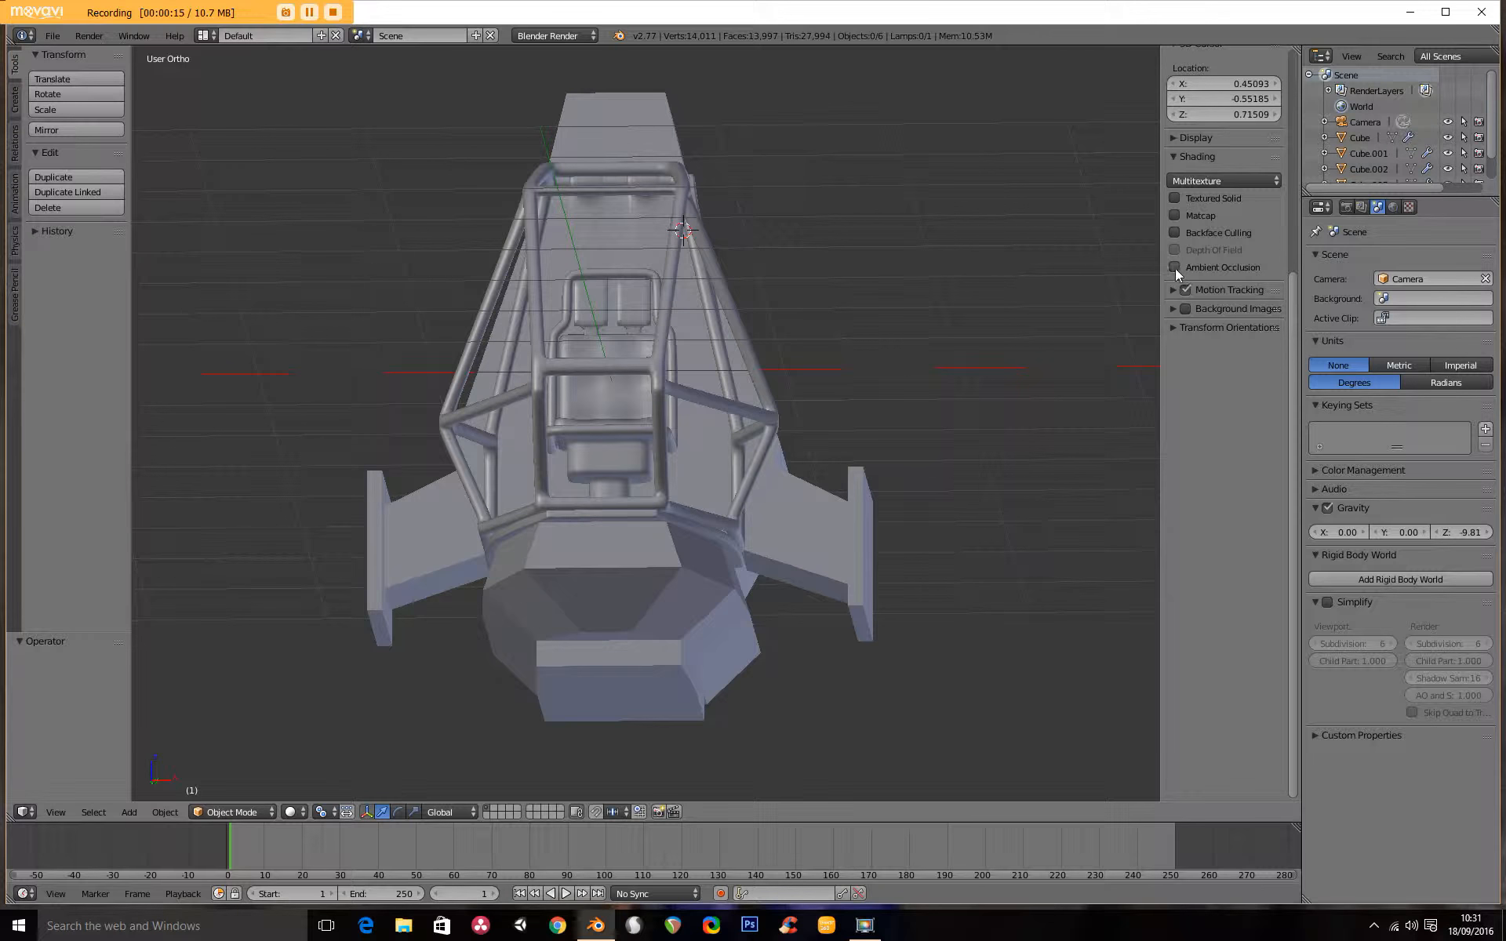
Enable ambient occlusion in the viewport shading, toggling it off and on to compare its effect on the cockpit model
{"action": "left_click", "coordinate": [1174, 267]}
{"action": "middle_click_drag", "start_coordinate": [905, 358], "coordinate": [772, 407]}
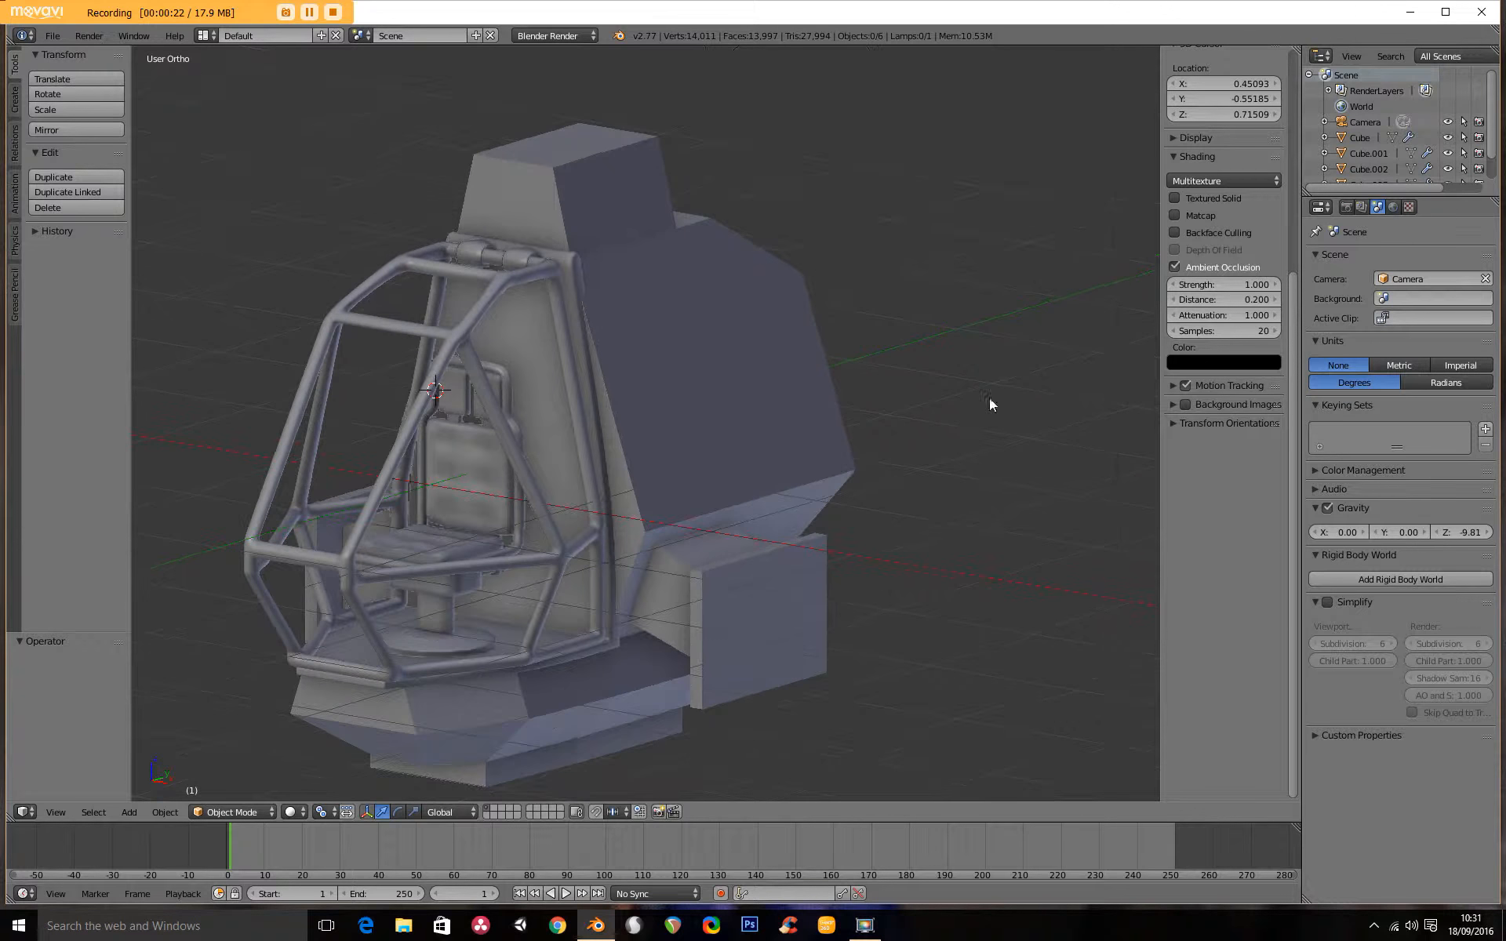
{"action": "left_click", "coordinate": [1177, 268]}
{"action": "left_click", "coordinate": [1177, 268]}
{"action": "middle_click_drag", "start_coordinate": [673, 444], "coordinate": [652, 398]}
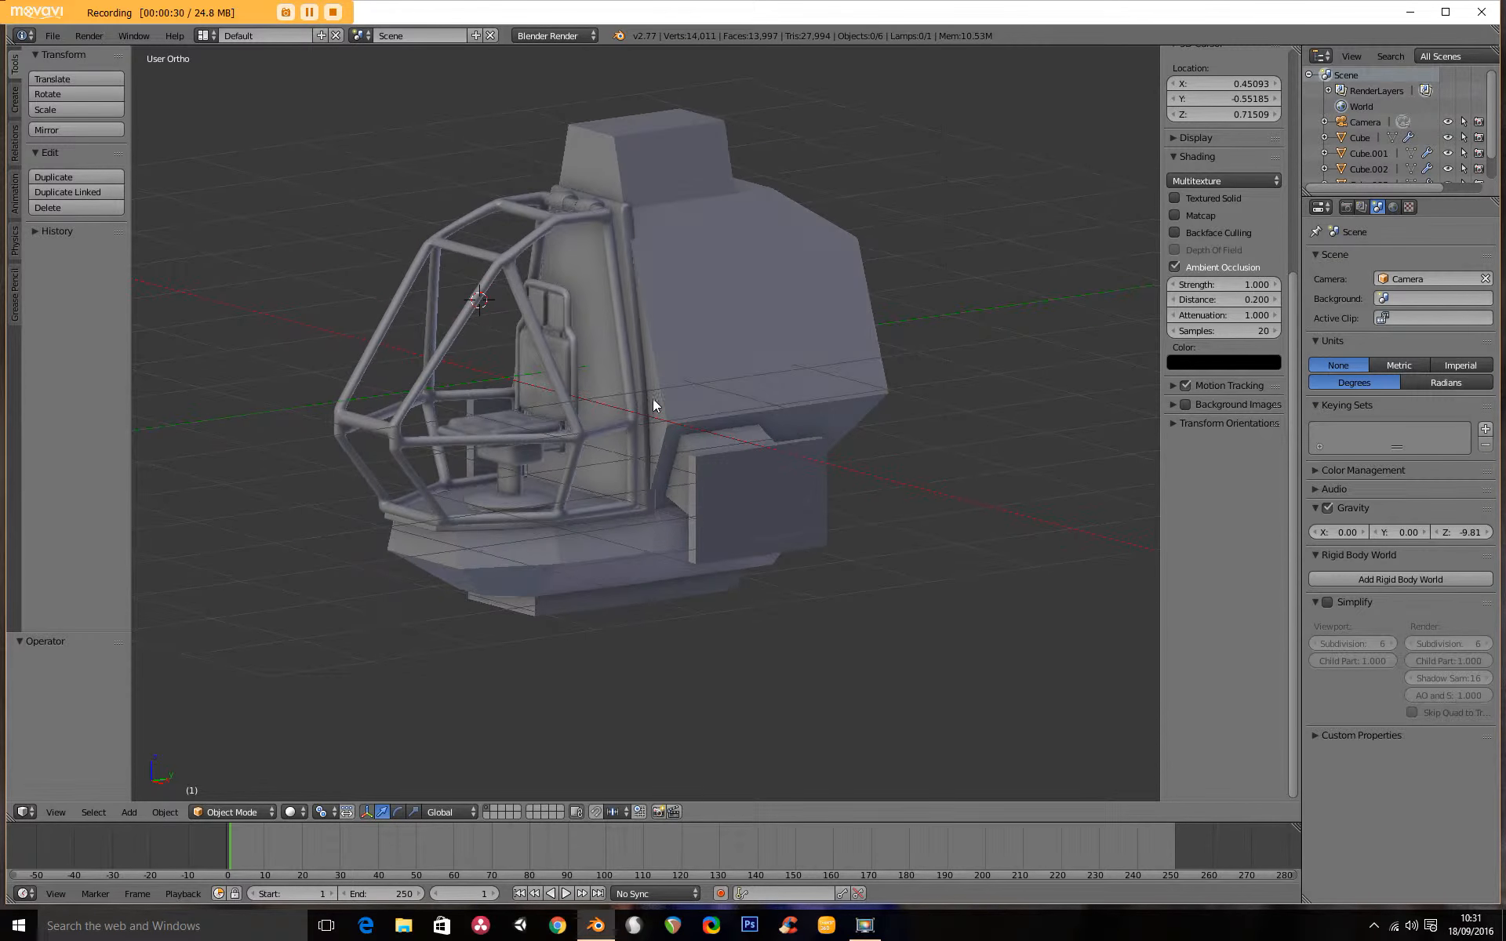
Switch the render engine to Blender Game, then run the game preview of the cockpit and stop it
{"action": "left_click", "coordinate": [556, 35]}
{"action": "left_click", "coordinate": [571, 75]}
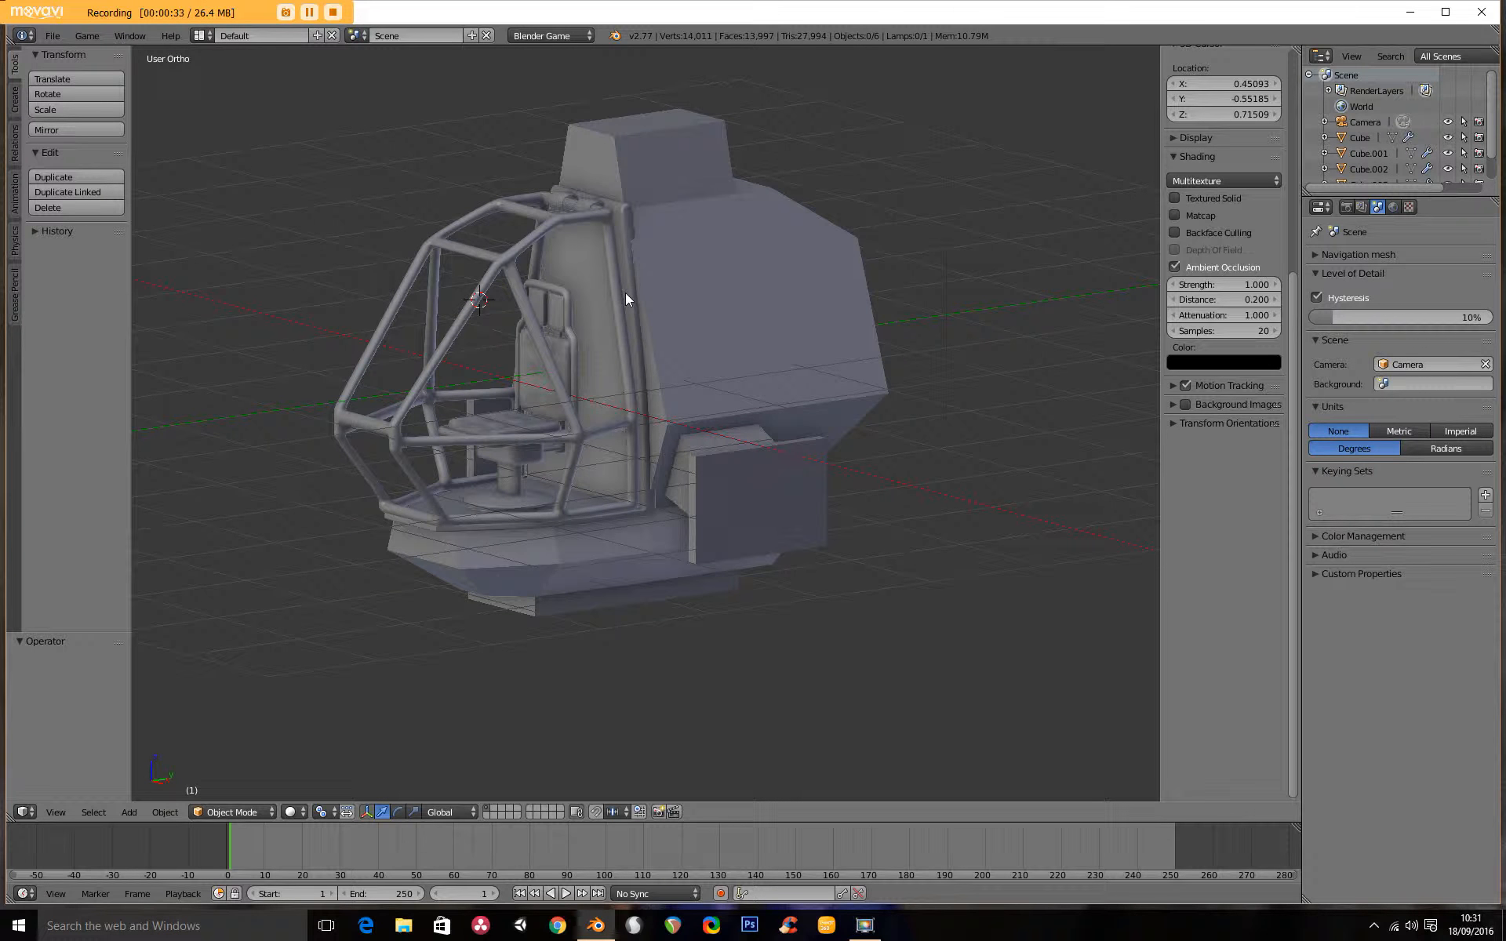
{"action": "key", "text": "p"}
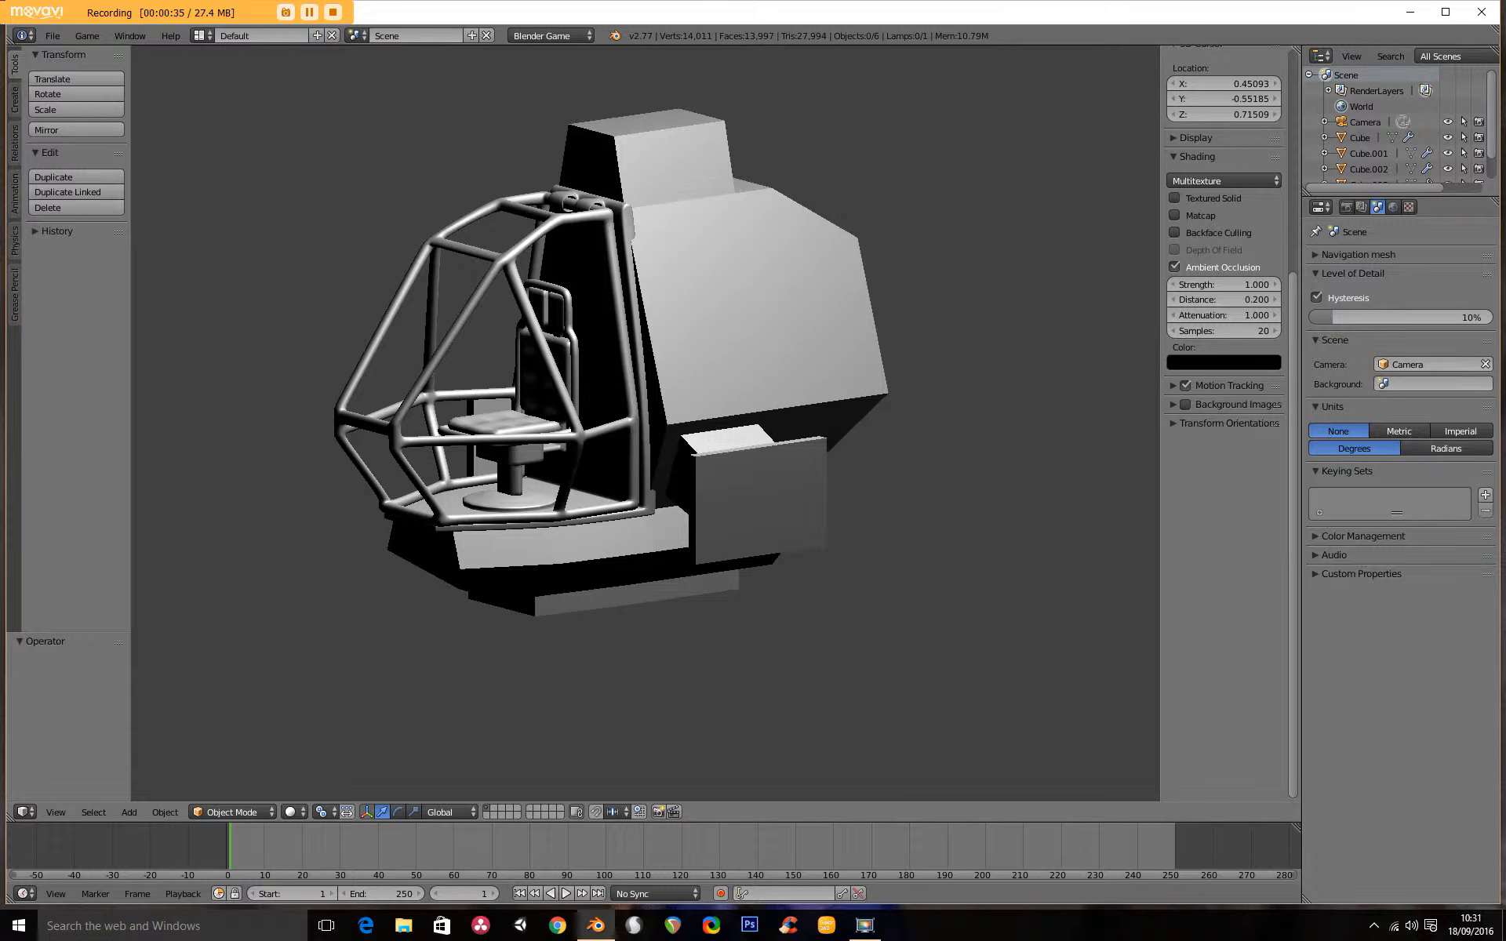
{"action": "key", "text": "Escape"}
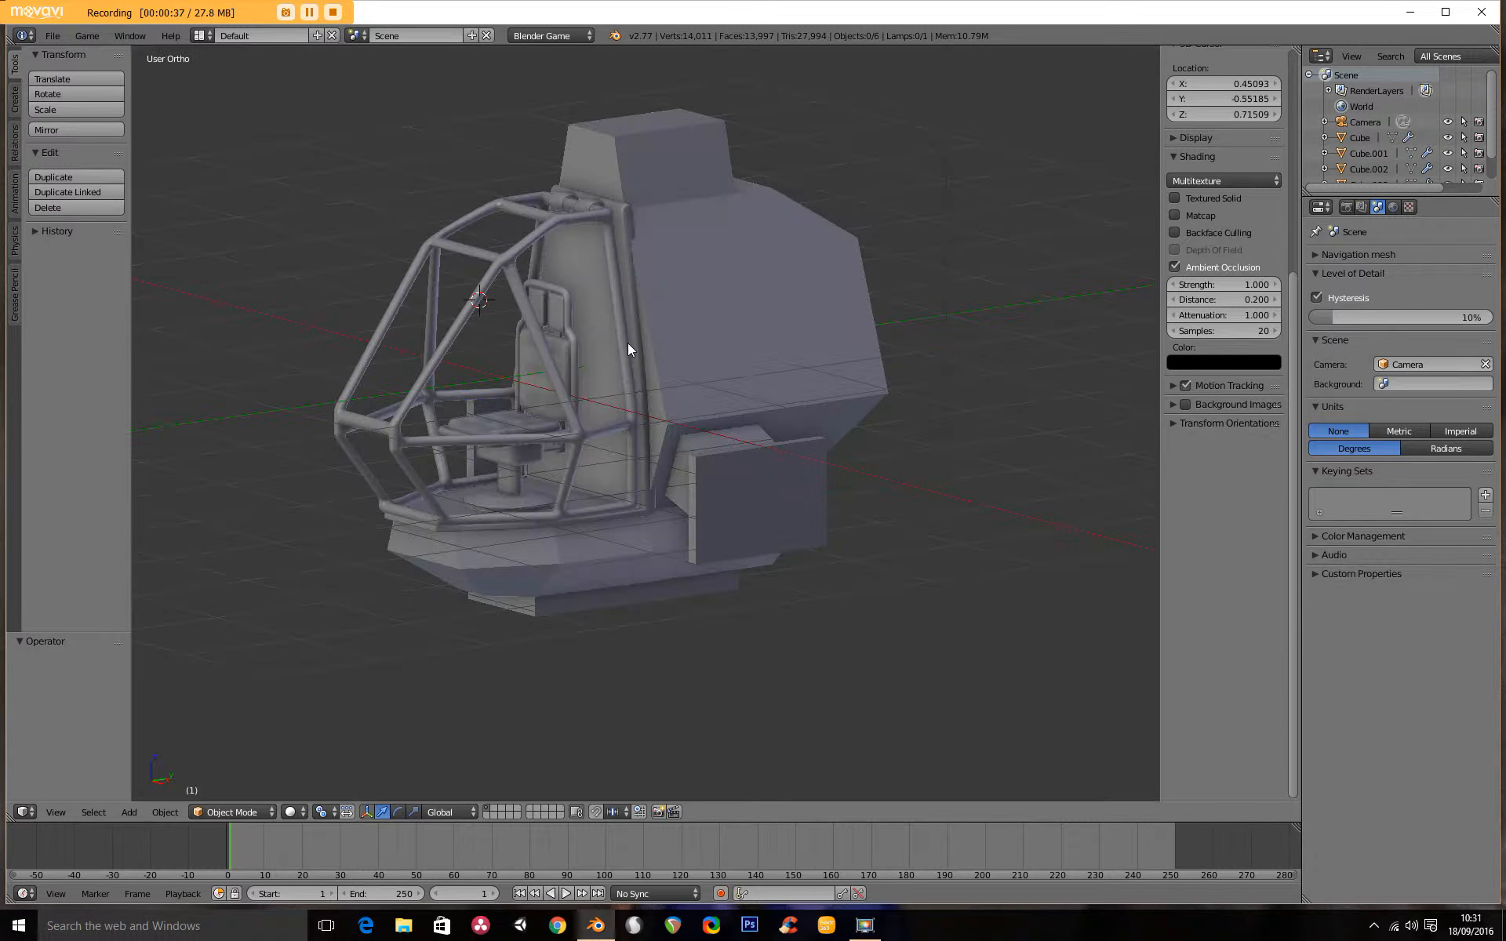
{"action": "mouse_move", "coordinate": [652, 431]}
{"action": "middle_mouse_down"}
{"action": "mouse_move", "coordinate": [536, 467]}
{"action": "mouse_move", "coordinate": [520, 455]}
{"action": "mouse_move", "coordinate": [544, 464]}
{"action": "middle_mouse_up"}
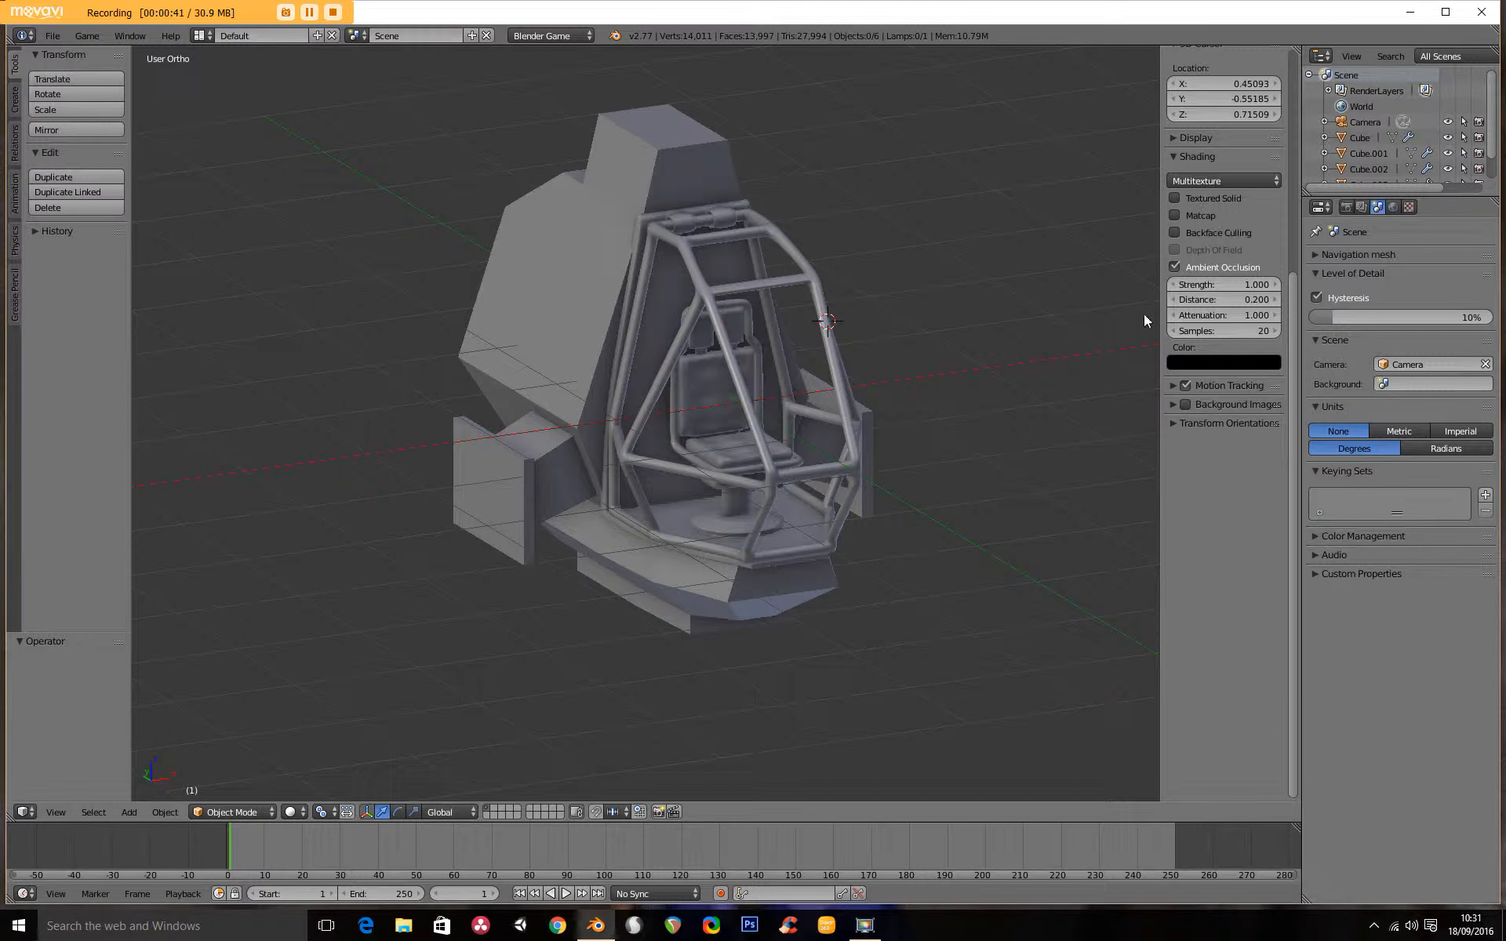
Set the viewport shading material mode to GLSL
{"action": "left_click", "coordinate": [1184, 181]}
{"action": "left_click", "coordinate": [1184, 145]}
{"action": "middle_click_drag", "start_coordinate": [677, 380], "coordinate": [633, 371]}
In the right orthographic view, place the 3D cursor in the empty space behind the hull and add a mesh circle there
{"action": "key", "text": "KP_1"}
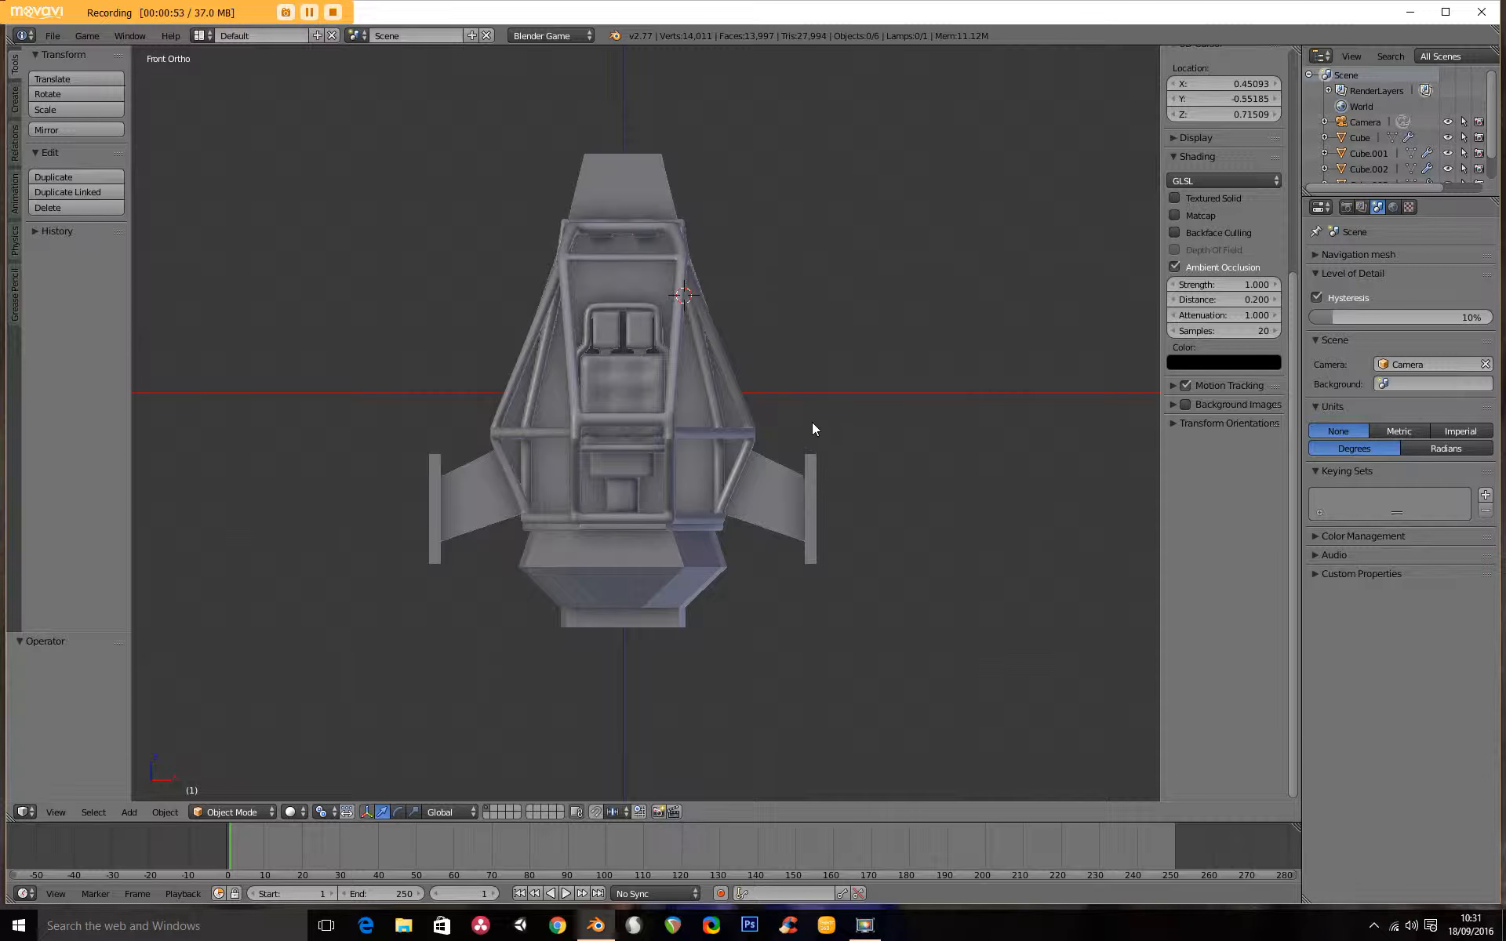
{"action": "key", "text": "KP_3"}
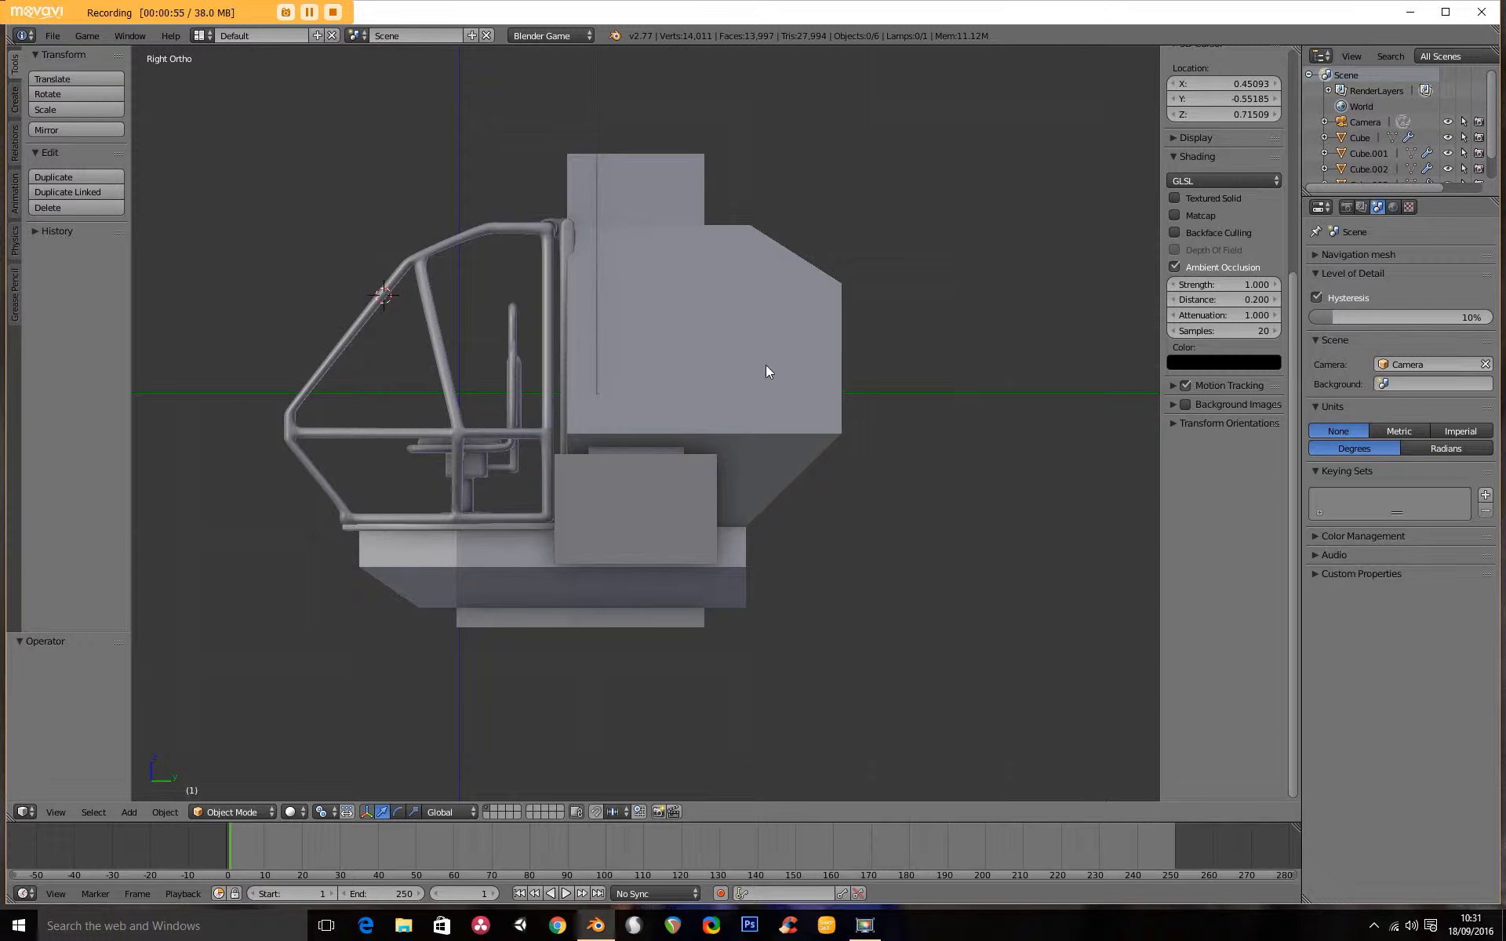
{"action": "middle_click_drag", "start_coordinate": [778, 398], "coordinate": [479, 359], "text": "shift"}
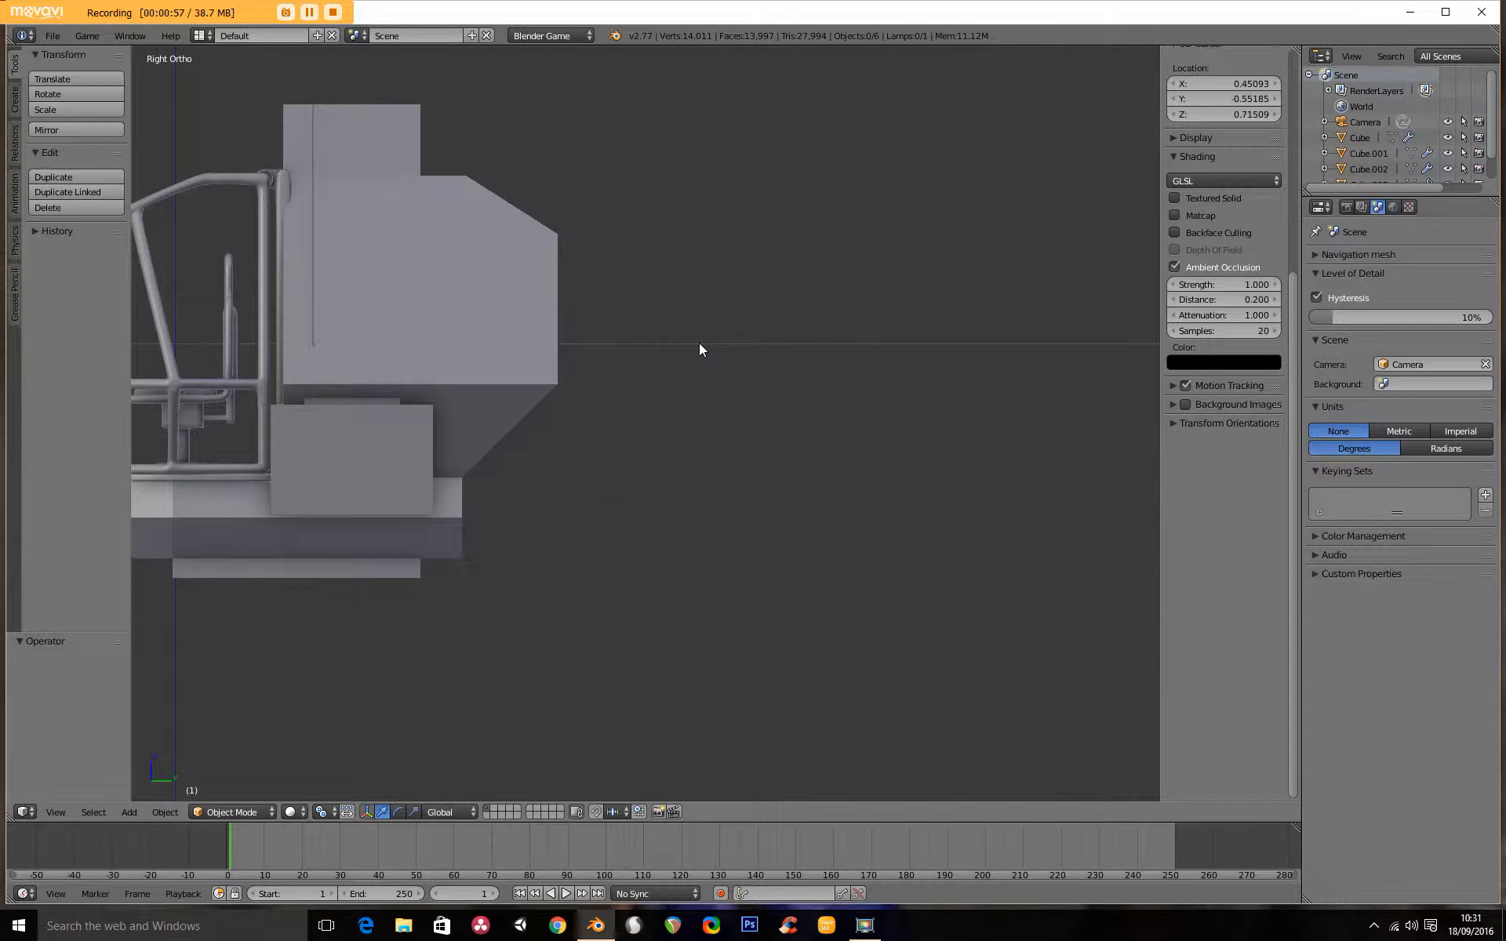
{"action": "left_click", "coordinate": [699, 343]}
{"action": "middle_click_drag", "start_coordinate": [710, 366], "coordinate": [660, 365], "text": "ctrl"}
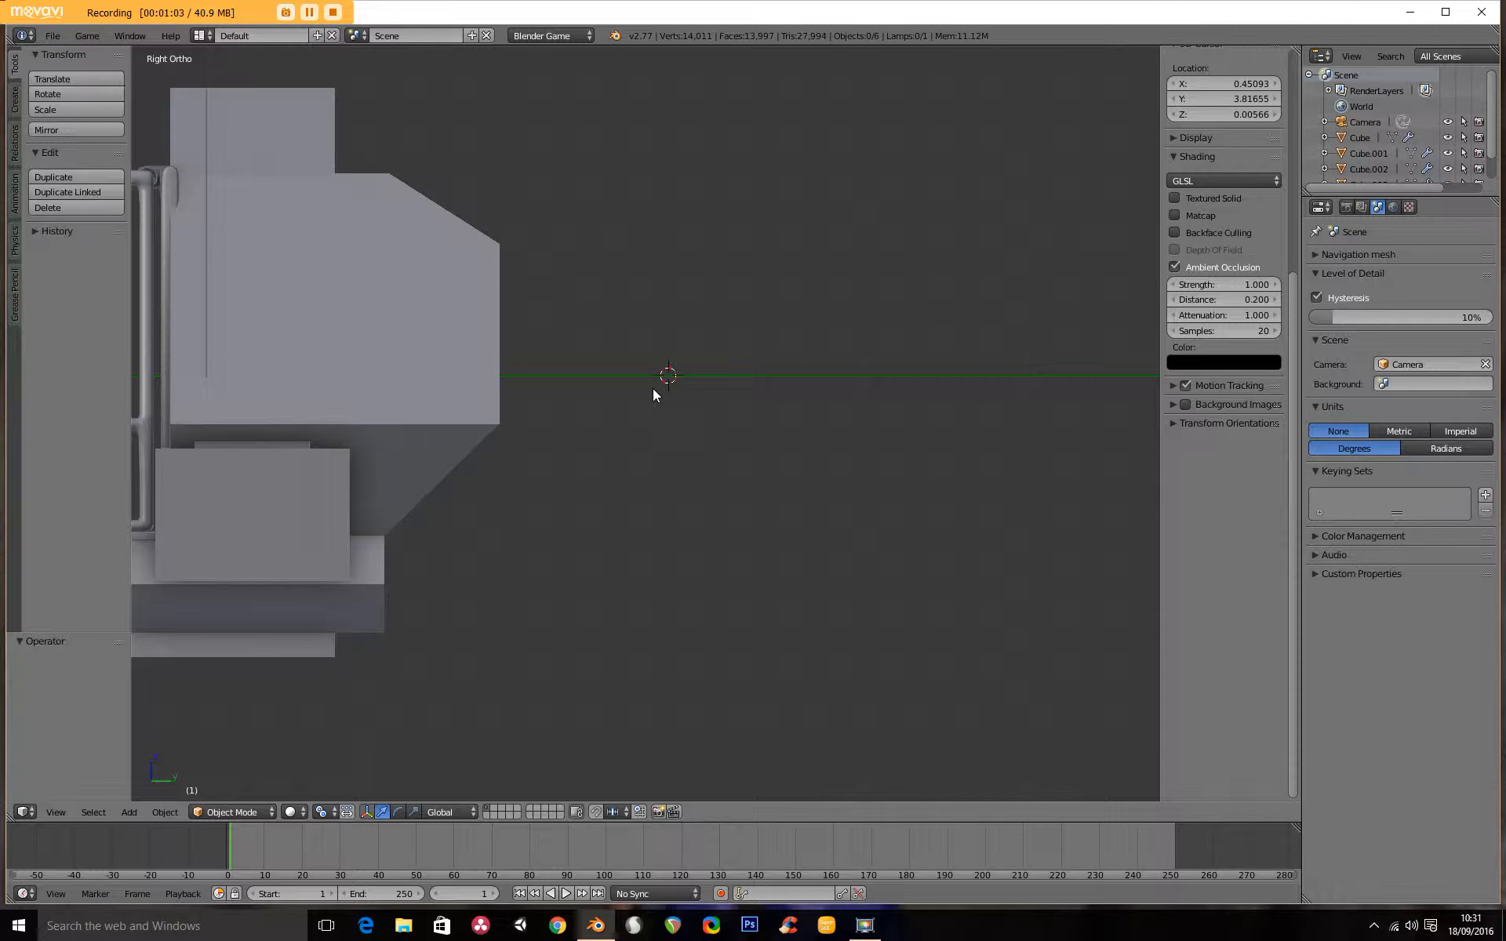
{"action": "key", "text": "shift+a"}
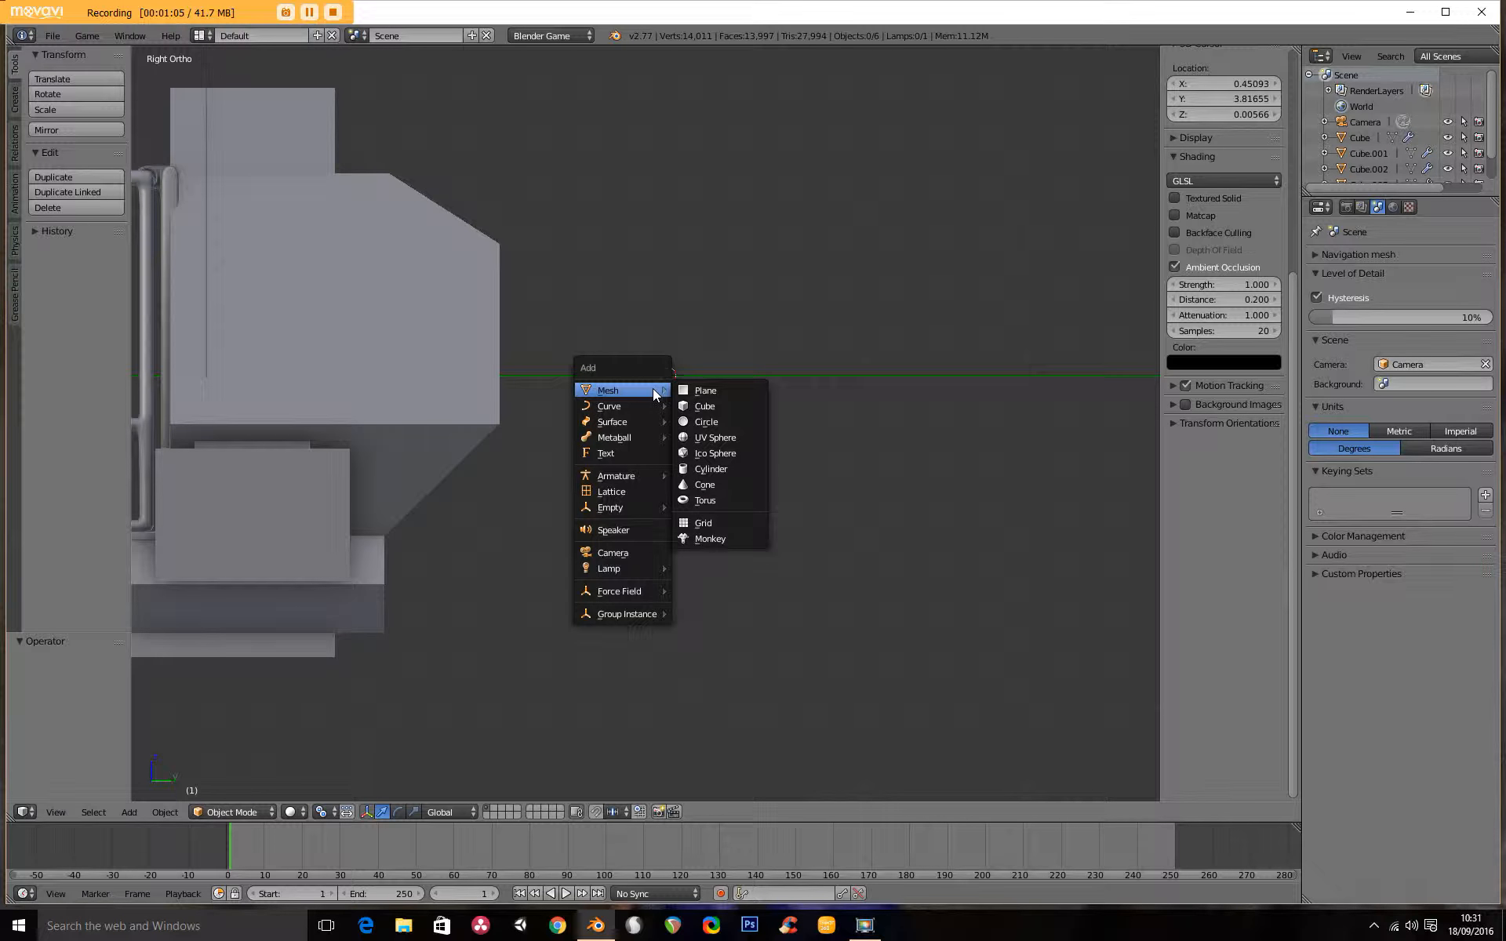
{"action": "left_click", "coordinate": [713, 422]}
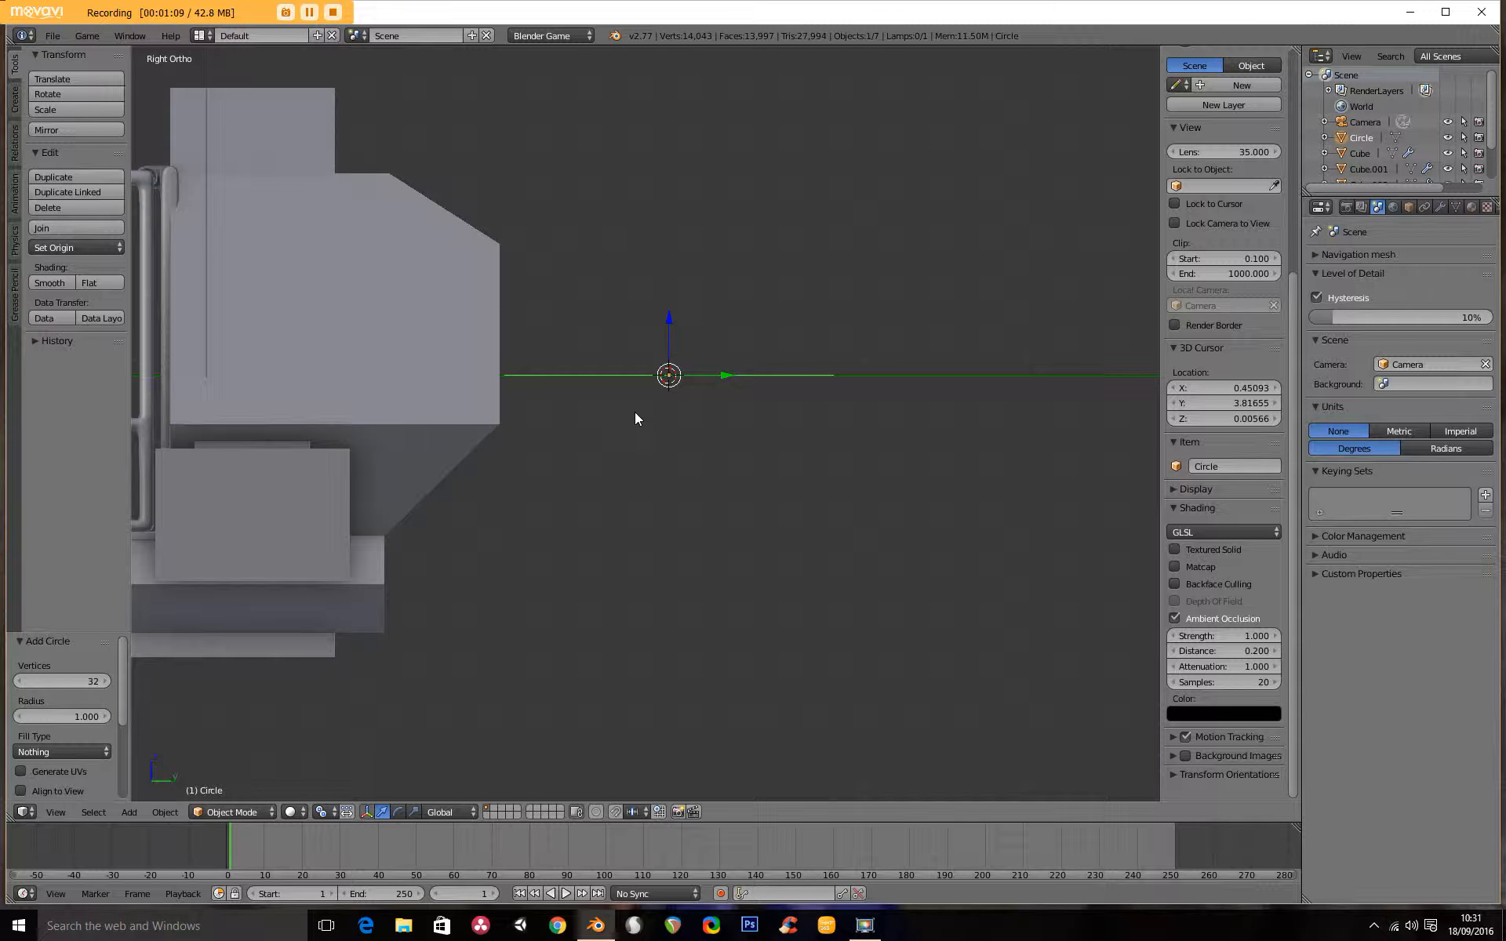
Set the new circle's vertex count to 12
{"action": "key", "text": "r"}
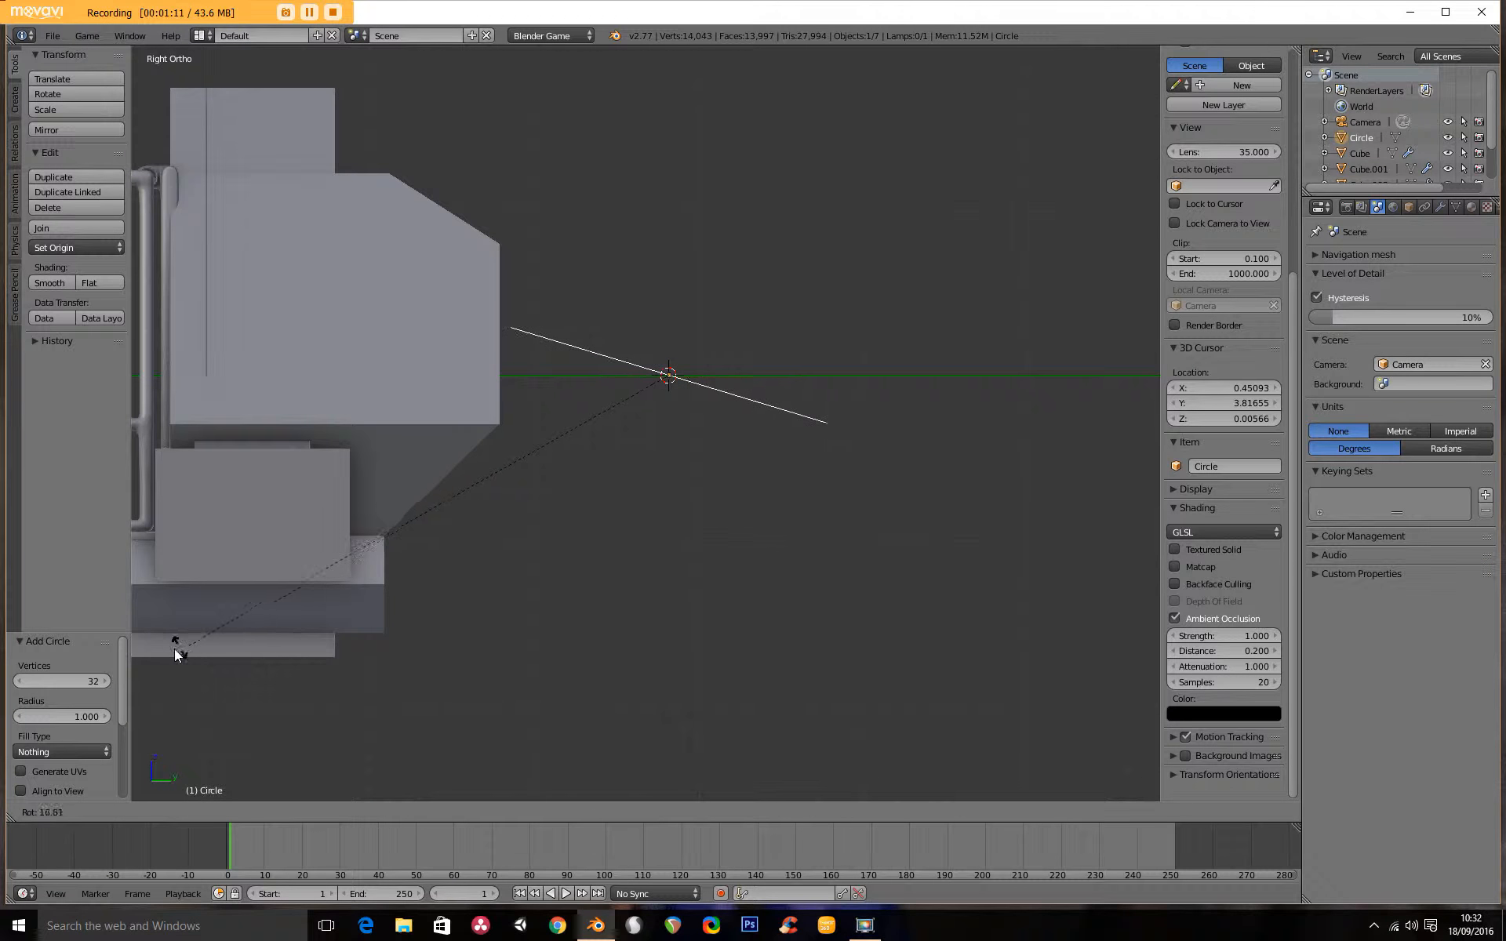
{"action": "right_click", "coordinate": [84, 700]}
{"action": "left_click", "coordinate": [93, 683]}
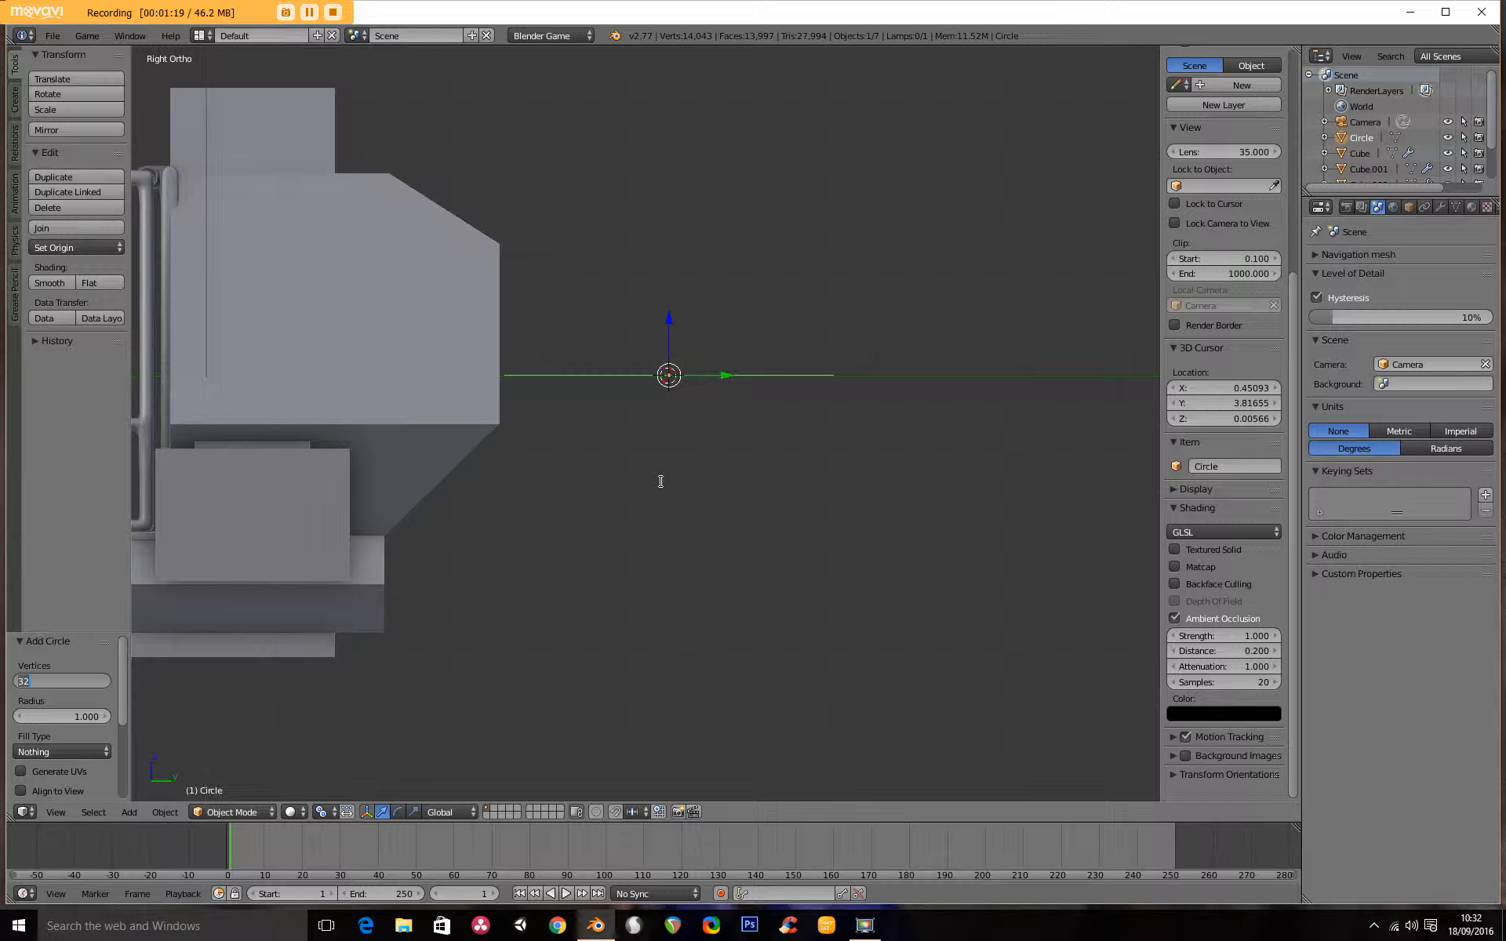
{"action": "type", "text": "12"}
{"action": "key", "text": "Return"}
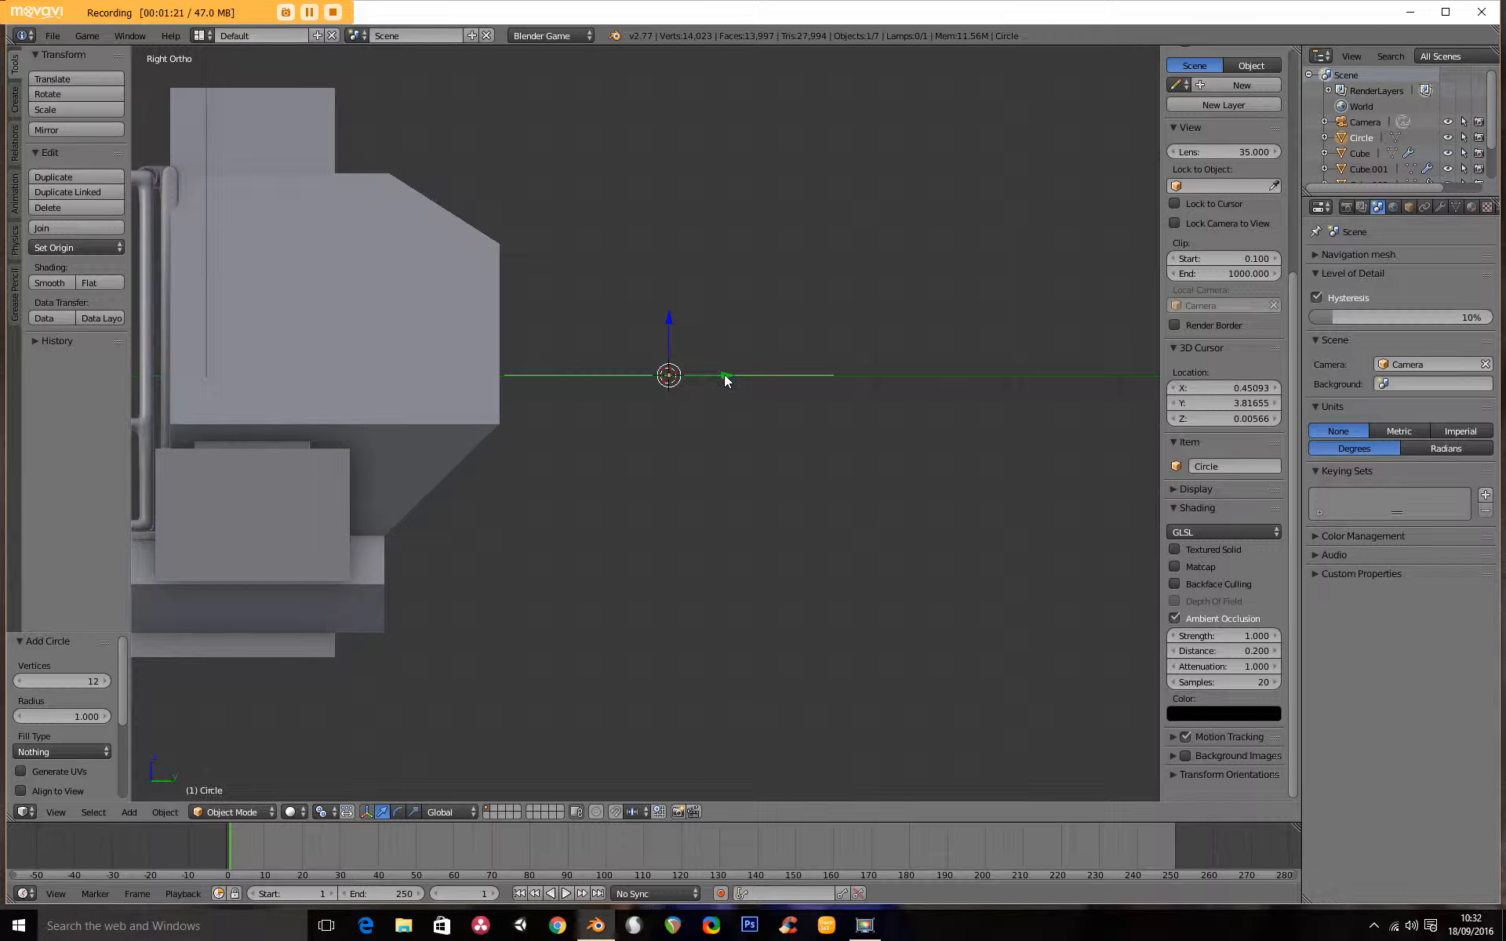
Rotate the circle 90° about the global Y axis
{"action": "key", "text": "r"}
{"action": "type", "text": "y90"}
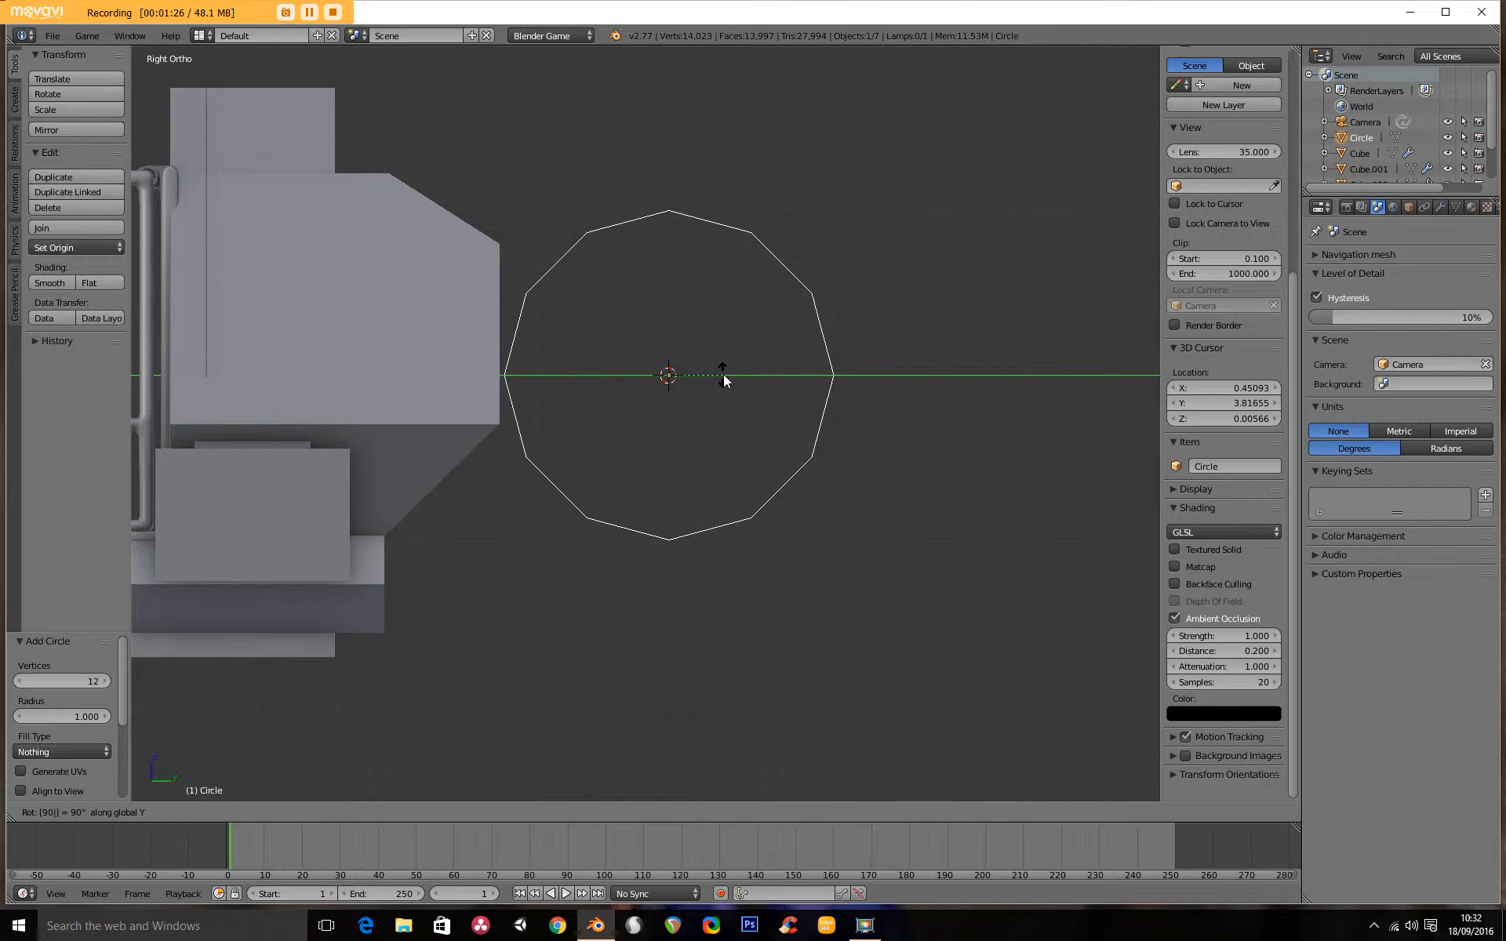
{"action": "key", "text": "Return"}
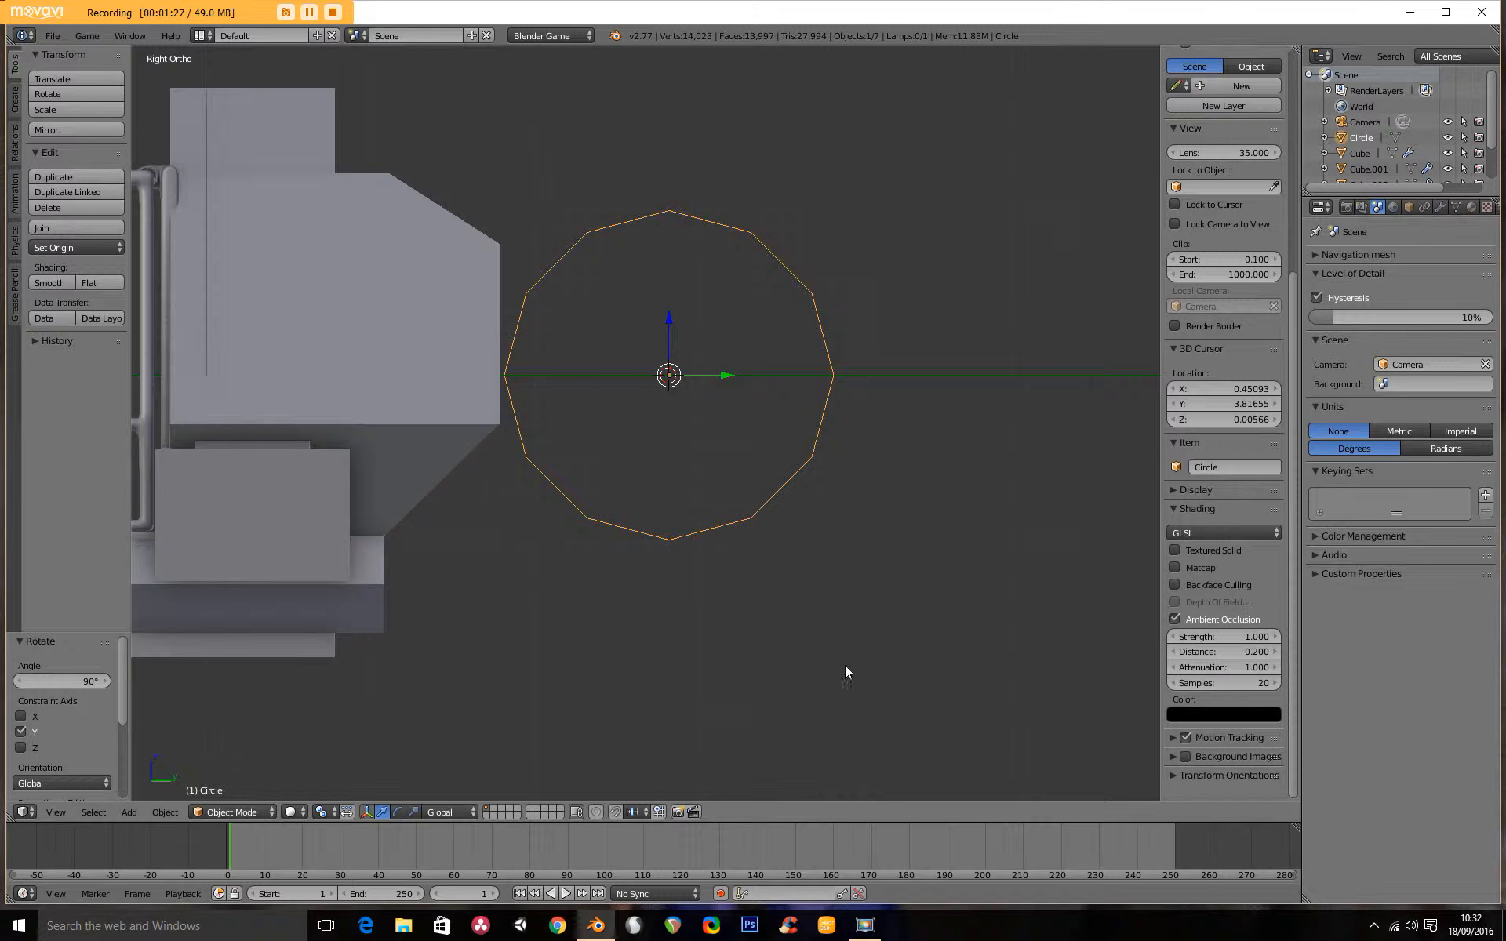
Find the 3D View: Screencast Keys add-on in the user preferences, enable it and start its key display in the viewport
{"action": "left_click", "coordinate": [53, 36]}
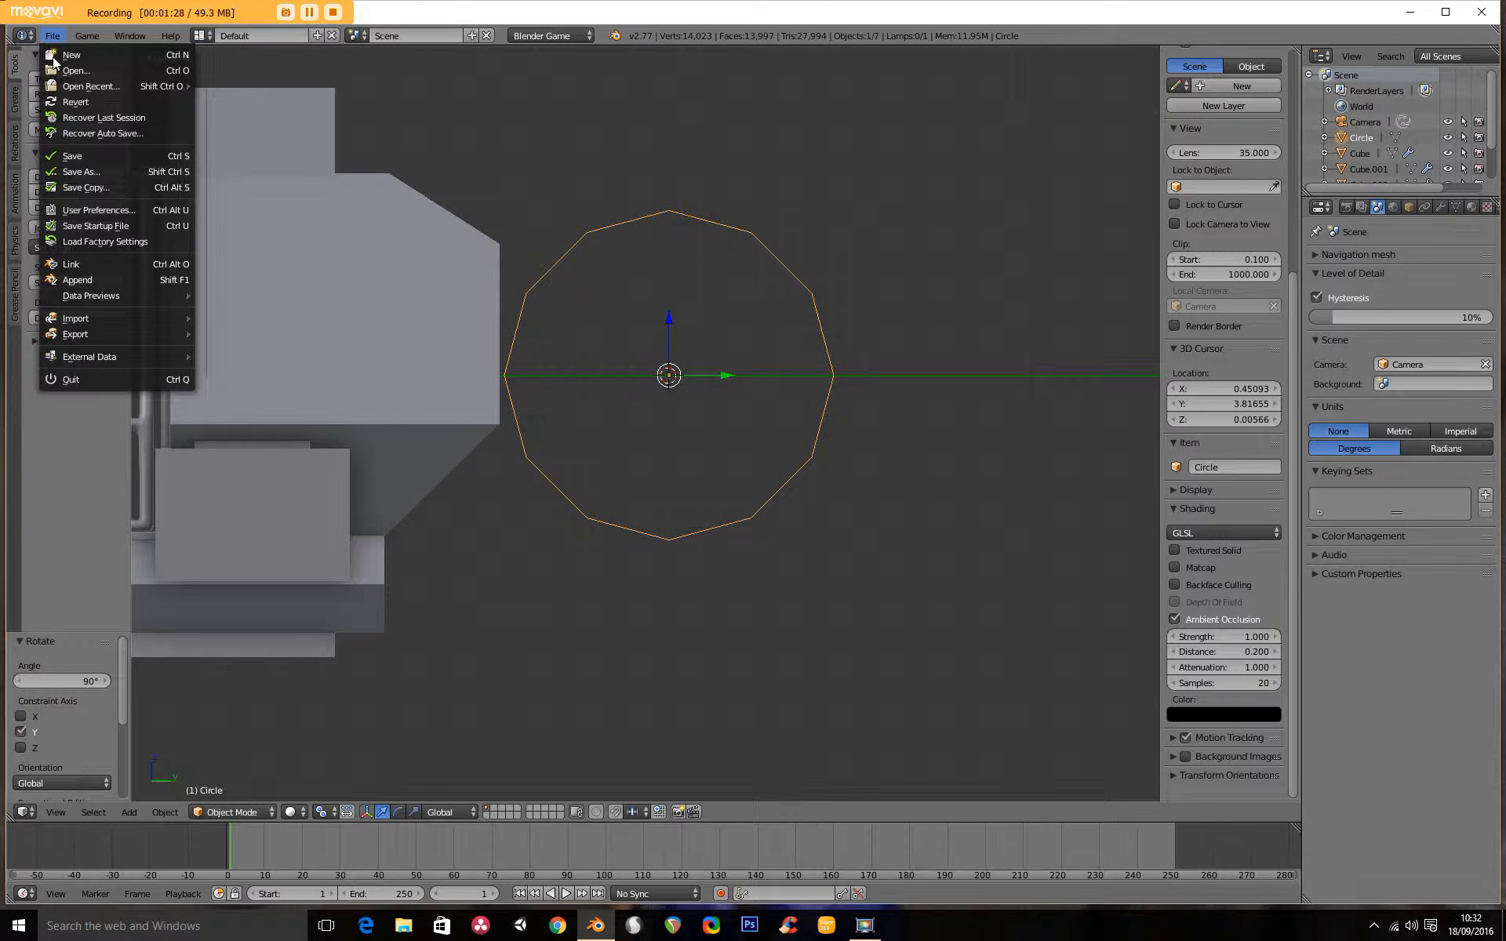
{"action": "left_click", "coordinate": [119, 212]}
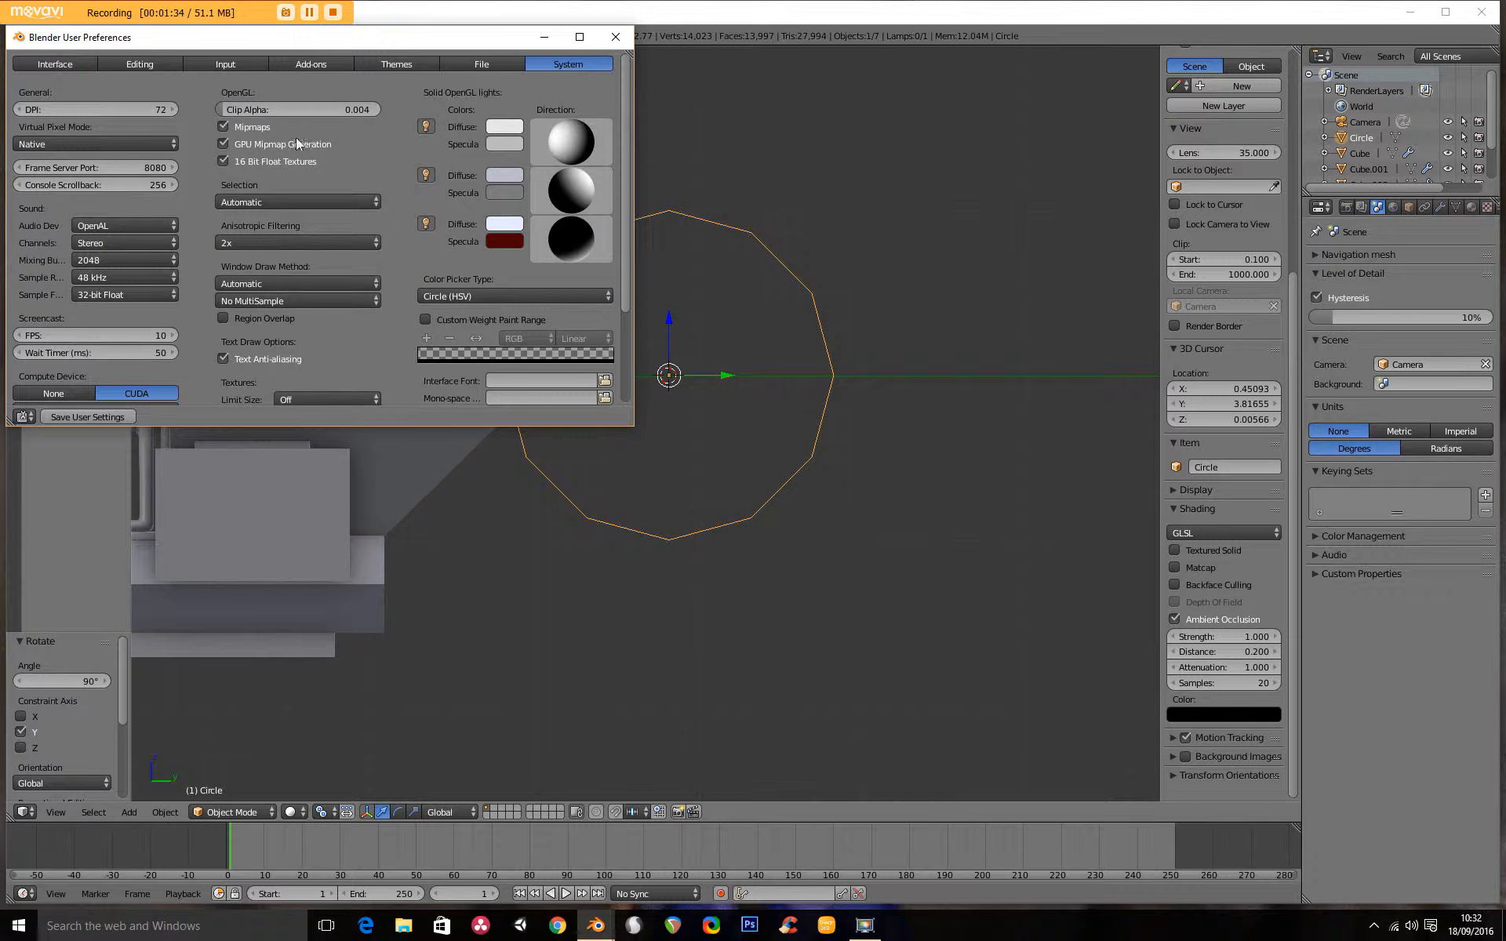
{"action": "left_click", "coordinate": [317, 63]}
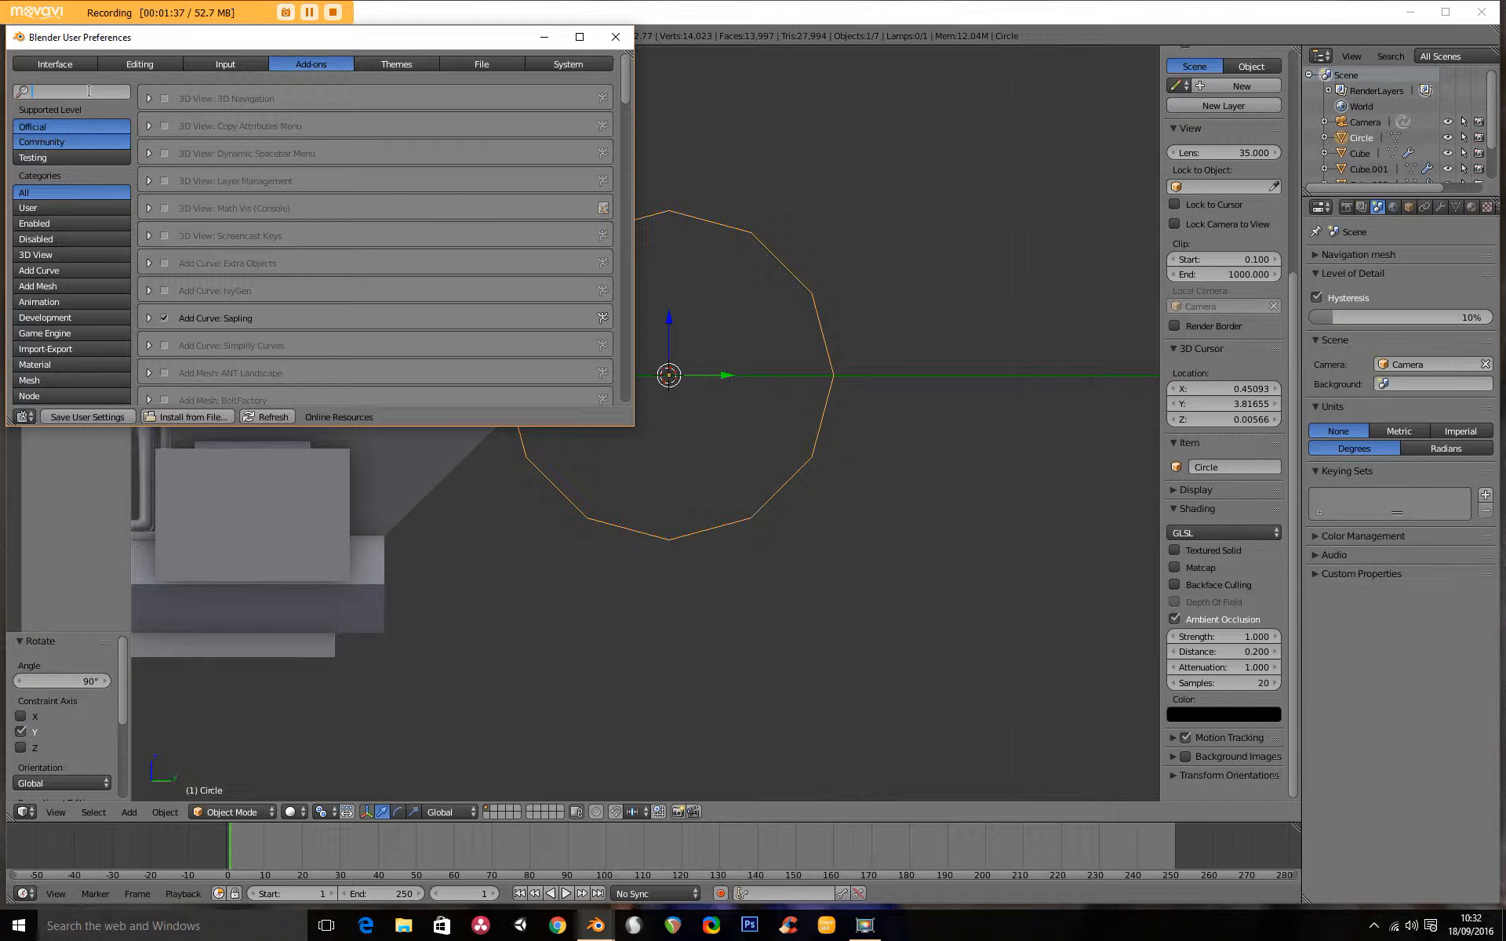
{"action": "type", "text": "scree"}
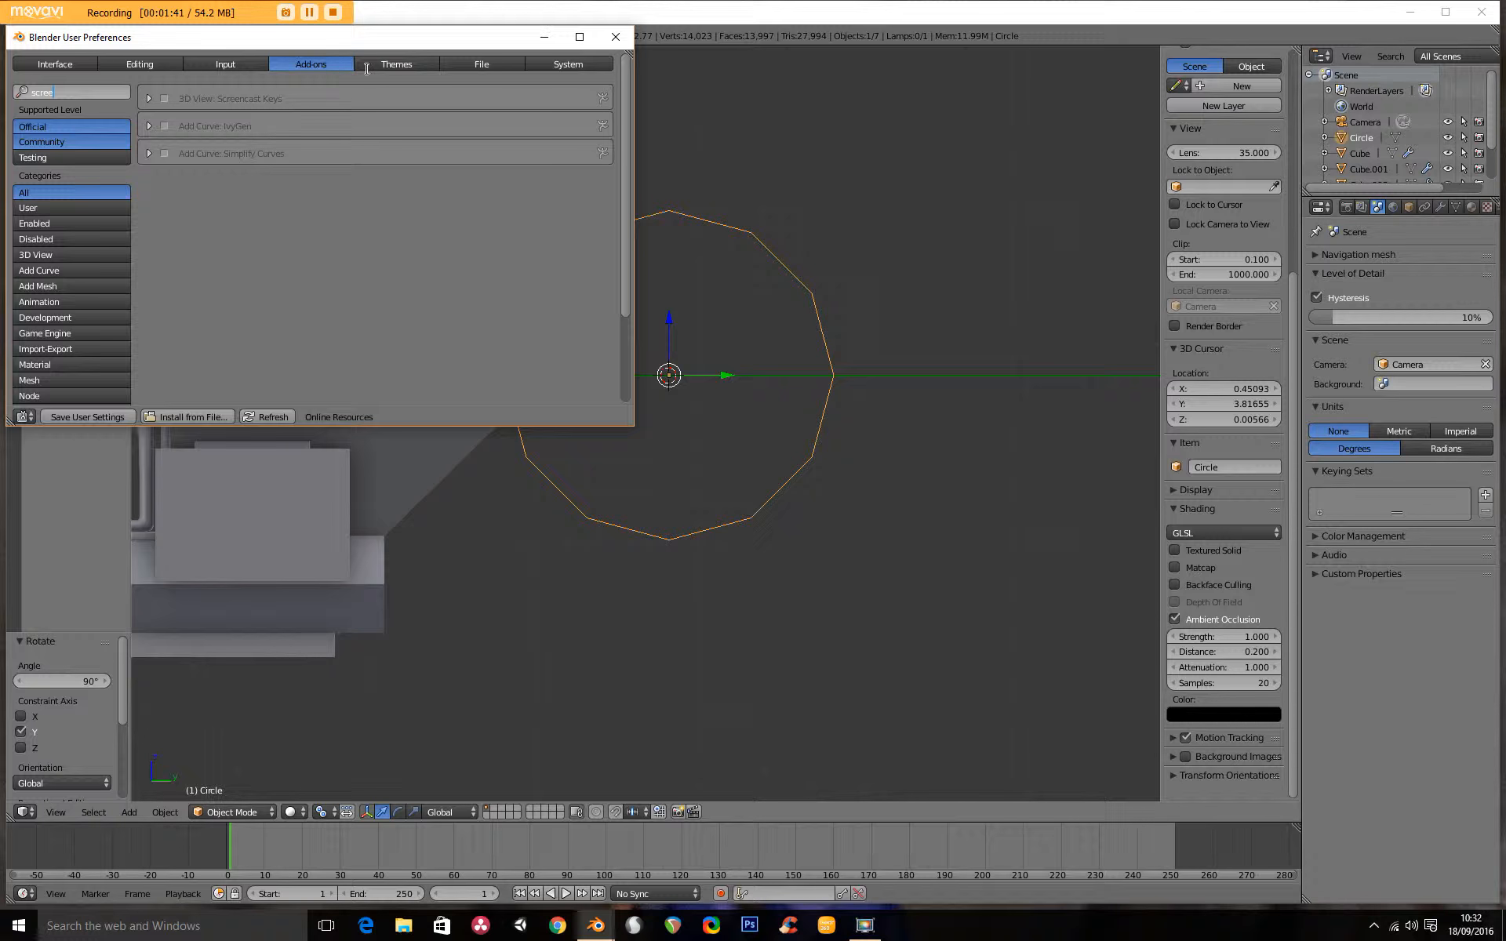
{"action": "left_click", "coordinate": [165, 96]}
{"action": "left_click", "coordinate": [167, 97]}
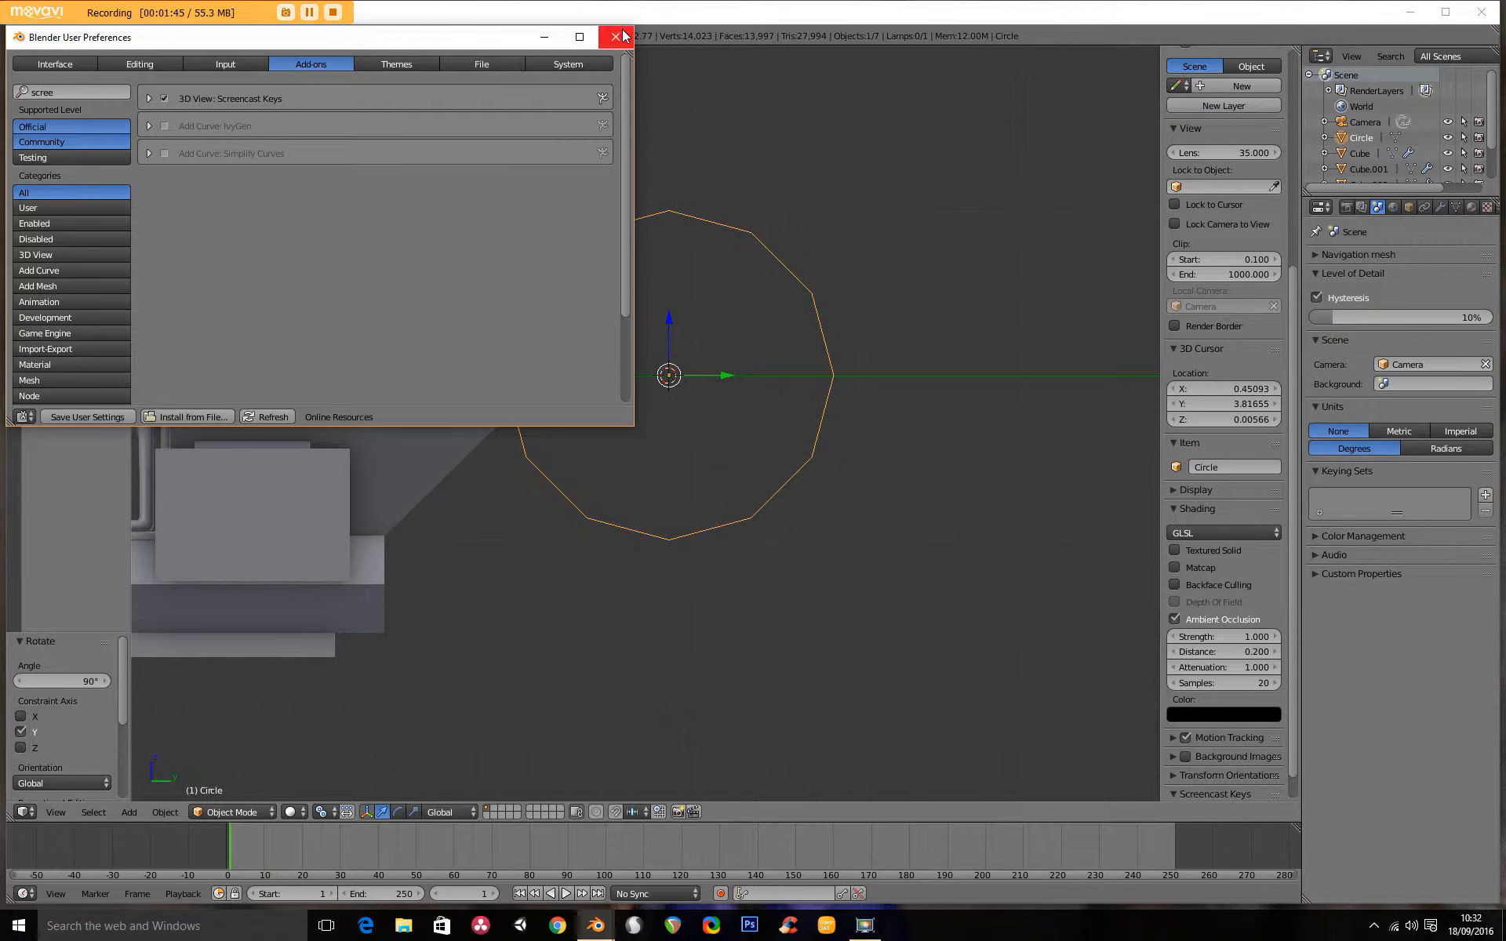
{"action": "left_click", "coordinate": [615, 37]}
{"action": "scroll", "coordinate": [1292, 735], "scroll_direction": "down", "scroll_amount": 2}
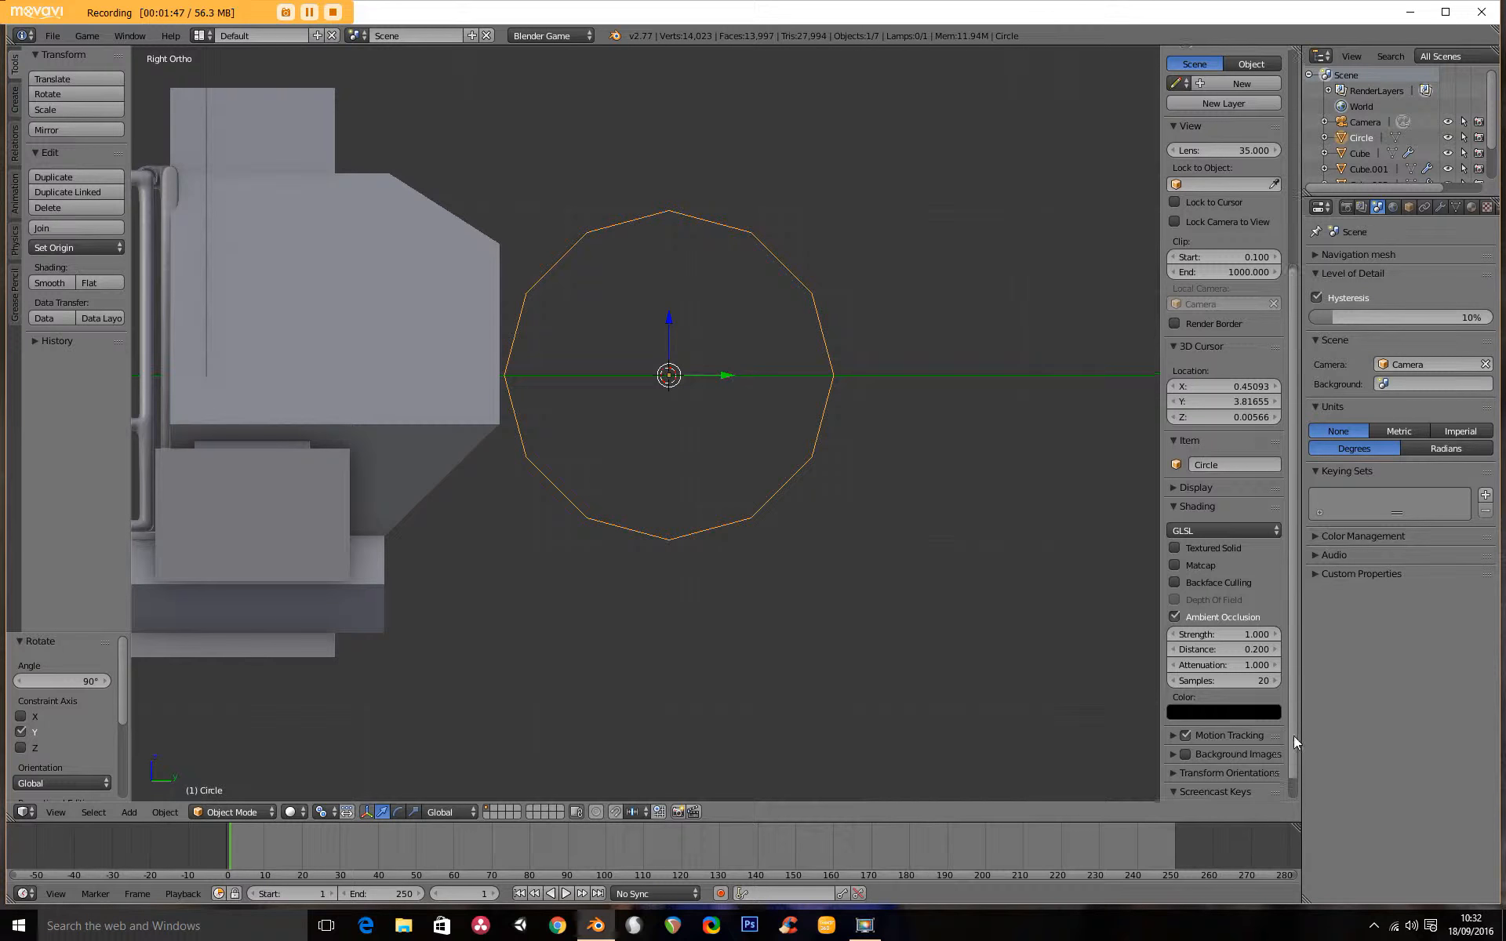
{"action": "left_click", "coordinate": [1237, 788]}
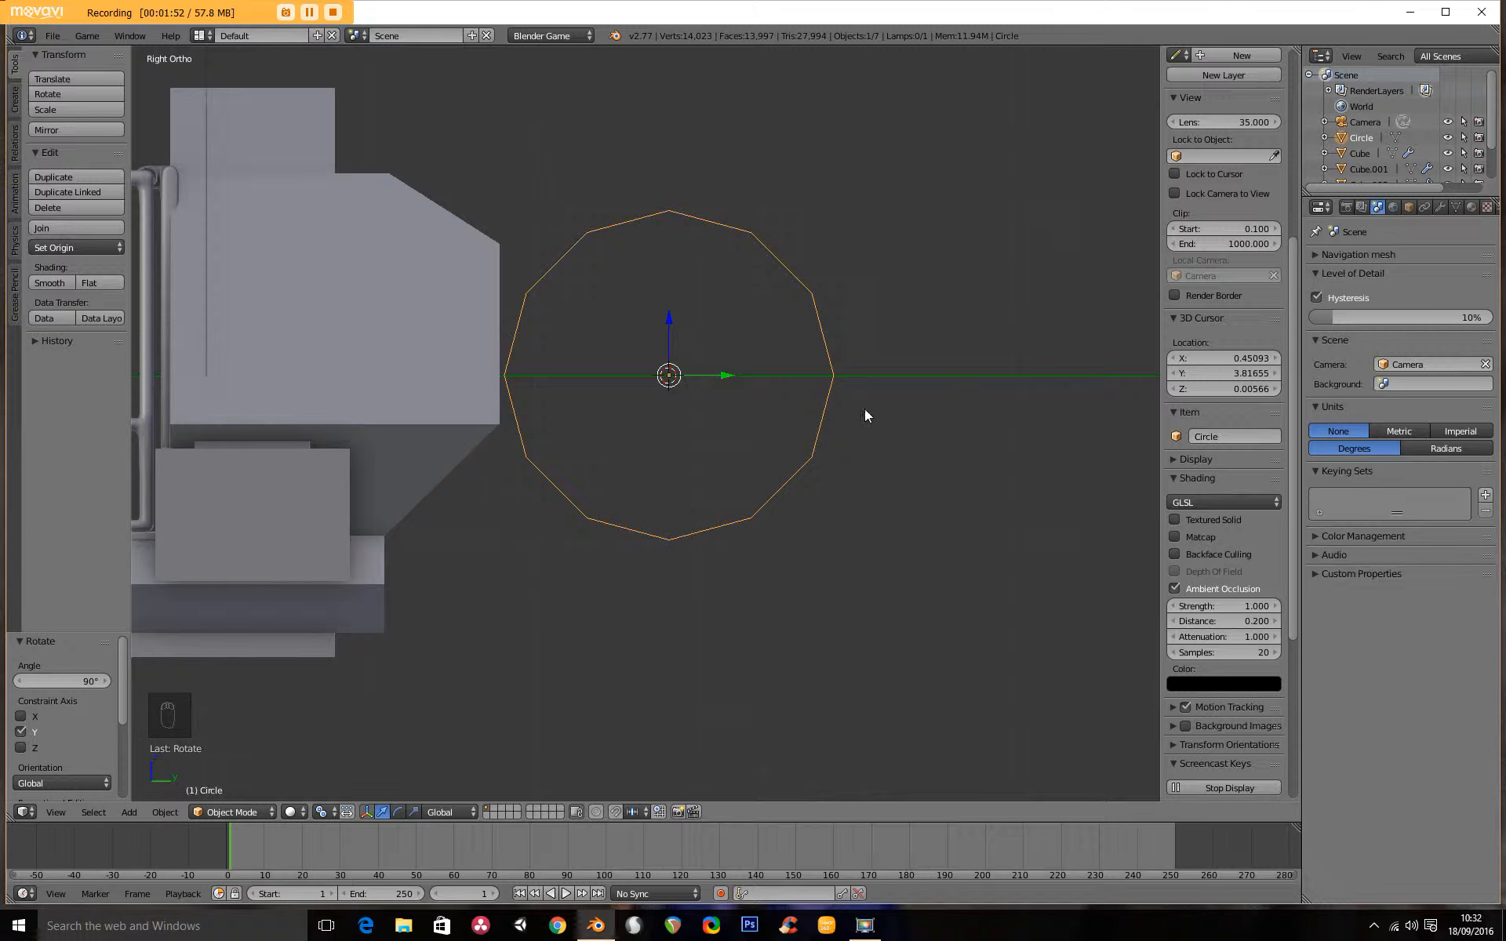
Scale the circle behind the hull down uniformly to about 0.398
{"action": "scroll", "coordinate": [824, 259], "scroll_direction": "down", "scroll_amount": 6}
{"action": "scroll", "coordinate": [869, 455], "scroll_direction": "up", "scroll_amount": 4}
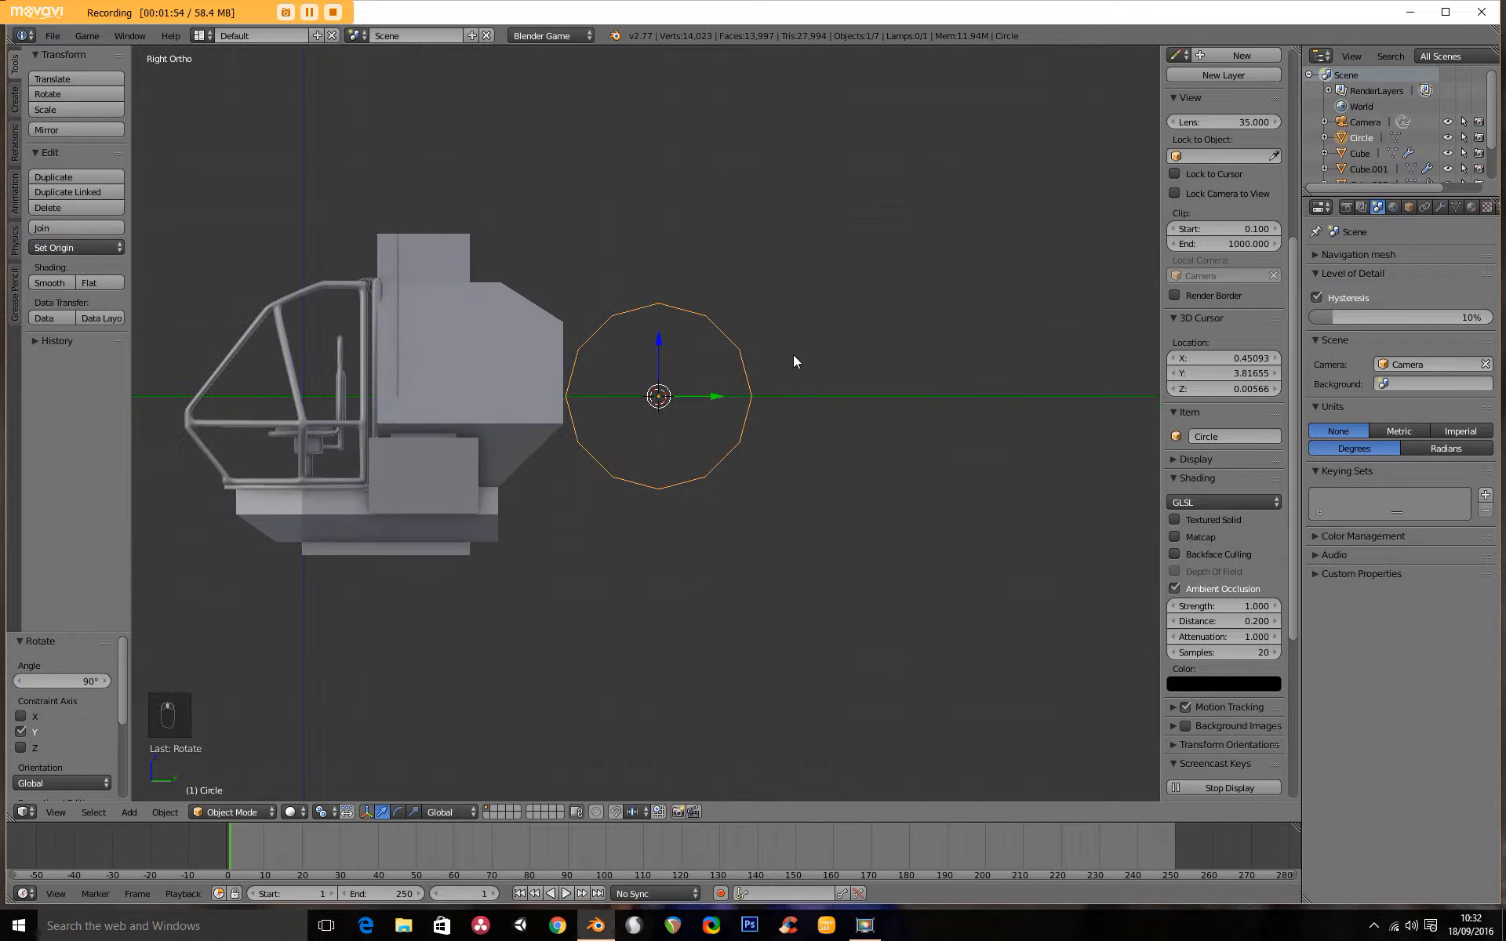
{"action": "key", "text": "s"}
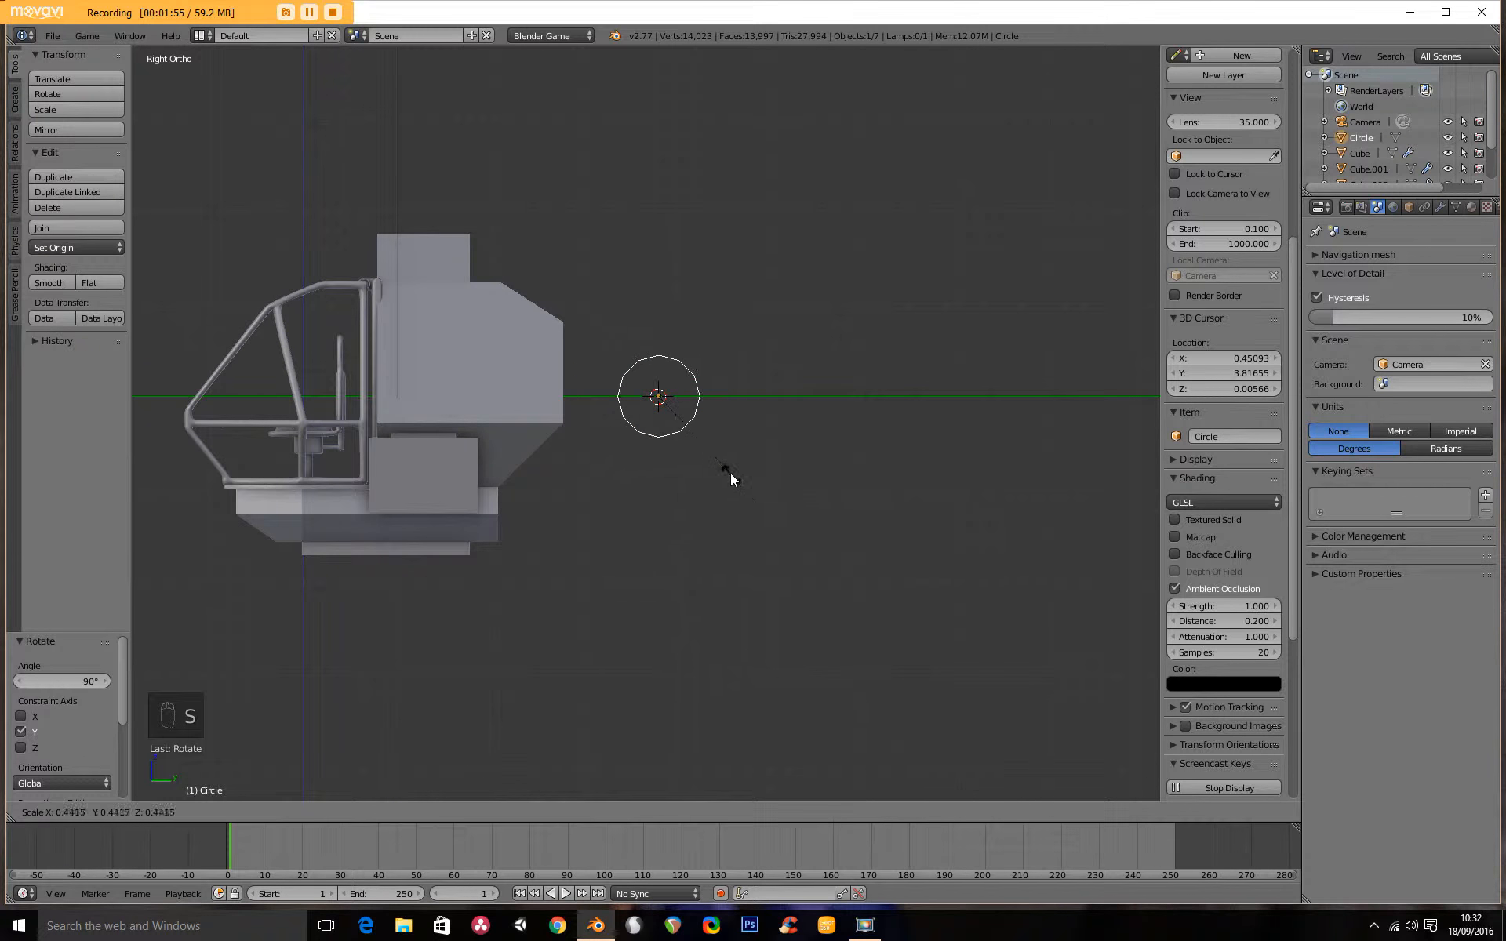
{"action": "left_click", "coordinate": [724, 469]}
{"action": "middle_click_drag", "start_coordinate": [721, 469], "coordinate": [718, 370], "text": "ctrl"}
{"action": "middle_click_drag", "start_coordinate": [167, 539], "coordinate": [466, 477], "text": "shift"}
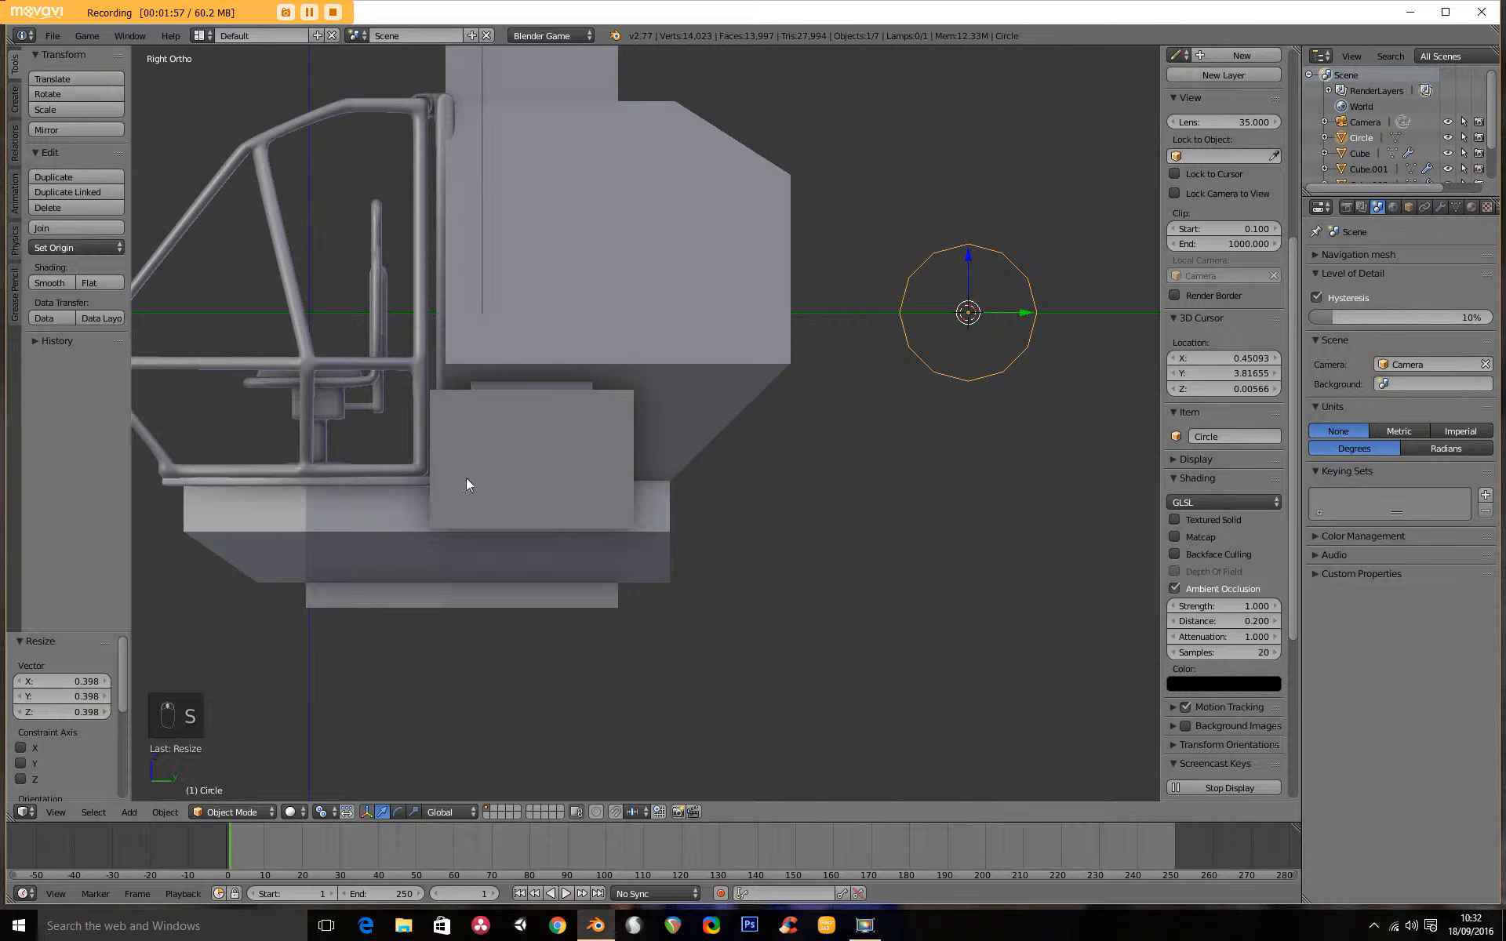
{"action": "middle_click_drag", "start_coordinate": [548, 425], "coordinate": [605, 455], "text": "shift"}
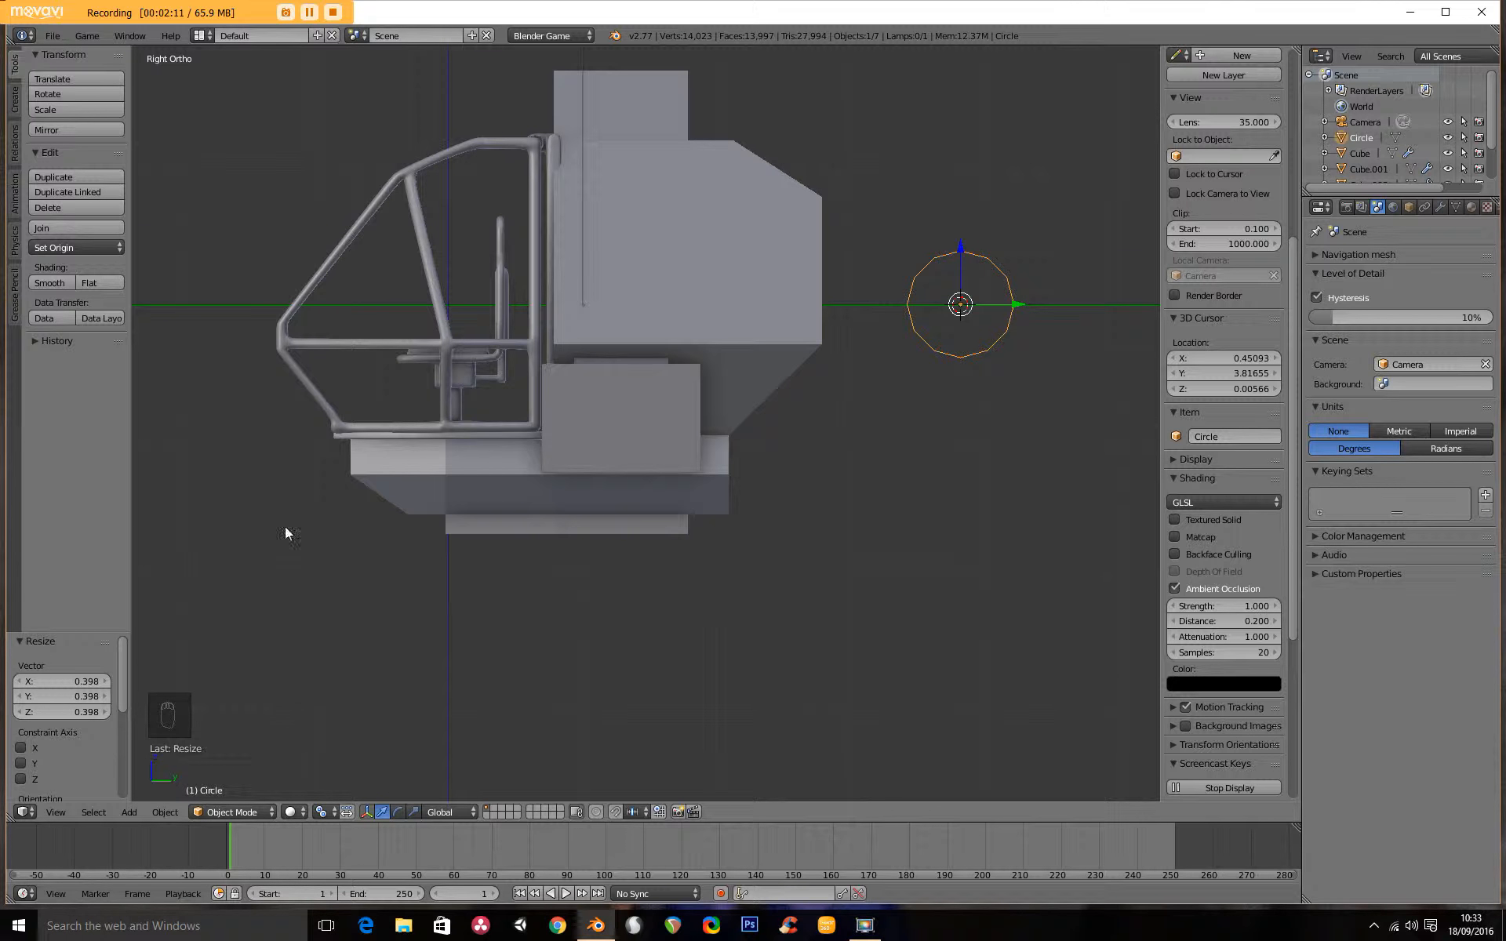
{"action": "middle_click_drag", "start_coordinate": [261, 630], "coordinate": [244, 377], "text": "shift"}
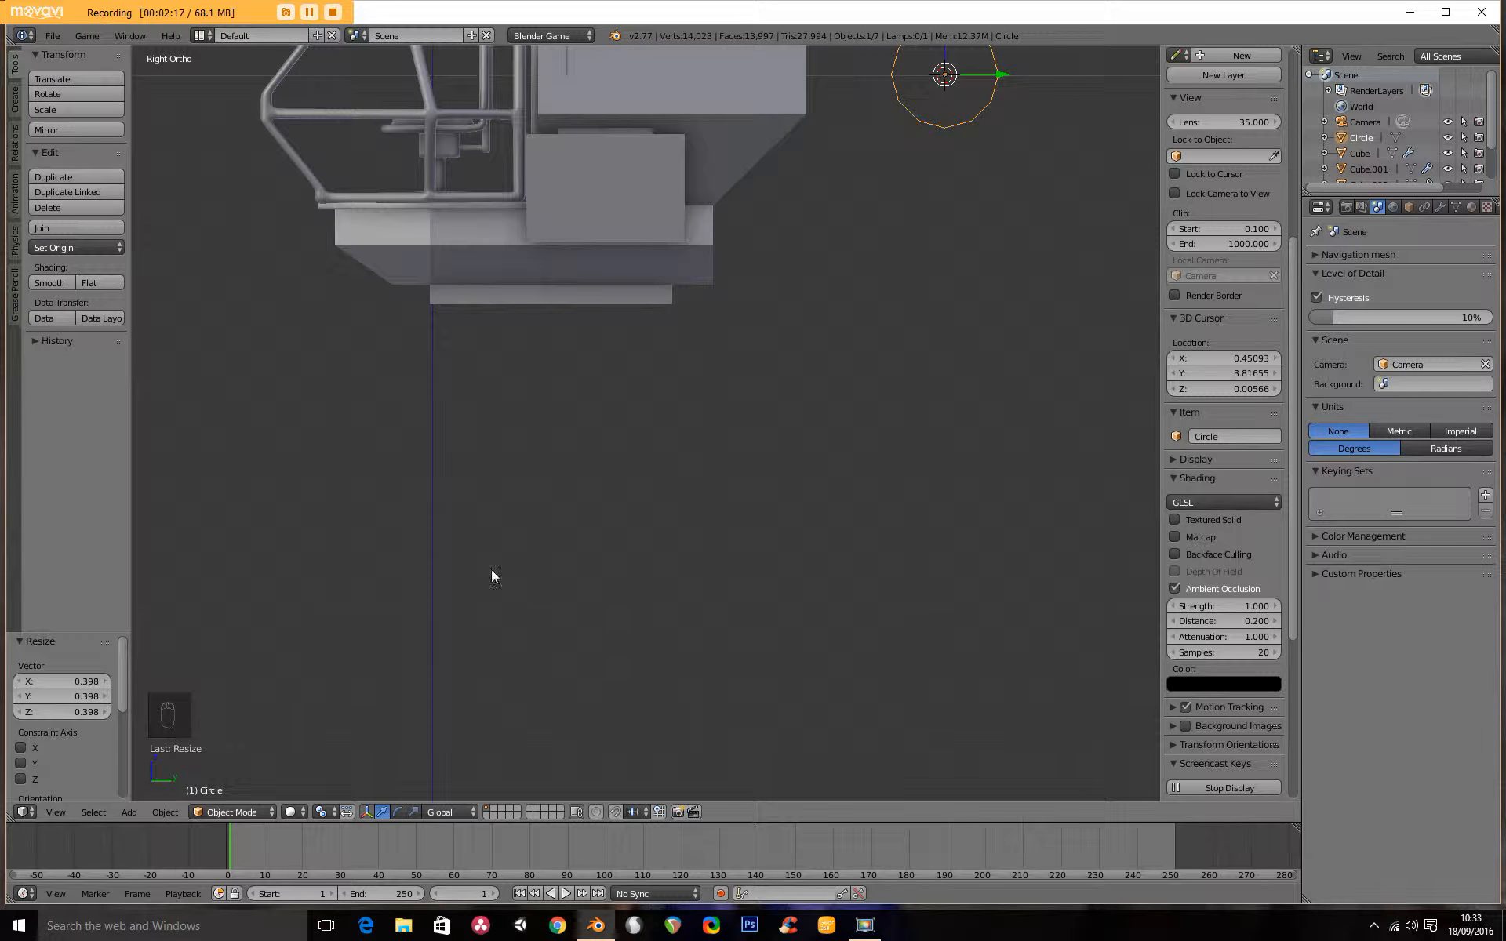
{"action": "middle_click_drag", "start_coordinate": [463, 499], "coordinate": [452, 556], "text": "shift"}
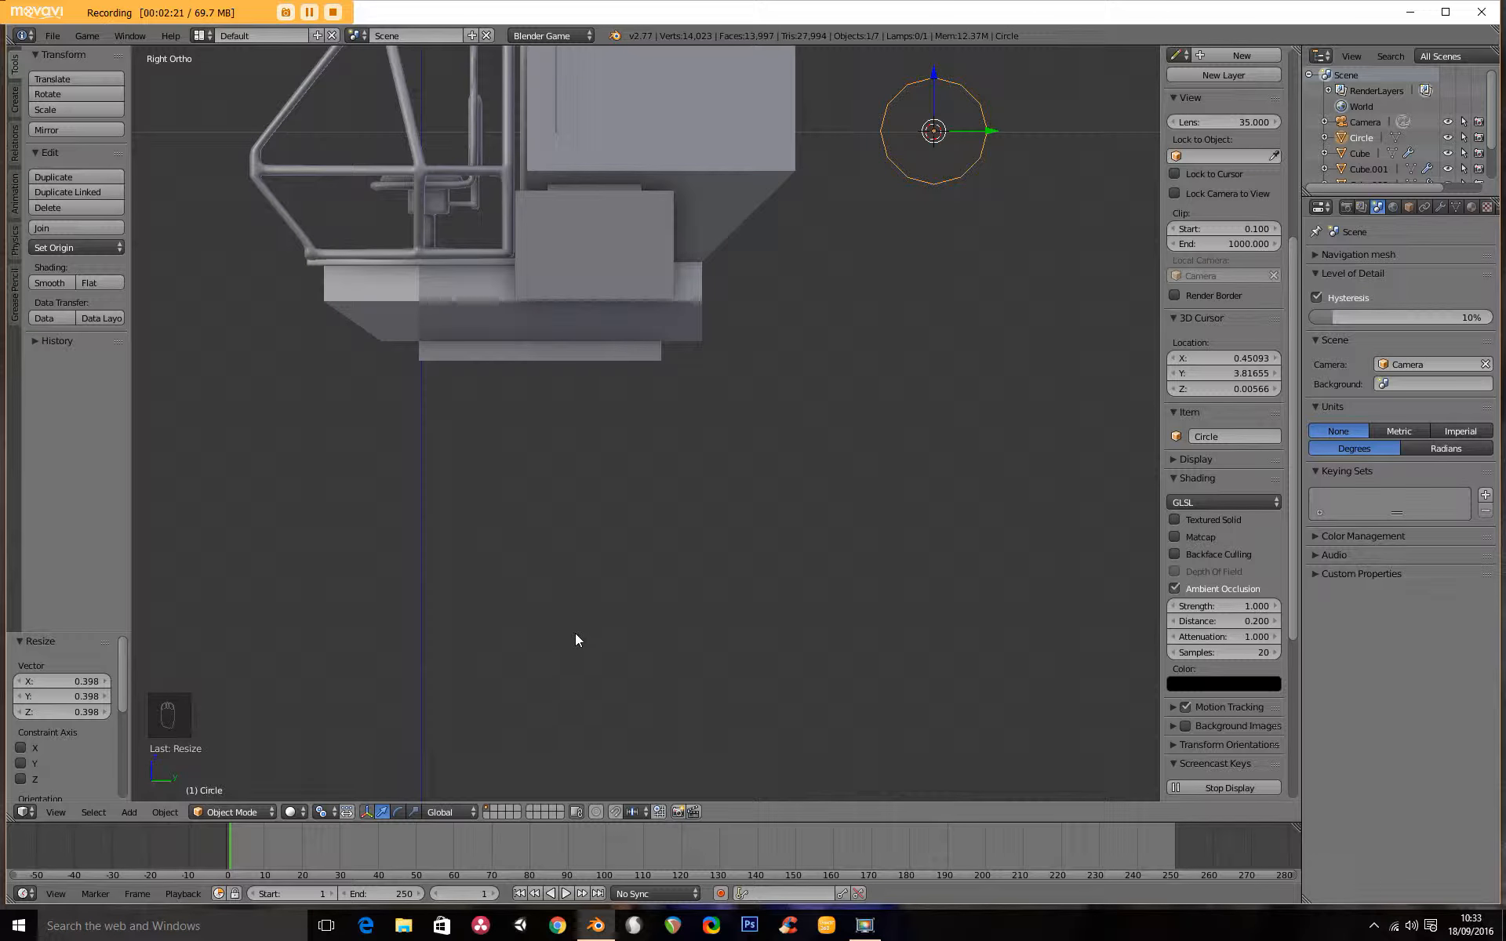
{"action": "middle_click_drag", "start_coordinate": [731, 444], "coordinate": [672, 480], "text": "shift"}
Enter Edit Mode on the circle and scale all its vertices down uniformly to 0.340
{"action": "scroll", "coordinate": [672, 481], "scroll_direction": "up", "scroll_amount": 2}
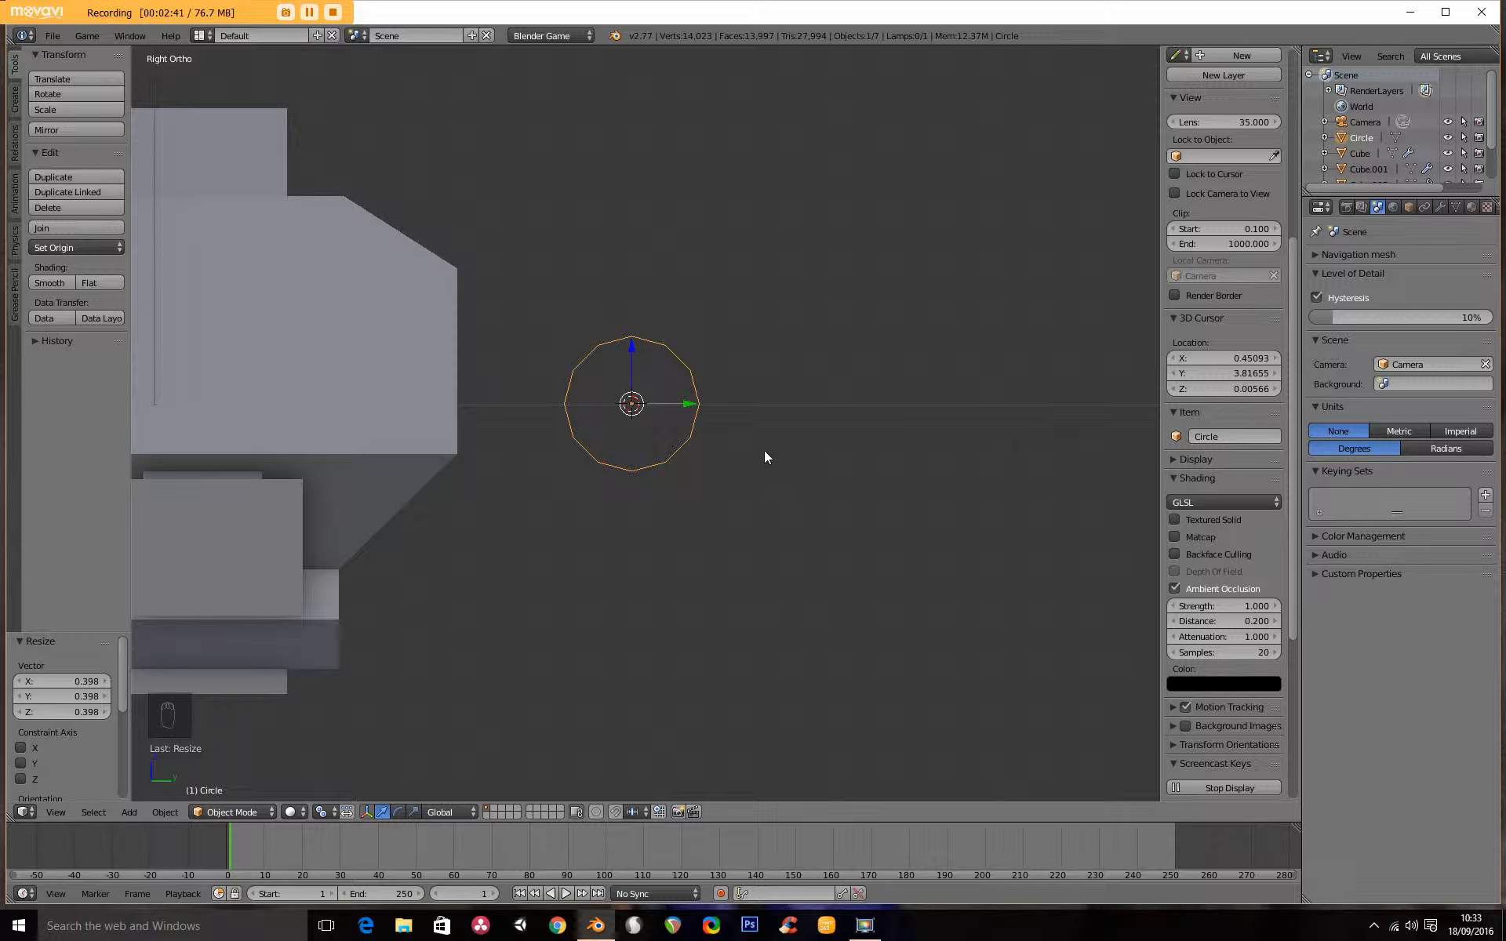
{"action": "scroll", "coordinate": [718, 425], "scroll_direction": "up", "scroll_amount": 2}
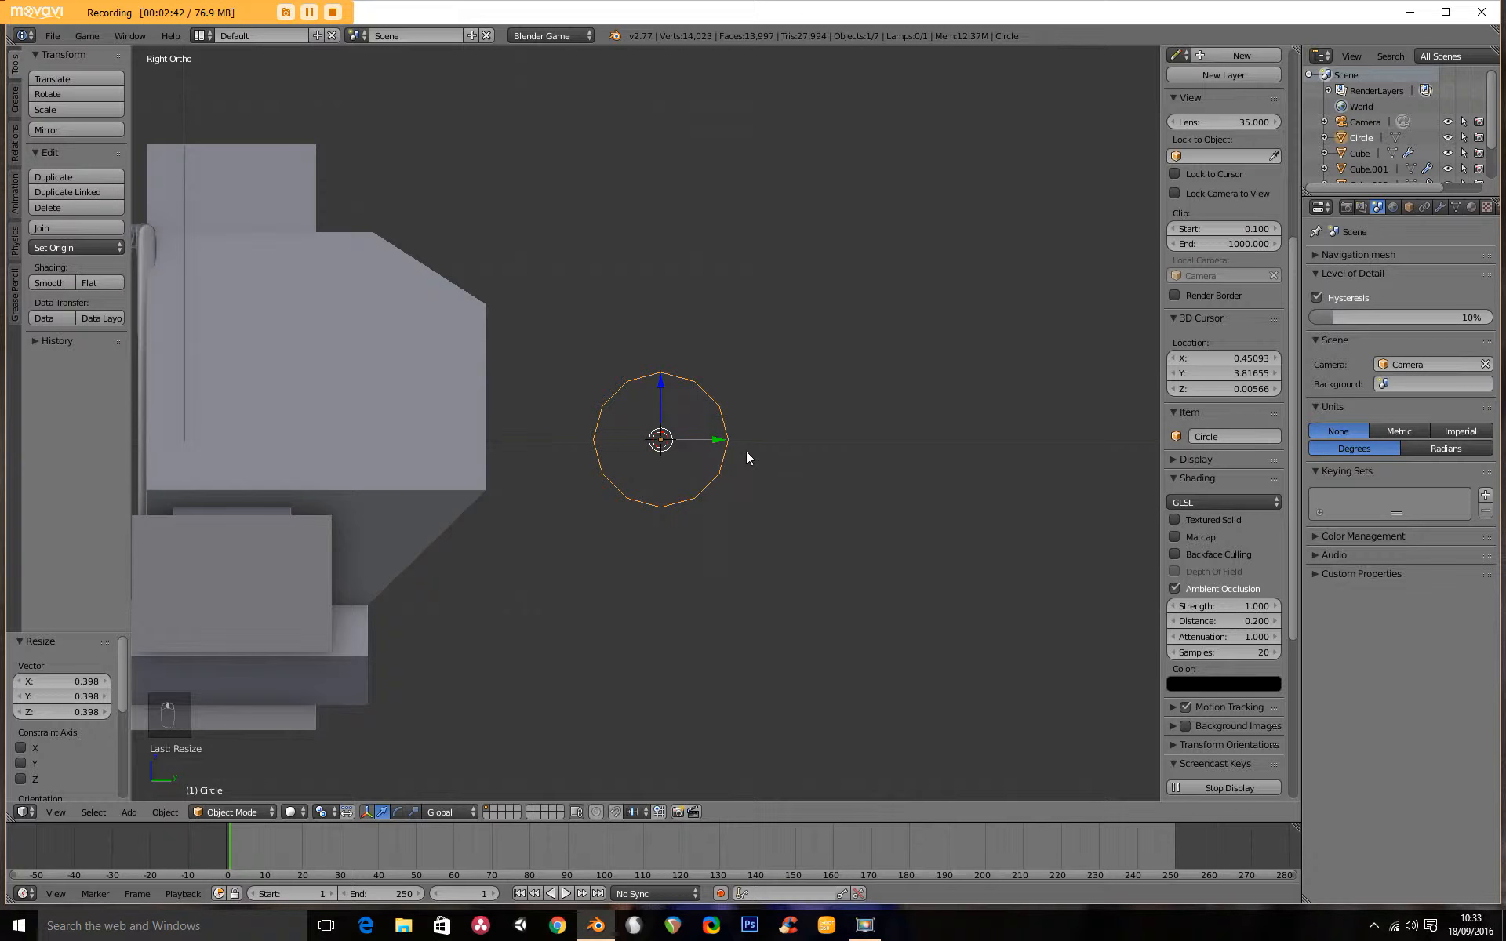
{"action": "left_click", "coordinate": [226, 812]}
{"action": "left_click", "coordinate": [230, 776]}
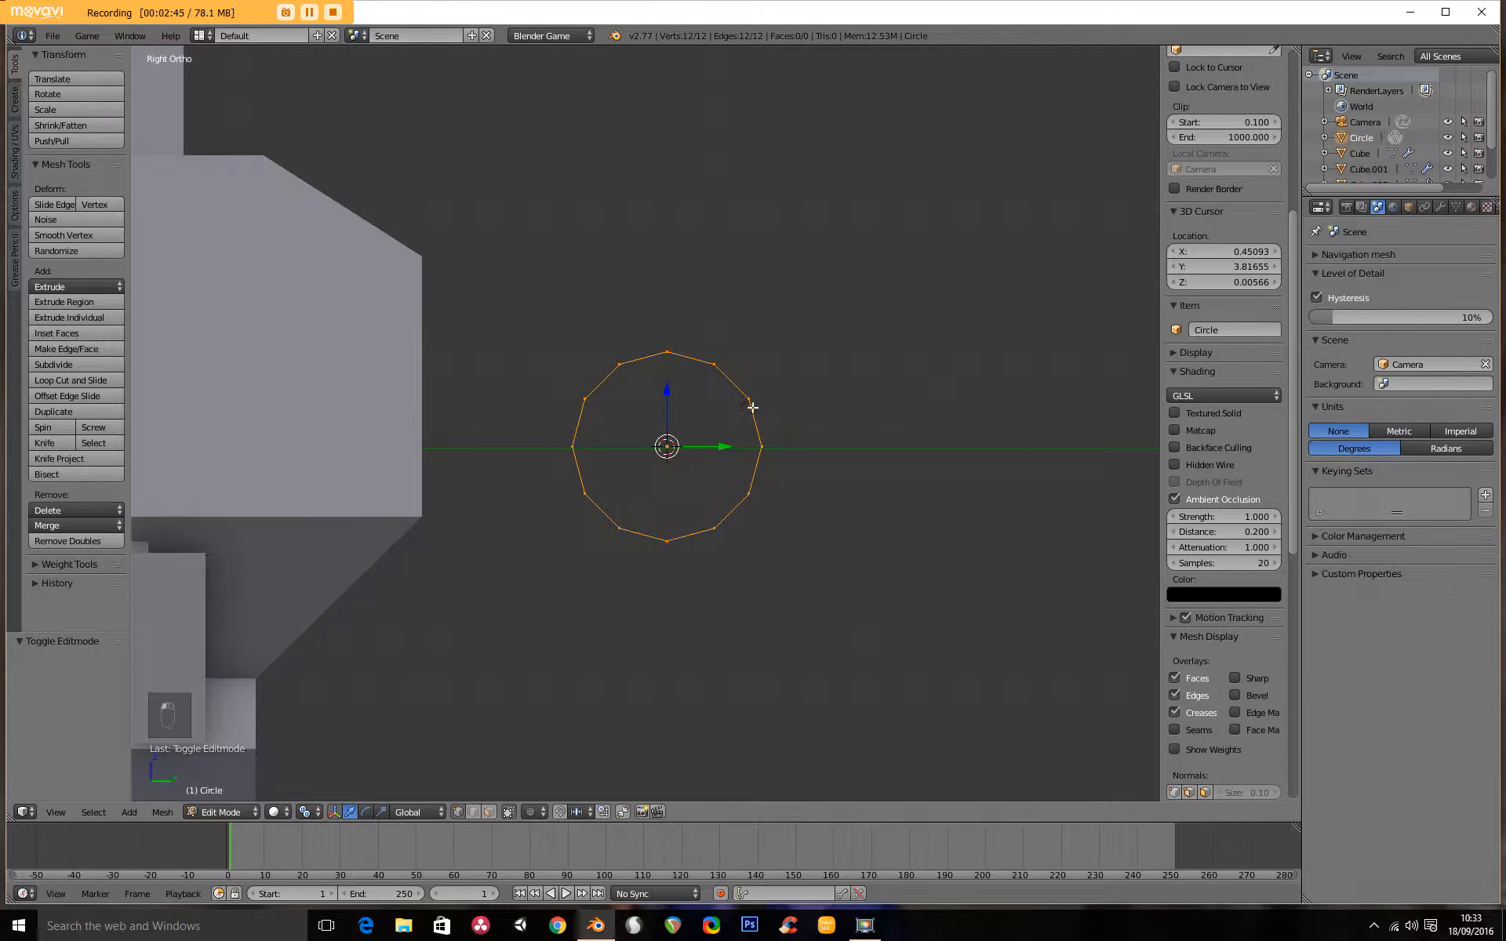
{"action": "middle_click_drag", "start_coordinate": [780, 491], "coordinate": [691, 422], "text": "shift"}
{"action": "scroll", "coordinate": [756, 427], "scroll_direction": "up", "scroll_amount": 3}
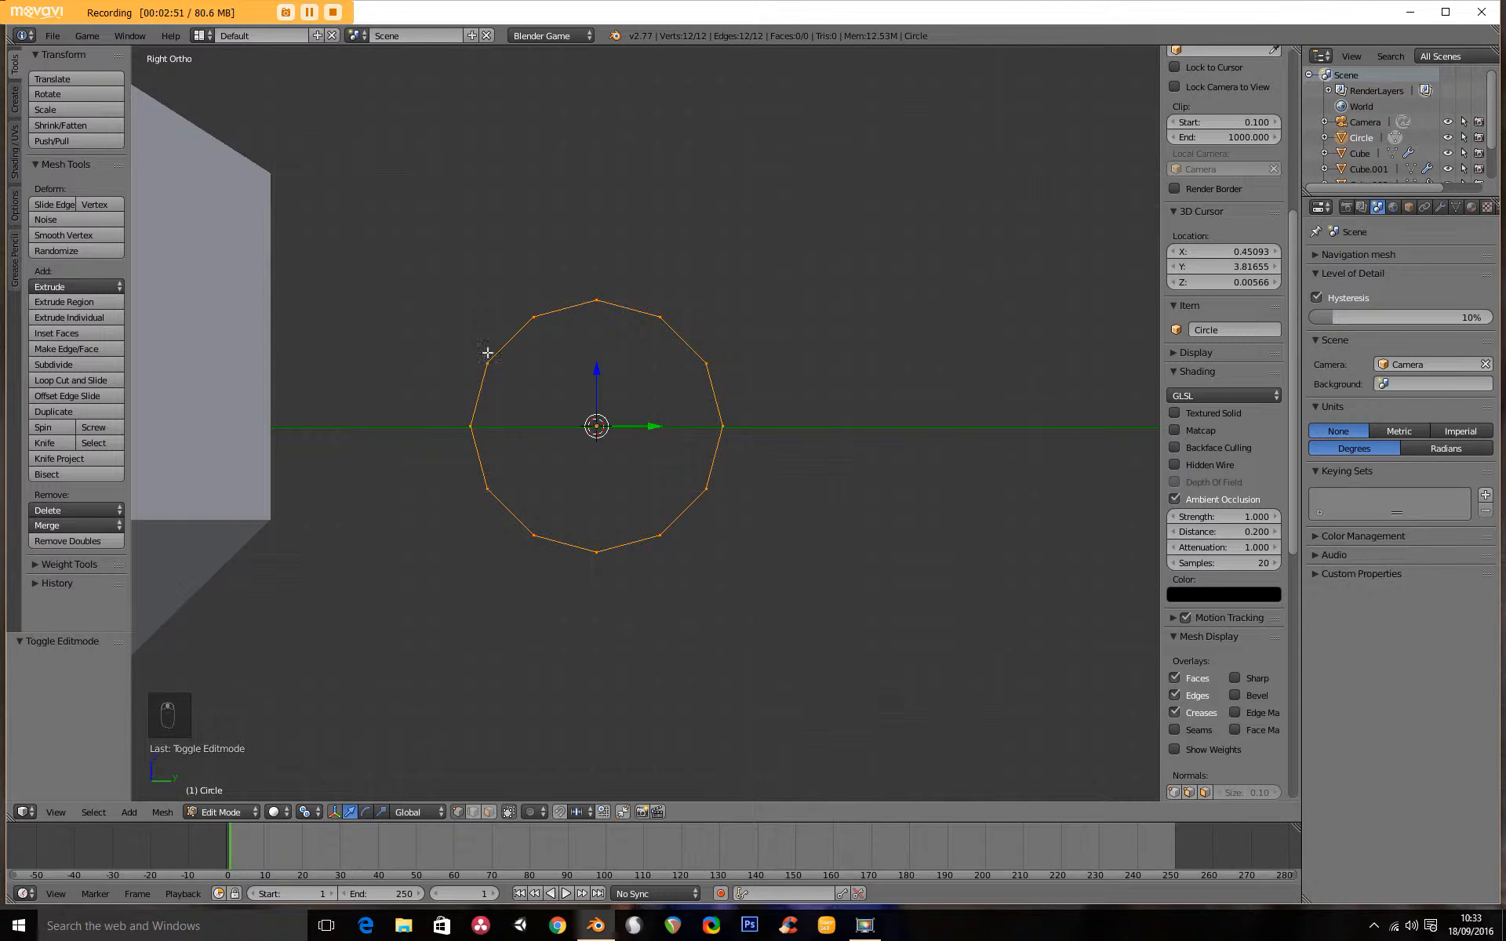
{"action": "key", "text": "s"}
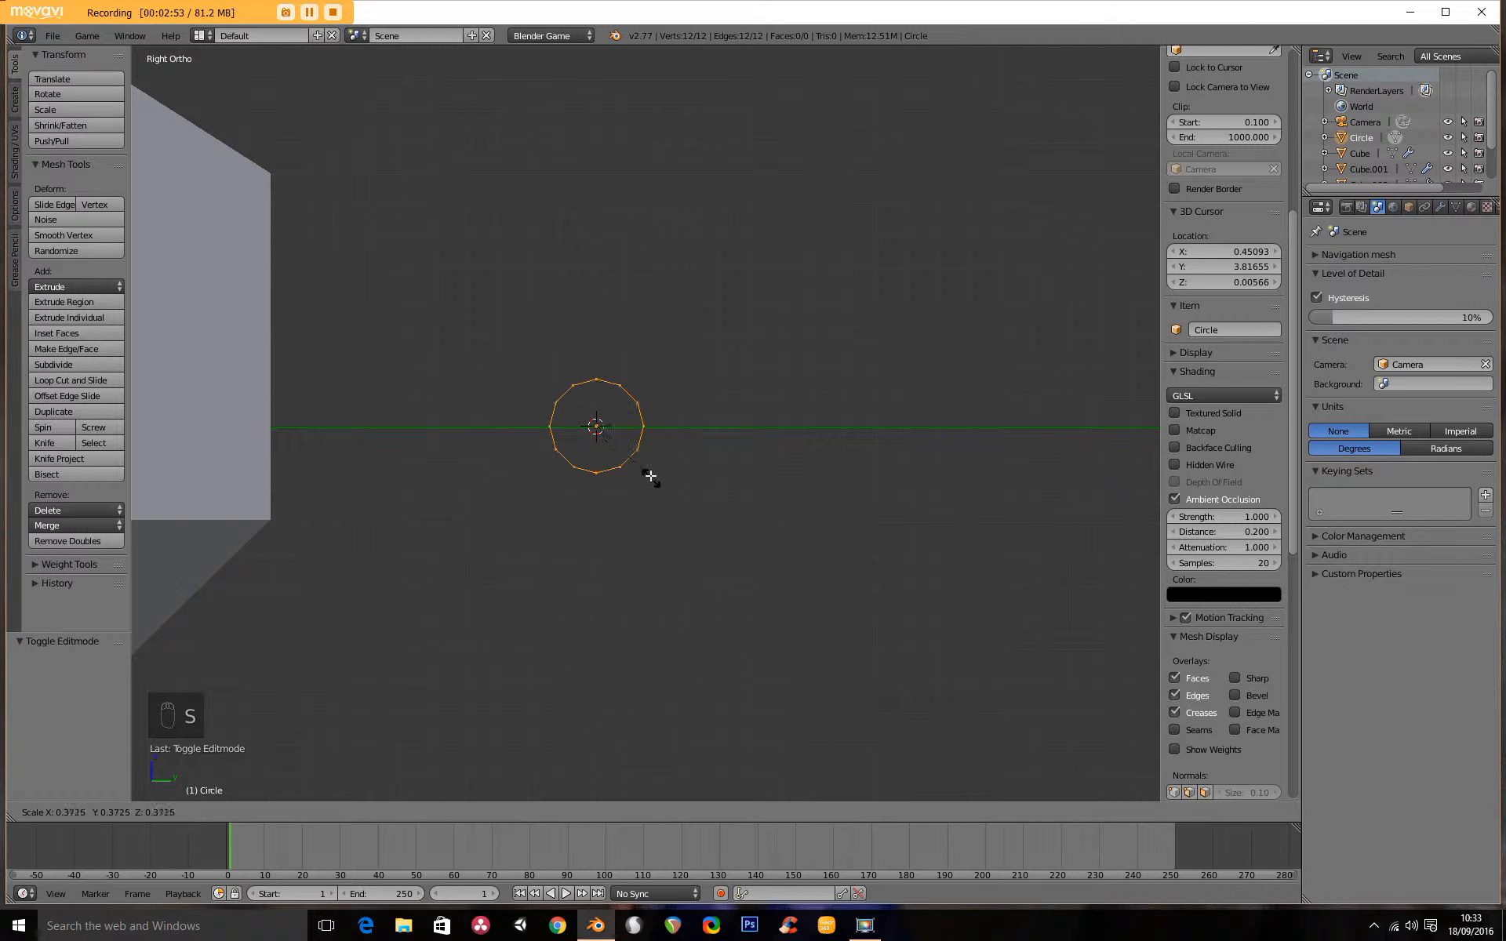
{"action": "left_click", "coordinate": [650, 479]}
Extrude the circle's edge in place and scale the new ring outward to 1.709, forming a flat band of faces
{"action": "scroll", "coordinate": [618, 395], "scroll_direction": "up", "scroll_amount": 3}
{"action": "middle_click_drag", "start_coordinate": [618, 394], "coordinate": [619, 378], "text": "ctrl"}
{"action": "middle_click_drag", "start_coordinate": [647, 459], "coordinate": [696, 453], "text": "shift"}
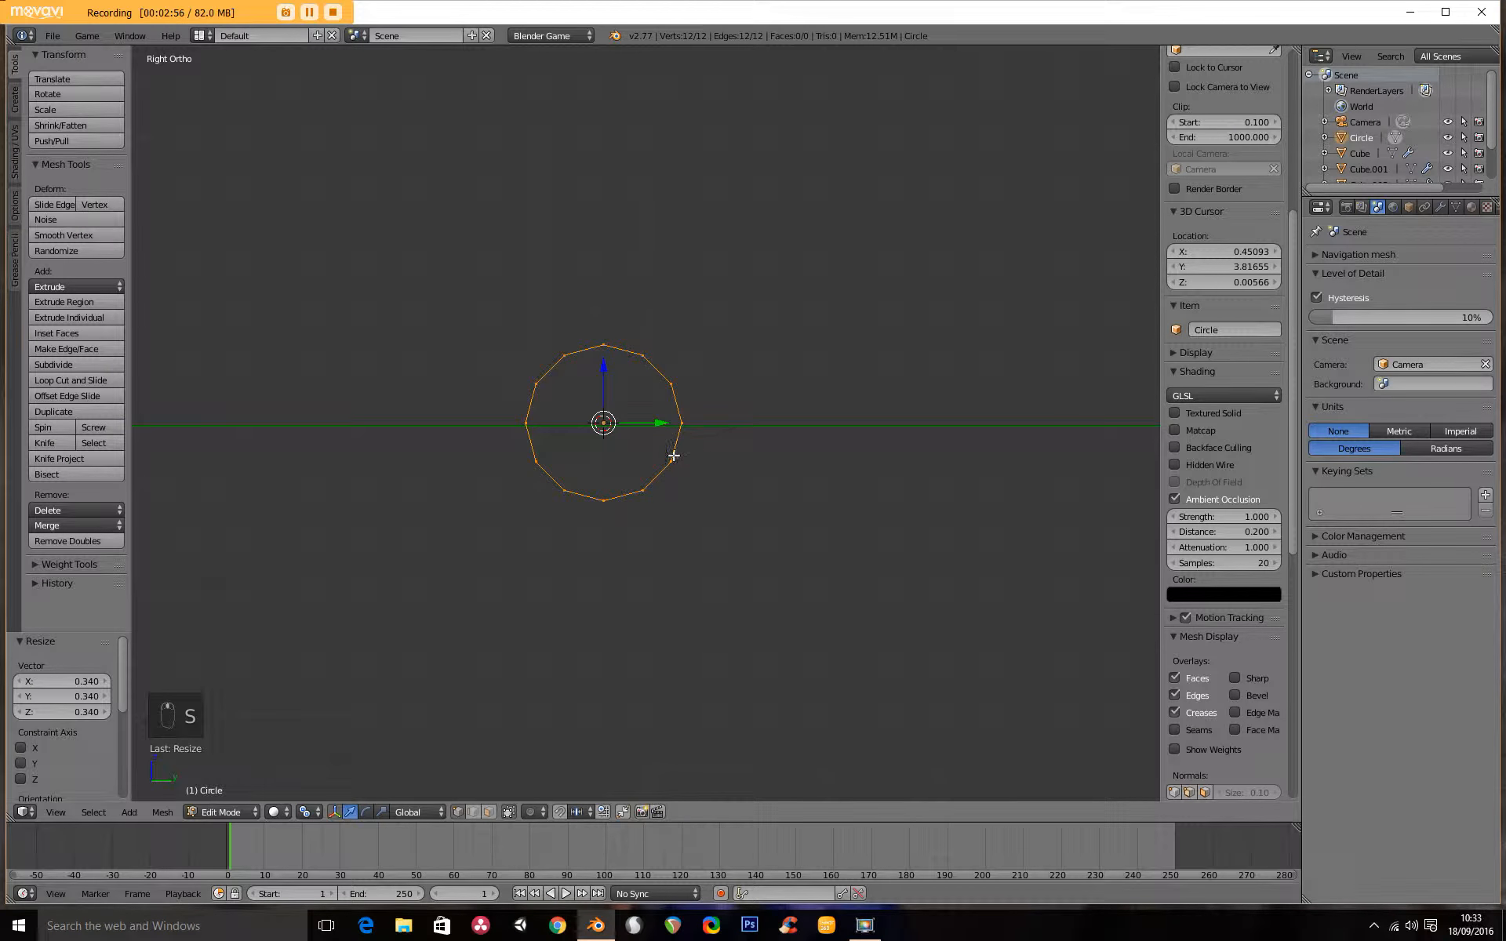
{"action": "key", "text": "e"}
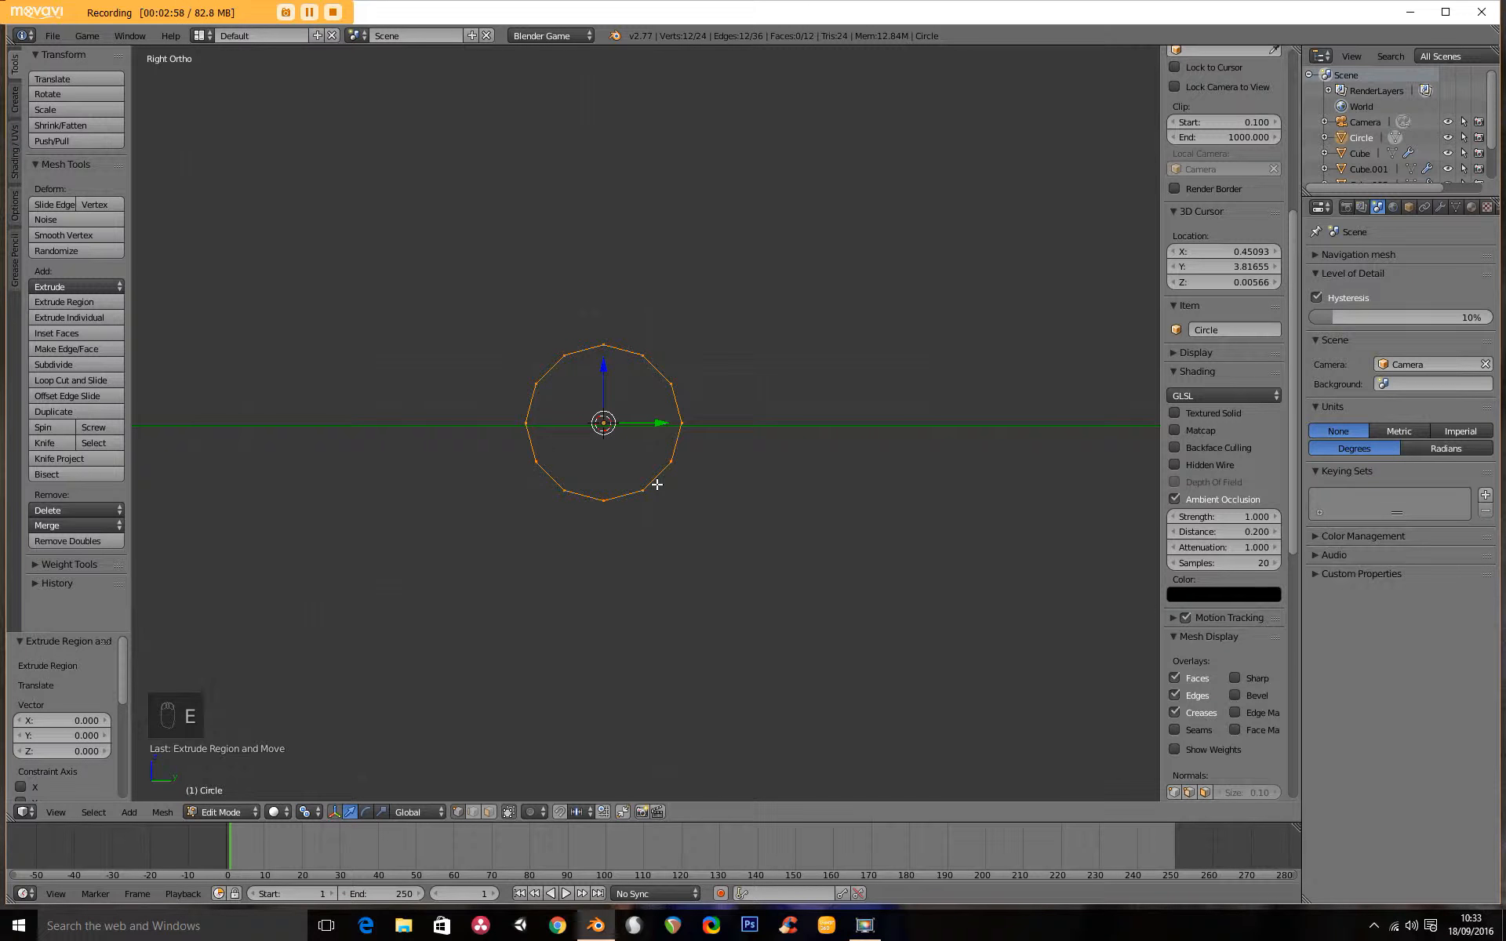
{"action": "key", "text": "s"}
{"action": "left_click", "coordinate": [785, 554]}
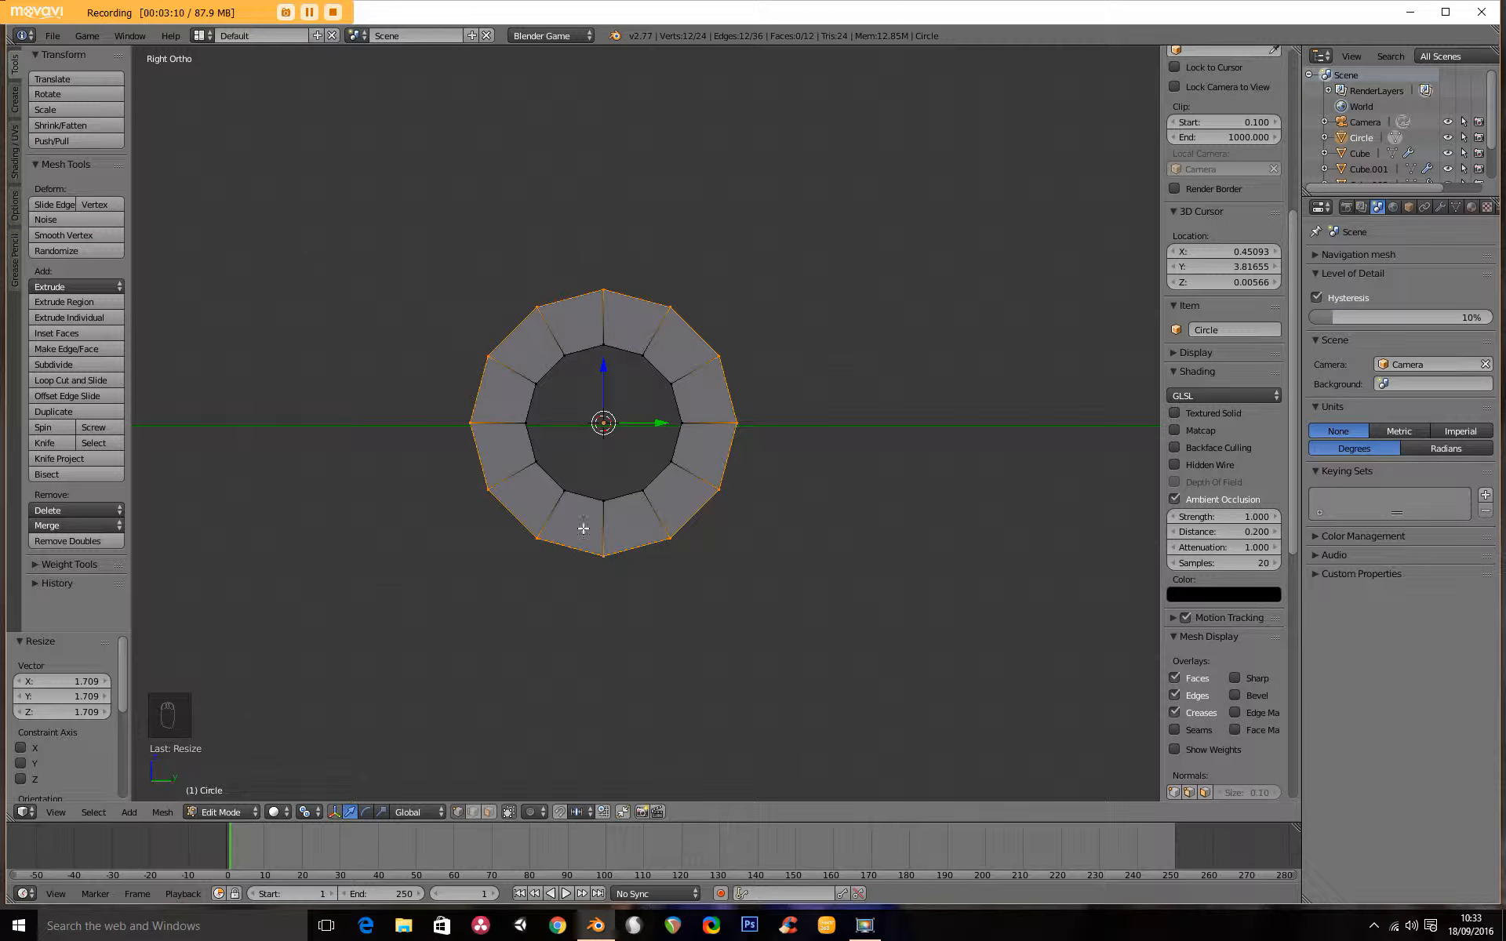
Select the five outer ring vertices on the side away from the hull and flatten them with a scale of 0 along Y
{"action": "right_click", "coordinate": [673, 535]}
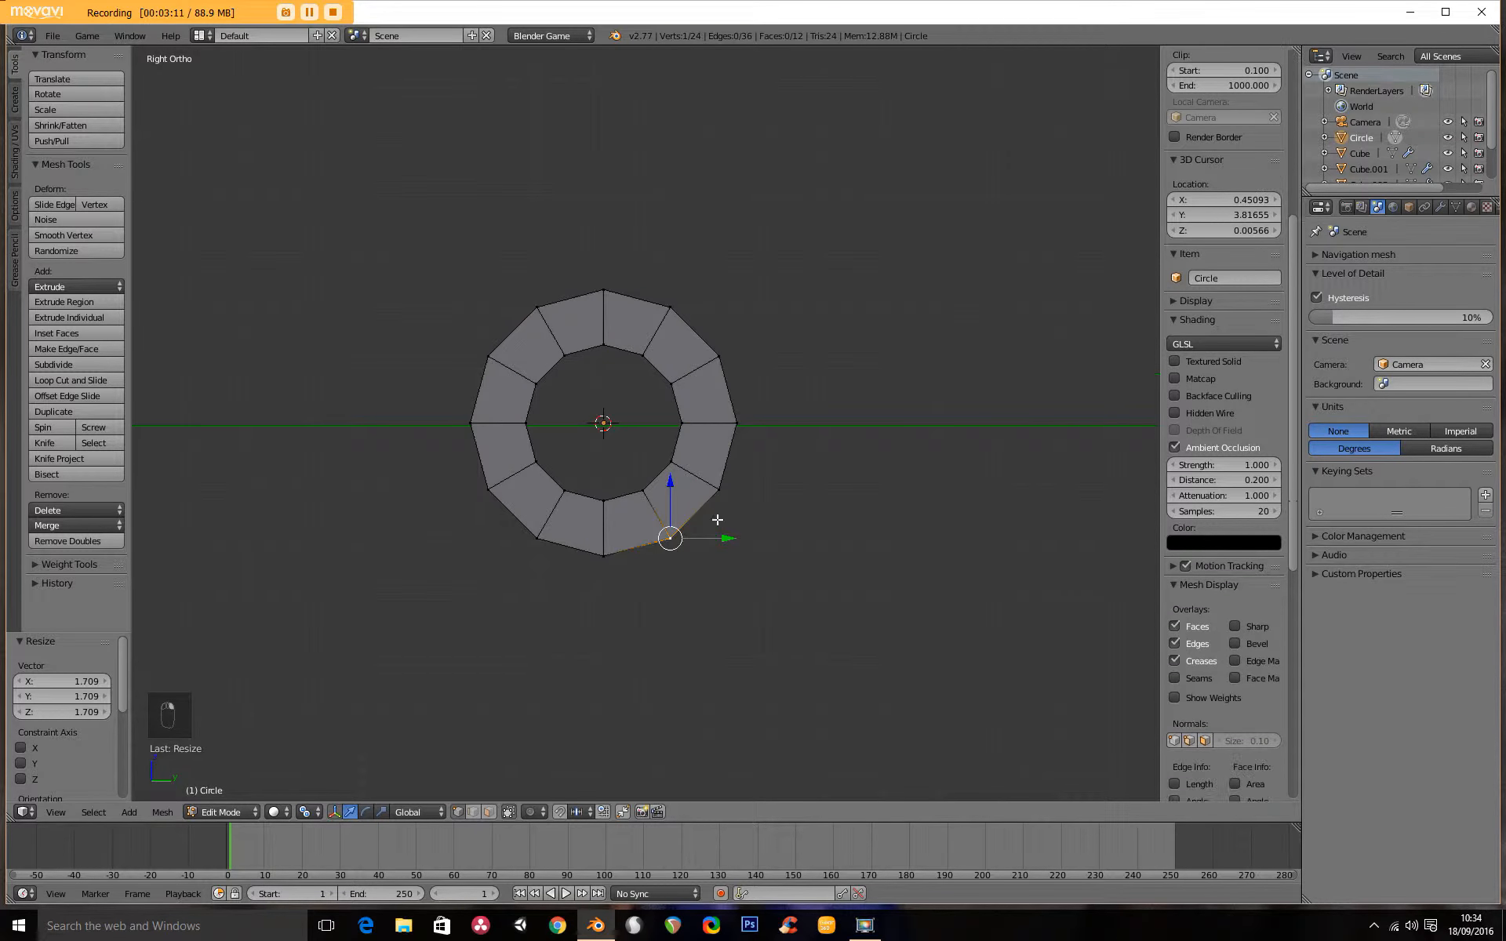
{"action": "right_click", "coordinate": [717, 491], "text": "shift"}
{"action": "right_click", "coordinate": [734, 426], "text": "shift"}
{"action": "right_click", "coordinate": [706, 347], "text": "shift"}
{"action": "right_click", "coordinate": [704, 345], "text": "shift"}
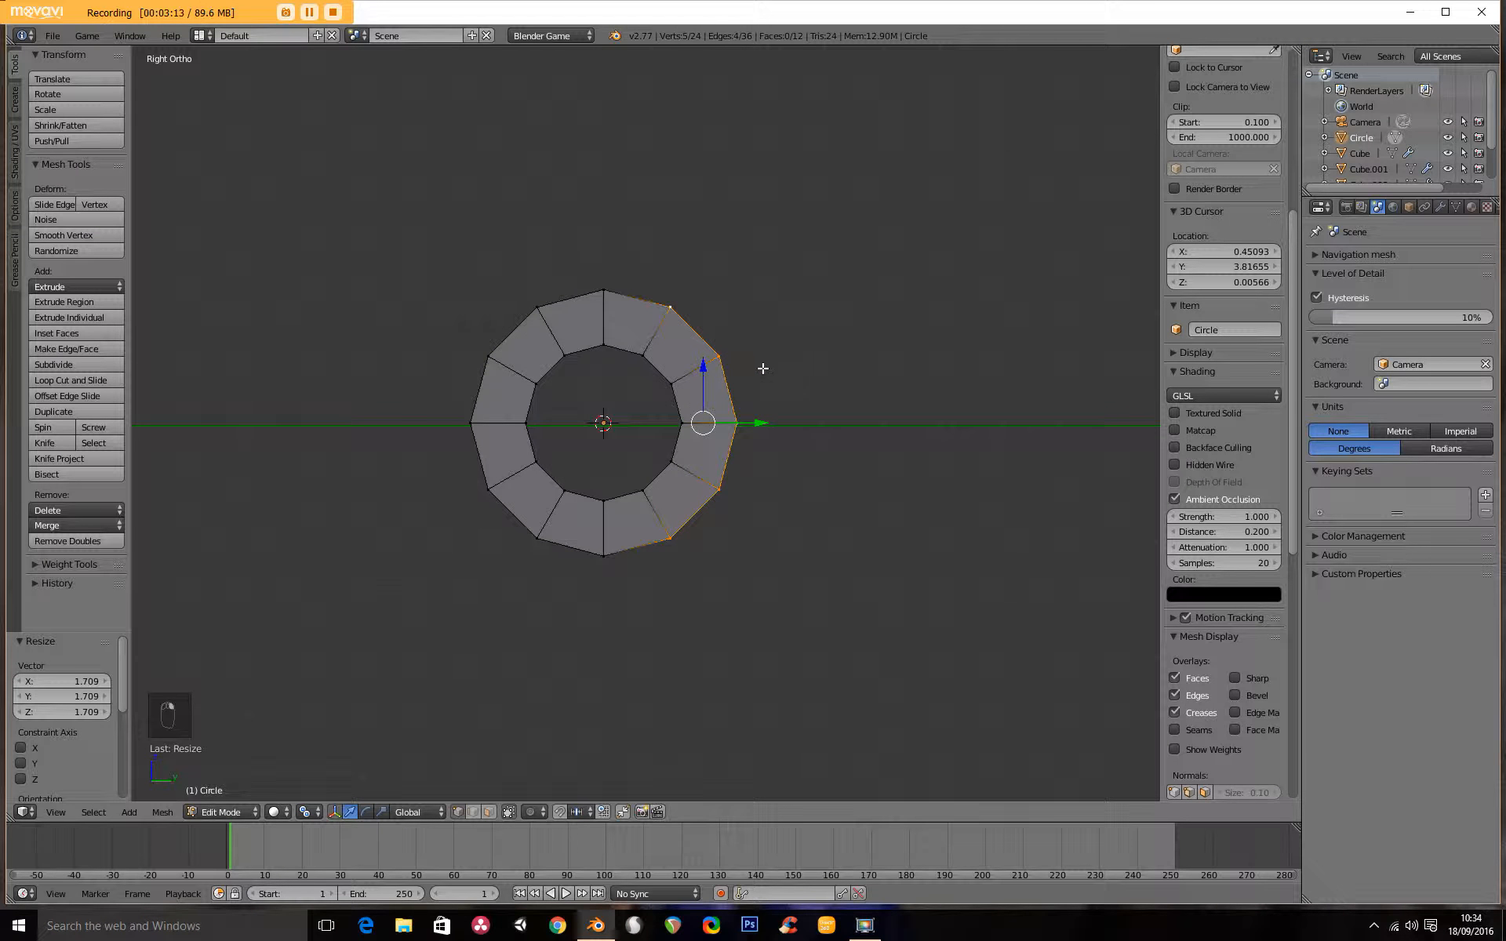
{"action": "key", "text": "s"}
{"action": "key", "text": "y"}
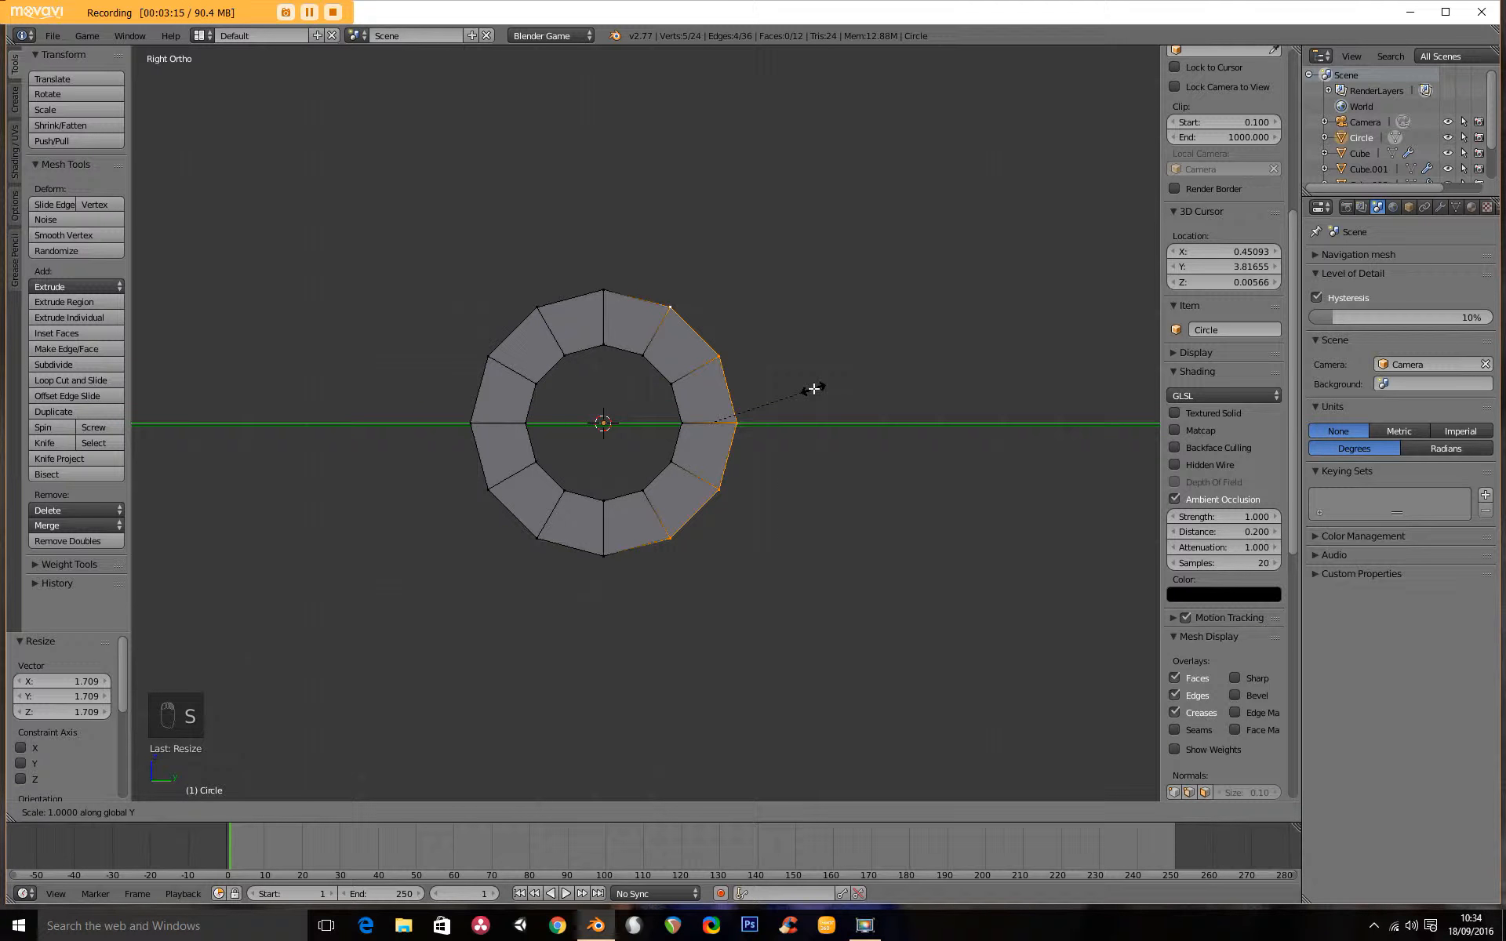
{"action": "key", "text": "0"}
{"action": "key", "text": "Return"}
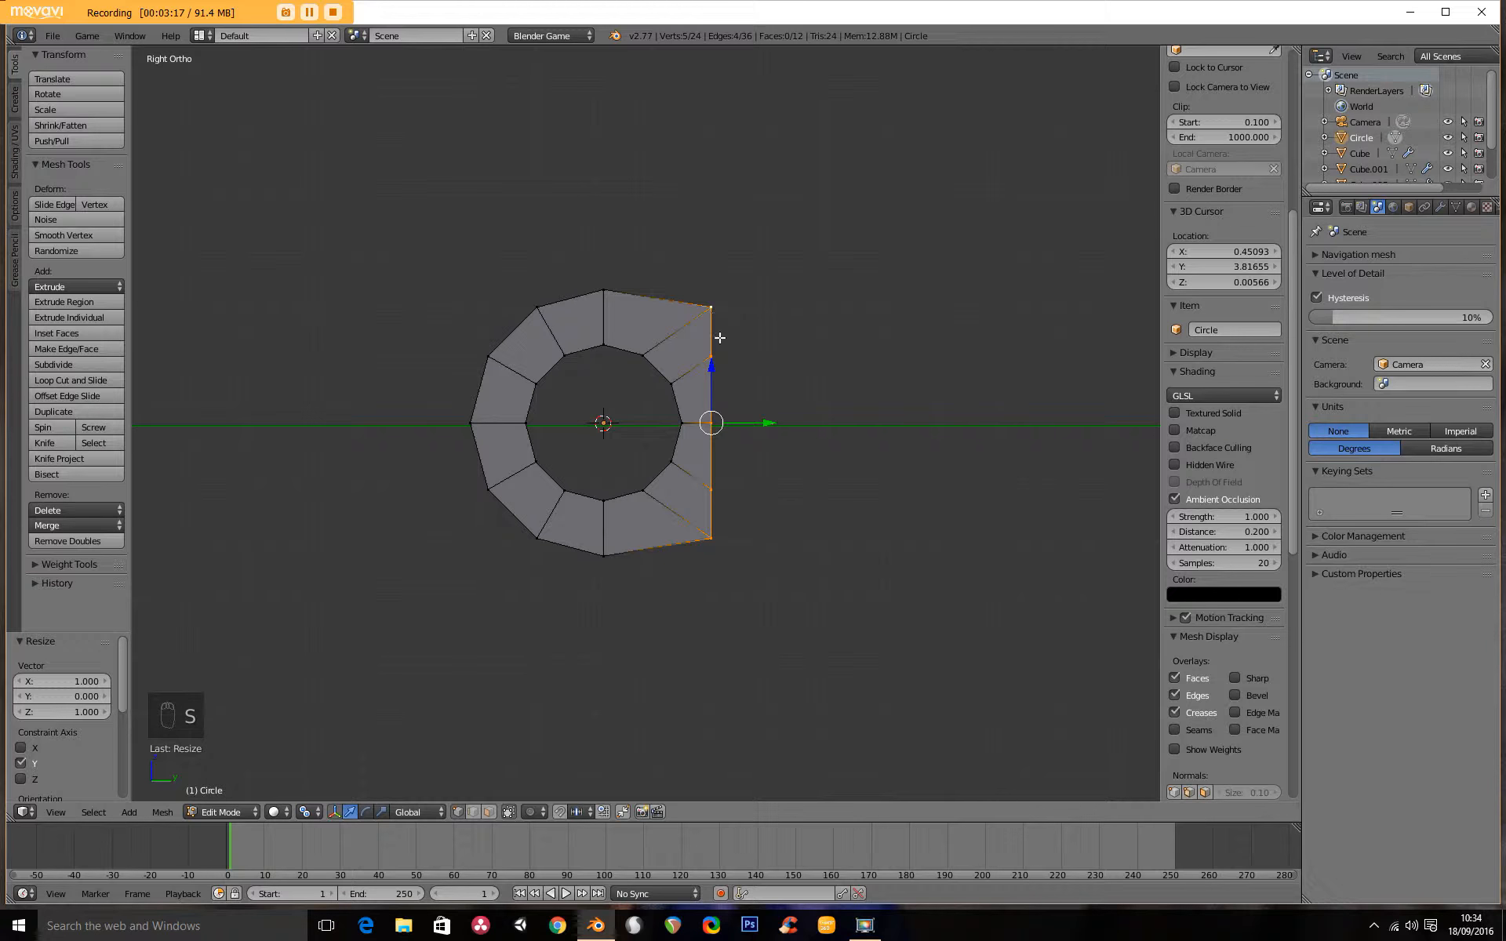
Select the five outer ring vertices on the side facing the hull and flatten them with a scale of 0 along Y
{"action": "right_click_drag", "start_coordinate": [540, 549], "coordinate": [546, 546]}
{"action": "key", "text": "Escape"}
{"action": "right_click", "coordinate": [487, 489], "text": "shift"}
{"action": "right_click", "coordinate": [470, 424], "text": "shift"}
{"action": "right_click", "coordinate": [488, 355], "text": "shift"}
{"action": "right_click", "coordinate": [535, 310], "text": "shift"}
{"action": "key", "text": "s"}
{"action": "key", "text": "y"}
{"action": "key", "text": "0"}
{"action": "left_click", "coordinate": [513, 353]}
Select the three uppermost outer vertices and align them with a scale of 0 along Z
{"action": "right_click_drag", "start_coordinate": [515, 313], "coordinate": [588, 276]}
{"action": "right_click", "coordinate": [582, 277]}
{"action": "right_click", "coordinate": [590, 279], "text": "shift"}
{"action": "right_click", "coordinate": [692, 299], "text": "shift"}
{"action": "key", "text": "s"}
{"action": "key", "text": "z"}
{"action": "key", "text": "0"}
{"action": "left_click", "coordinate": [669, 275]}
Select the three lowest outer vertices and align them with a scale of 0 along Z
{"action": "right_click", "coordinate": [524, 543]}
{"action": "right_click", "coordinate": [604, 556], "text": "shift"}
{"action": "right_click", "coordinate": [691, 550], "text": "shift"}
{"action": "key", "text": "s"}
{"action": "key", "text": "z"}
{"action": "key", "text": "0"}
{"action": "key", "text": "Return"}
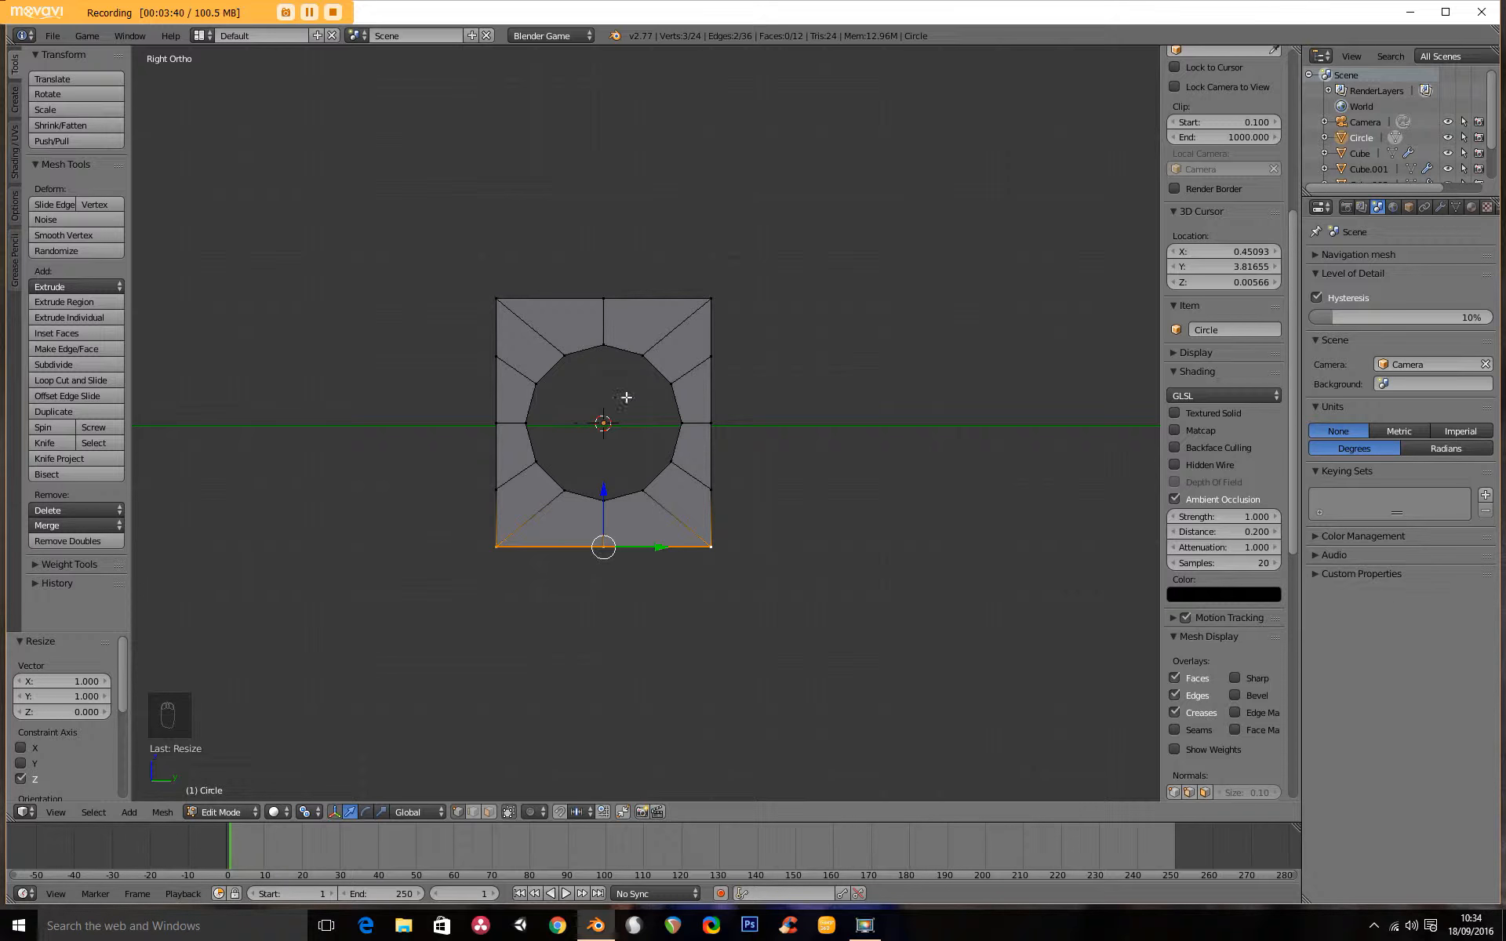
Select the outer boundary loop of the square plate in the right view, leaving out its upper middle vertex
{"action": "mouse_move", "coordinate": [579, 409]}
{"action": "middle_mouse_down"}
{"action": "mouse_move", "coordinate": [759, 440]}
{"action": "mouse_move", "coordinate": [874, 431]}
{"action": "mouse_move", "coordinate": [549, 410]}
{"action": "middle_mouse_up"}
{"action": "key", "text": "KP_3"}
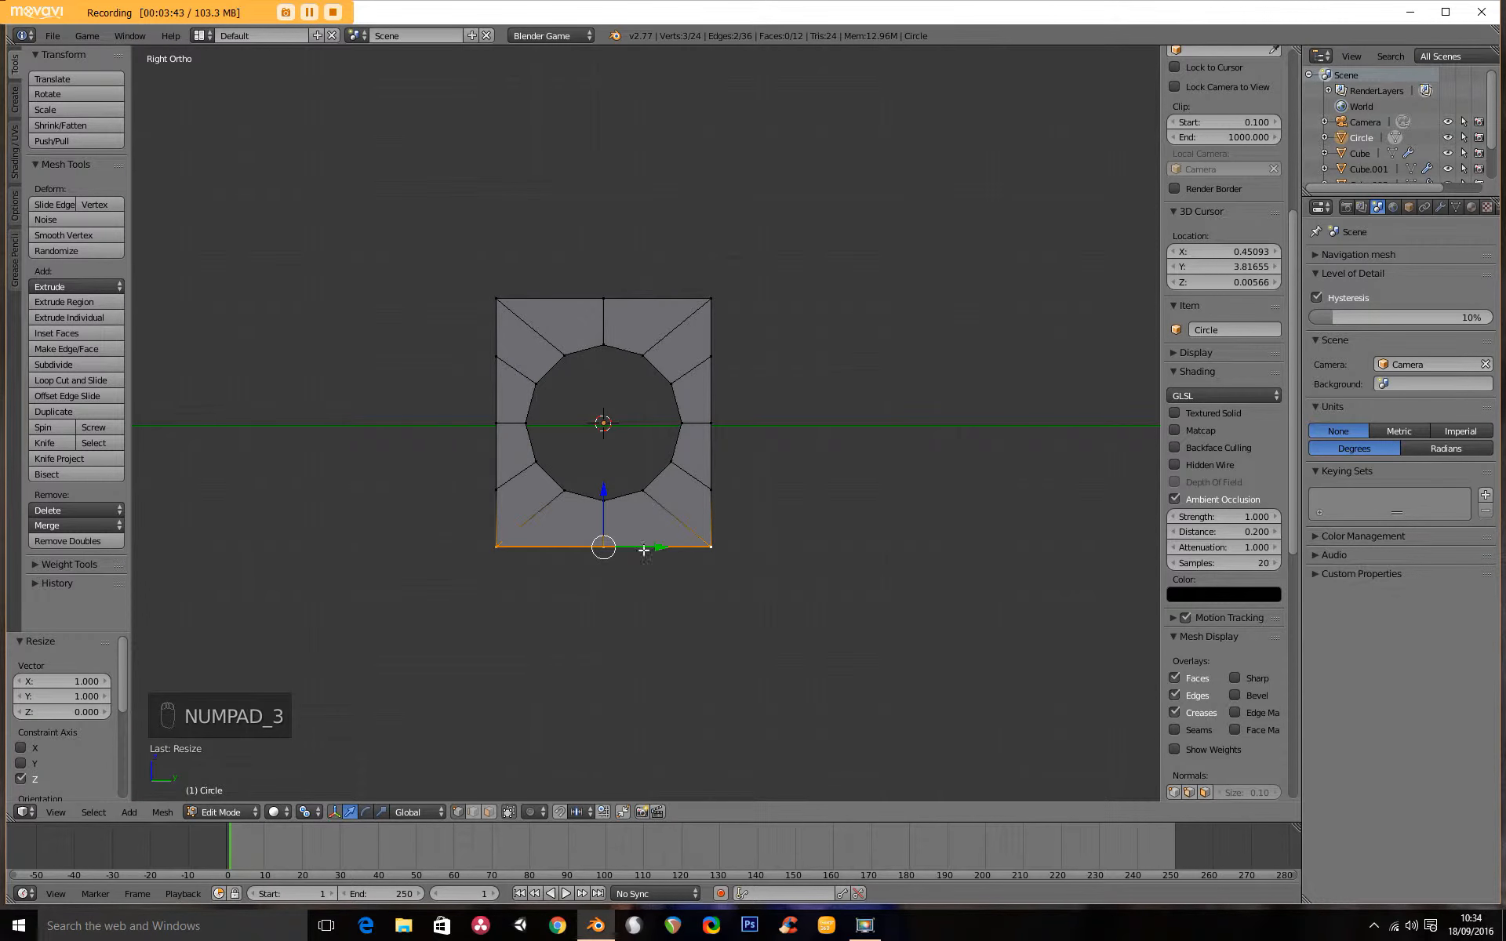
{"action": "middle_click_drag", "start_coordinate": [522, 342], "coordinate": [502, 302], "text": "shift"}
{"action": "middle_click_drag", "start_coordinate": [524, 337], "coordinate": [604, 443], "text": "ctrl"}
{"action": "middle_click_drag", "start_coordinate": [460, 437], "coordinate": [655, 414], "text": "shift"}
{"action": "right_click", "coordinate": [658, 381], "text": "alt"}
{"action": "right_click", "coordinate": [760, 226], "text": "shift"}
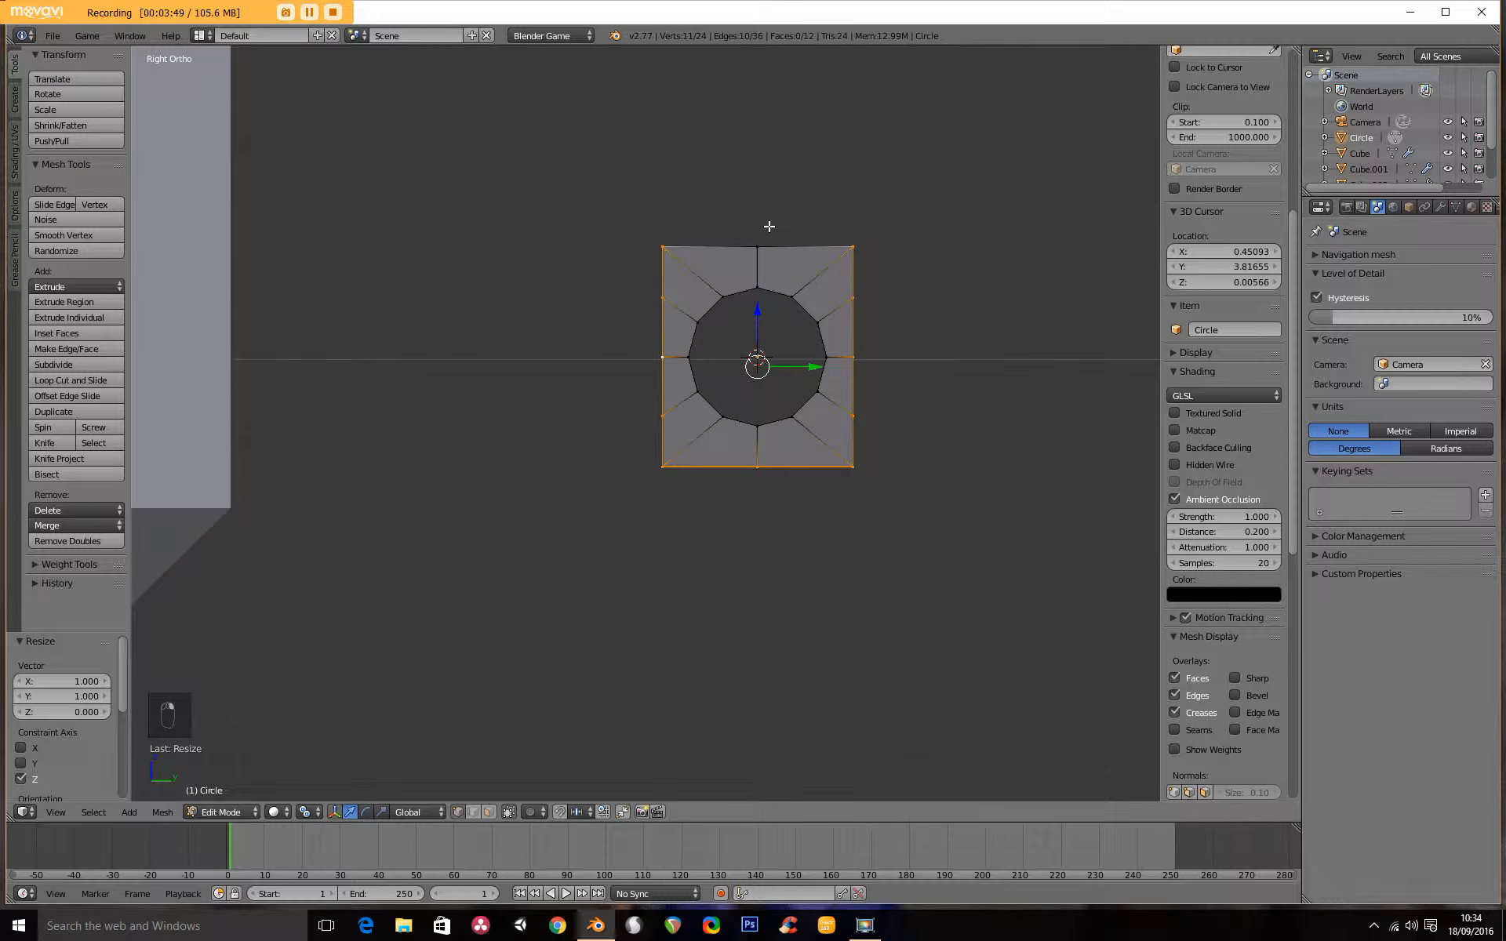
{"action": "key", "text": "c"}
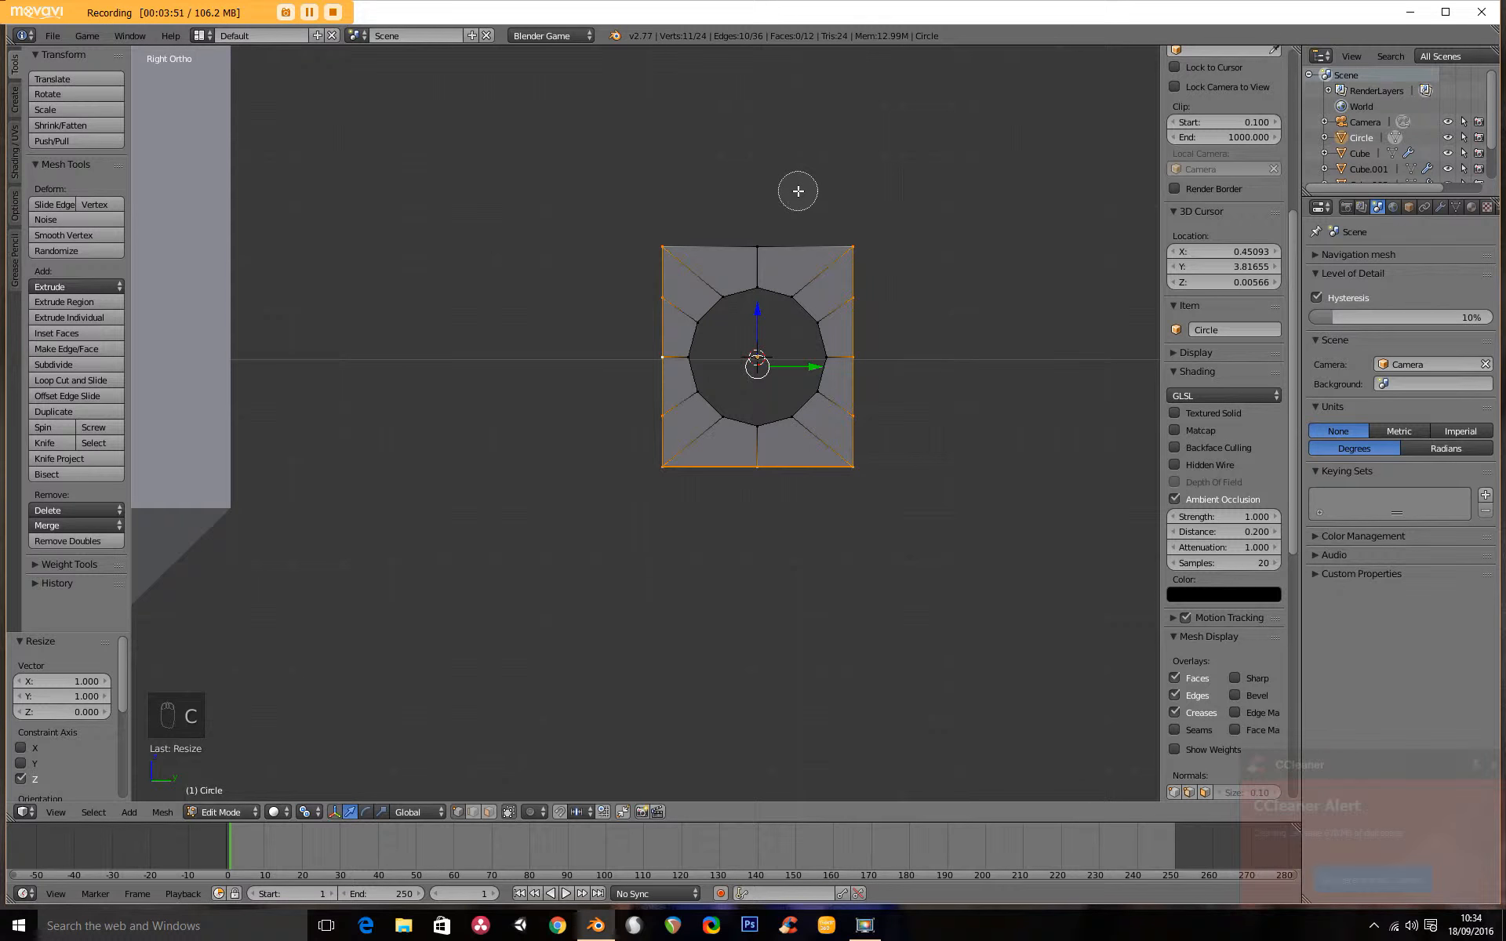
{"action": "mouse_move", "coordinate": [833, 222]}
{"action": "middle_mouse_down"}
{"action": "mouse_move", "coordinate": [852, 463]}
{"action": "mouse_move", "coordinate": [696, 475]}
{"action": "mouse_move", "coordinate": [709, 480]}
{"action": "middle_mouse_up"}
{"action": "right_click", "coordinate": [760, 445]}
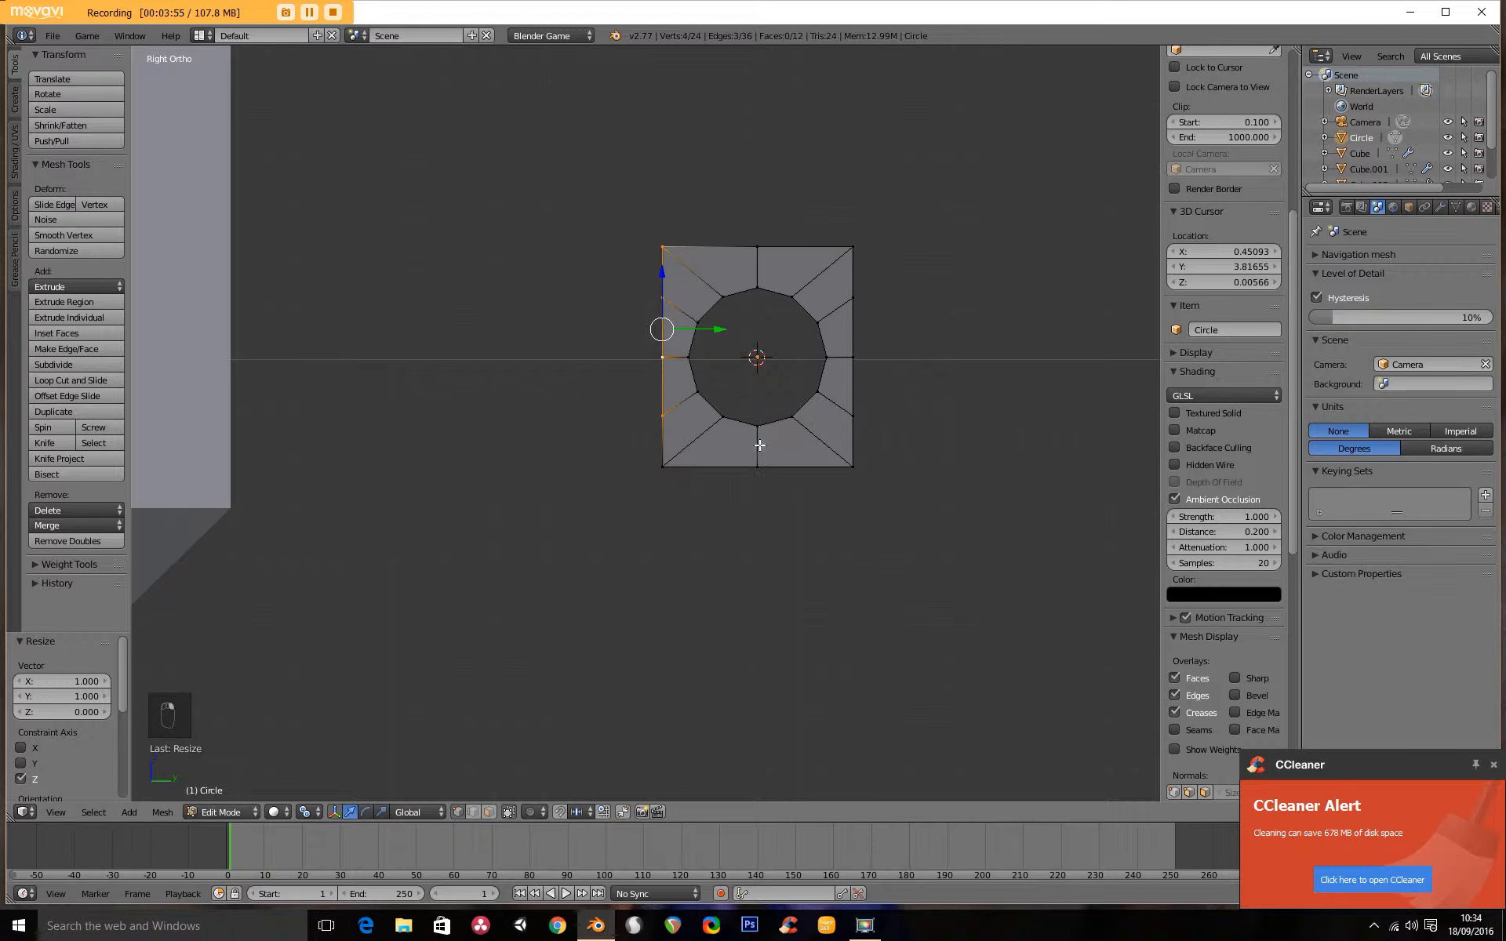
{"action": "right_click", "coordinate": [760, 440]}
{"action": "right_click", "coordinate": [664, 465]}
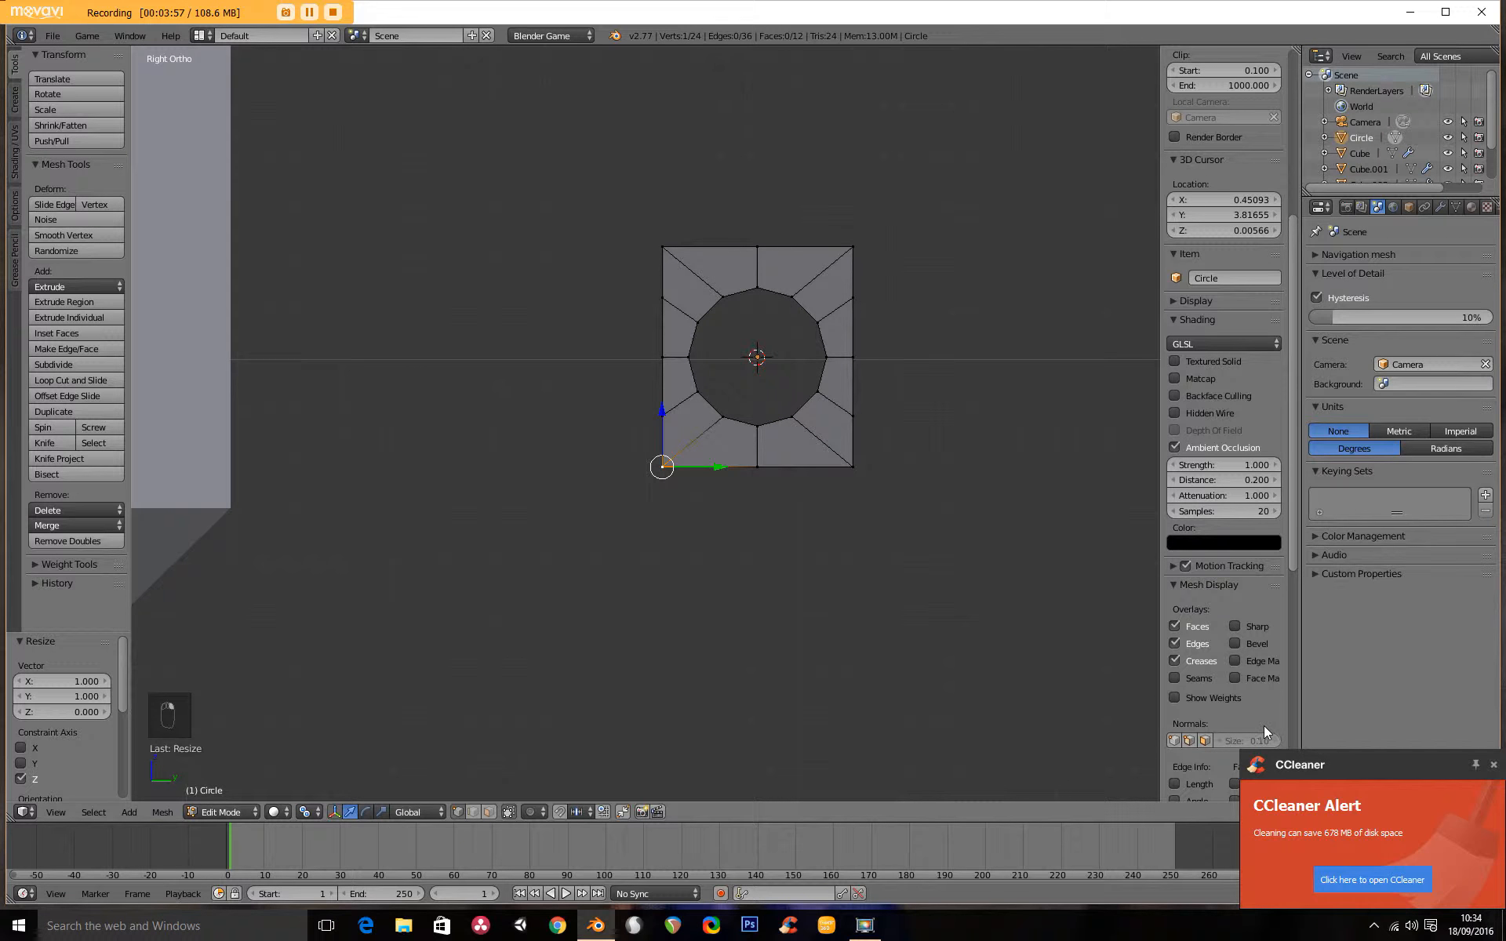
{"action": "key", "text": "ctrl+z"}
{"action": "key", "text": "ctrl+z"}
{"action": "key", "text": "ctrl+z"}
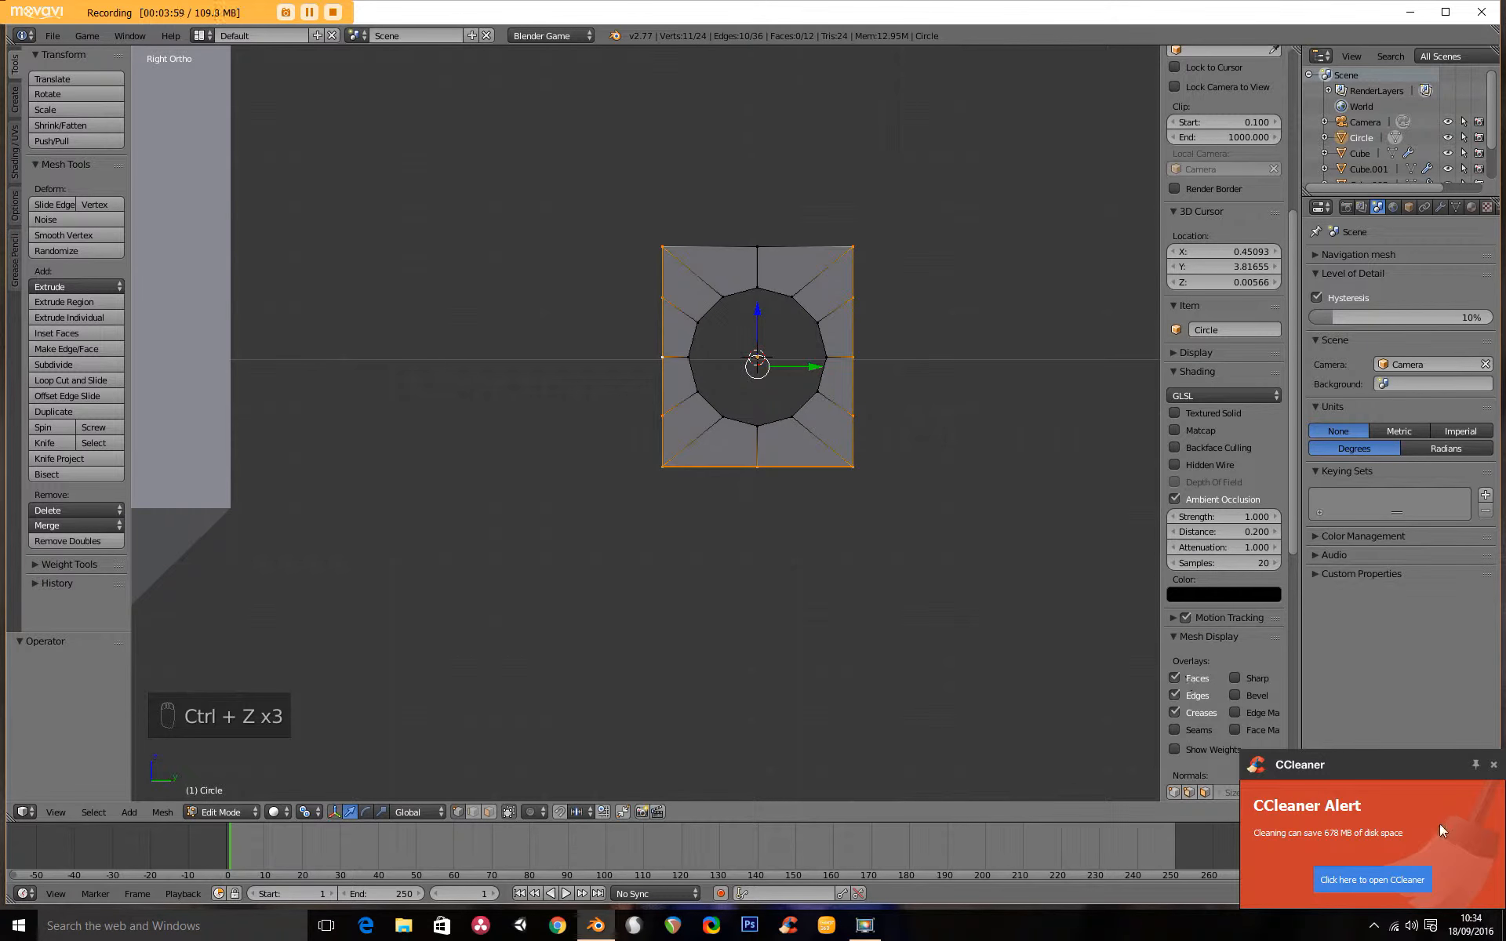
Dismiss the CCleaner alert, reduce the selection to the five vertices facing the hull and extrude them -0.227 along Y
{"action": "left_click", "coordinate": [1494, 765]}
{"action": "key", "text": "c"}
{"action": "mouse_move", "coordinate": [757, 471]}
{"action": "middle_mouse_down"}
{"action": "mouse_move", "coordinate": [840, 447]}
{"action": "mouse_move", "coordinate": [834, 283]}
{"action": "mouse_move", "coordinate": [862, 236]}
{"action": "middle_mouse_up"}
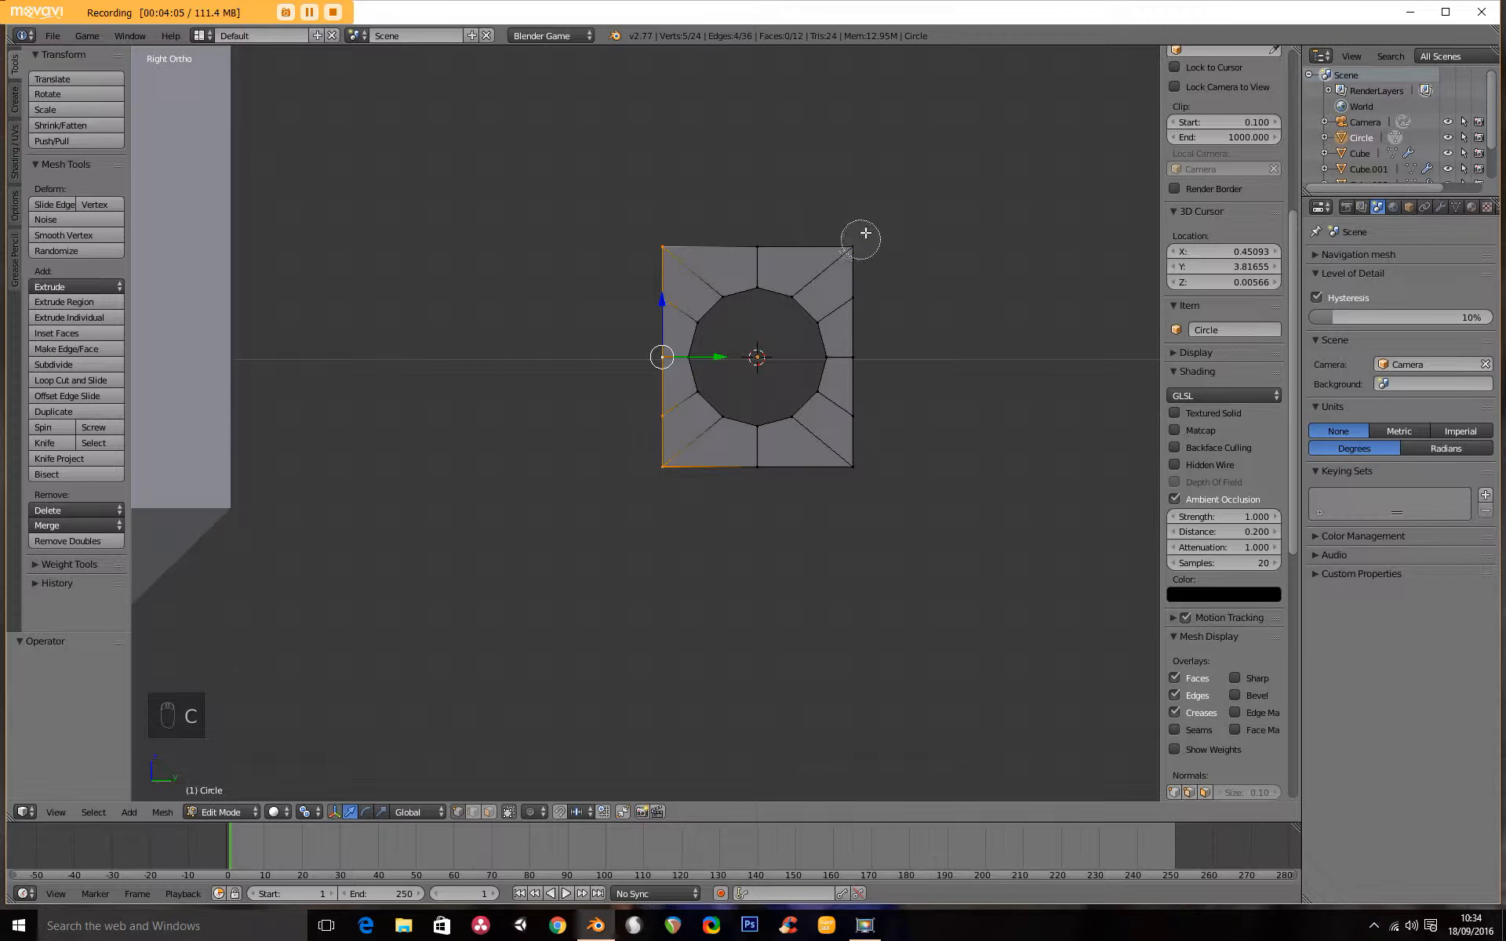
{"action": "right_click", "coordinate": [851, 194]}
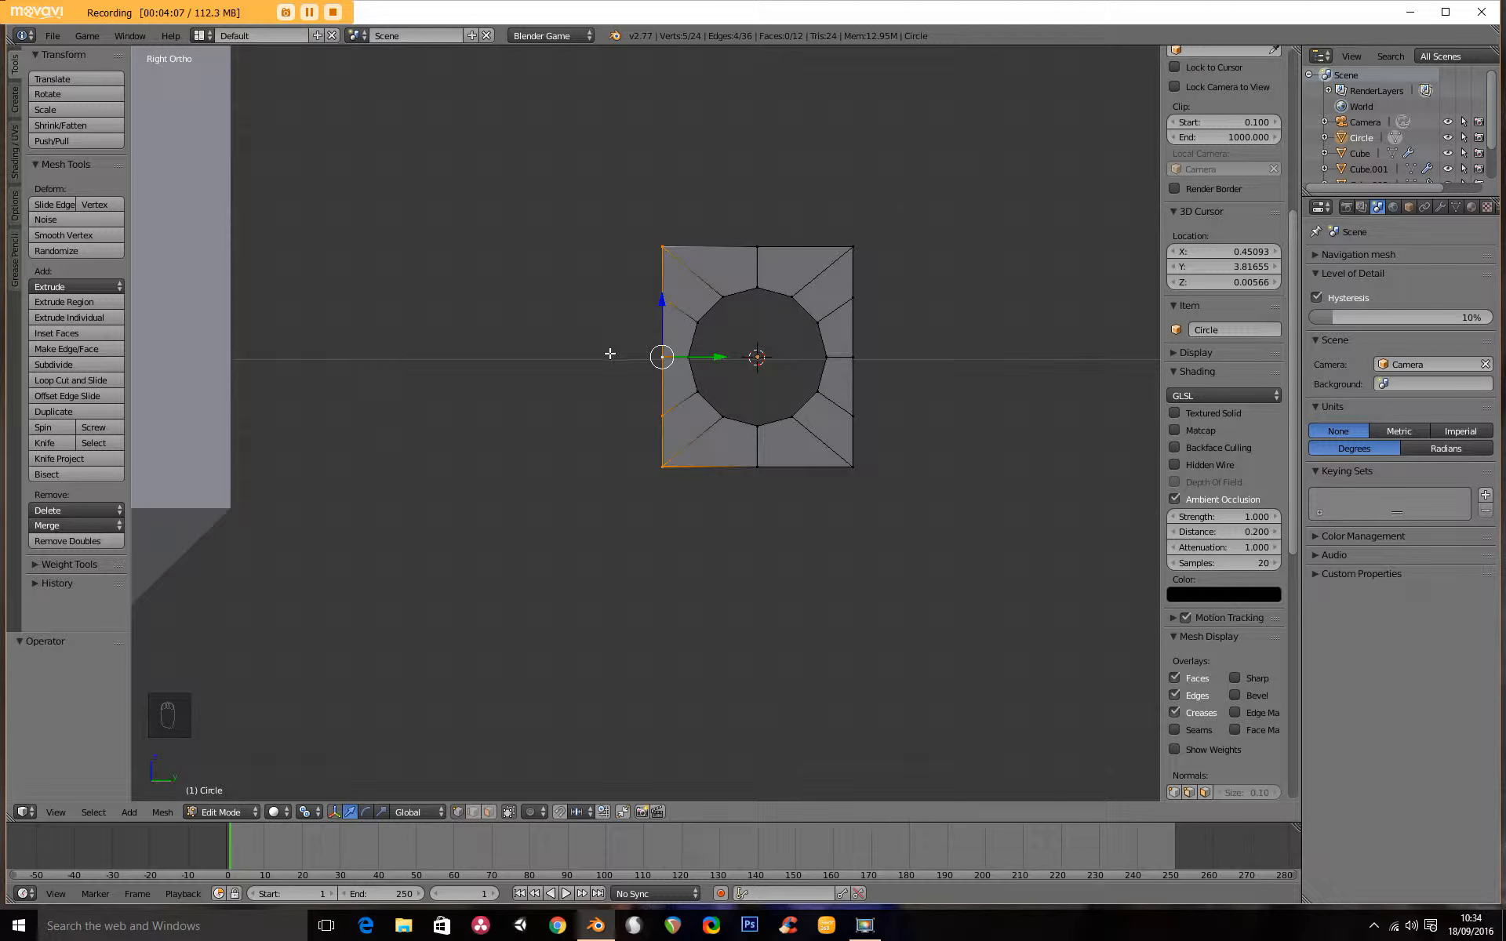
{"action": "key", "text": "e"}
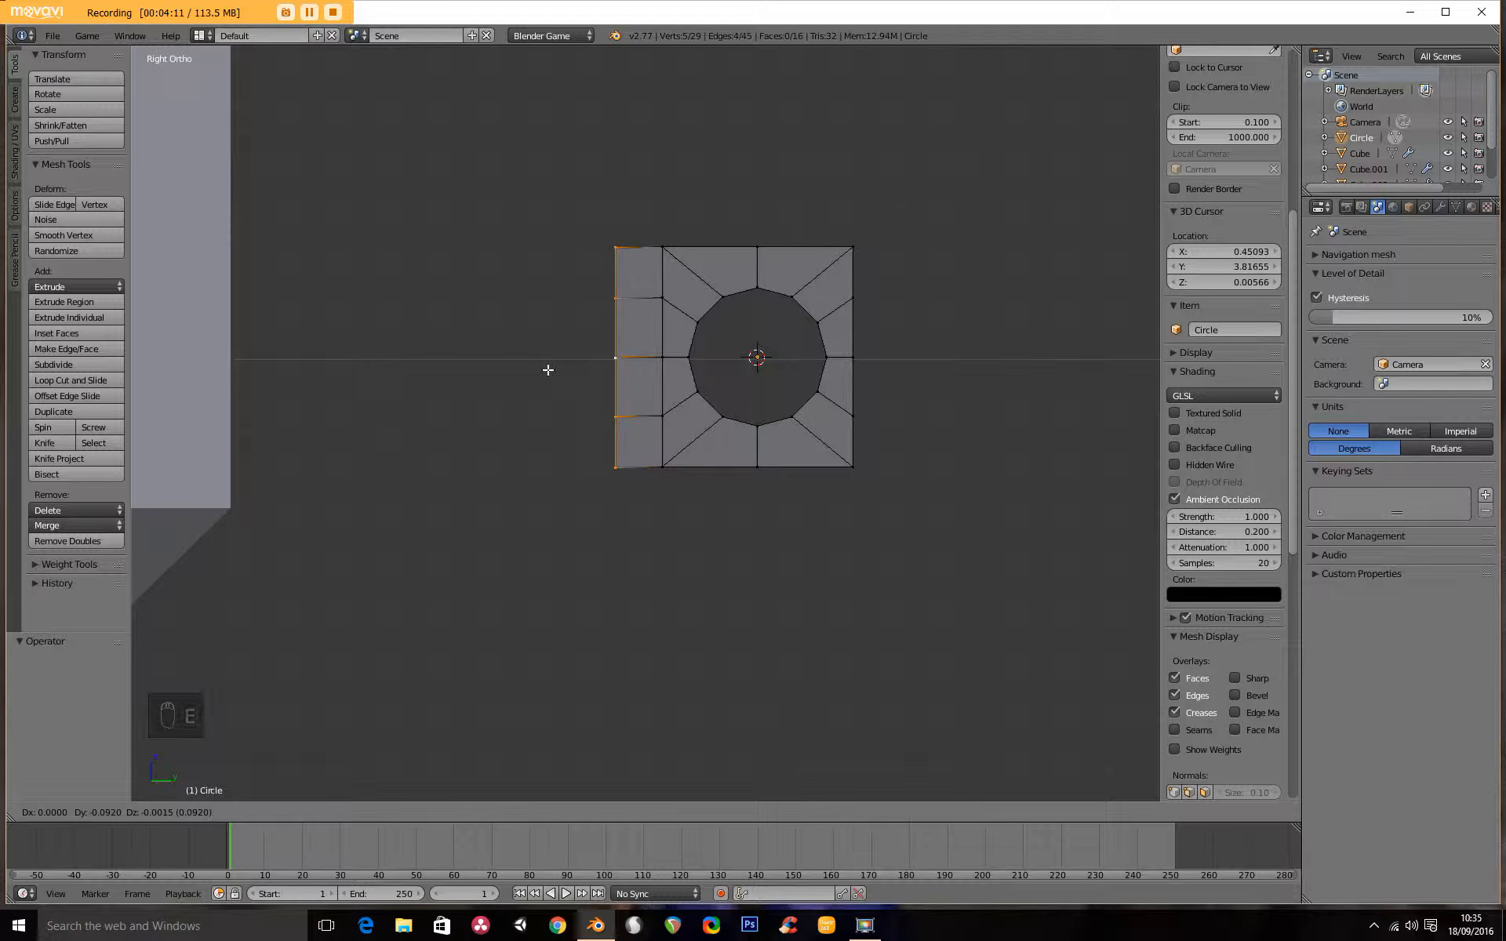
{"action": "key", "text": "y"}
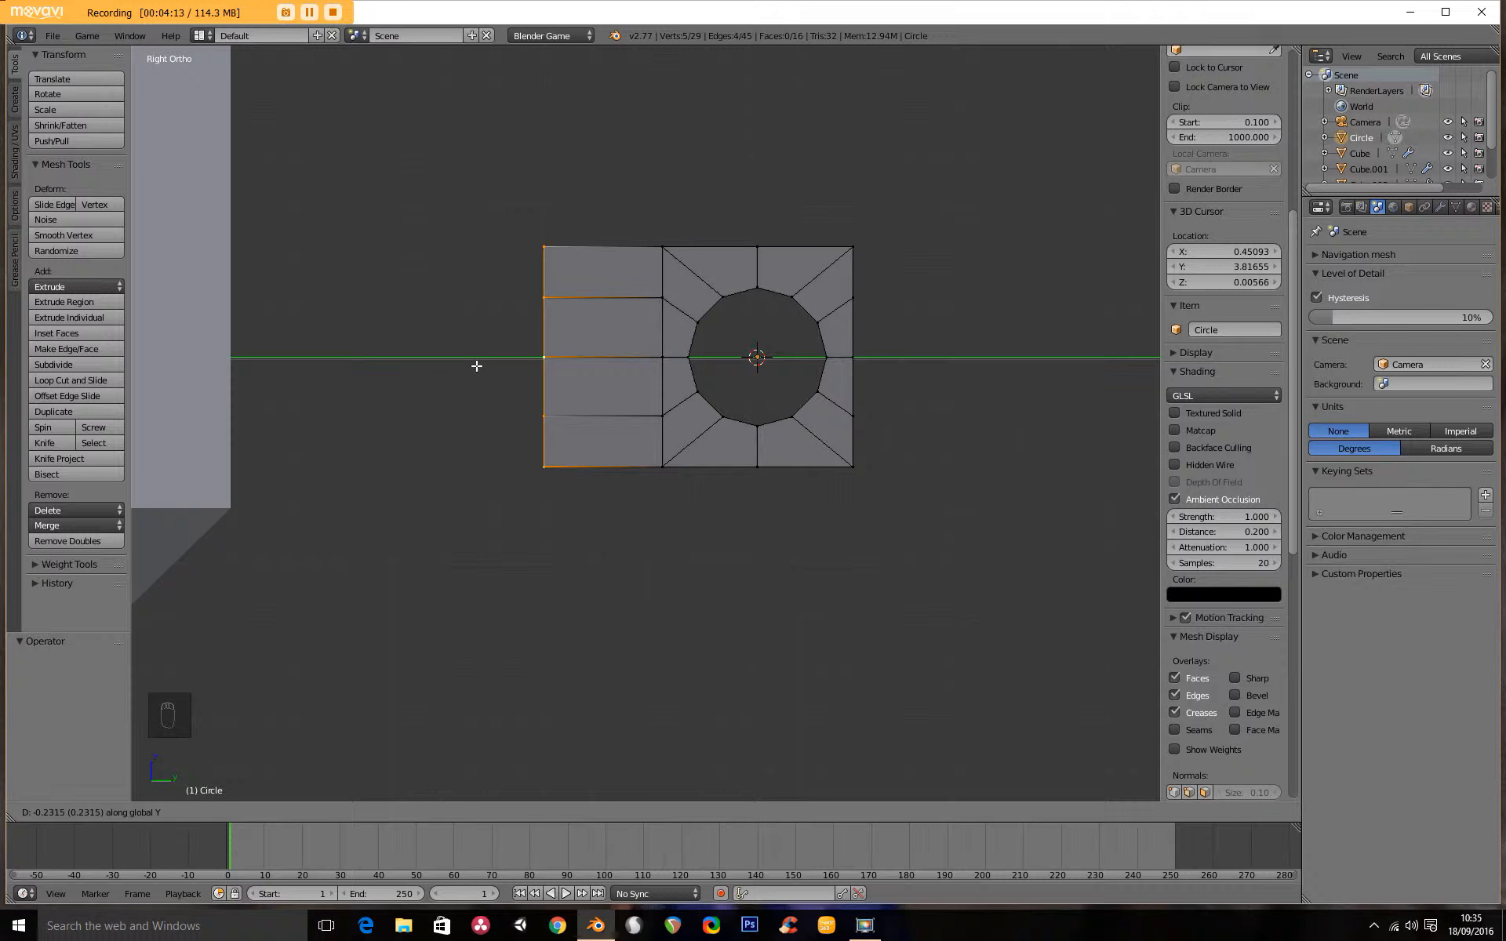
{"action": "left_click", "coordinate": [495, 377]}
Select the five vertices on the plate's edge away from the hull and extrude them 0.790 along Y
{"action": "middle_click_drag", "start_coordinate": [631, 409], "coordinate": [475, 453], "text": "shift"}
{"action": "middle_click_drag", "start_coordinate": [635, 470], "coordinate": [632, 549], "text": "ctrl"}
{"action": "middle_click_drag", "start_coordinate": [622, 444], "coordinate": [598, 516], "text": "shift"}
{"action": "right_click", "coordinate": [669, 410]}
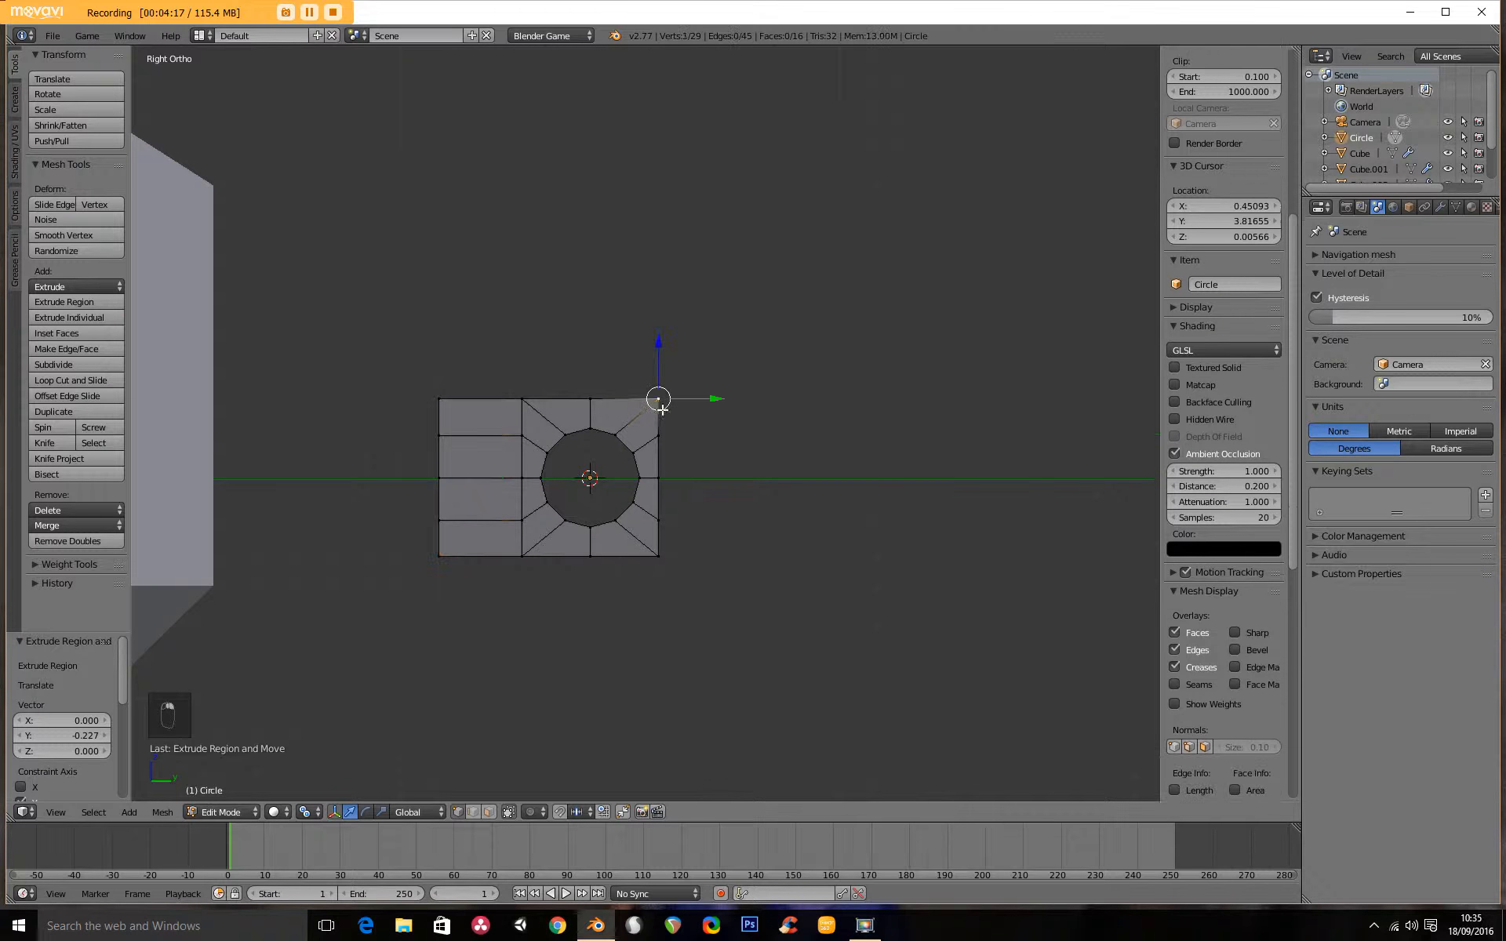
{"action": "right_click", "coordinate": [662, 480], "text": "shift"}
{"action": "right_click", "coordinate": [662, 521], "text": "shift"}
{"action": "right_click", "coordinate": [662, 554], "text": "shift"}
{"action": "key", "text": "e"}
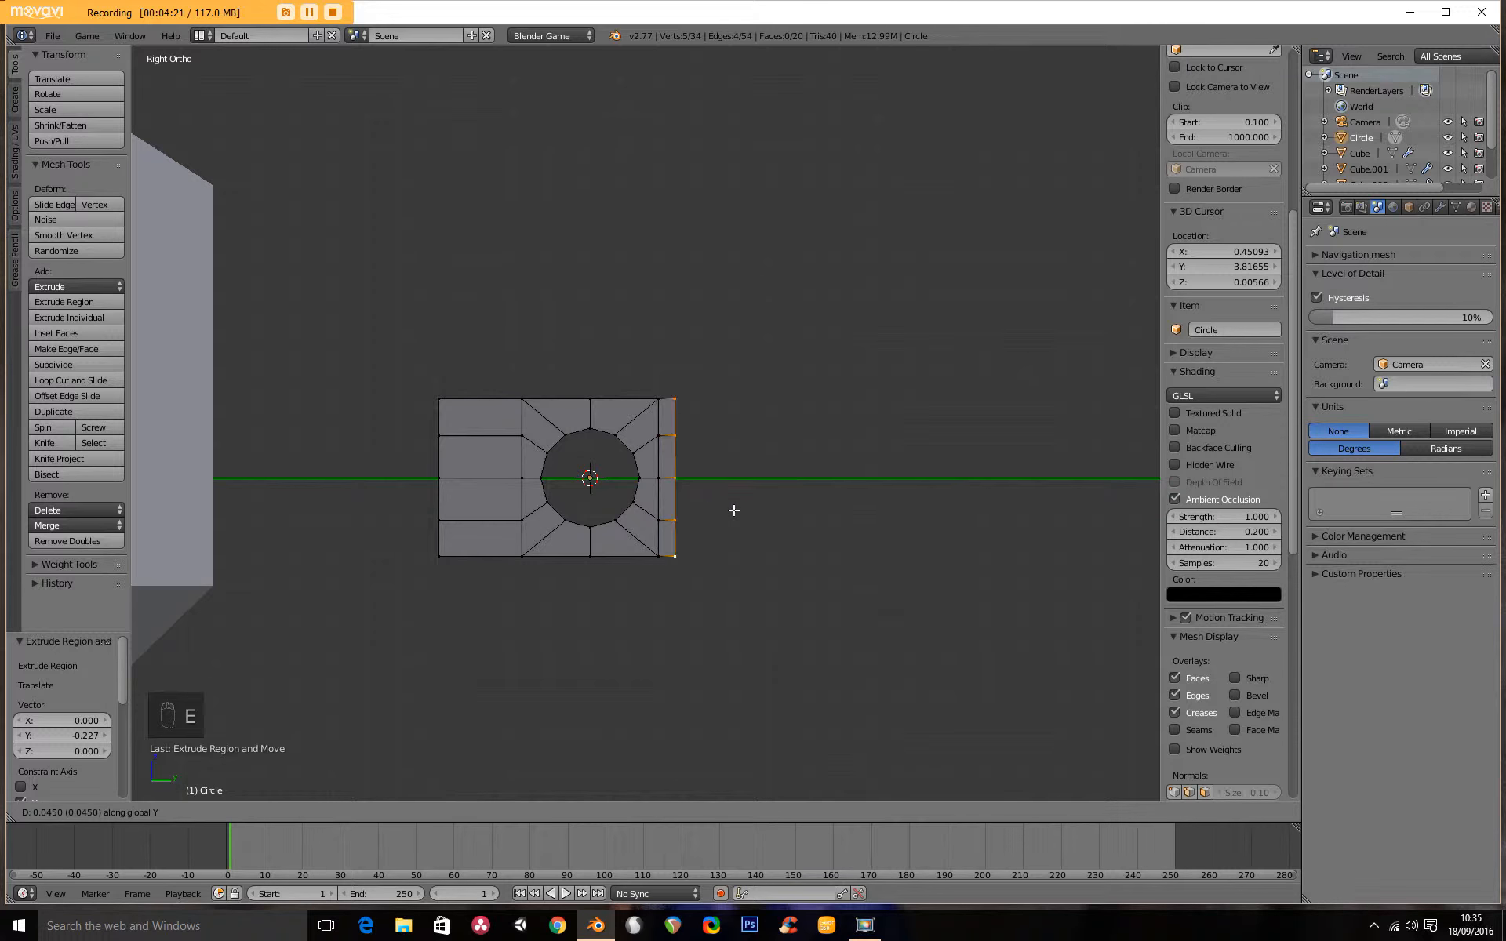
{"action": "left_click", "coordinate": [985, 497]}
Select the entire plate mesh and, in the top view, move it 0.049 along the global X axis
{"action": "middle_click_drag", "start_coordinate": [630, 453], "coordinate": [557, 469]}
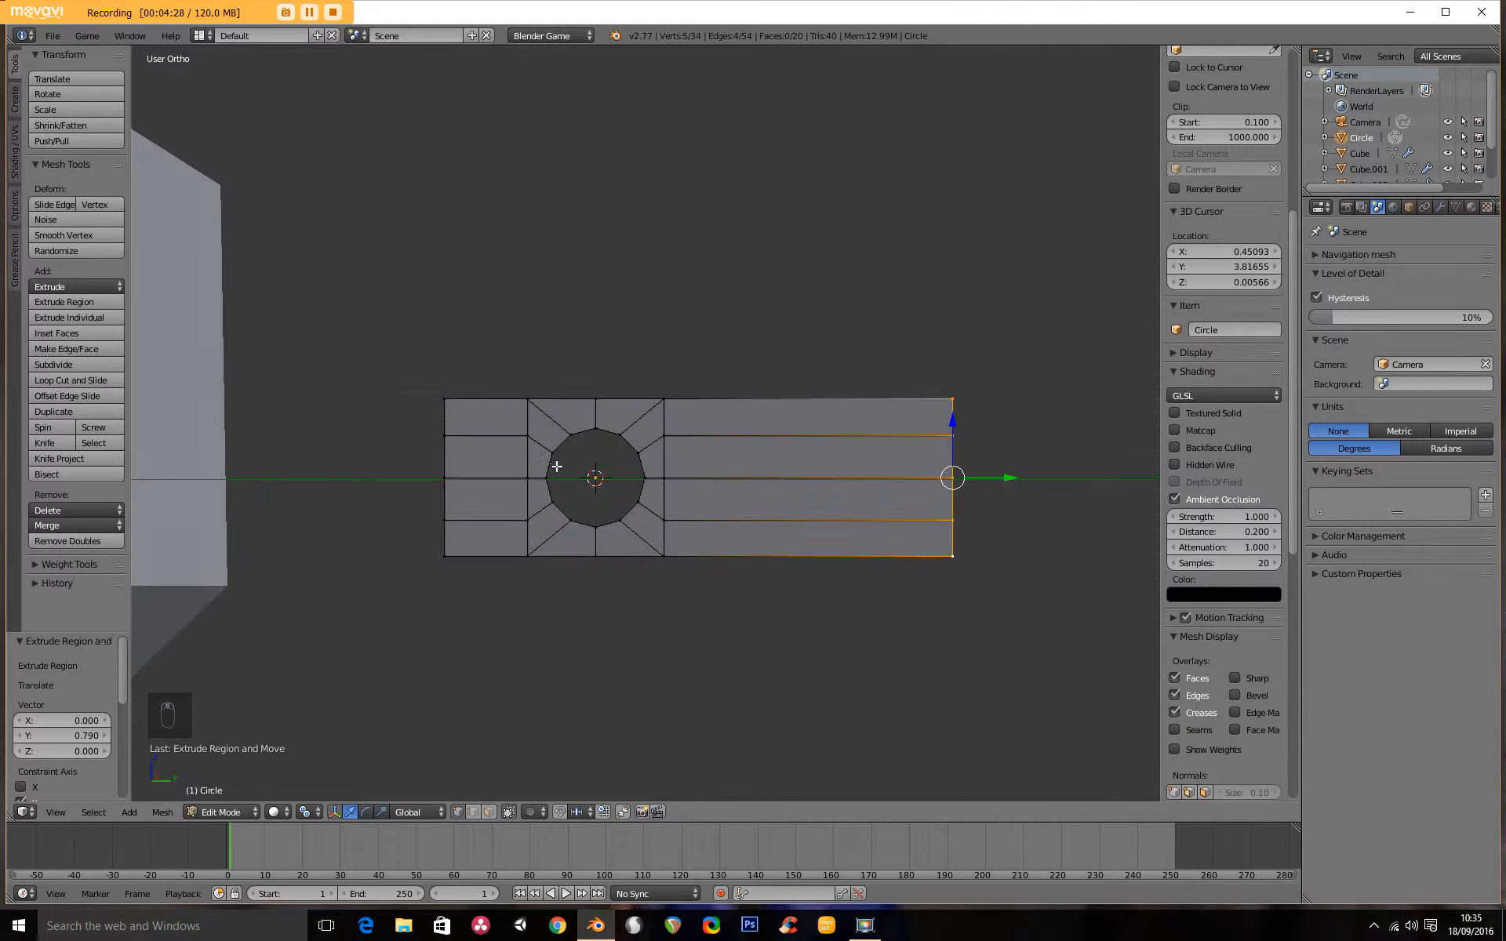
{"action": "key", "text": "KP_3"}
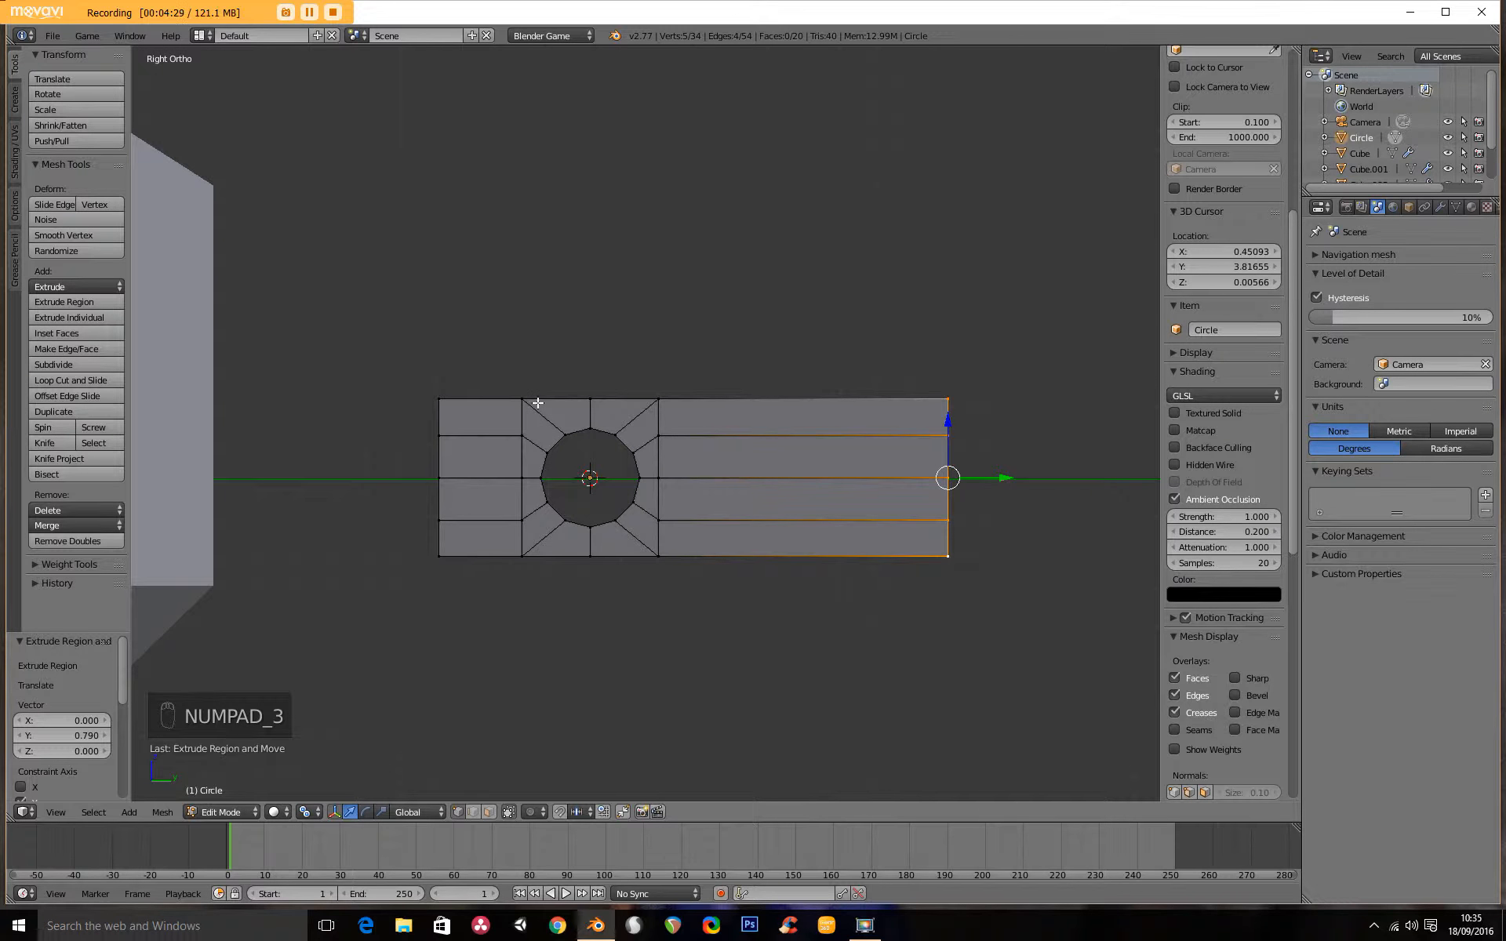
{"action": "key", "text": "a"}
{"action": "key", "text": "a"}
{"action": "key", "text": "a"}
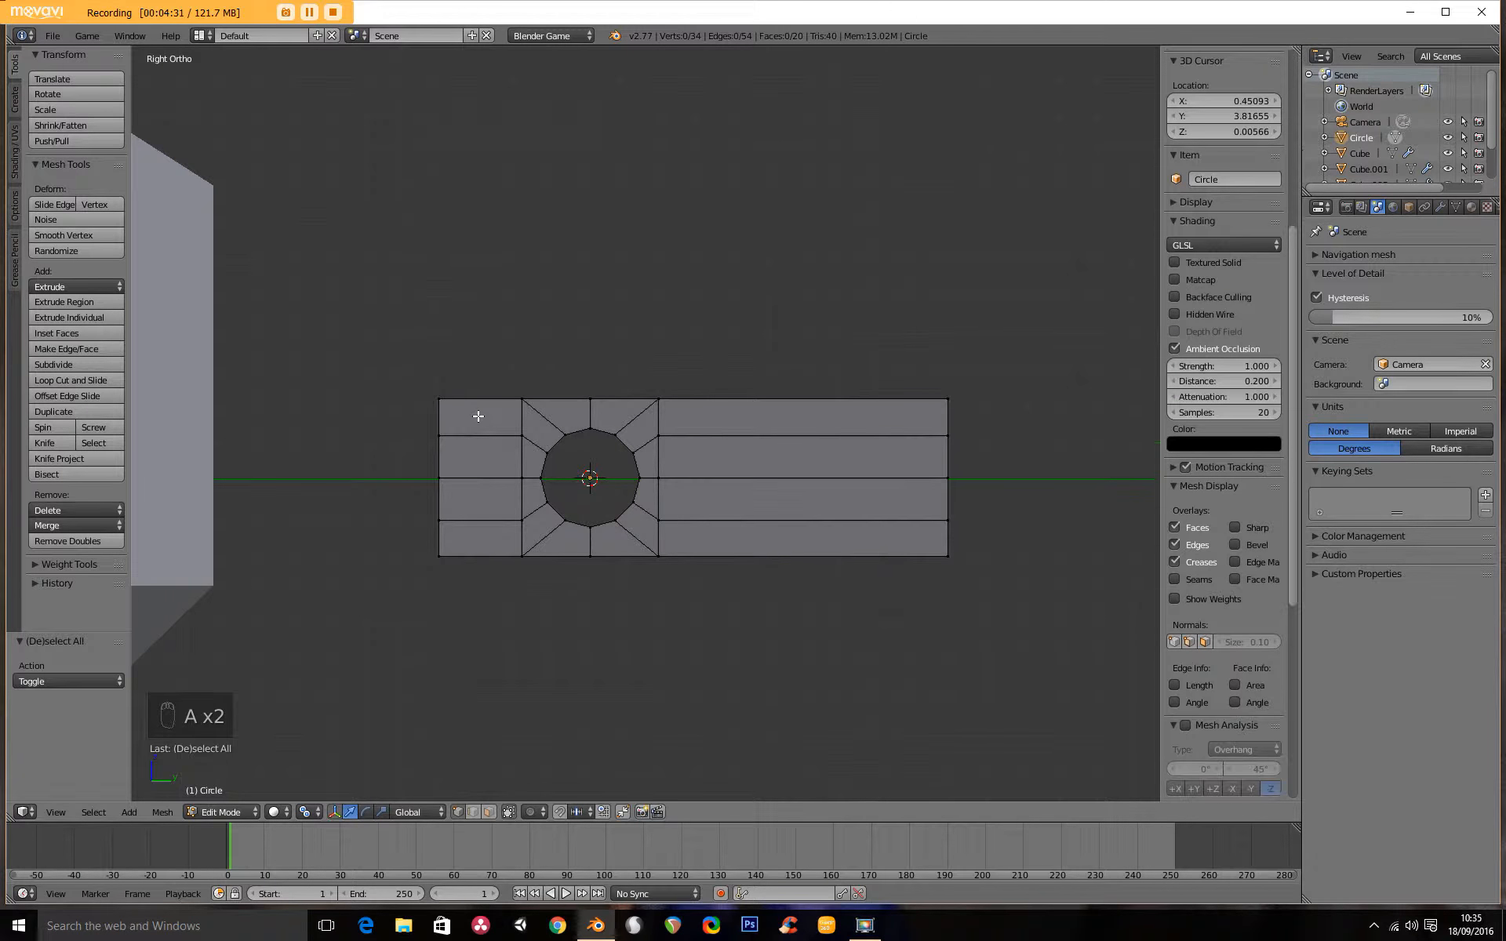
{"action": "key", "text": "KP_7"}
{"action": "middle_click_drag", "start_coordinate": [691, 419], "coordinate": [511, 396], "text": "shift"}
{"action": "middle_click_drag", "start_coordinate": [554, 455], "coordinate": [534, 356], "text": "ctrl"}
{"action": "middle_click_drag", "start_coordinate": [516, 506], "coordinate": [599, 429], "text": "shift"}
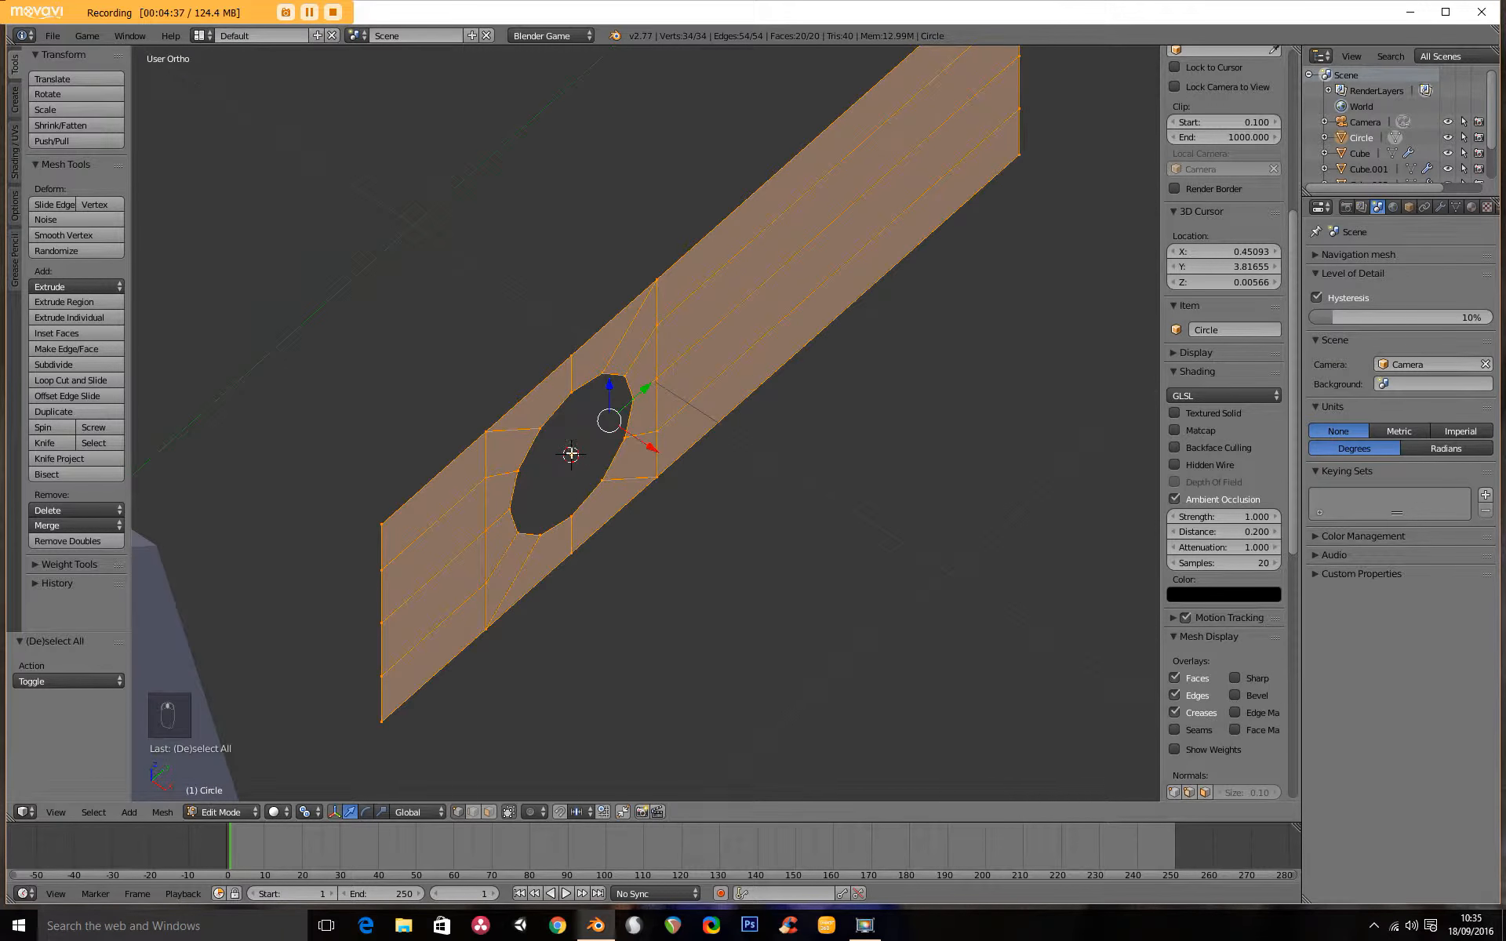
{"action": "key", "text": "KP_7"}
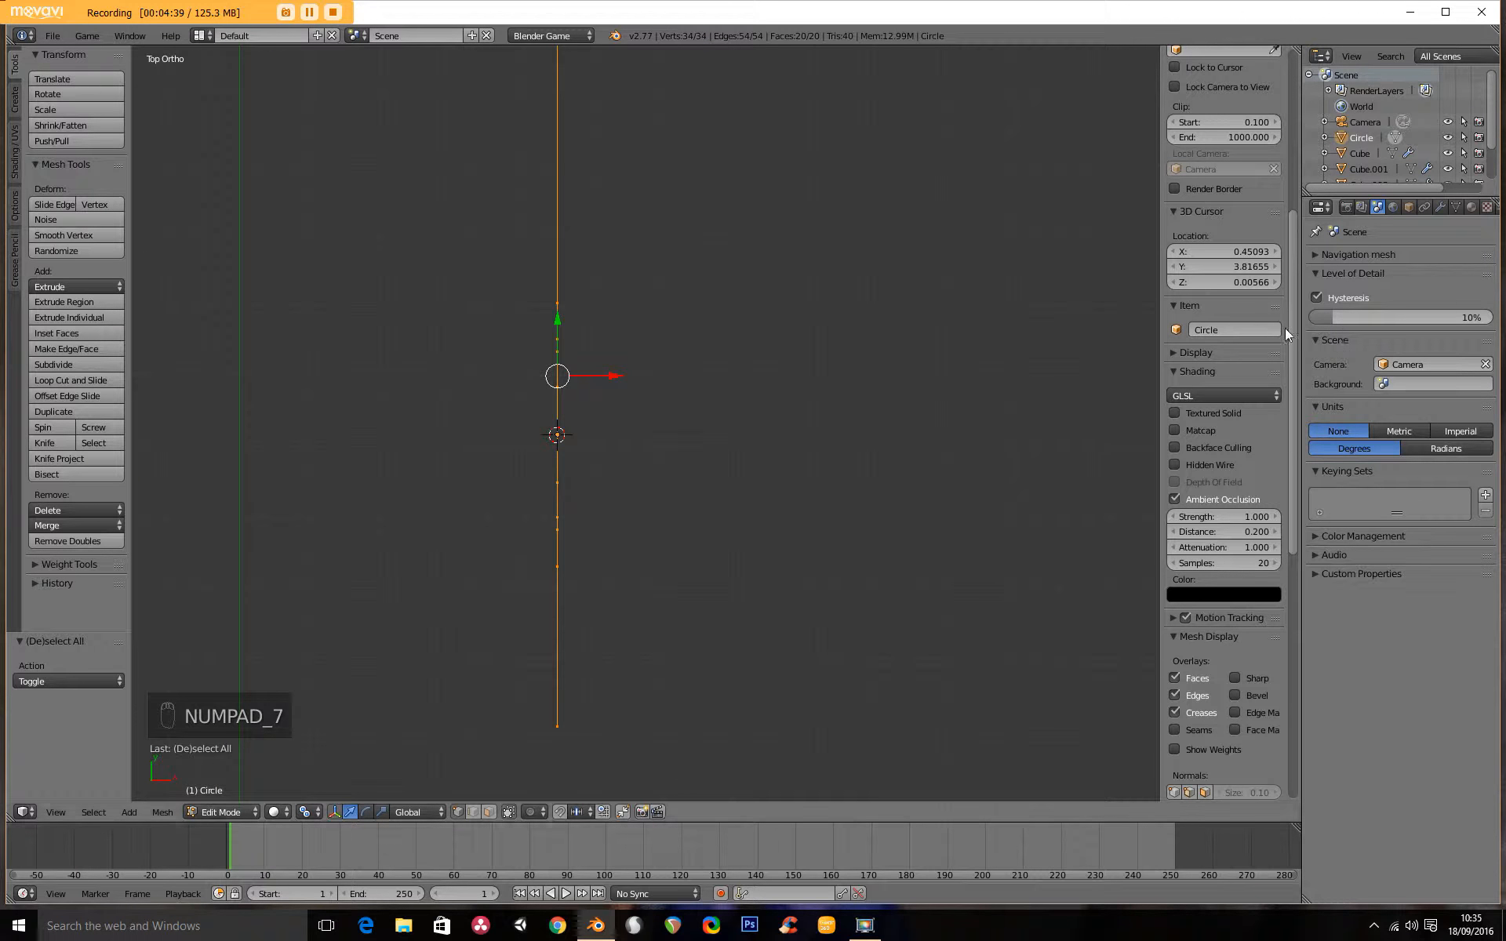
{"action": "middle_click_drag", "start_coordinate": [647, 374], "coordinate": [601, 502], "text": "ctrl"}
{"action": "middle_click_drag", "start_coordinate": [601, 495], "coordinate": [513, 473], "text": "shift"}
{"action": "key", "text": "g"}
{"action": "key", "text": "x"}
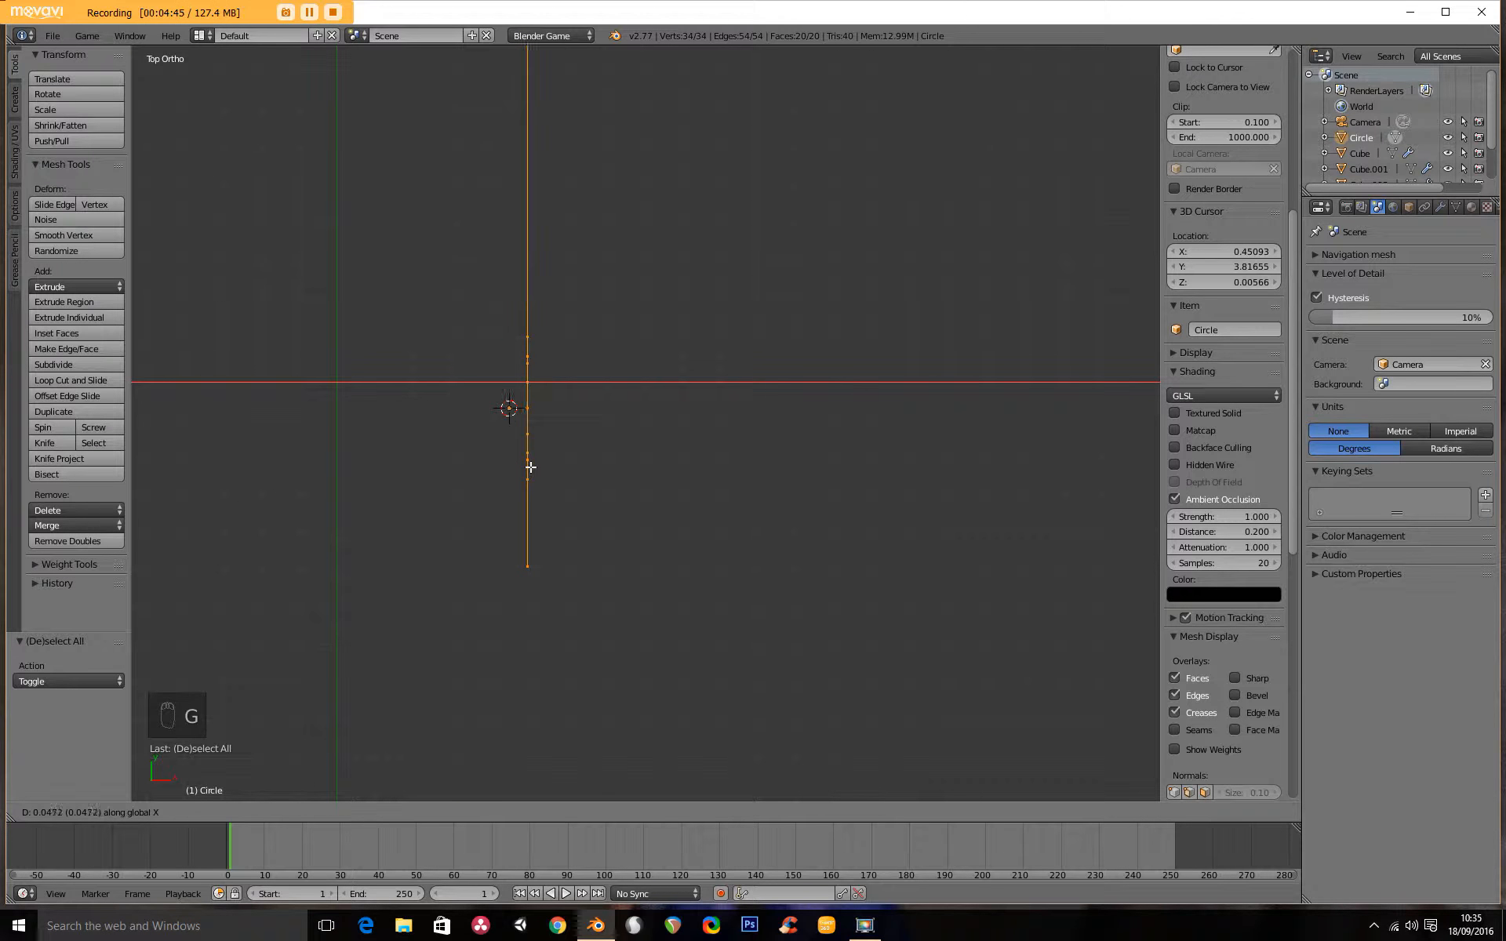
{"action": "left_click", "coordinate": [531, 467]}
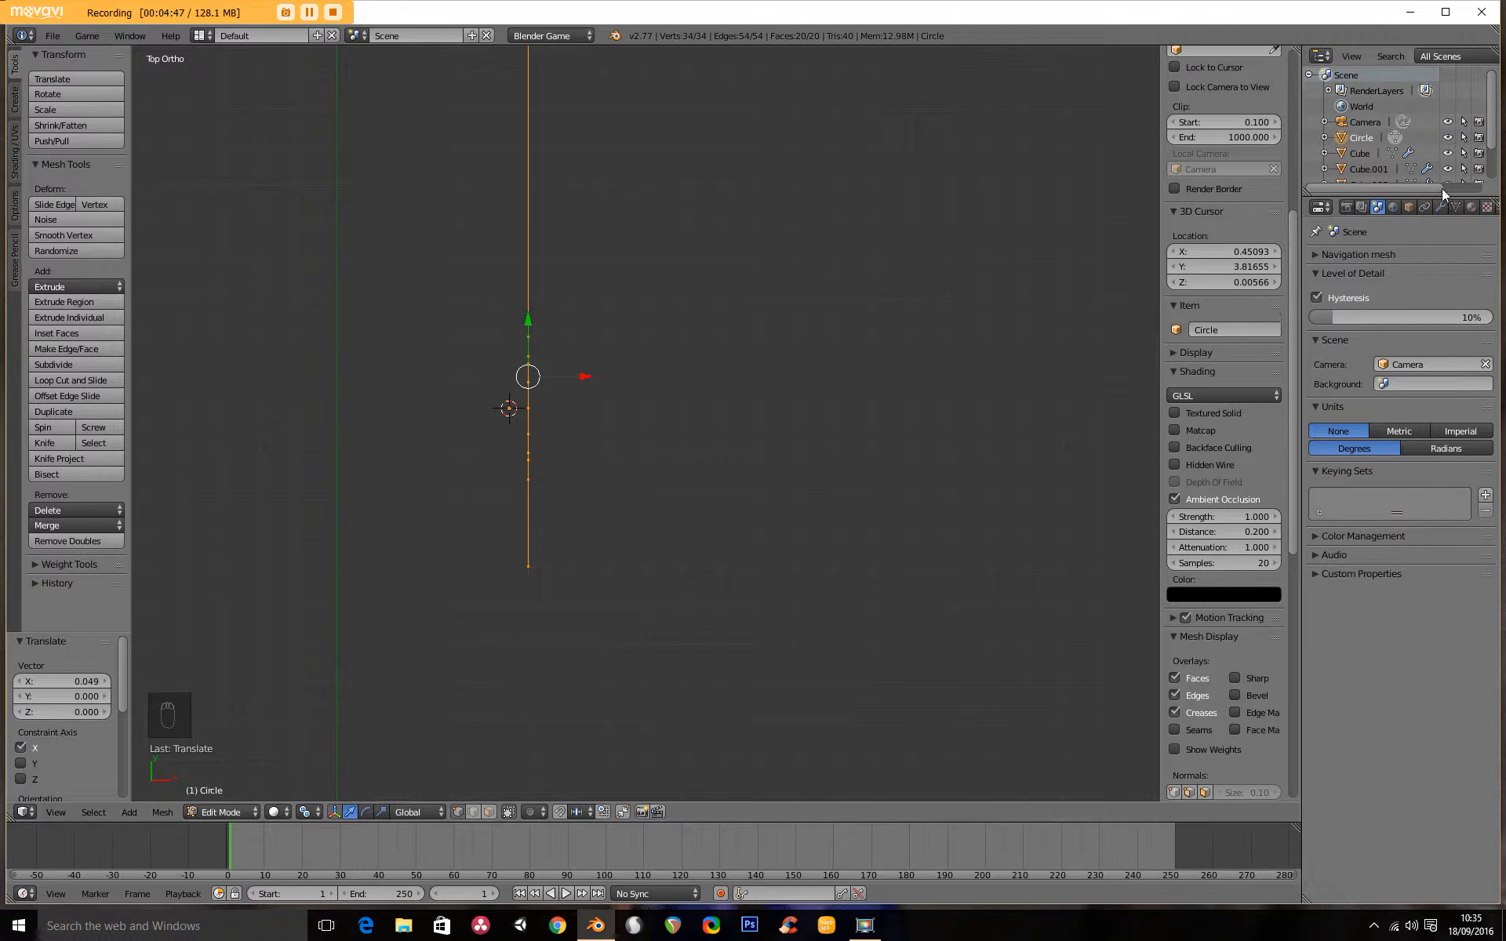
Add a Mirror modifier to the plate with the round hole and switch to Object Mode
{"action": "left_click", "coordinate": [1440, 208]}
{"action": "left_click", "coordinate": [1340, 261]}
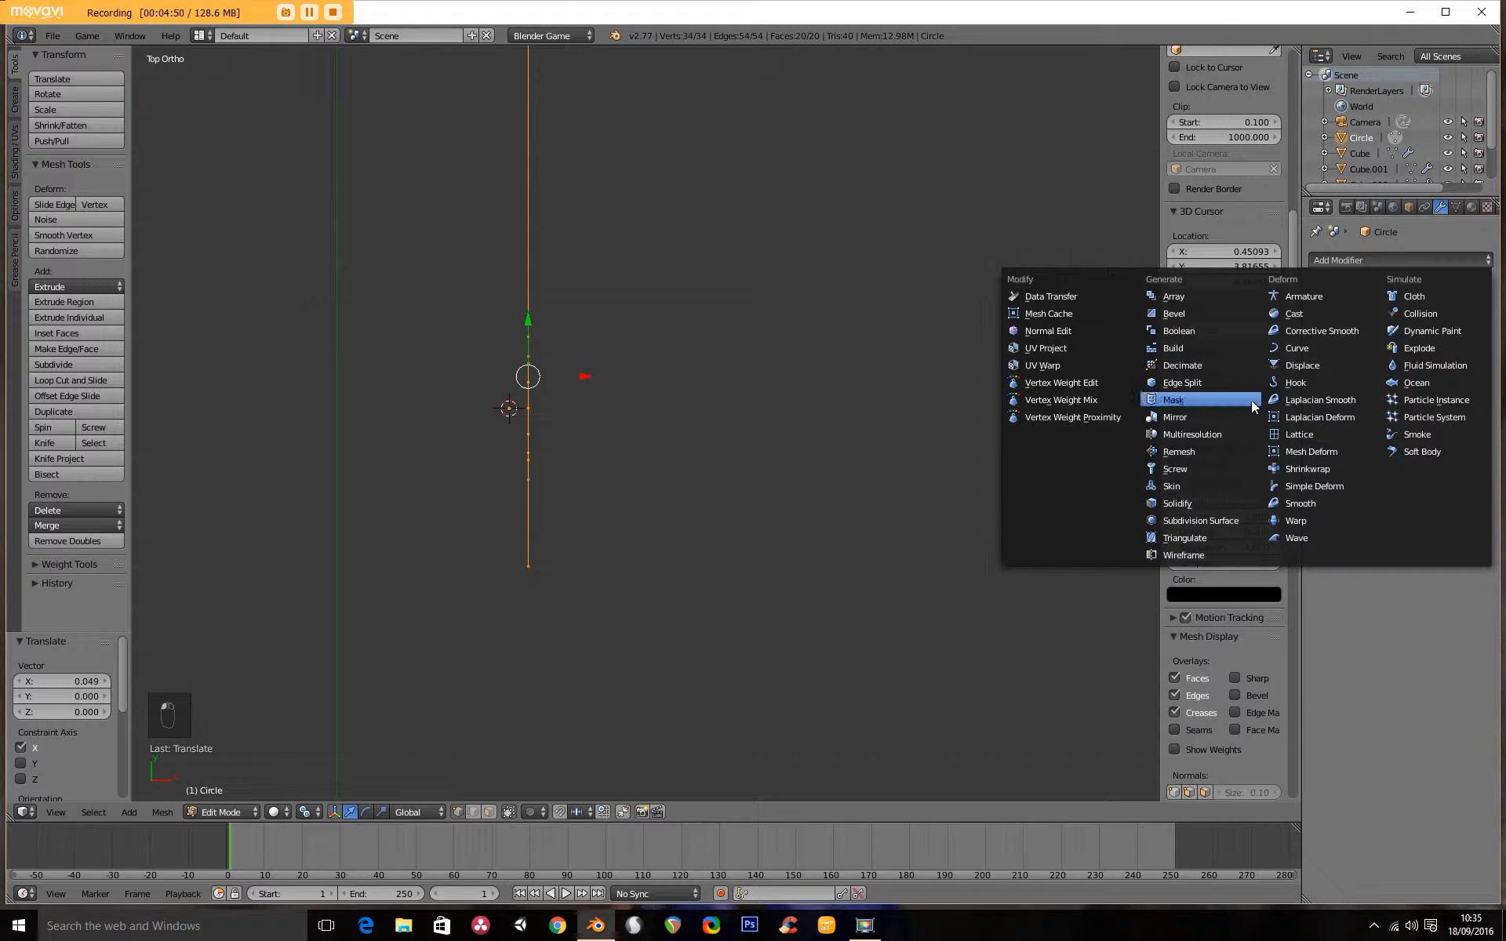
{"action": "left_click", "coordinate": [1213, 416]}
{"action": "middle_click_drag", "start_coordinate": [645, 561], "coordinate": [542, 467]}
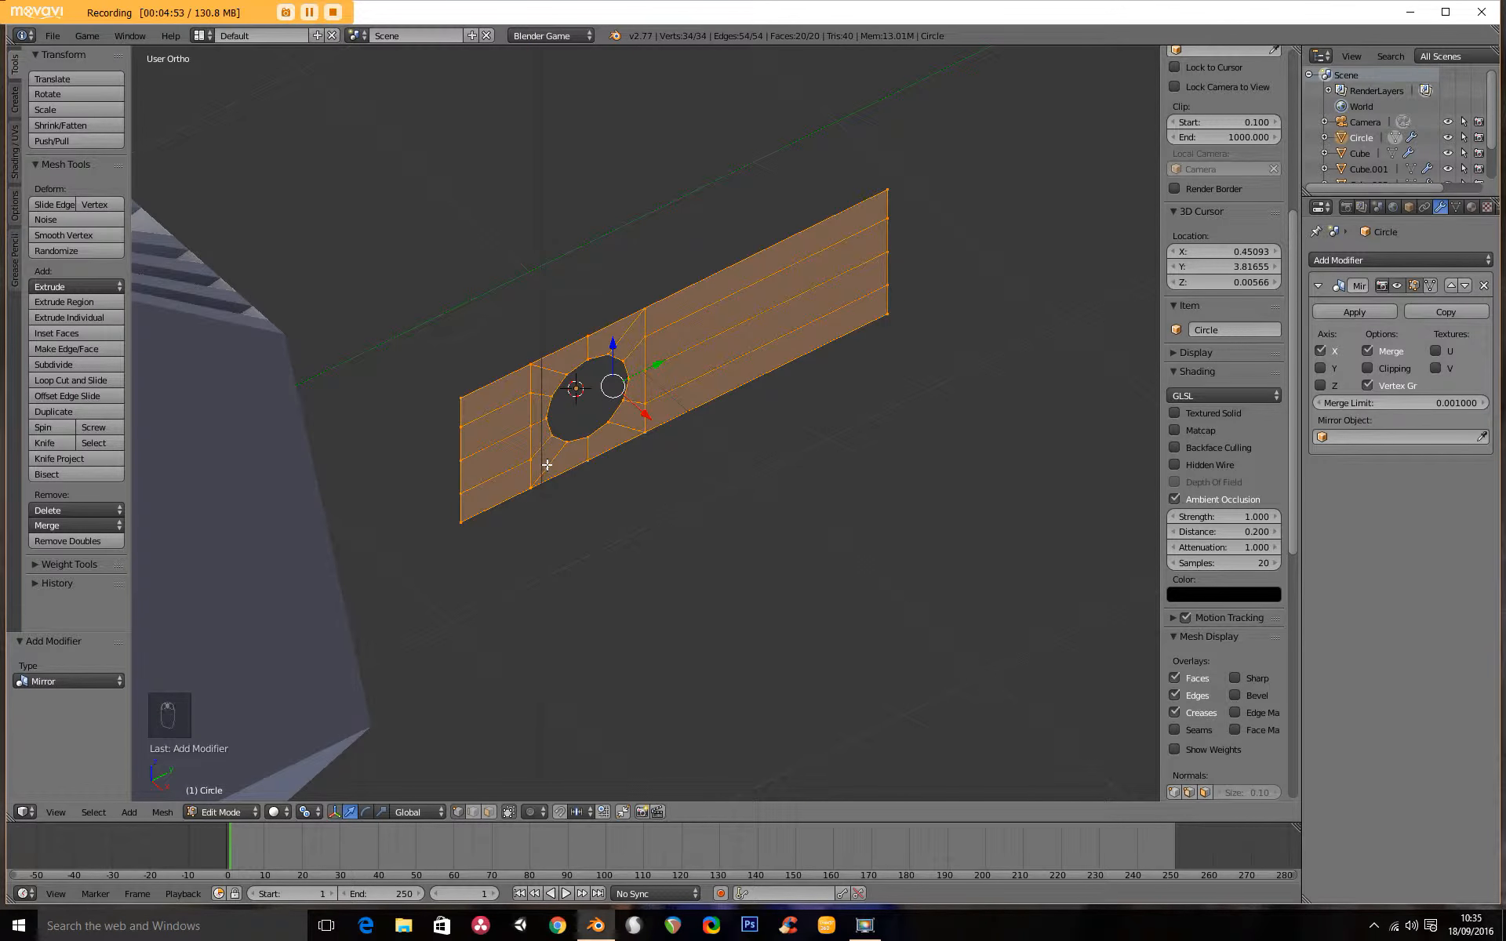
{"action": "left_click", "coordinate": [222, 811]}
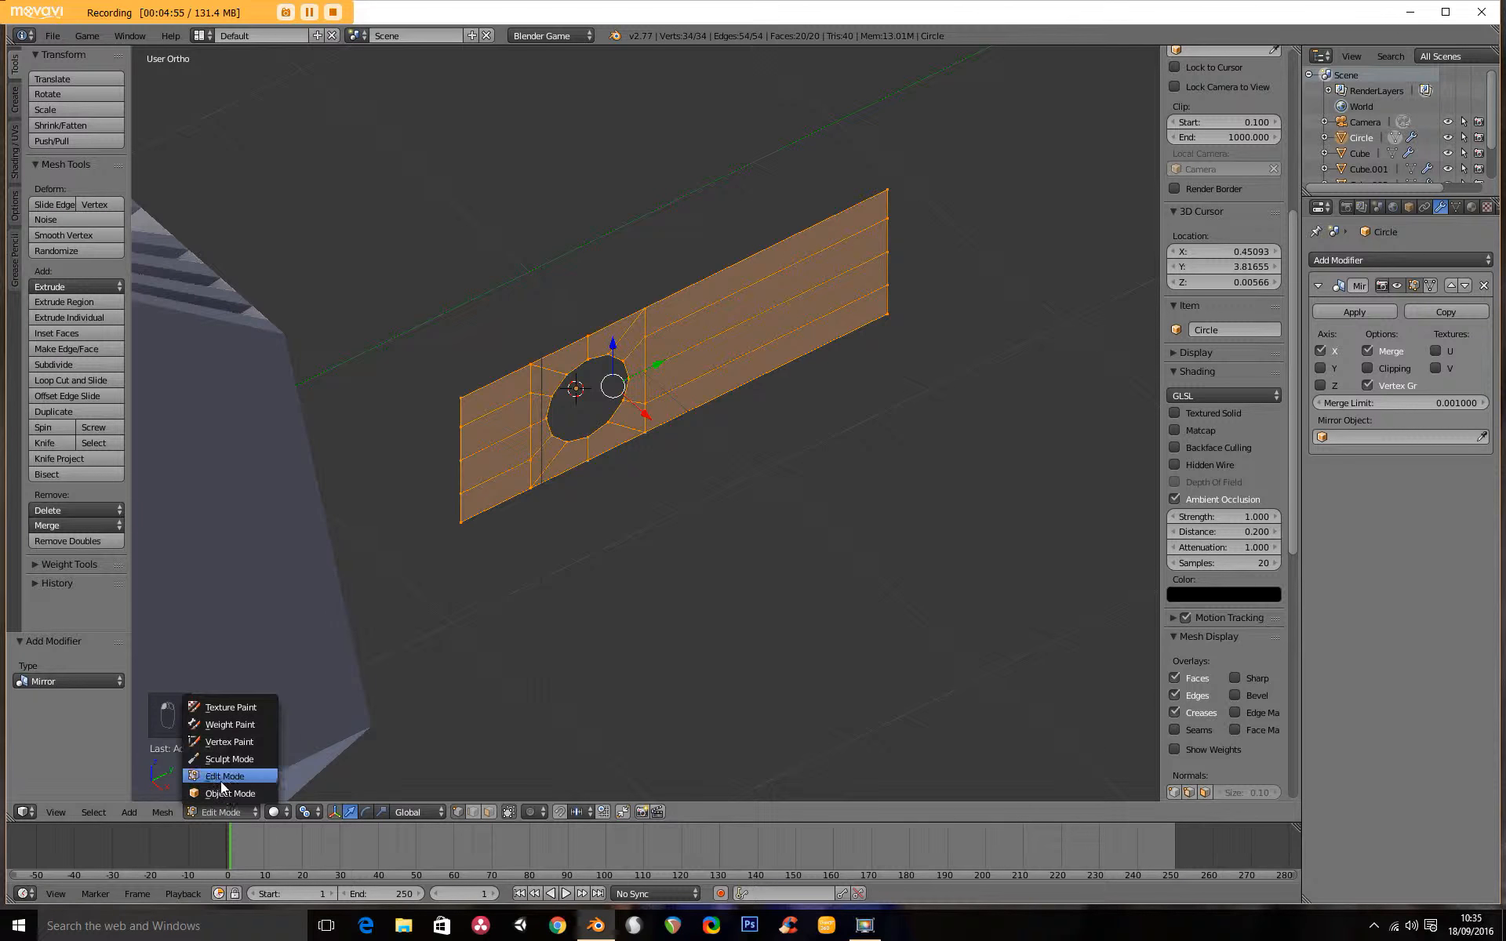
{"action": "left_click", "coordinate": [222, 793]}
{"action": "mouse_move", "coordinate": [491, 461]}
{"action": "middle_mouse_down"}
{"action": "mouse_move", "coordinate": [667, 455]}
{"action": "mouse_move", "coordinate": [679, 408]}
{"action": "mouse_move", "coordinate": [651, 451]}
{"action": "mouse_move", "coordinate": [470, 467]}
{"action": "mouse_move", "coordinate": [488, 455]}
{"action": "middle_mouse_up"}
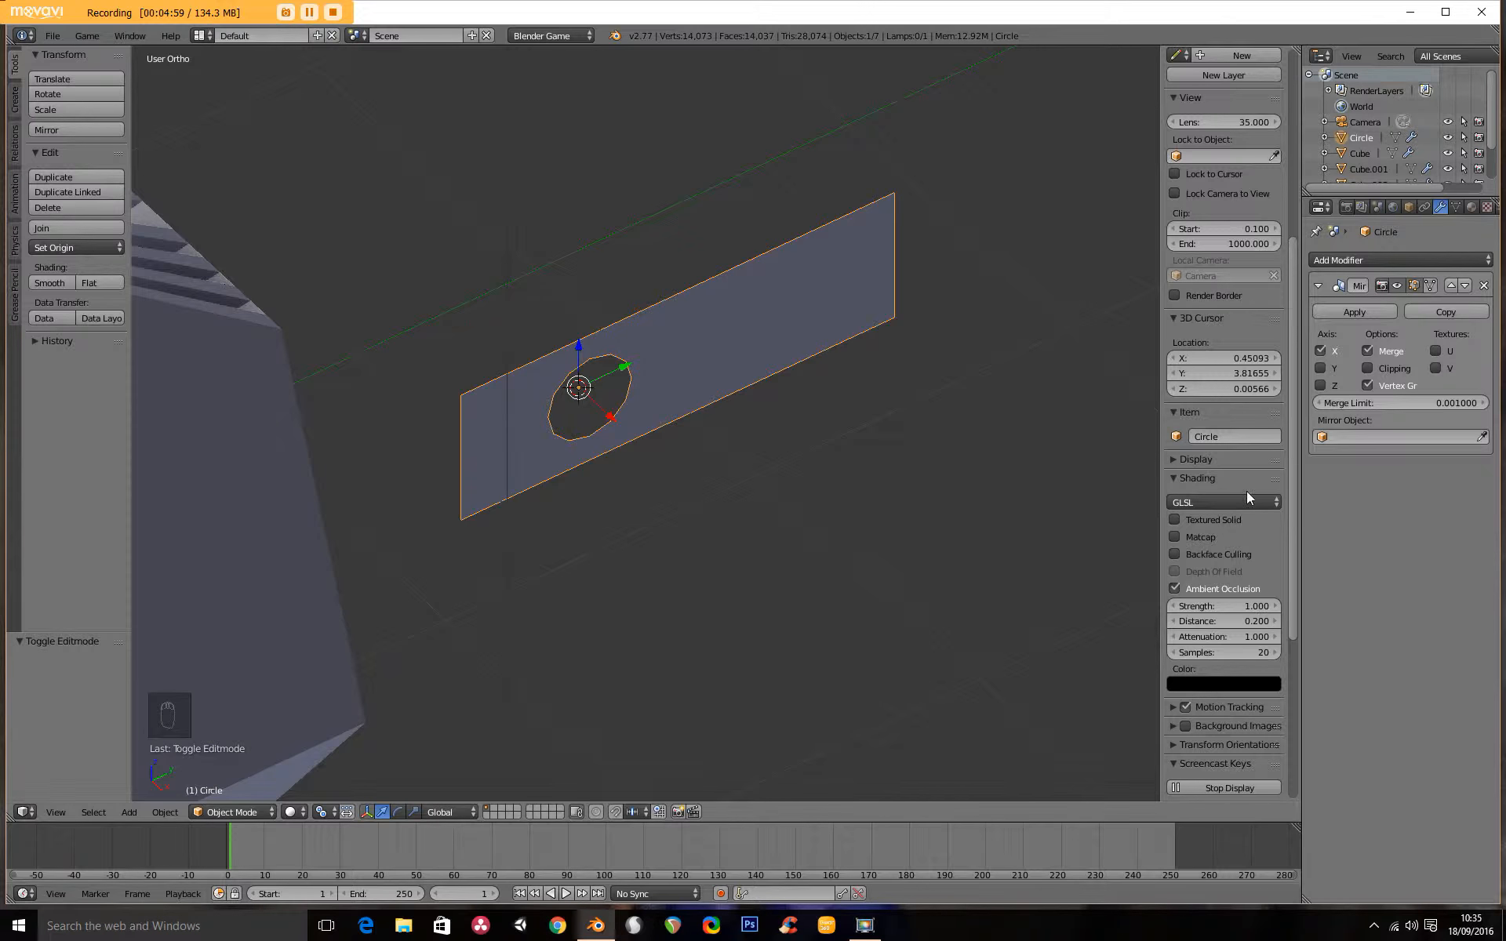
Set the Mirror modifier to mirror on its Z axis only, with the X and Y axes off
{"action": "middle_click_drag", "start_coordinate": [1128, 426], "coordinate": [1002, 376]}
{"action": "left_click", "coordinate": [1321, 368]}
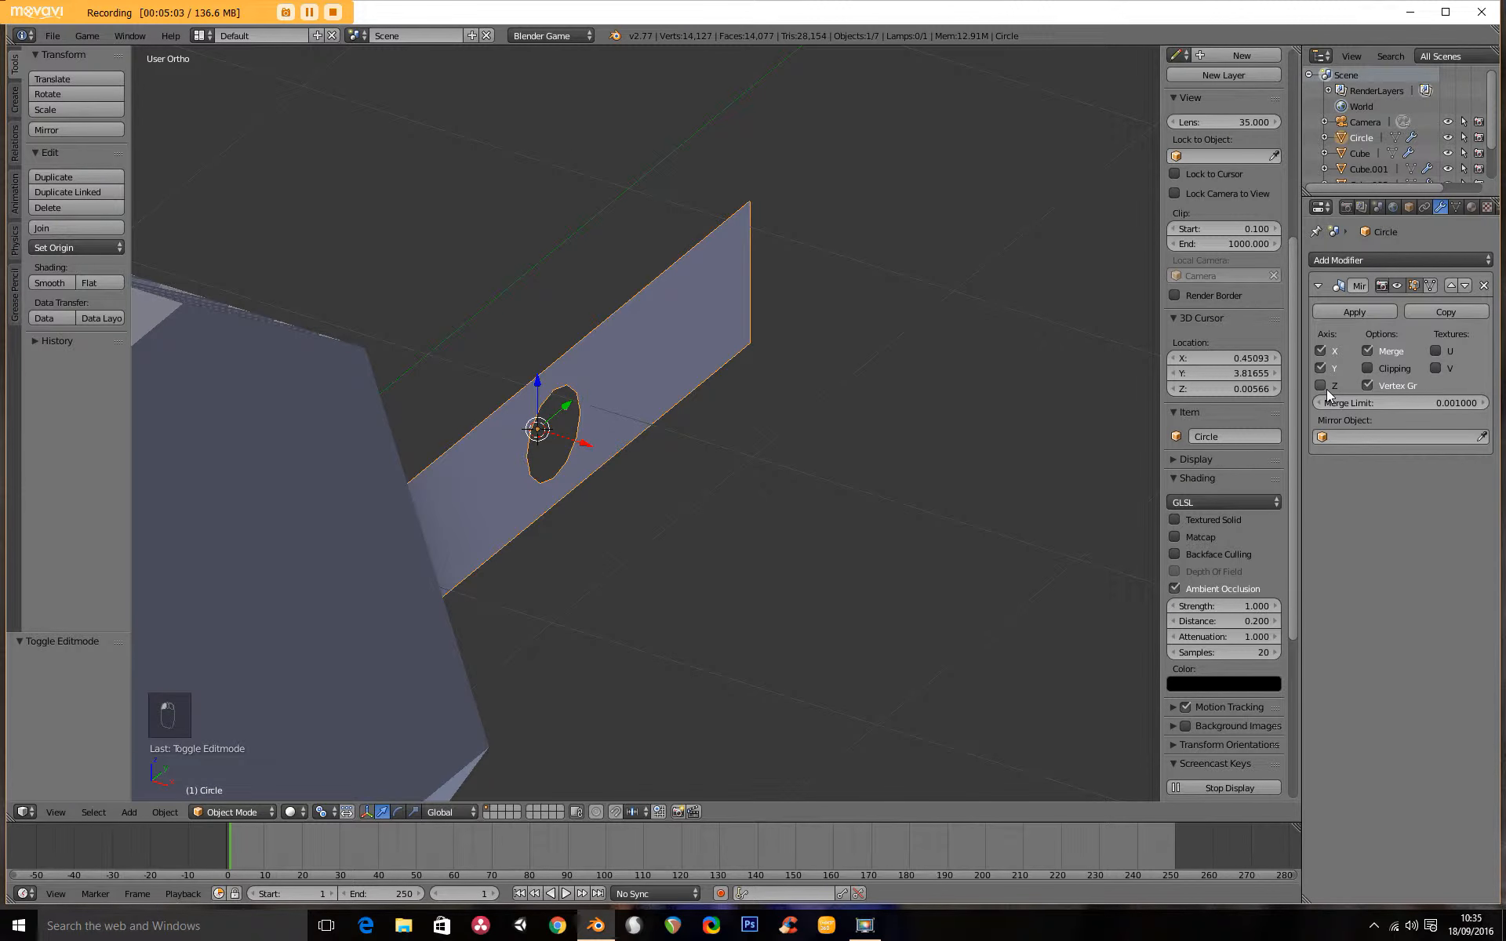
{"action": "left_click", "coordinate": [1321, 385]}
{"action": "left_click", "coordinate": [1320, 368]}
{"action": "left_click", "coordinate": [1321, 350]}
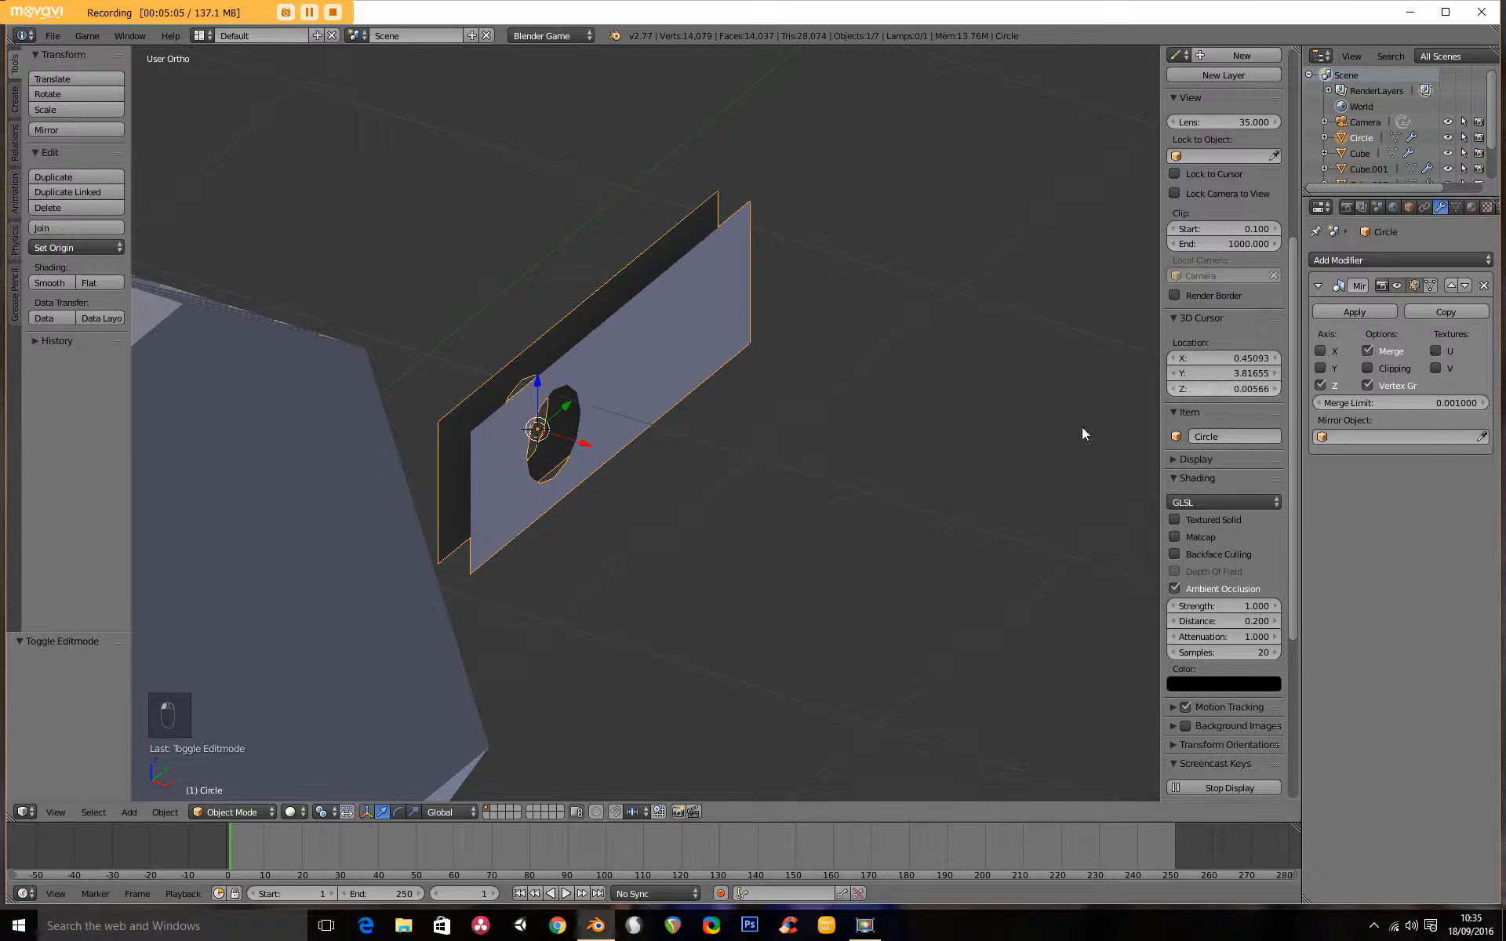
{"action": "middle_click_drag", "start_coordinate": [599, 489], "coordinate": [571, 549]}
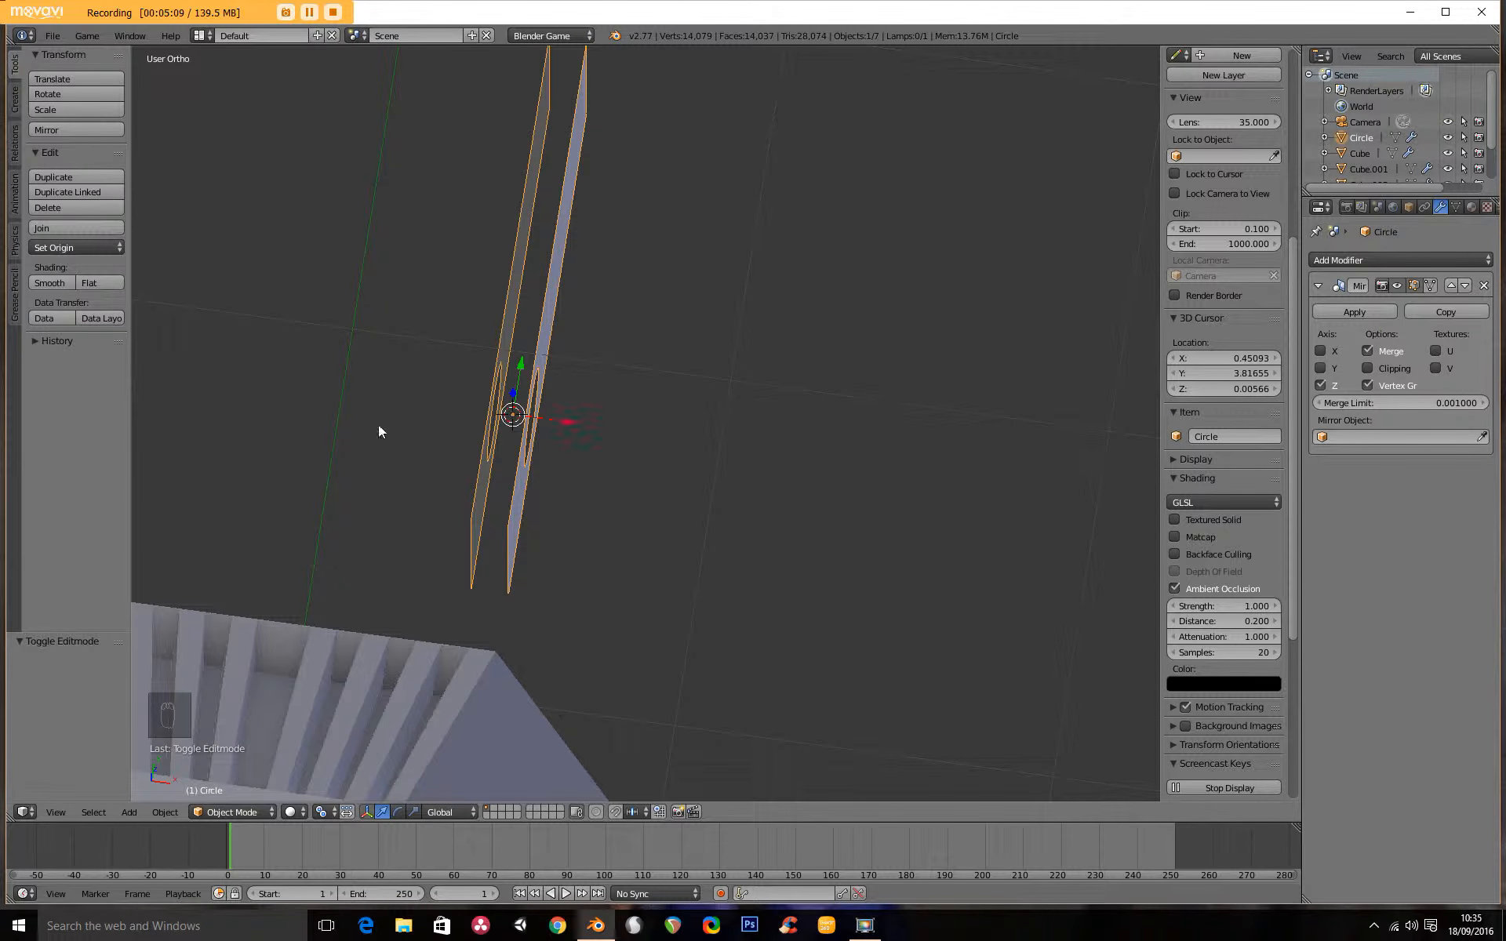
In Edit Mode, select the complete outer boundary loop of the plate, leaving out the round hole
{"action": "middle_click_drag", "start_coordinate": [532, 456], "coordinate": [410, 400]}
{"action": "key", "text": "Tab"}
{"action": "right_click", "coordinate": [547, 434], "text": "alt"}
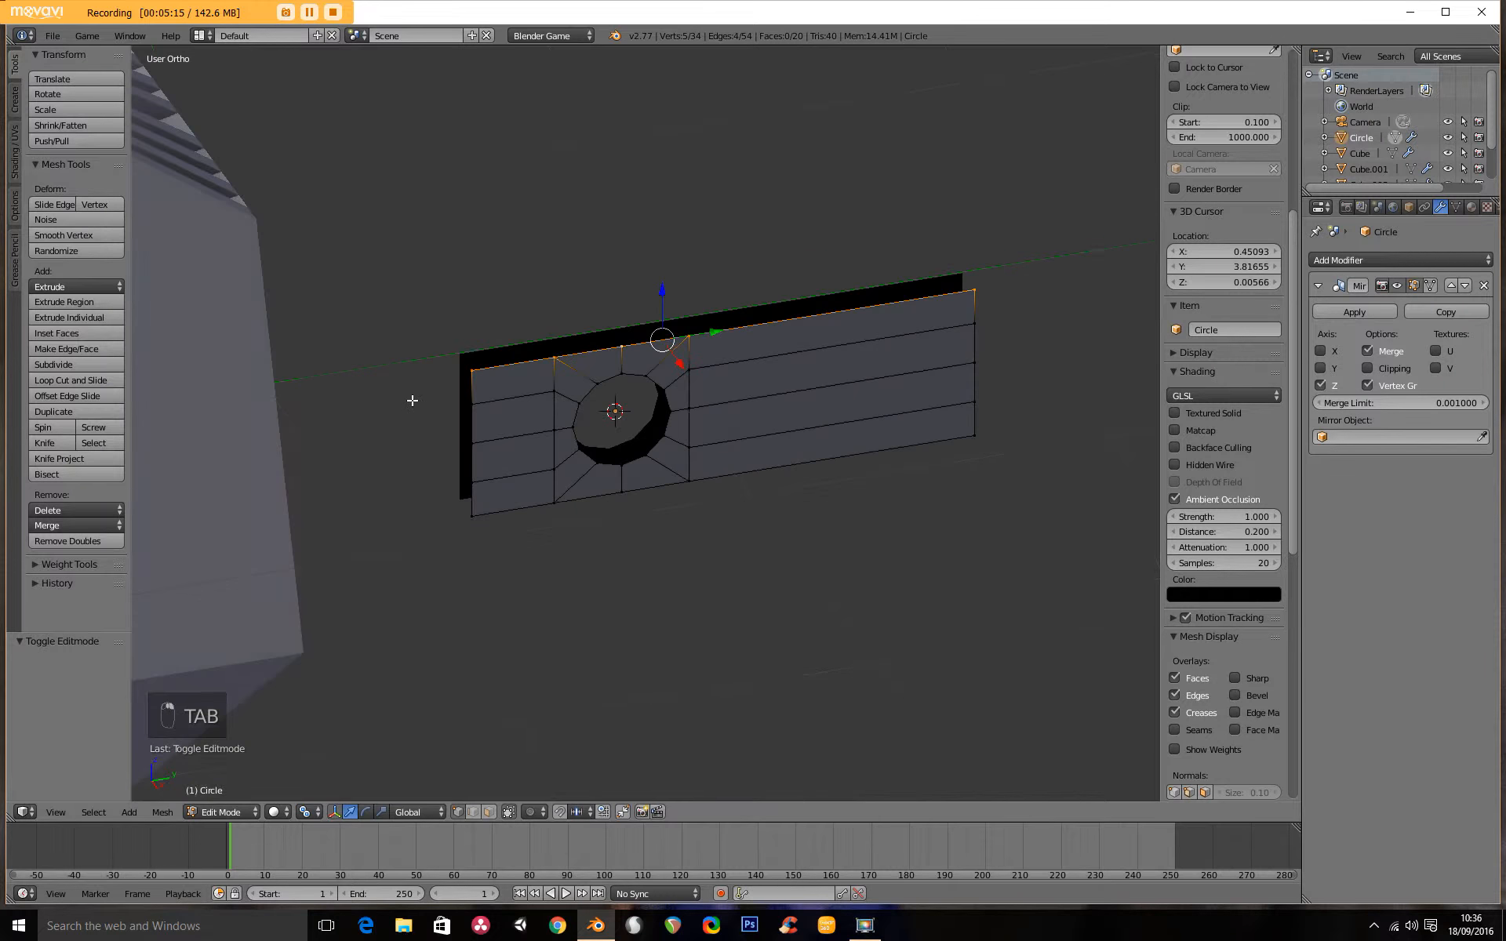
{"action": "right_click", "coordinate": [702, 489], "text": "alt+shift"}
{"action": "right_click", "coordinate": [487, 470], "text": "alt+shift"}
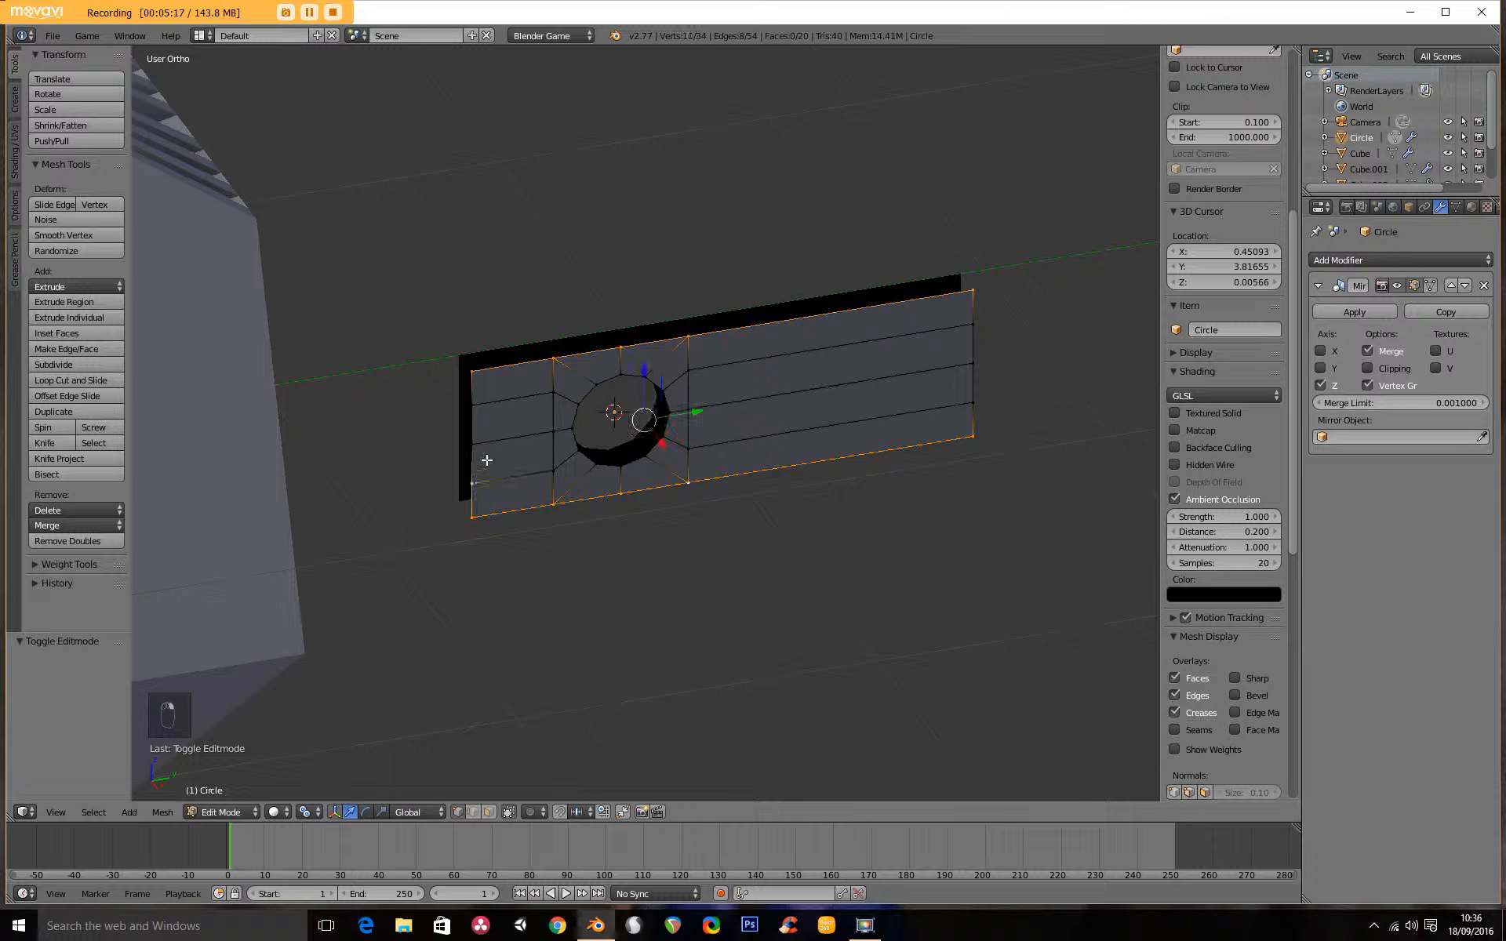
{"action": "right_click", "coordinate": [978, 353], "text": "alt+shift"}
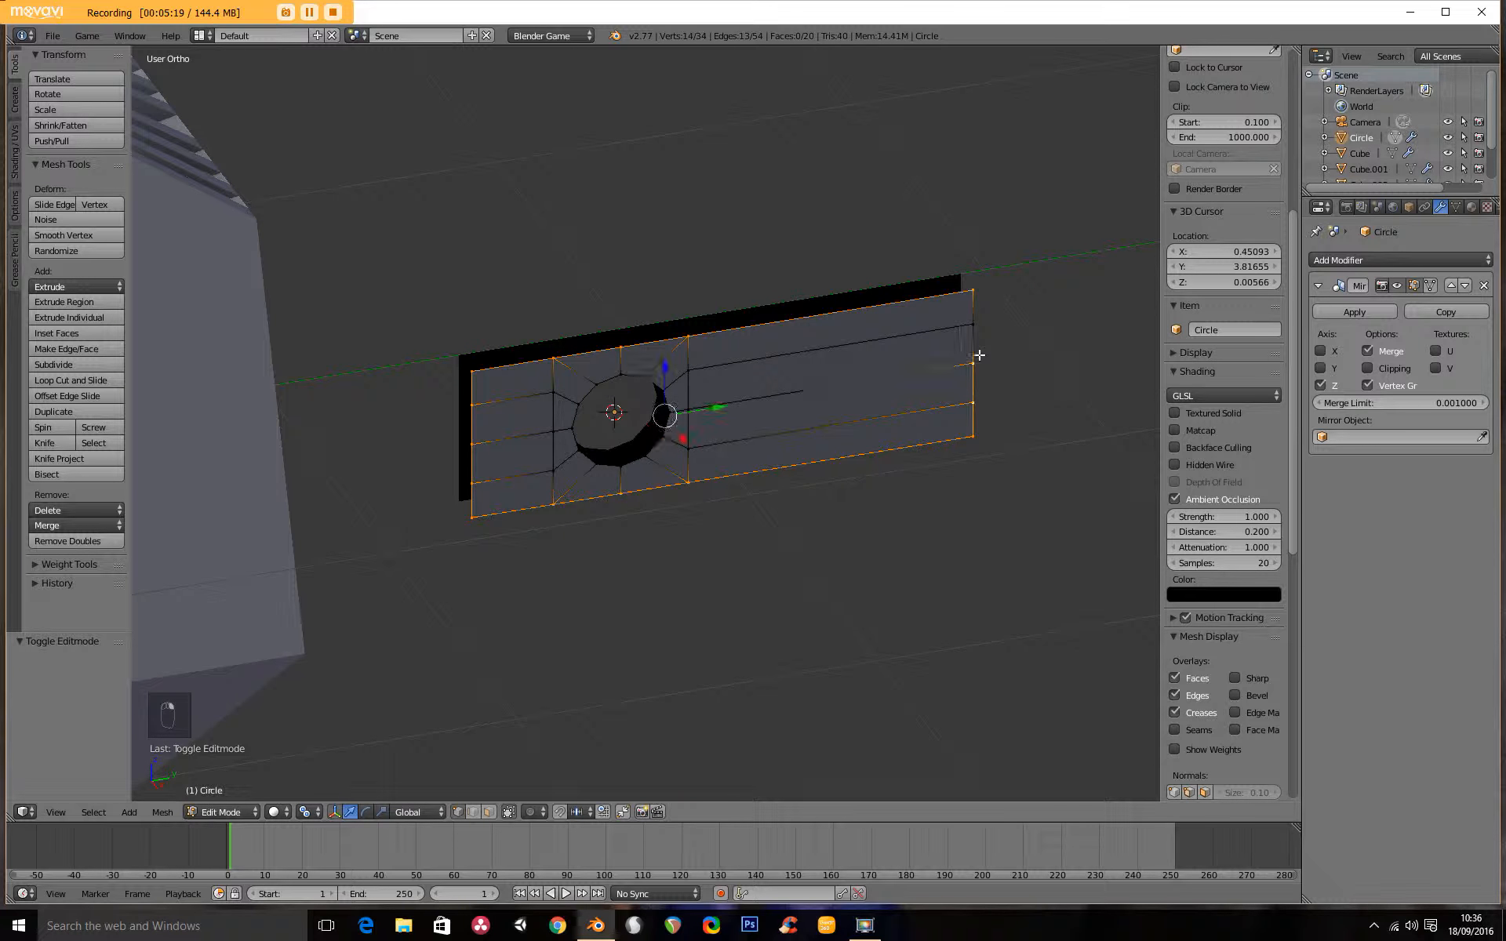
{"action": "middle_click_drag", "start_coordinate": [975, 326], "coordinate": [864, 447]}
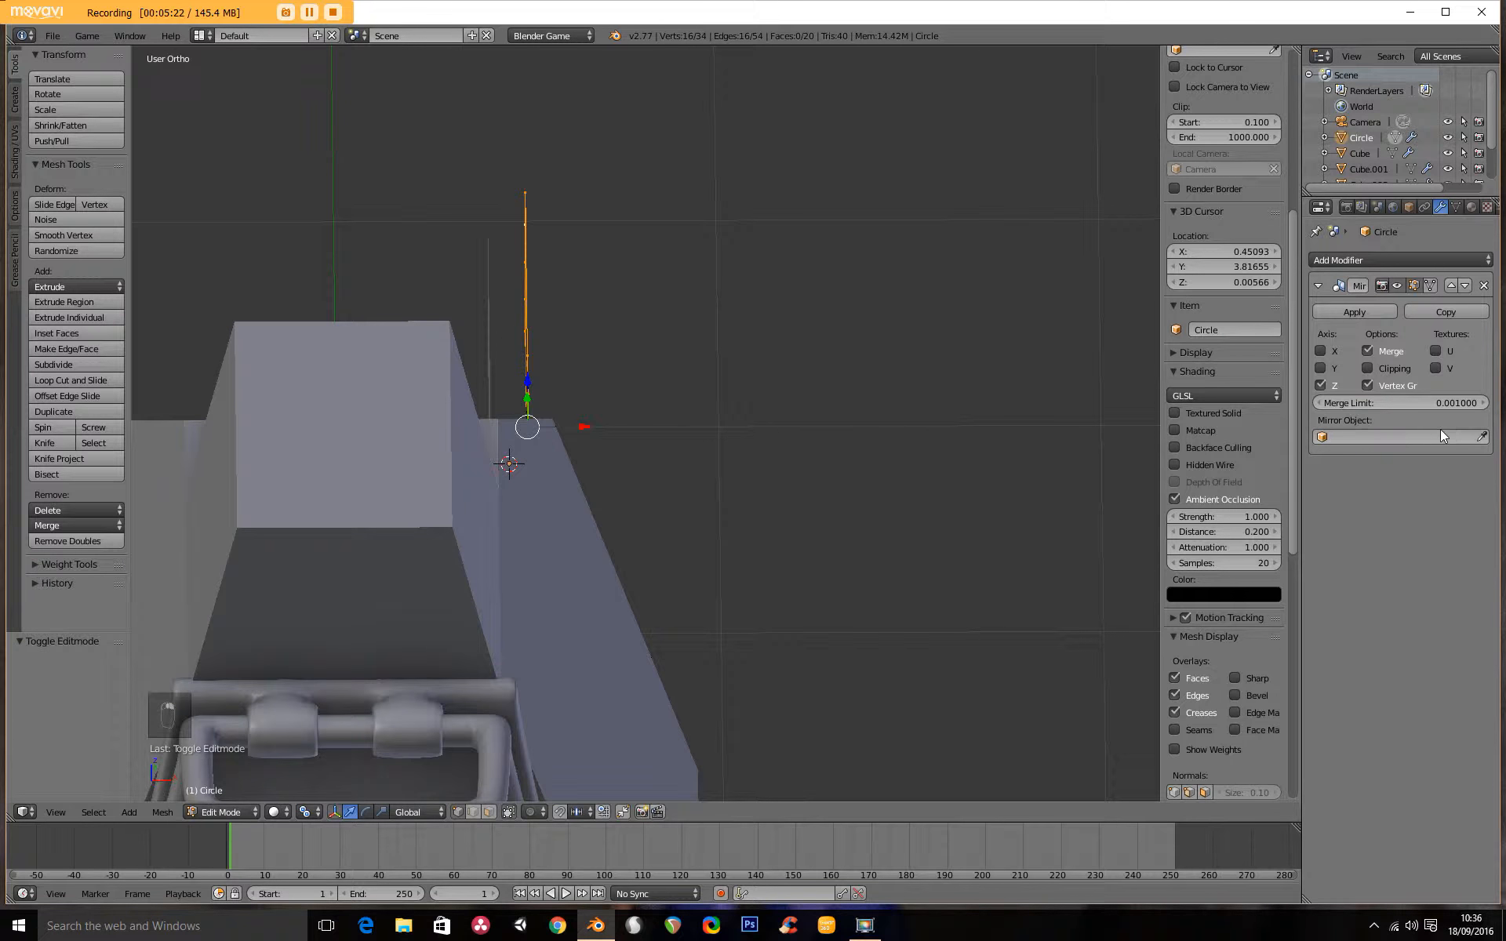
Enable Clipping on the Mirror modifier and, in the top view, extrude the outer boundary -0.158 along X onto the mirror plane
{"action": "left_click", "coordinate": [1371, 368]}
{"action": "middle_click_drag", "start_coordinate": [708, 421], "coordinate": [694, 381]}
{"action": "key", "text": "KP_7"}
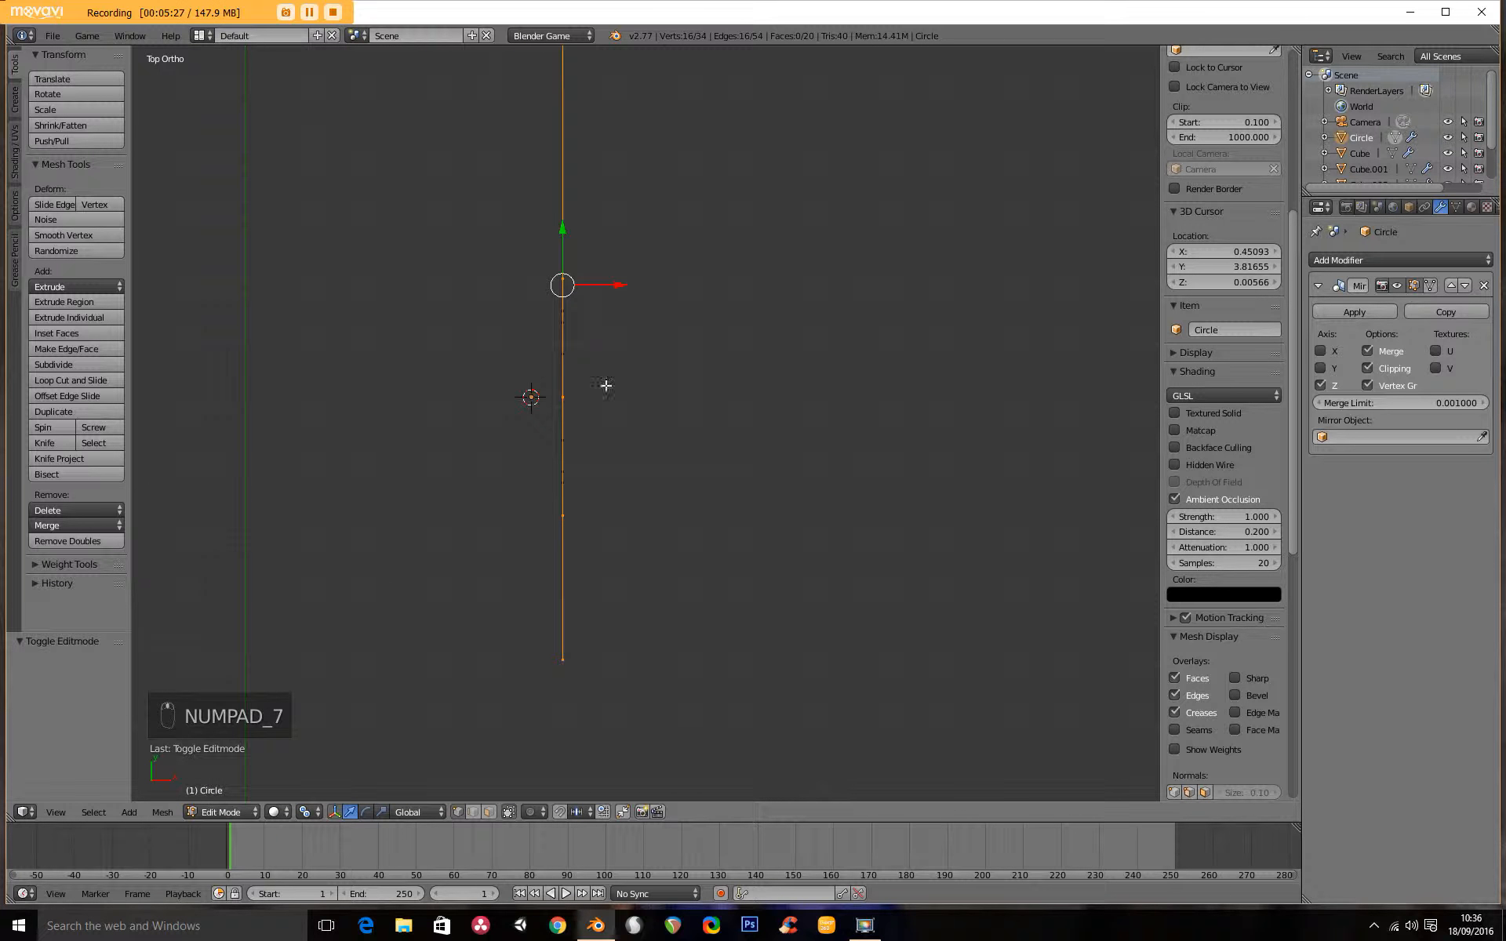
{"action": "key", "text": "e"}
{"action": "key", "text": "x"}
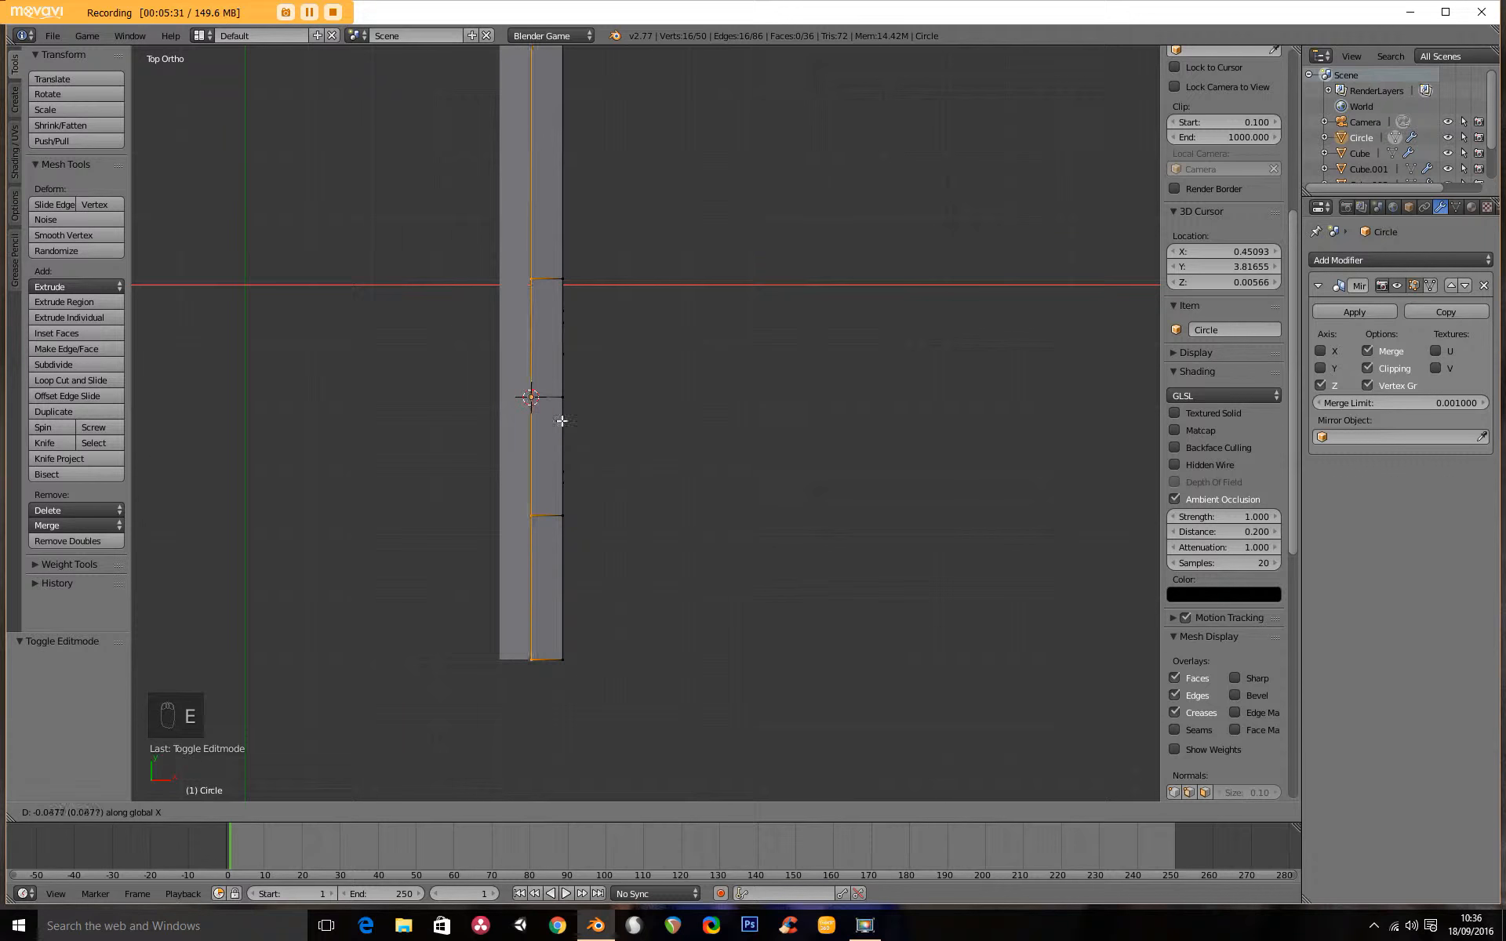
{"action": "left_click", "coordinate": [522, 427]}
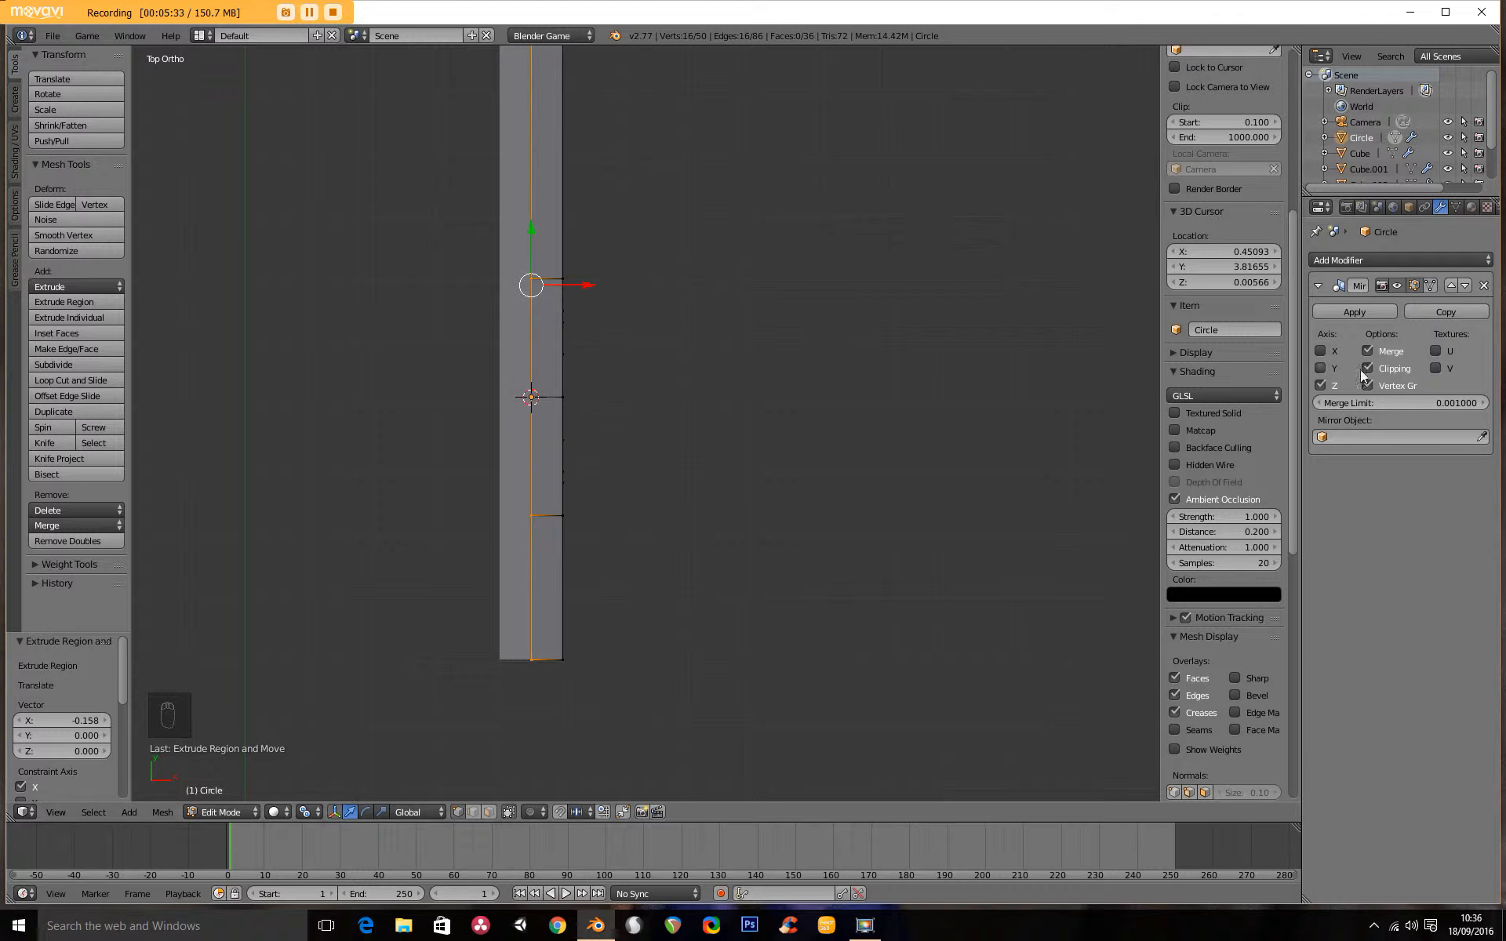
Try moving the extruded boundary along X with Clipping off, then re-enable Clipping and move it back onto the mirror plane
{"action": "key", "text": "g"}
{"action": "key", "text": "x"}
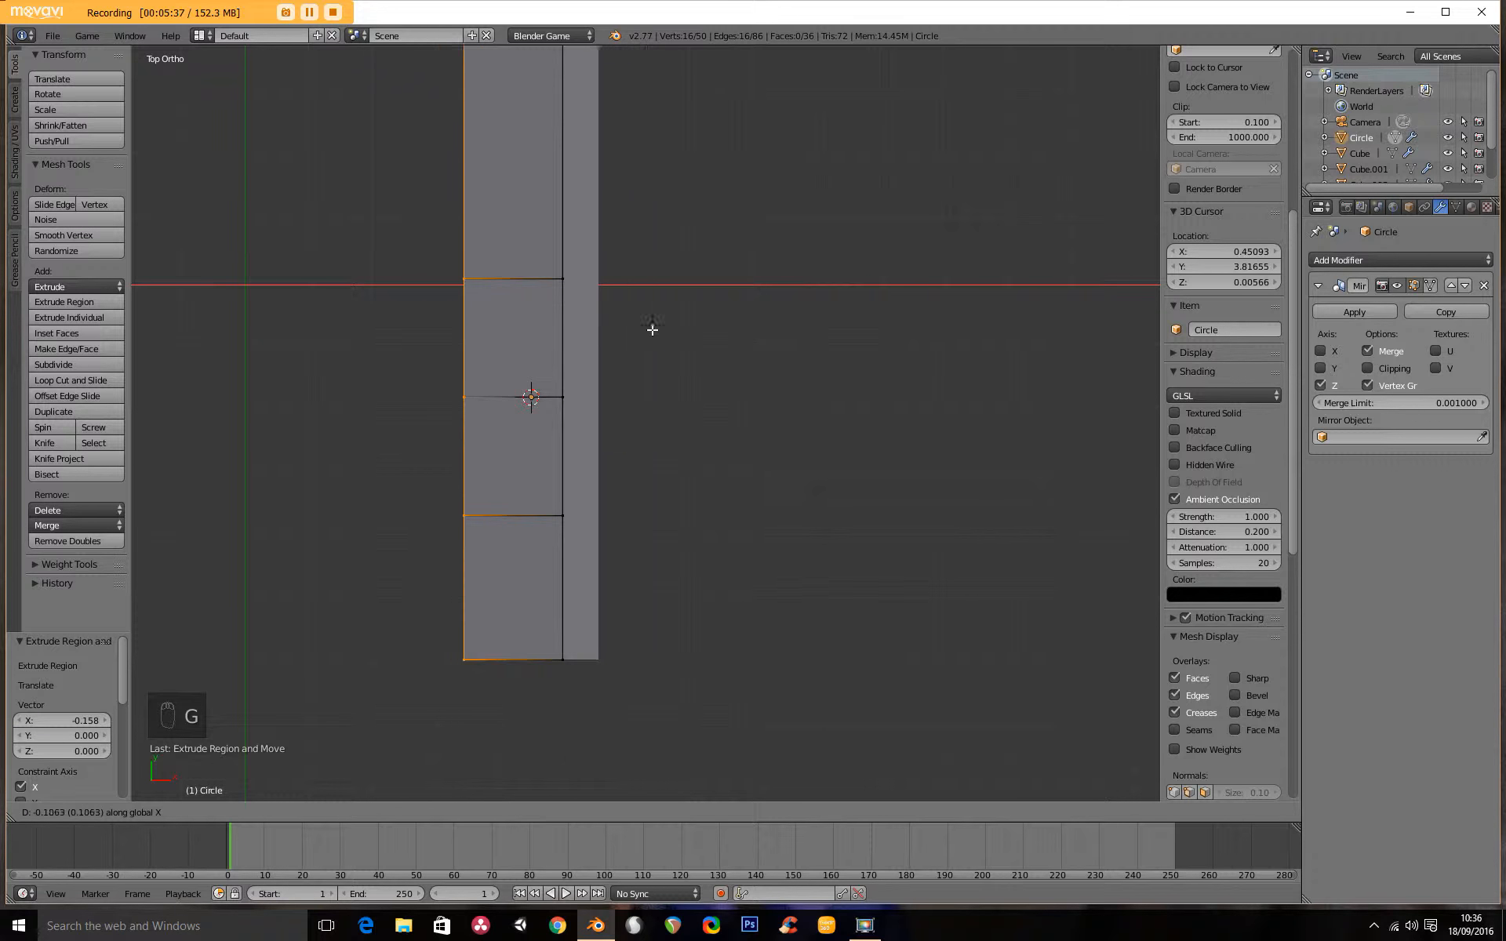
{"action": "left_click", "coordinate": [696, 323]}
{"action": "left_click", "coordinate": [1382, 370]}
{"action": "key", "text": "g"}
{"action": "key", "text": "x"}
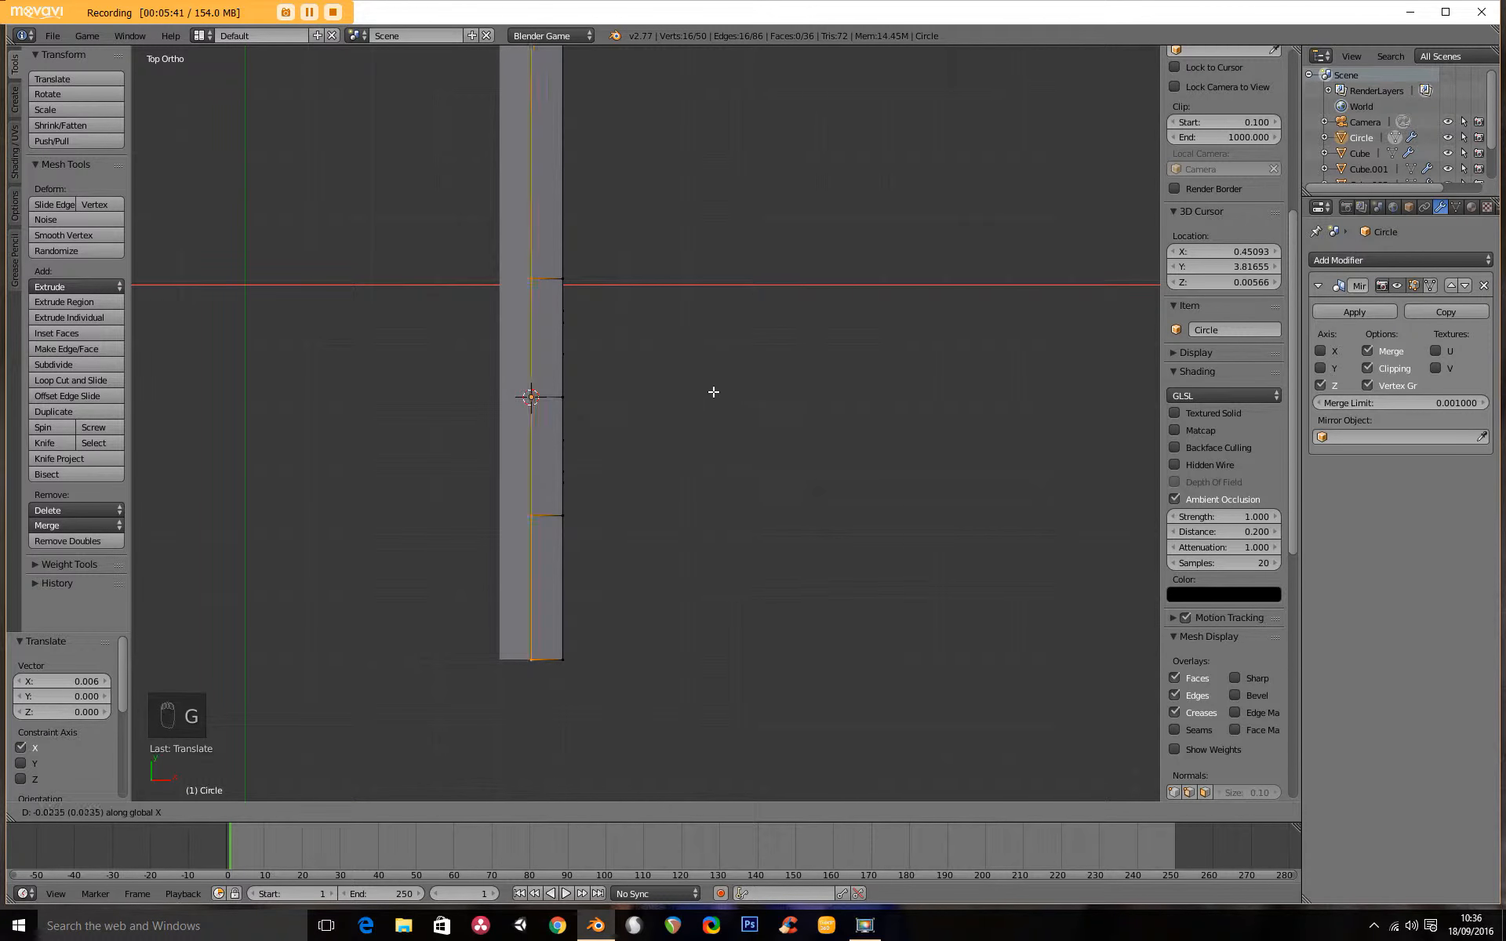
{"action": "left_click", "coordinate": [481, 400]}
Select the entire plate mesh in the right view and move it -0.976 along the global Y axis
{"action": "middle_click_drag", "start_coordinate": [481, 400], "coordinate": [453, 332]}
{"action": "key", "text": "KP_3"}
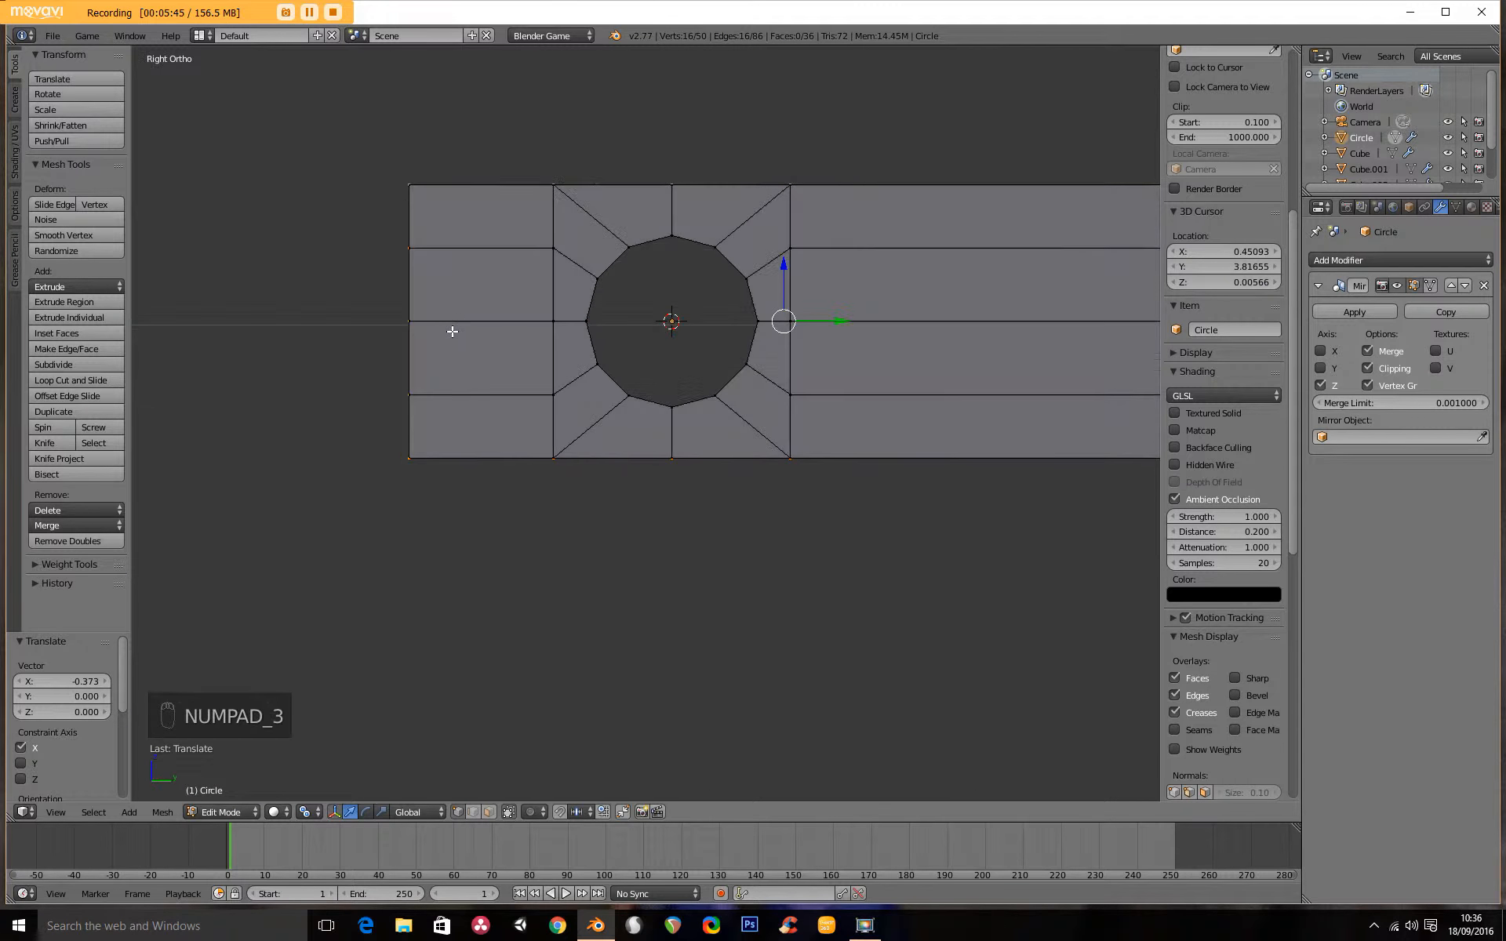
{"action": "scroll", "coordinate": [538, 470], "scroll_direction": "down", "scroll_amount": 3}
{"action": "scroll", "coordinate": [538, 381], "scroll_direction": "up", "scroll_amount": 2}
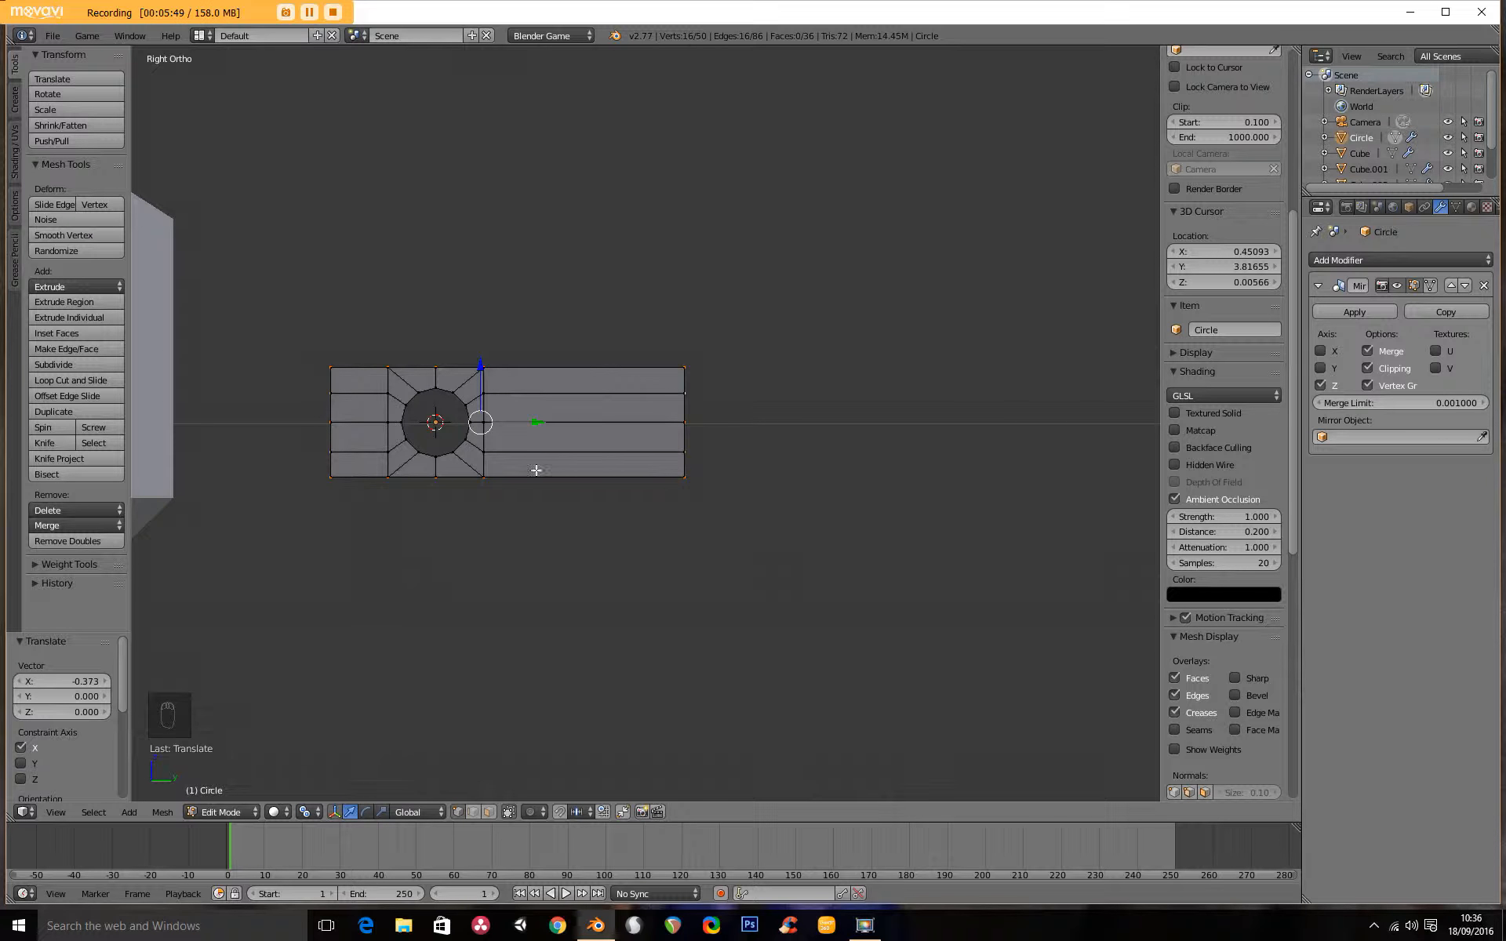
{"action": "key", "text": "Tab"}
{"action": "middle_click_drag", "start_coordinate": [629, 502], "coordinate": [763, 471], "text": "shift"}
{"action": "key", "text": "Tab"}
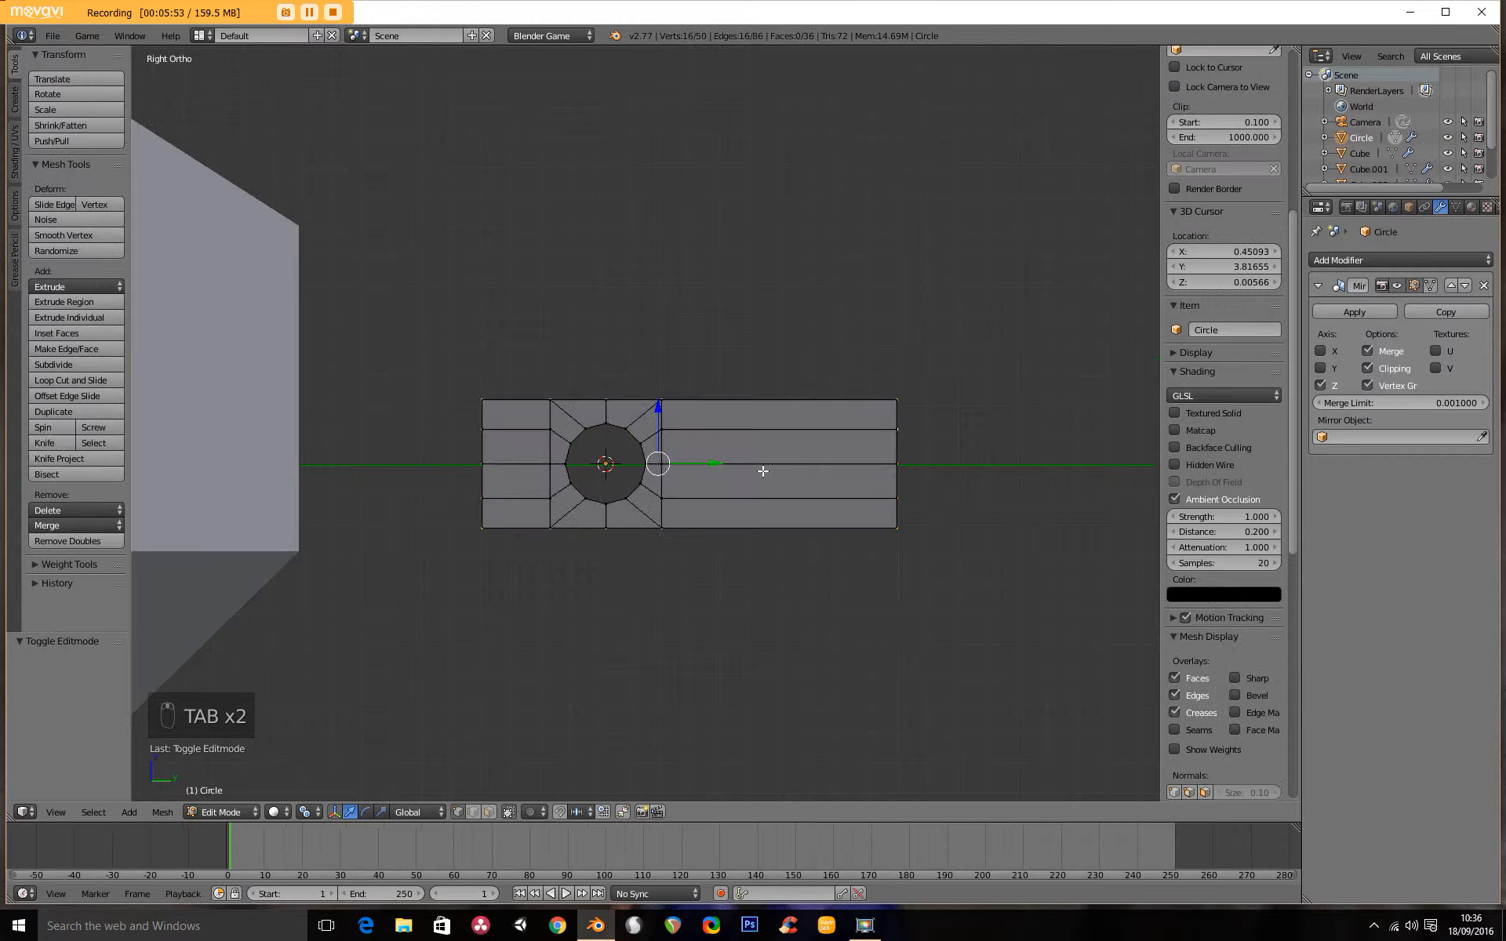
{"action": "key", "text": "a"}
{"action": "key", "text": "a"}
{"action": "key", "text": "a"}
{"action": "key", "text": "a"}
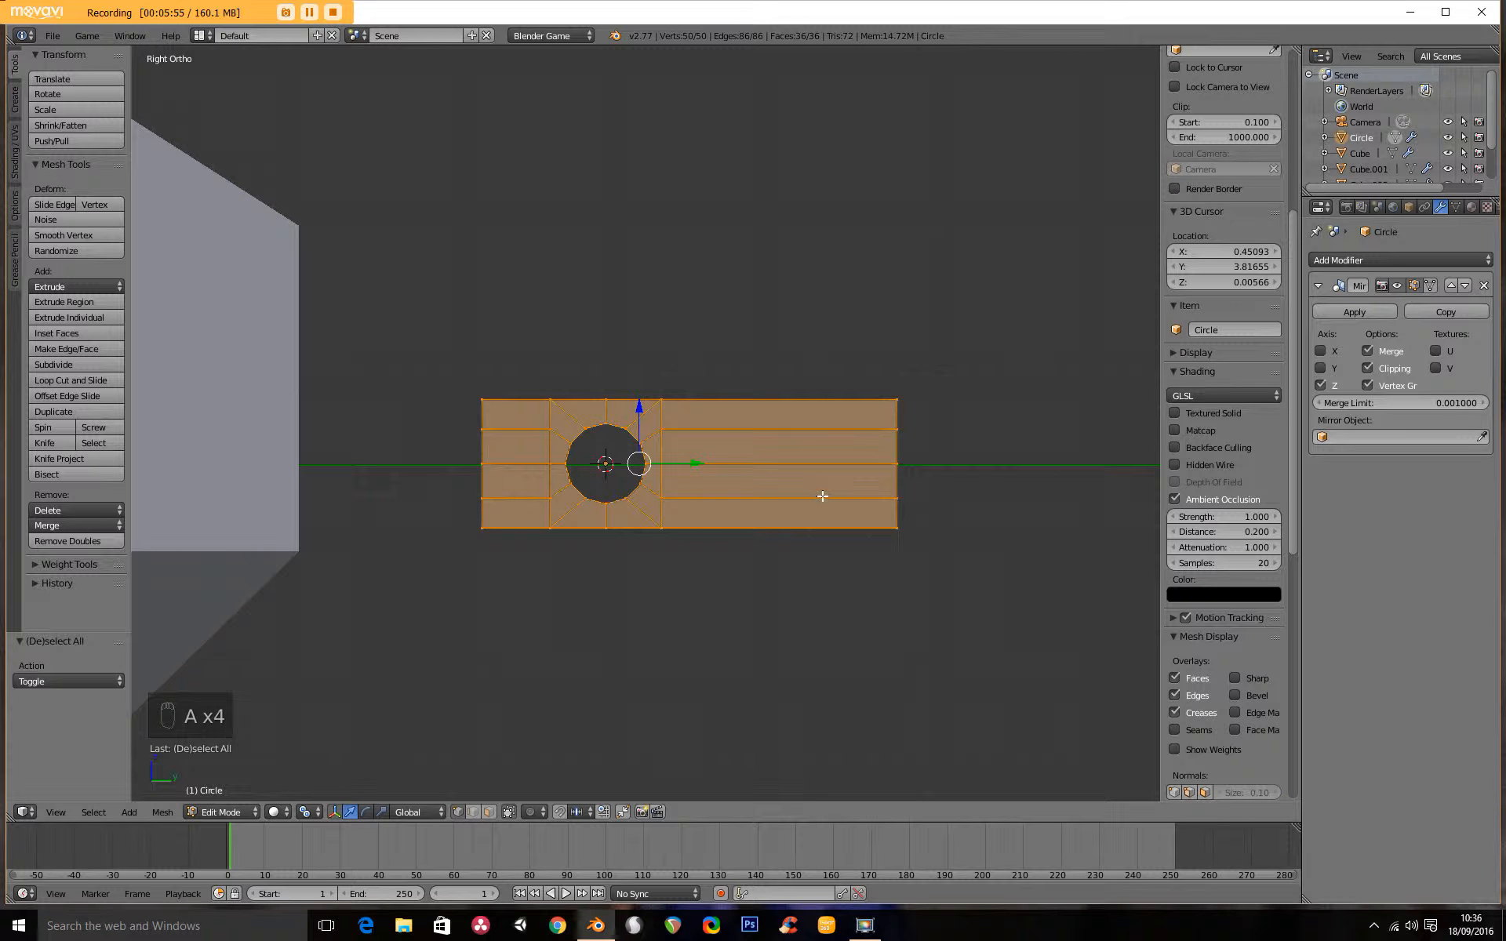
{"action": "key", "text": "g"}
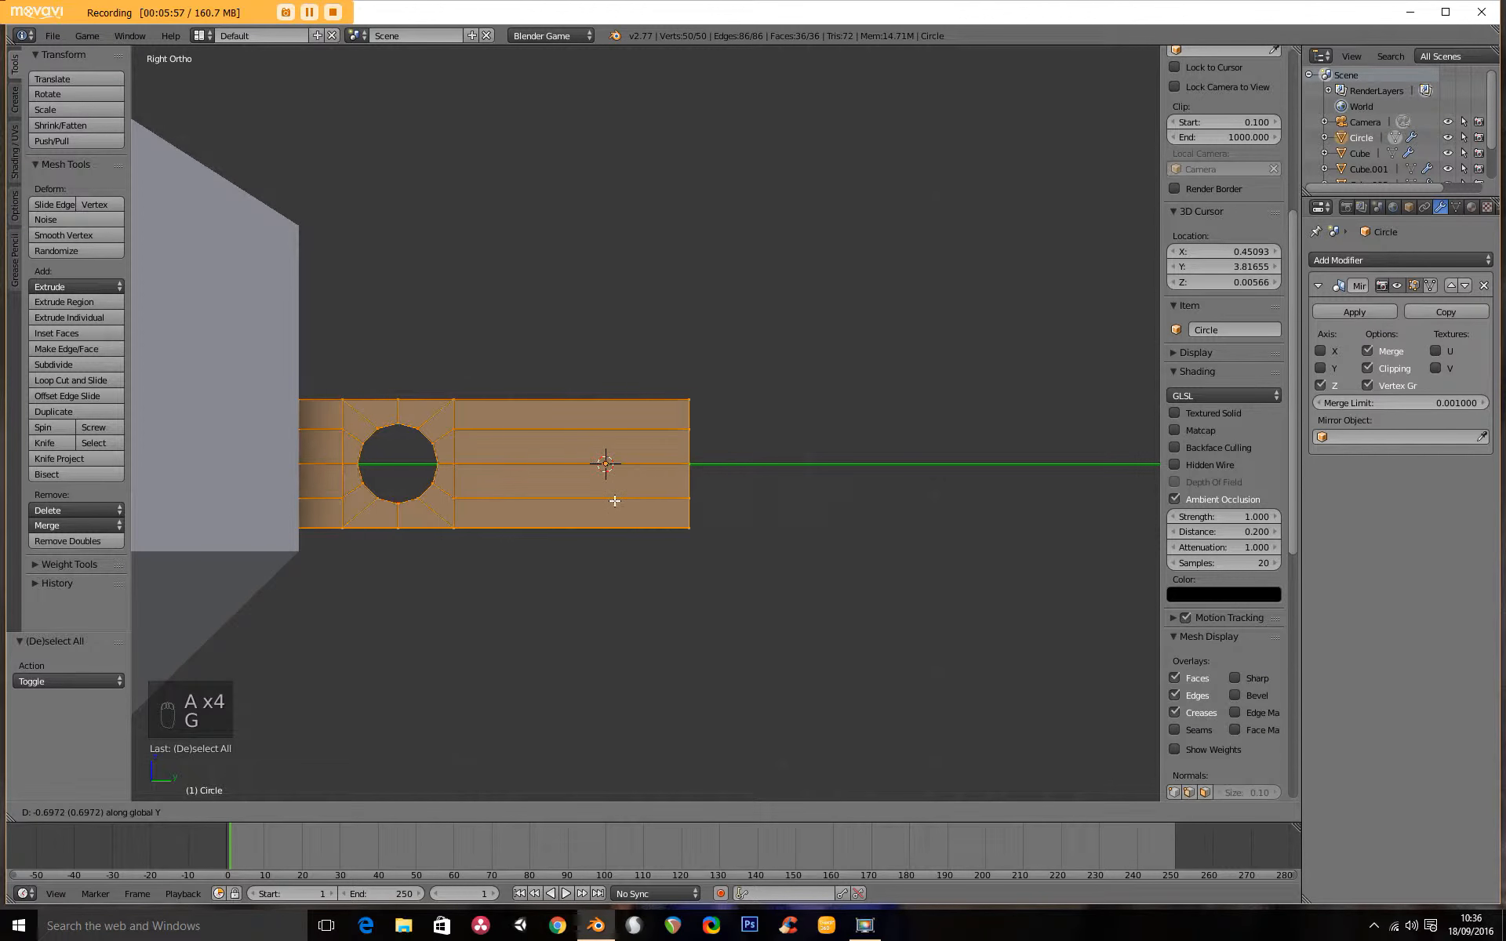
{"action": "left_click", "coordinate": [532, 508]}
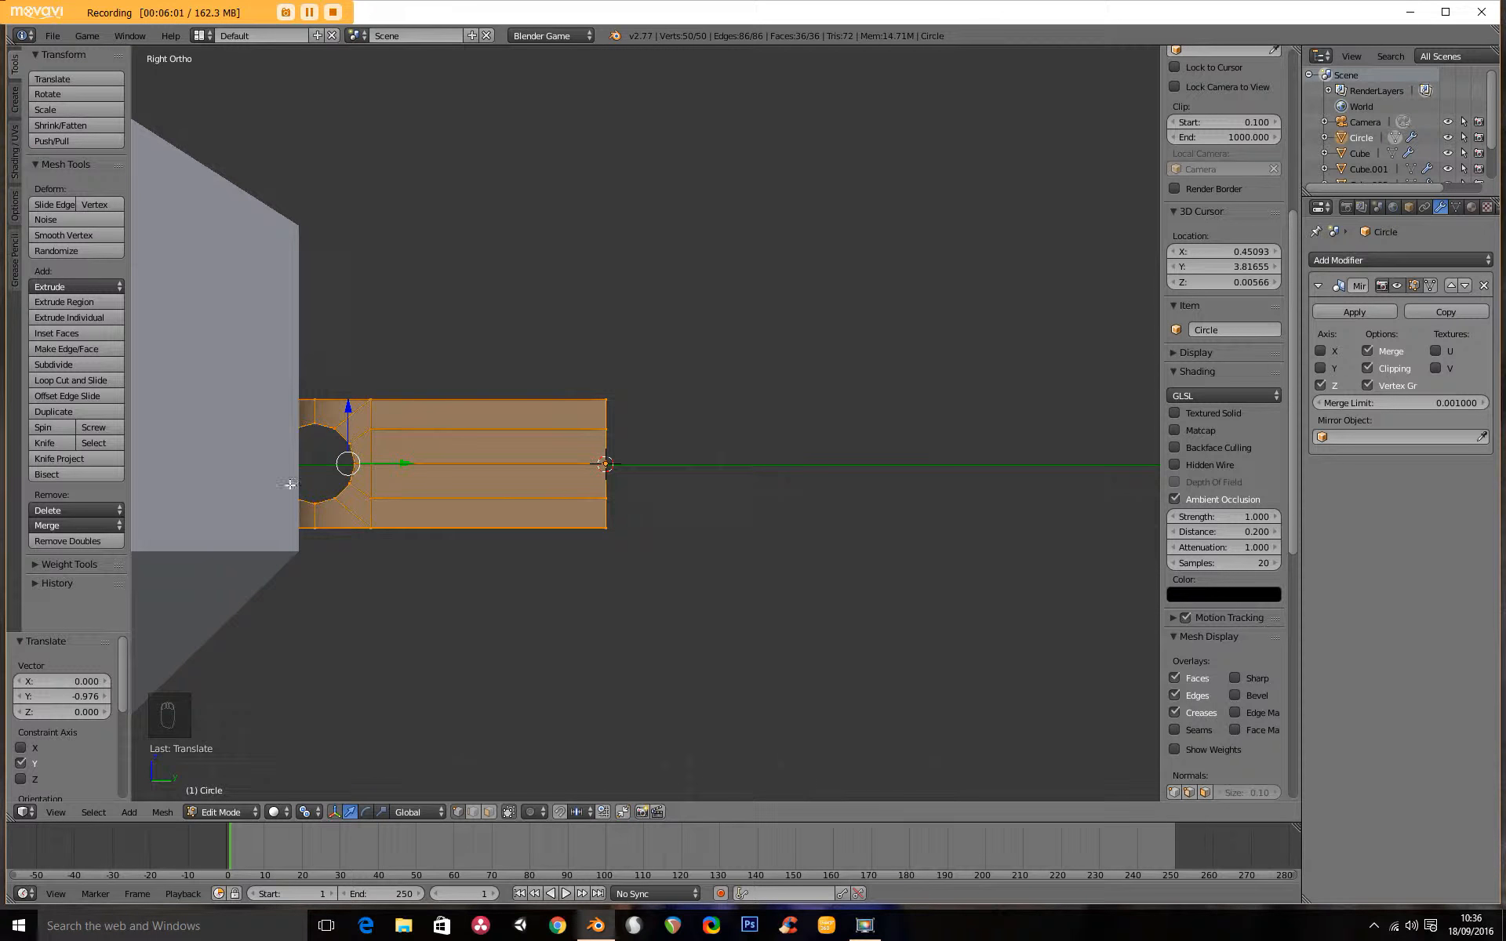
Move the whole mesh another -0.021 along Y past the origin and turn on the Mirror modifier's Y axis
{"action": "middle_click_drag", "start_coordinate": [593, 547], "coordinate": [382, 400], "text": "shift"}
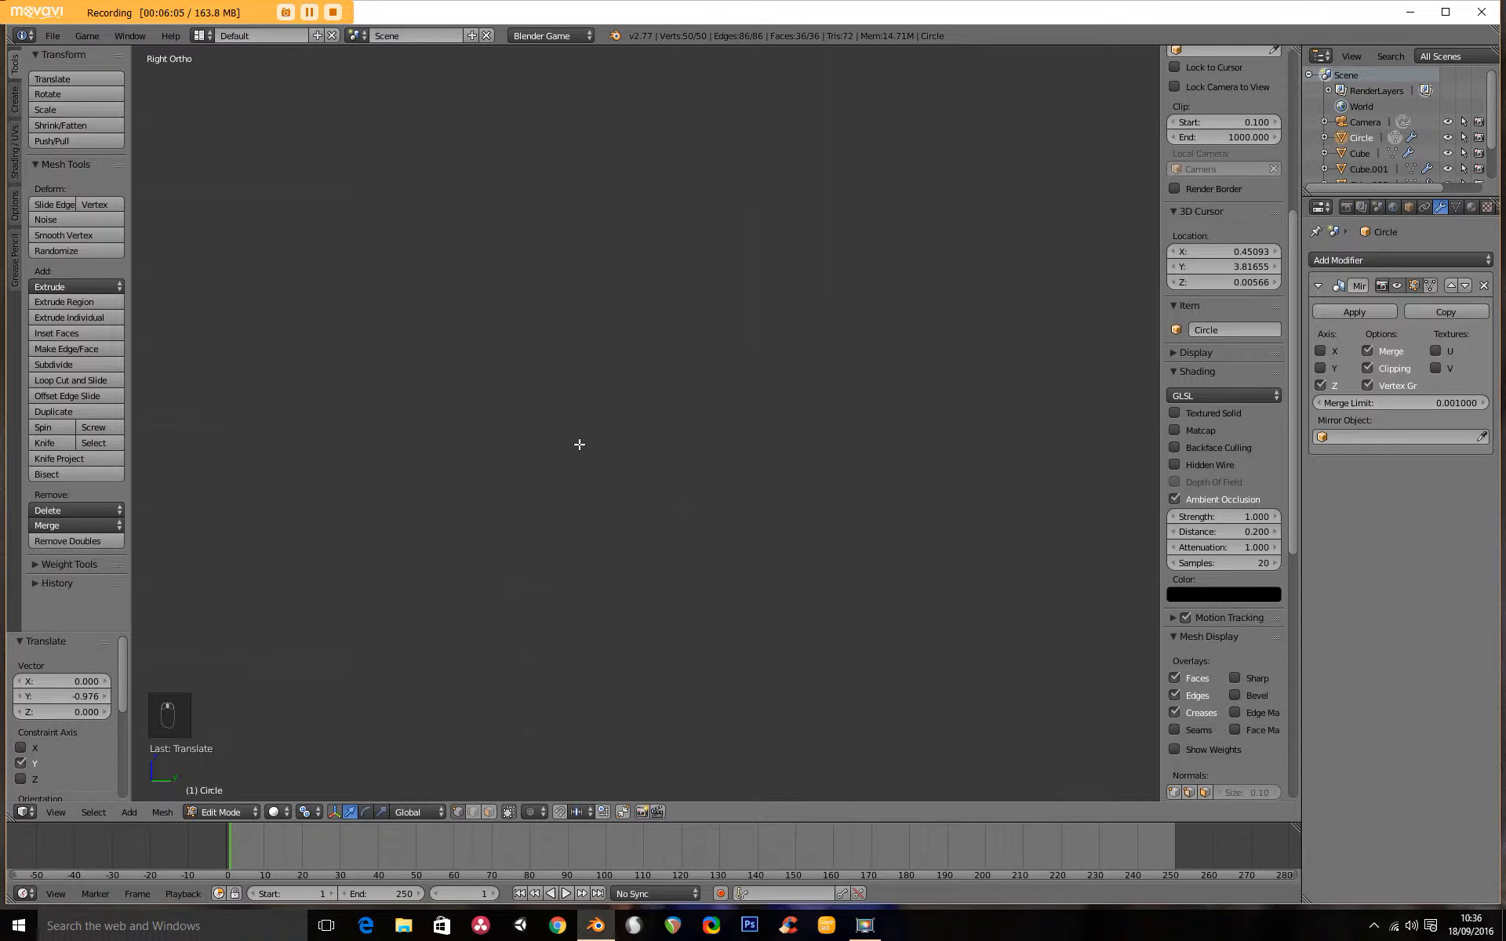
{"action": "middle_click_drag", "start_coordinate": [401, 645], "coordinate": [534, 131], "text": "shift"}
{"action": "middle_click_drag", "start_coordinate": [392, 219], "coordinate": [636, 307], "text": "shift"}
{"action": "scroll", "coordinate": [617, 348], "scroll_direction": "up", "scroll_amount": 1}
{"action": "key", "text": "g"}
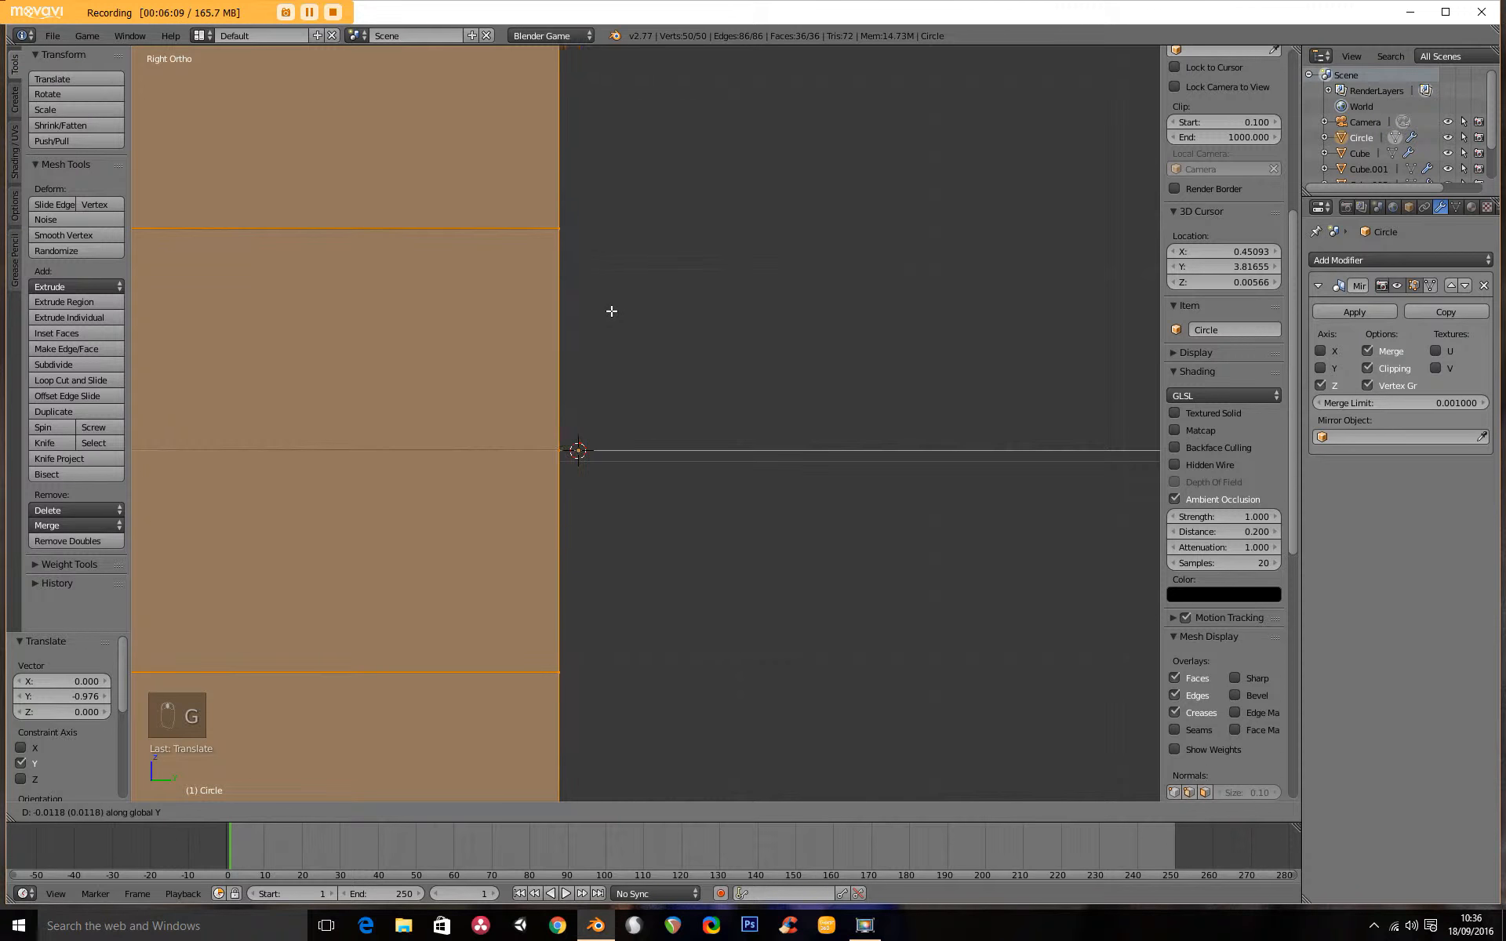
{"action": "left_click", "coordinate": [605, 353]}
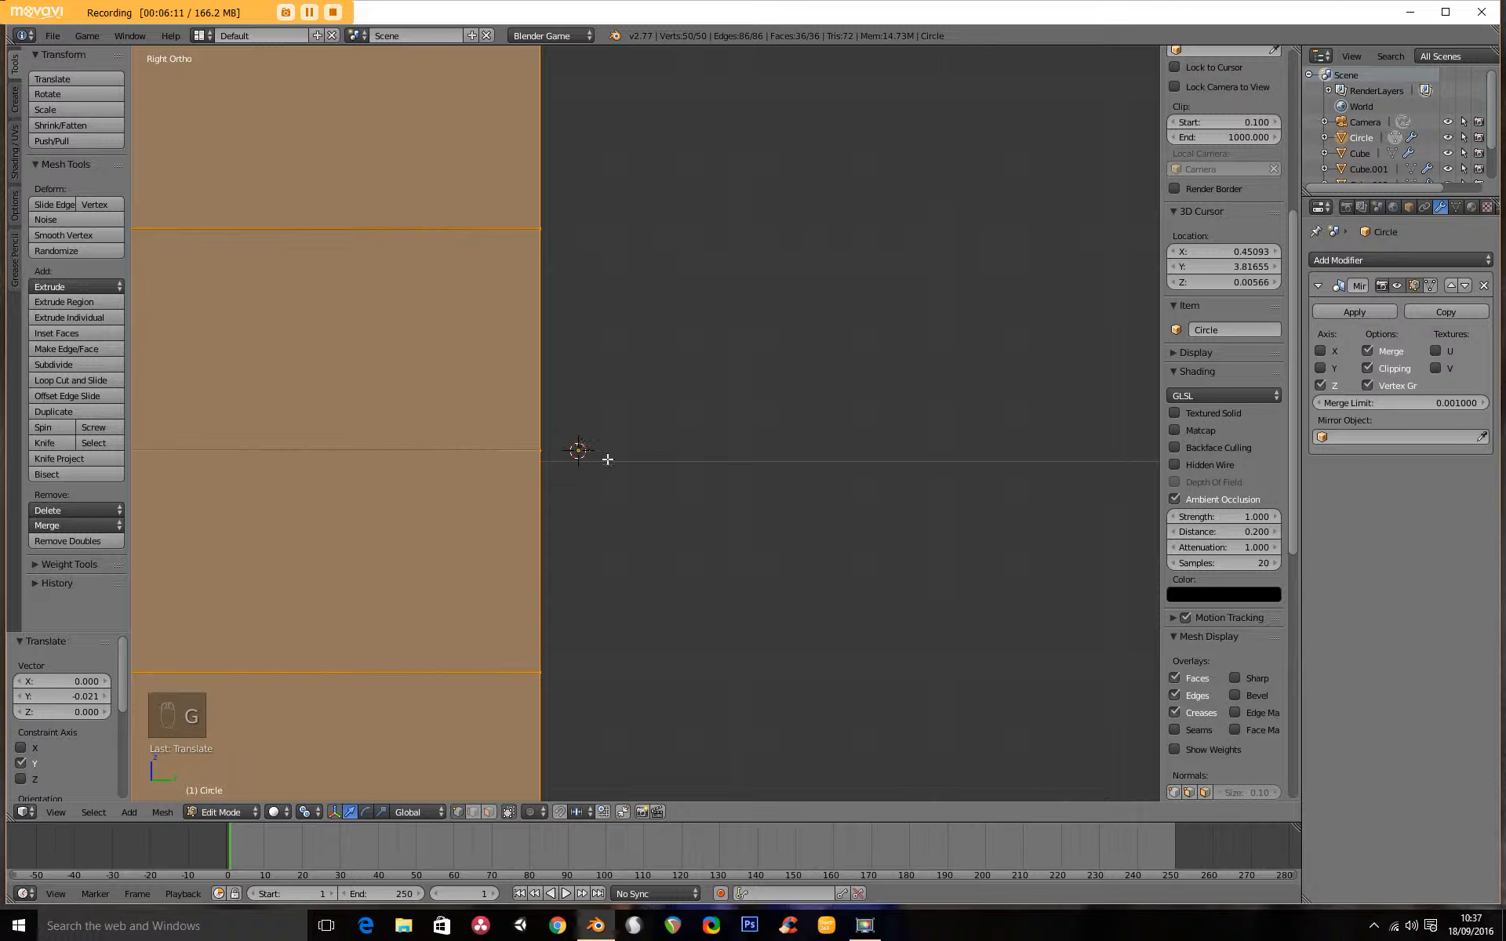
{"action": "left_click", "coordinate": [1323, 368]}
{"action": "scroll", "coordinate": [710, 383], "scroll_direction": "down", "scroll_amount": 5}
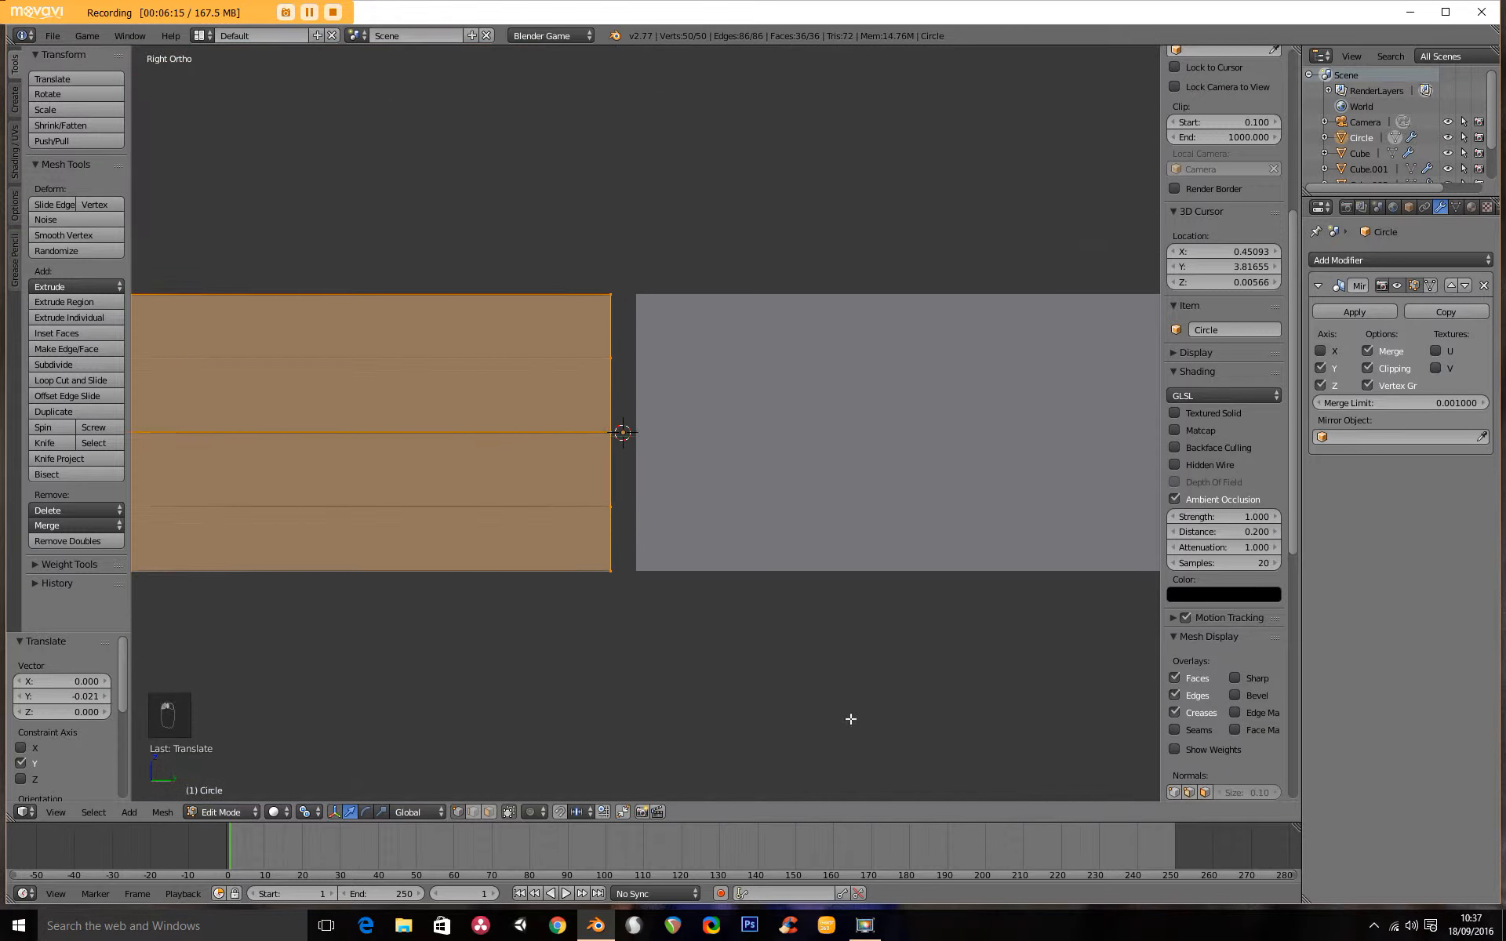
Move the mesh 0.030 along Y to close the gap between the two mirrored halves
{"action": "middle_click_drag", "start_coordinate": [613, 416], "coordinate": [642, 500]}
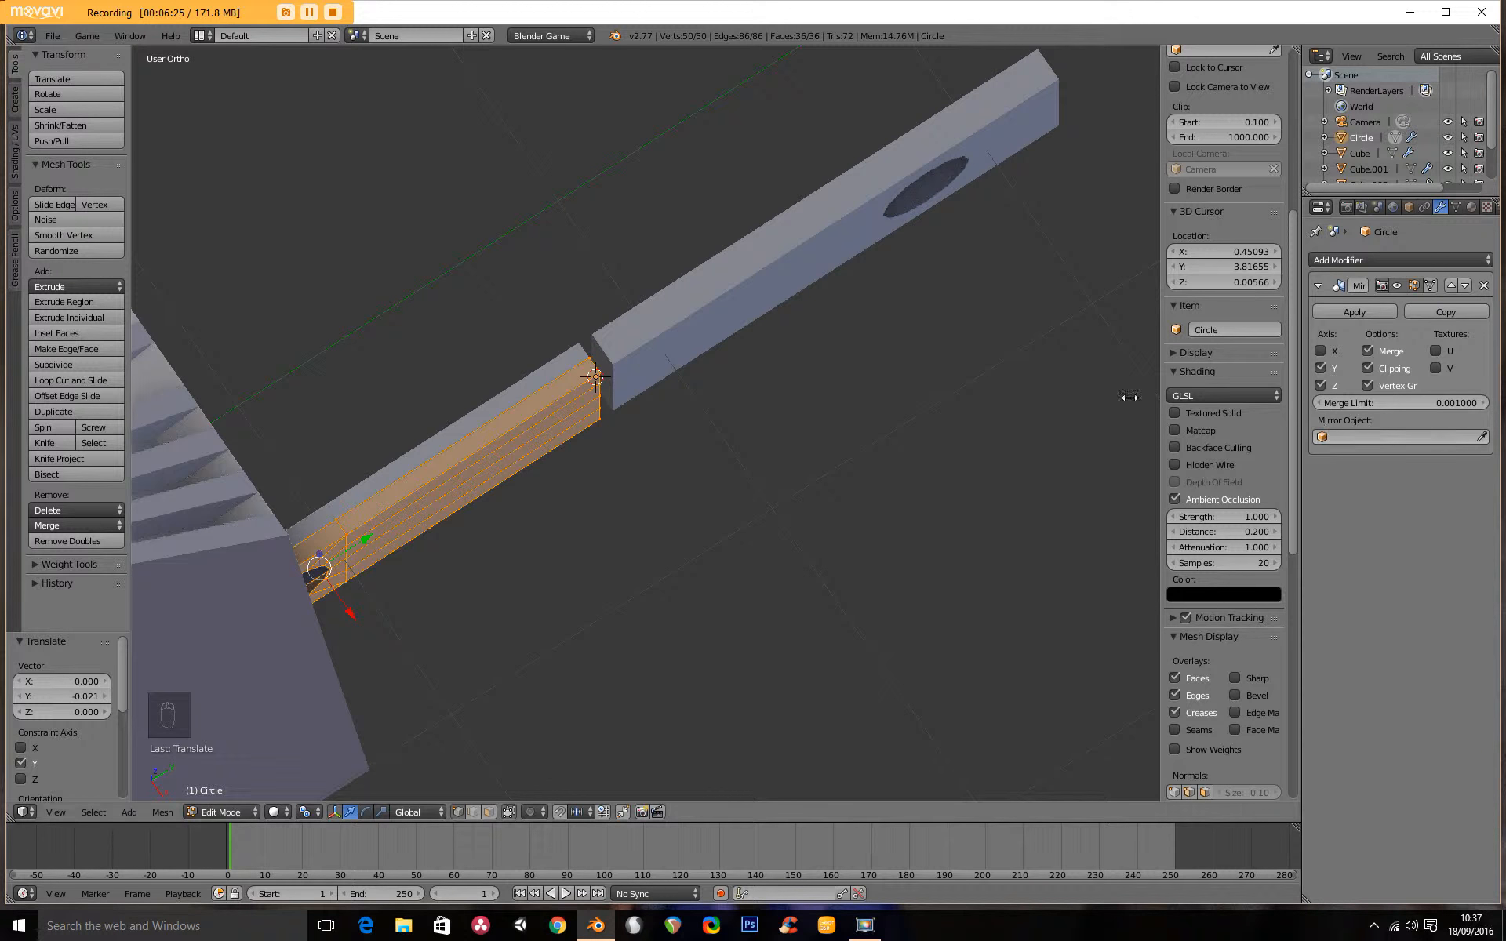
{"action": "middle_click_drag", "start_coordinate": [768, 373], "coordinate": [595, 458]}
{"action": "key", "text": "g"}
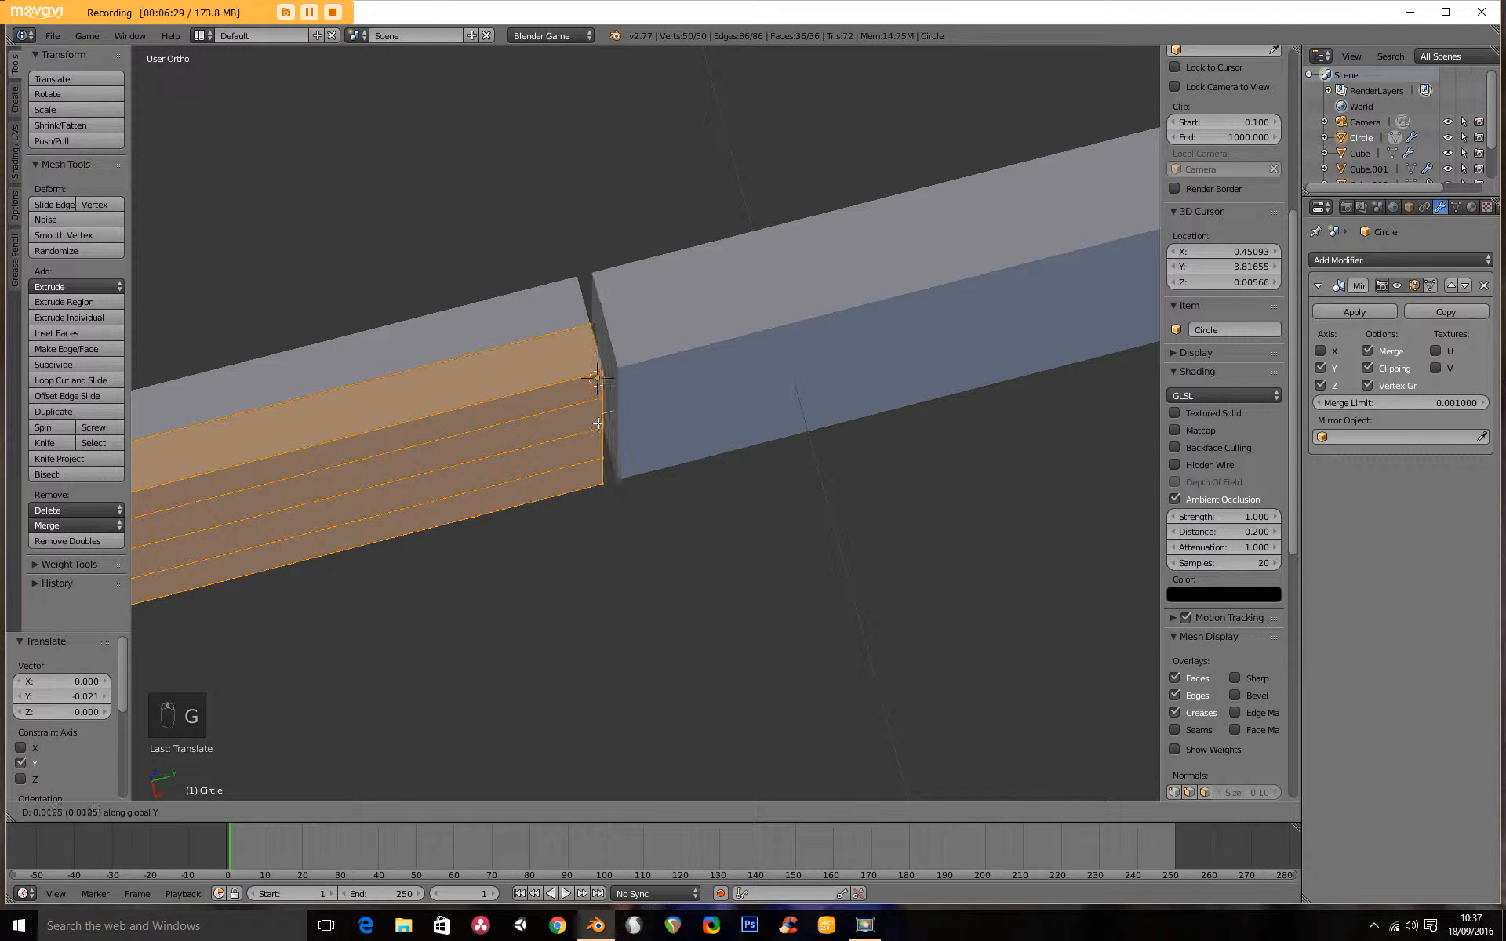
{"action": "left_click", "coordinate": [609, 431]}
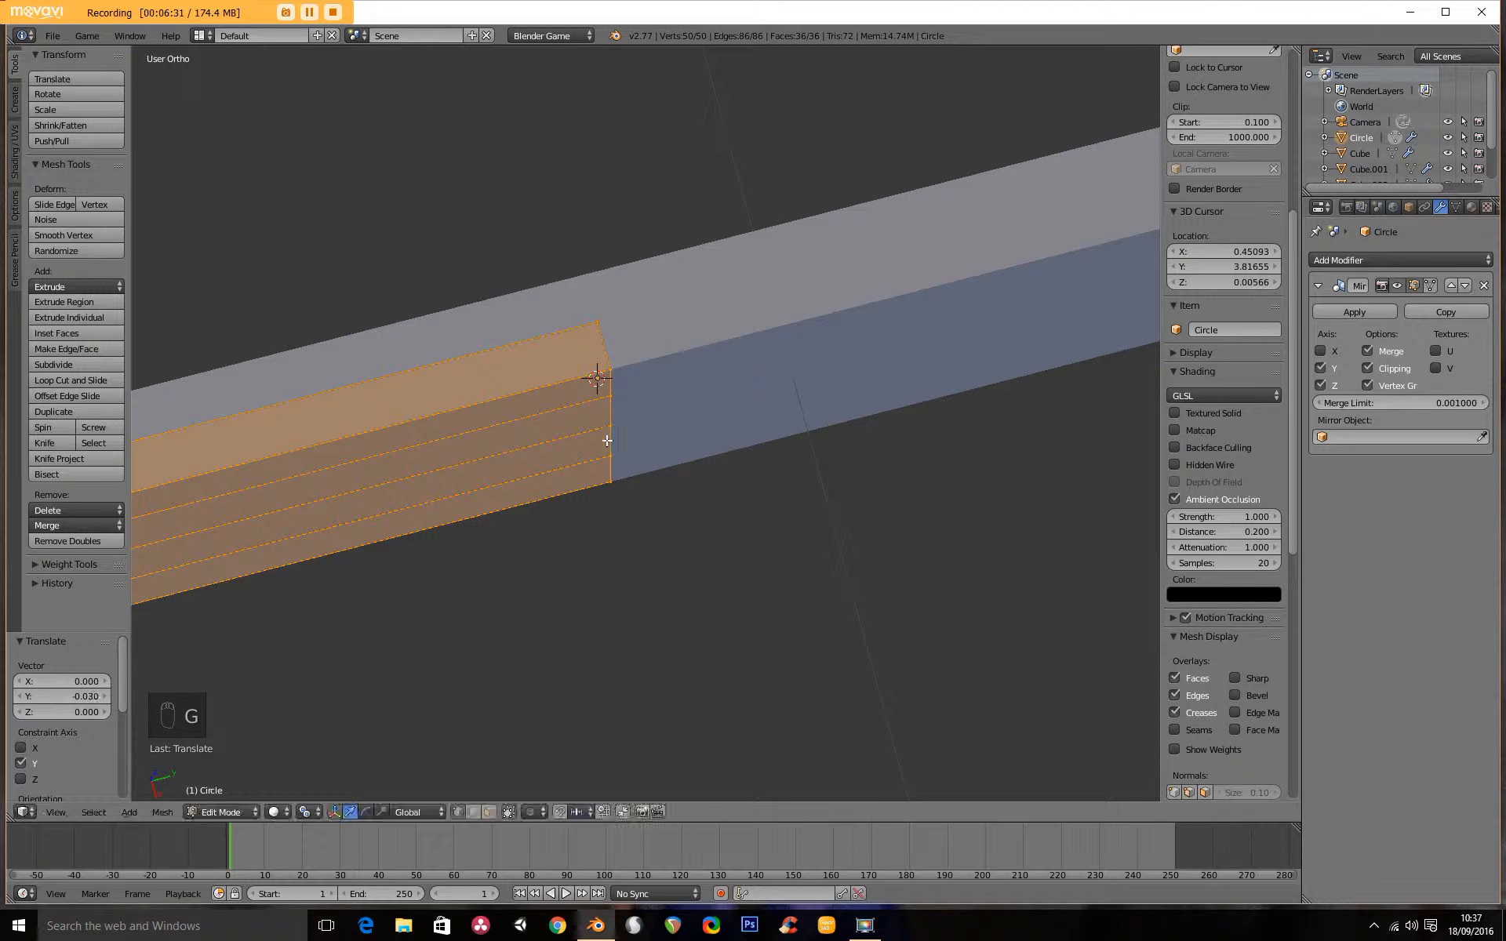
In wireframe shading, select the four end faces at the Y mirror seam and delete them
{"action": "key", "text": "z"}
{"action": "mouse_move", "coordinate": [608, 480]}
{"action": "middle_mouse_down"}
{"action": "mouse_move", "coordinate": [599, 515]}
{"action": "mouse_move", "coordinate": [646, 491]}
{"action": "mouse_move", "coordinate": [597, 399]}
{"action": "middle_mouse_up"}
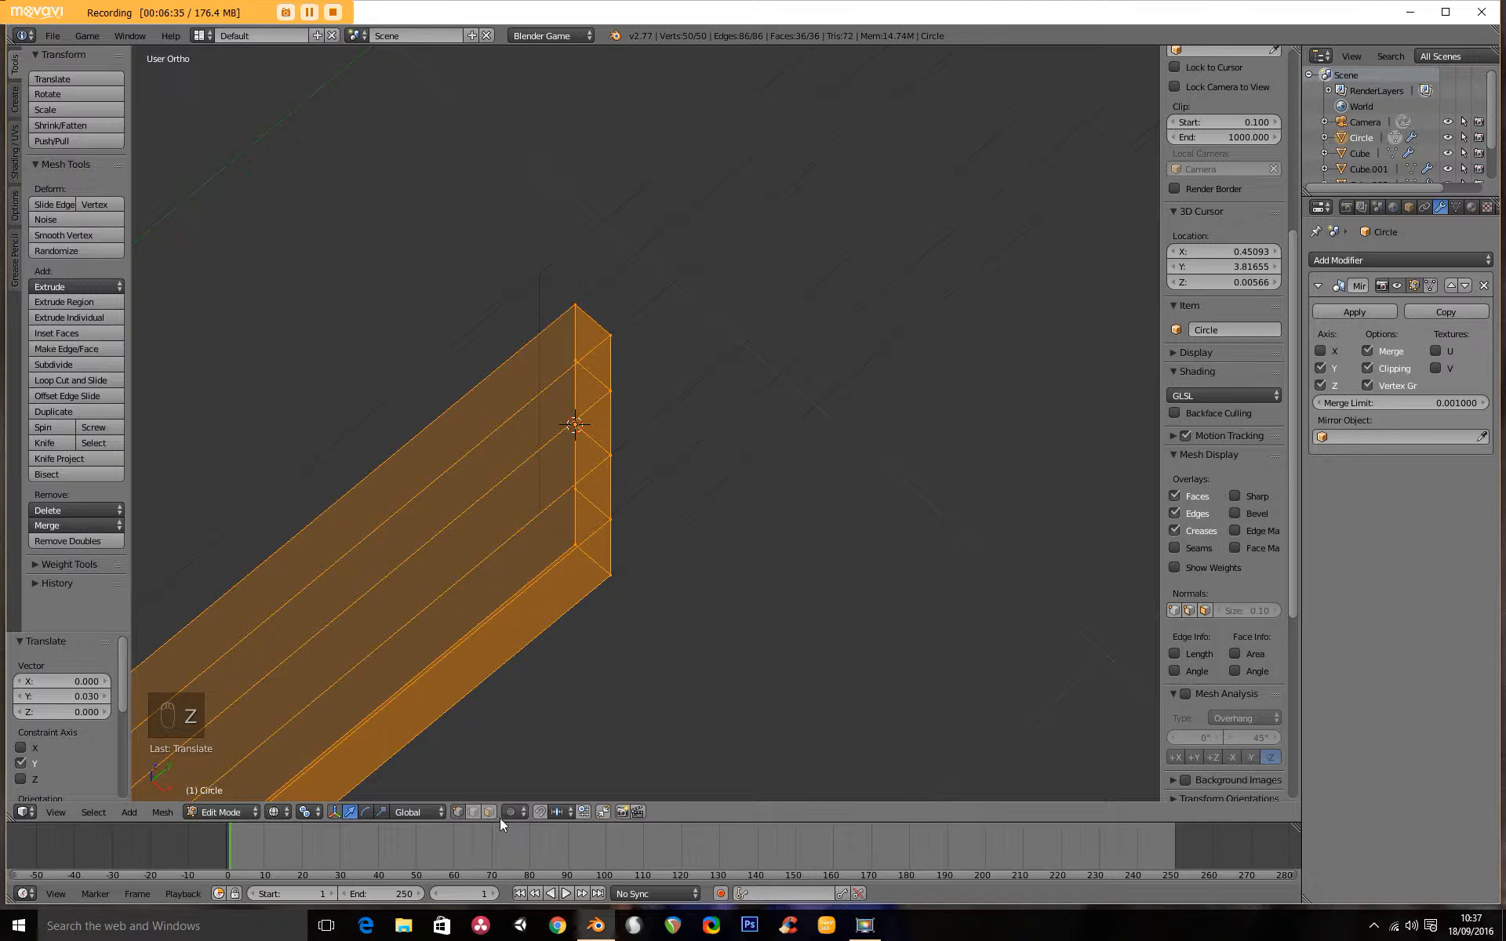
{"action": "right_click", "coordinate": [584, 345]}
{"action": "right_click", "coordinate": [591, 416], "text": "shift"}
{"action": "right_click", "coordinate": [596, 471], "text": "shift"}
{"action": "right_click", "coordinate": [594, 524], "text": "shift"}
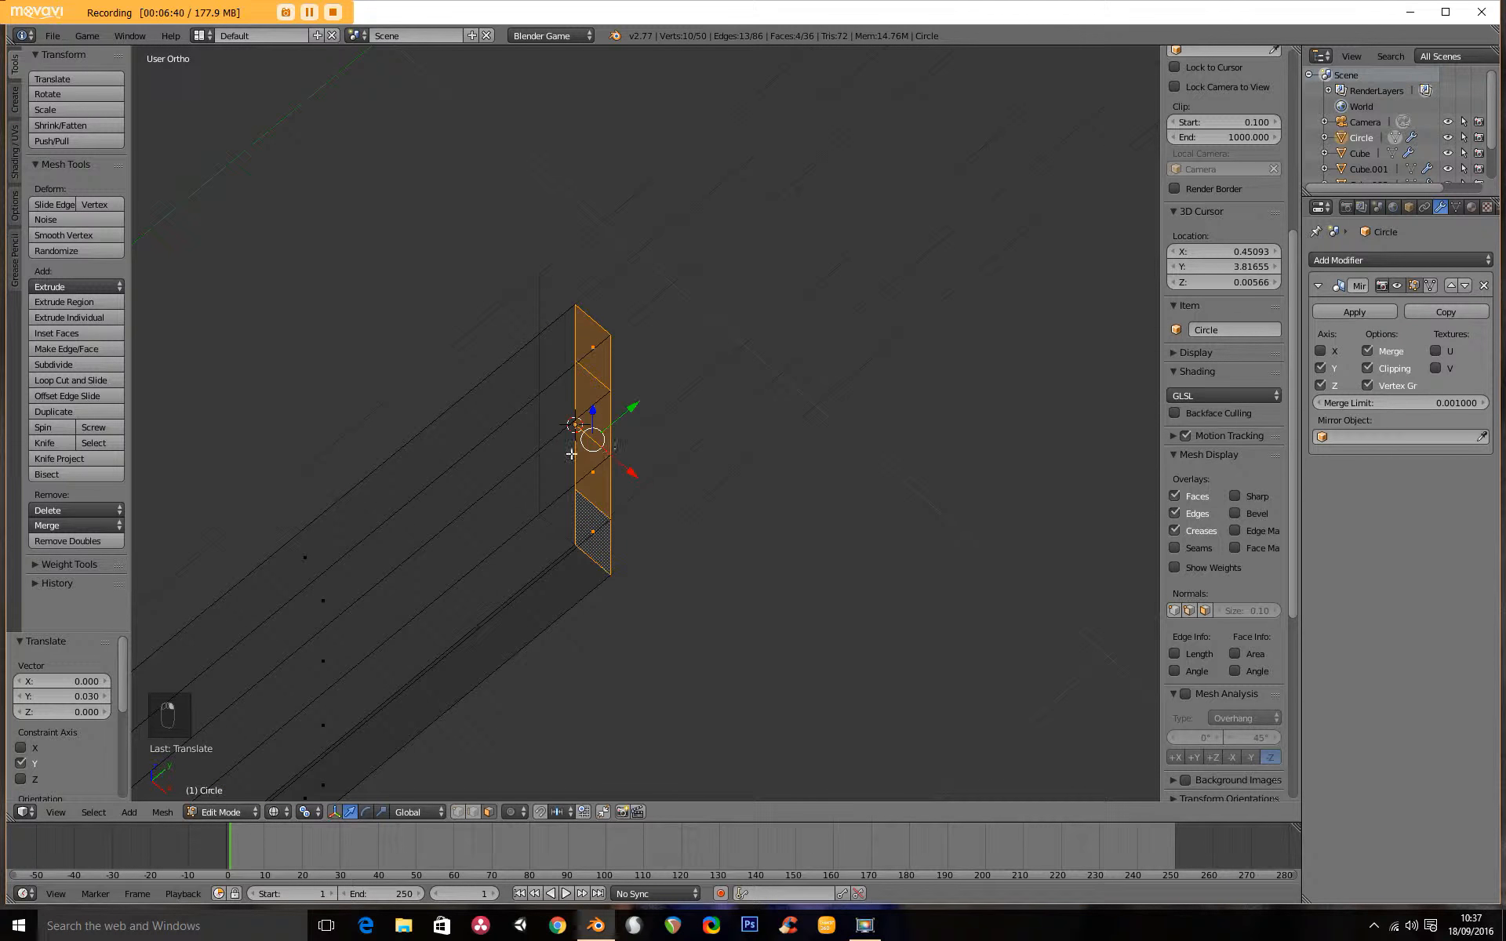
{"action": "key", "text": "x"}
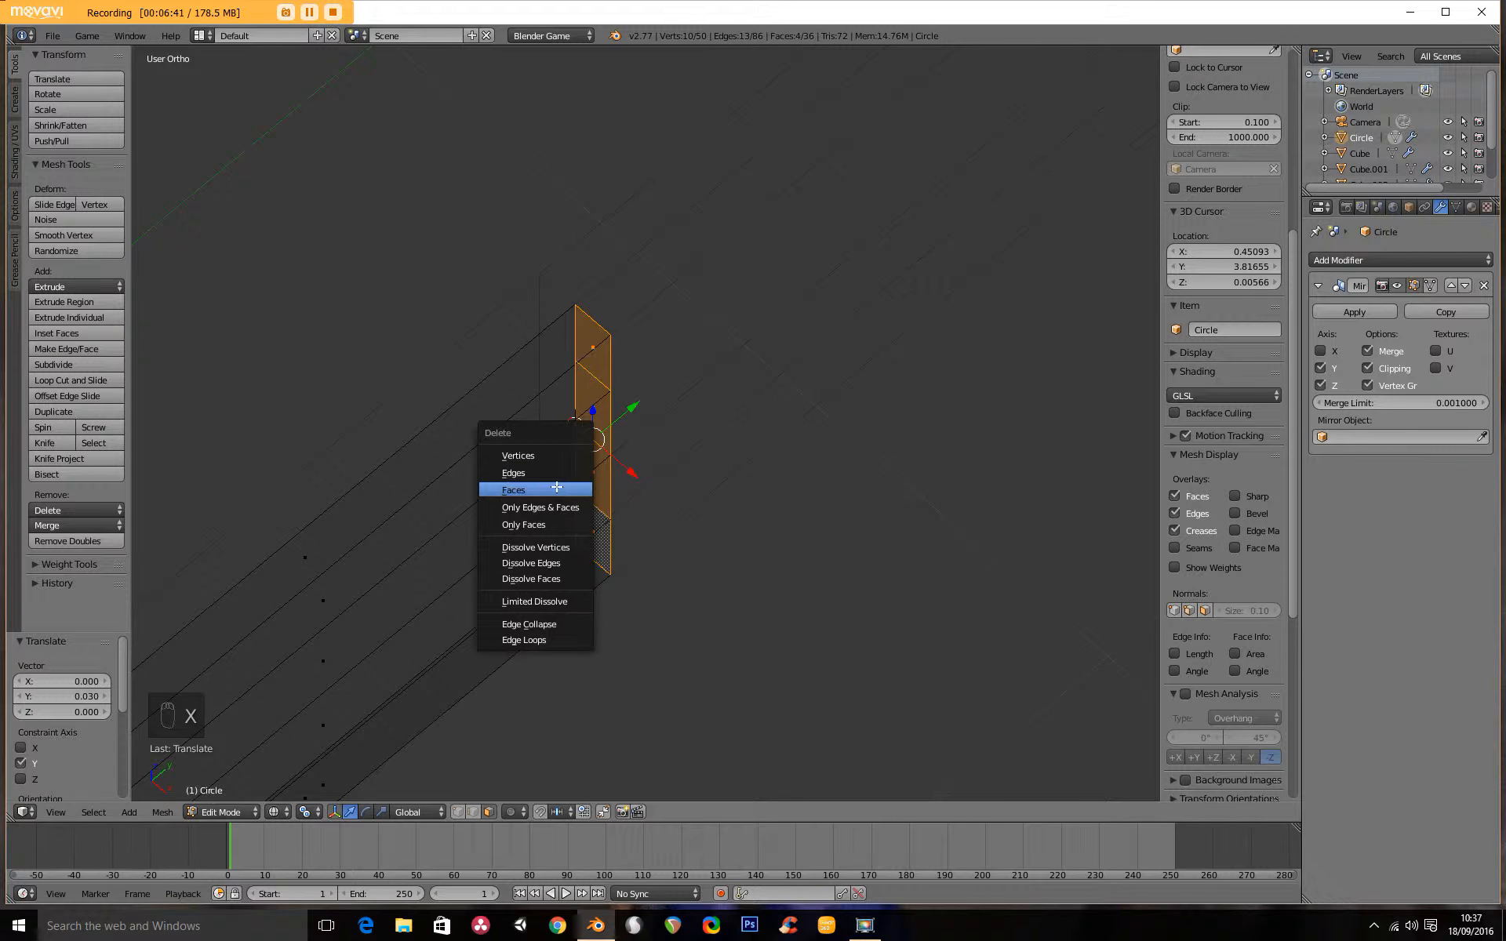
{"action": "left_click", "coordinate": [557, 488]}
Leave Edit Mode and show the full length of the mirrored arm in the right view
{"action": "middle_click_drag", "start_coordinate": [539, 418], "coordinate": [637, 524]}
{"action": "key", "text": "Tab"}
{"action": "key", "text": "KP_1"}
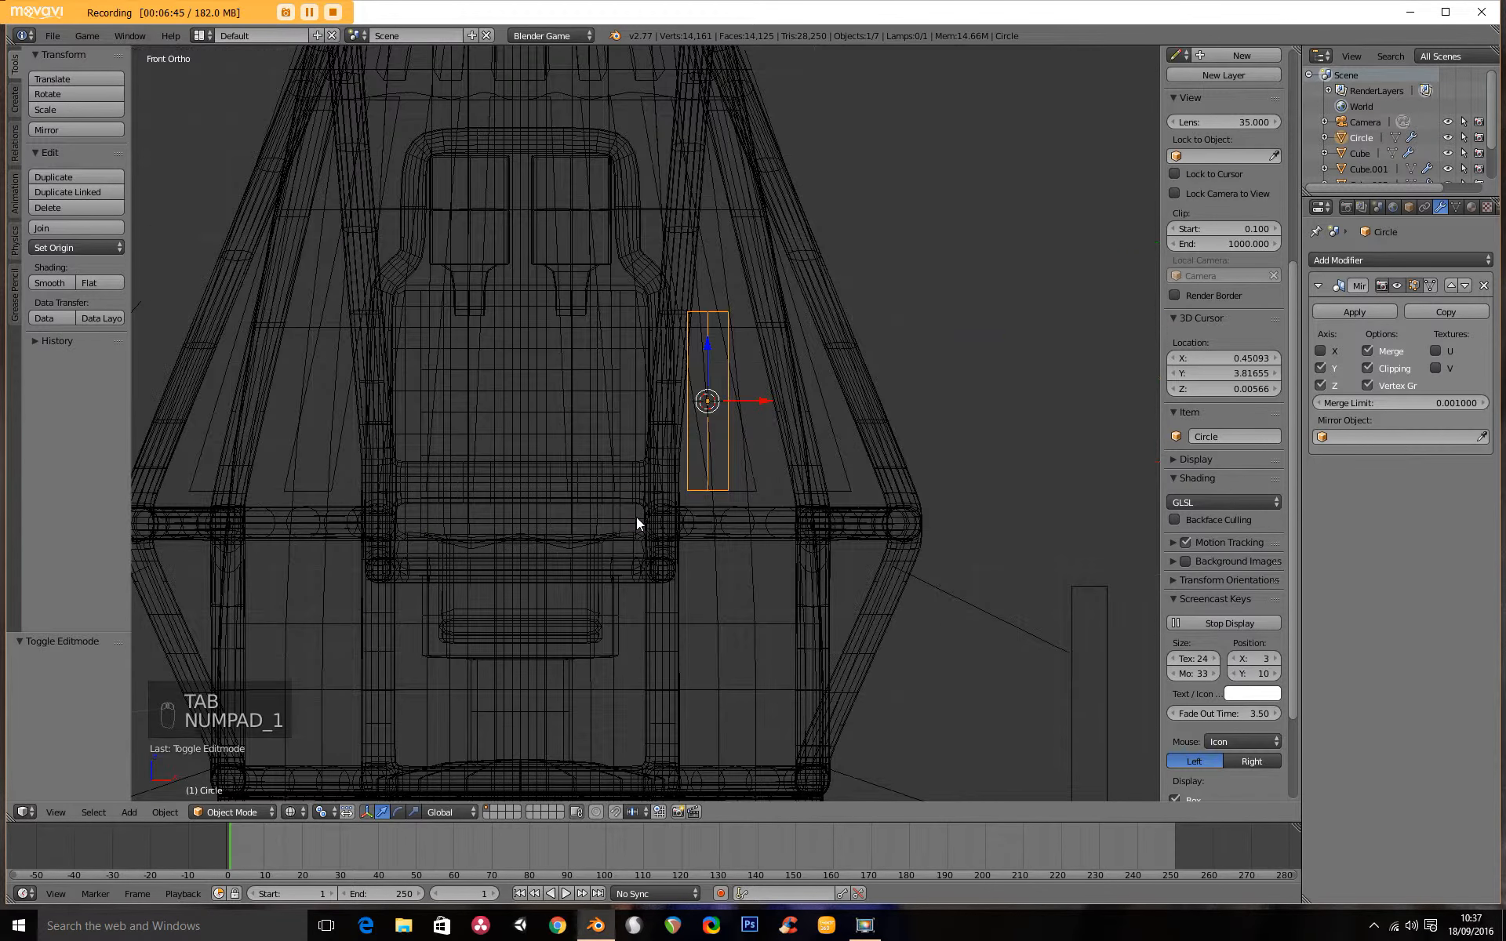
{"action": "key", "text": "KP_3"}
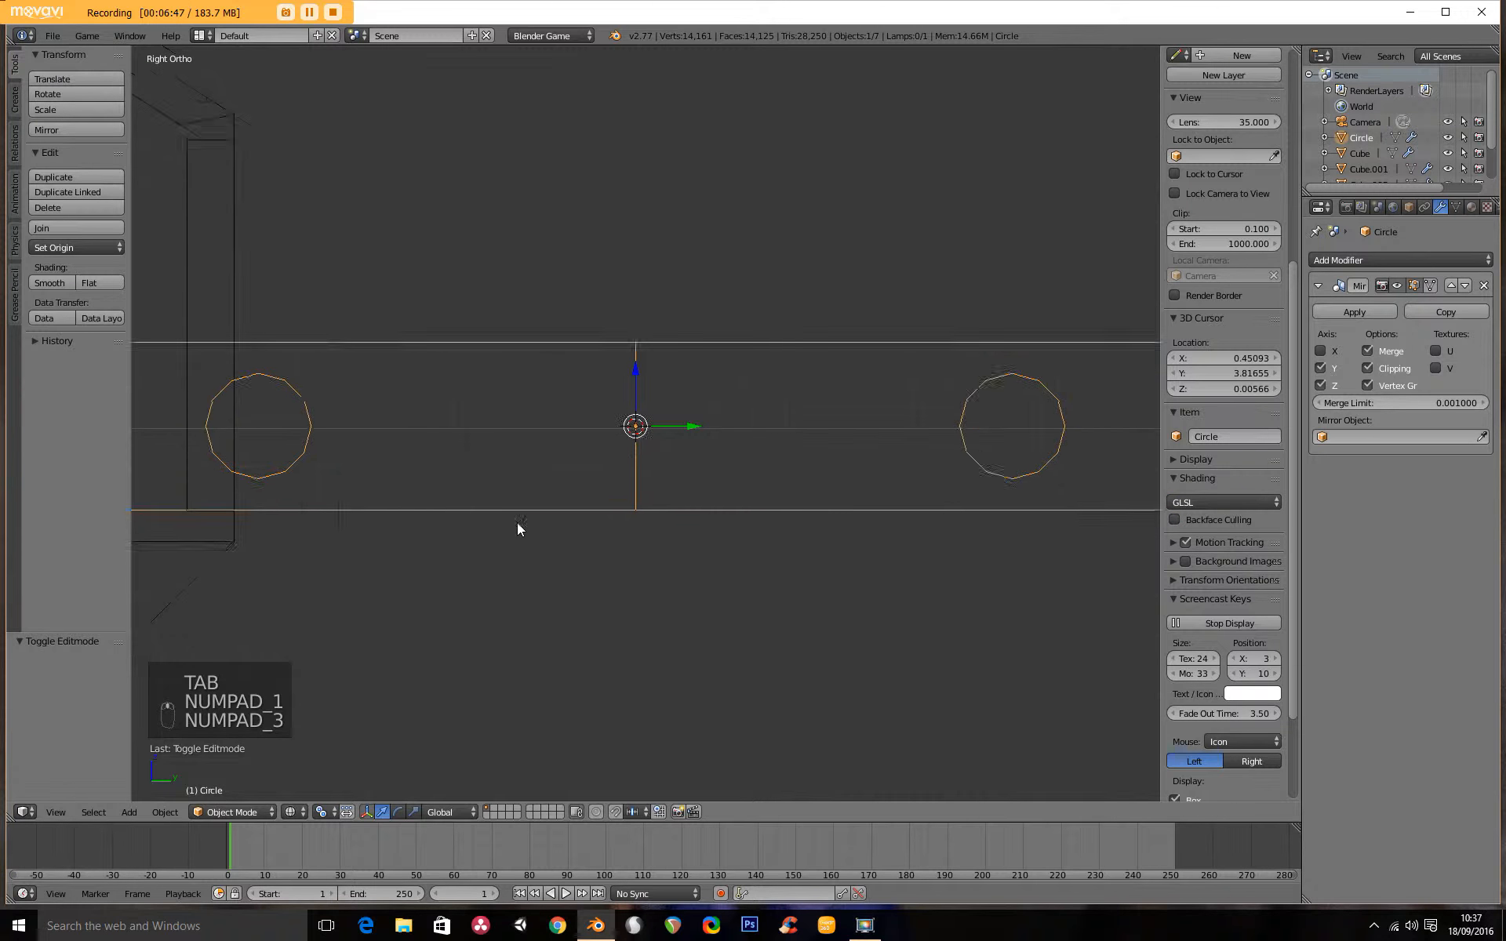
{"action": "scroll", "coordinate": [511, 489], "scroll_direction": "down", "scroll_amount": 2}
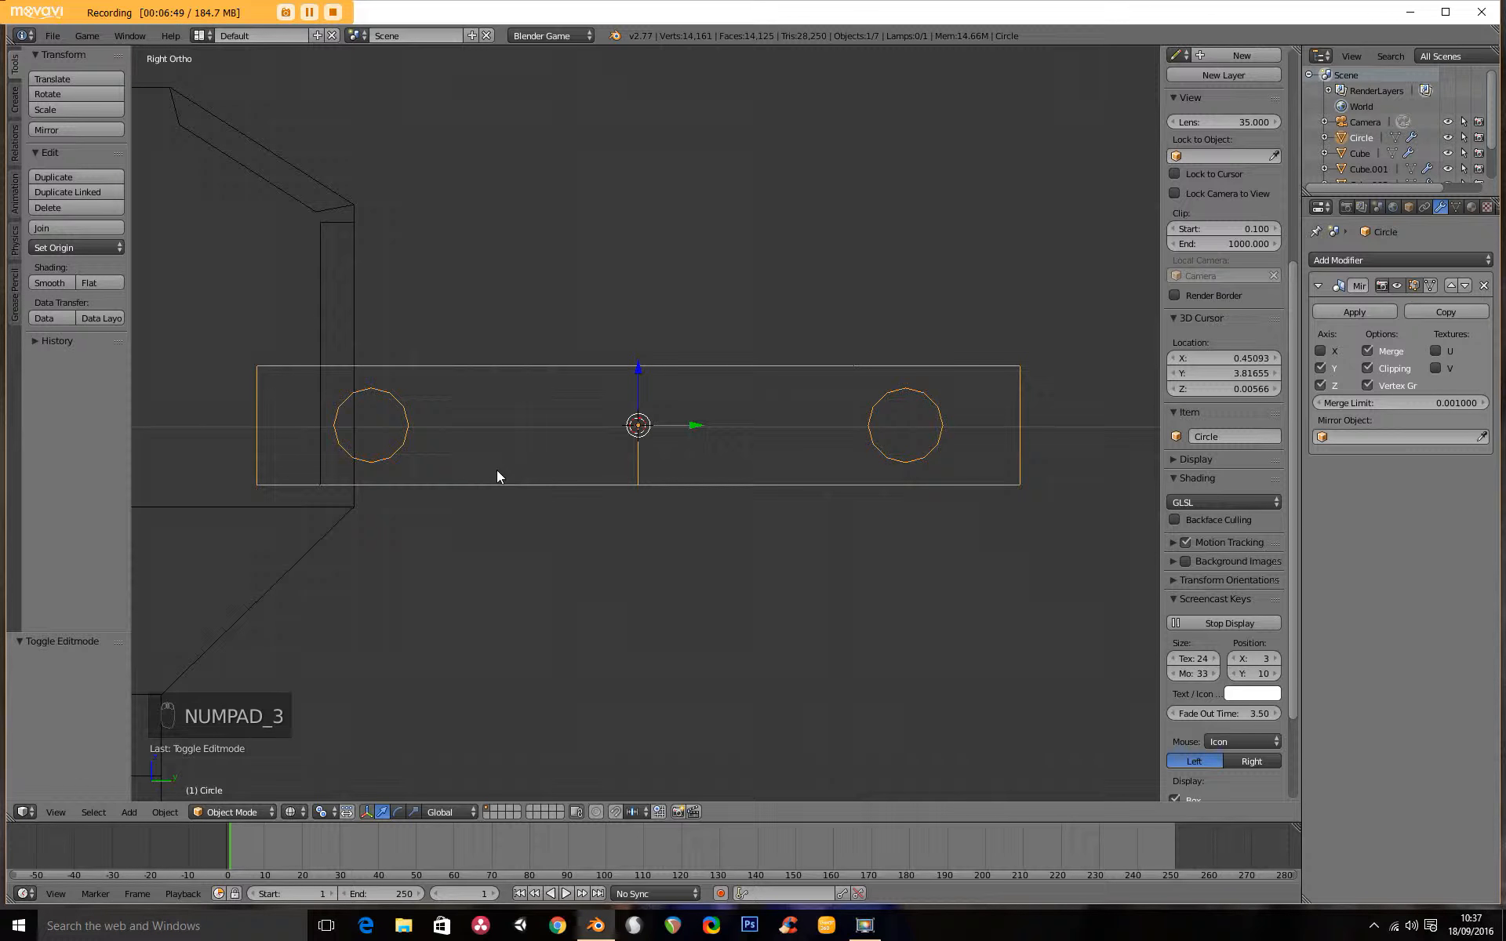
Move the arm along Y clear of the hull and return to solid shading
{"action": "key", "text": "g"}
{"action": "left_click", "coordinate": [700, 494]}
{"action": "mouse_move", "coordinate": [699, 488]}
{"action": "middle_mouse_down", "text": "shift"}
{"action": "mouse_move", "coordinate": [611, 483]}
{"action": "mouse_move", "coordinate": [576, 503]}
{"action": "mouse_move", "coordinate": [626, 505]}
{"action": "middle_mouse_up", "text": "shift"}
{"action": "key", "text": "z"}
{"action": "scroll", "coordinate": [614, 530], "scroll_direction": "up", "scroll_amount": 6}
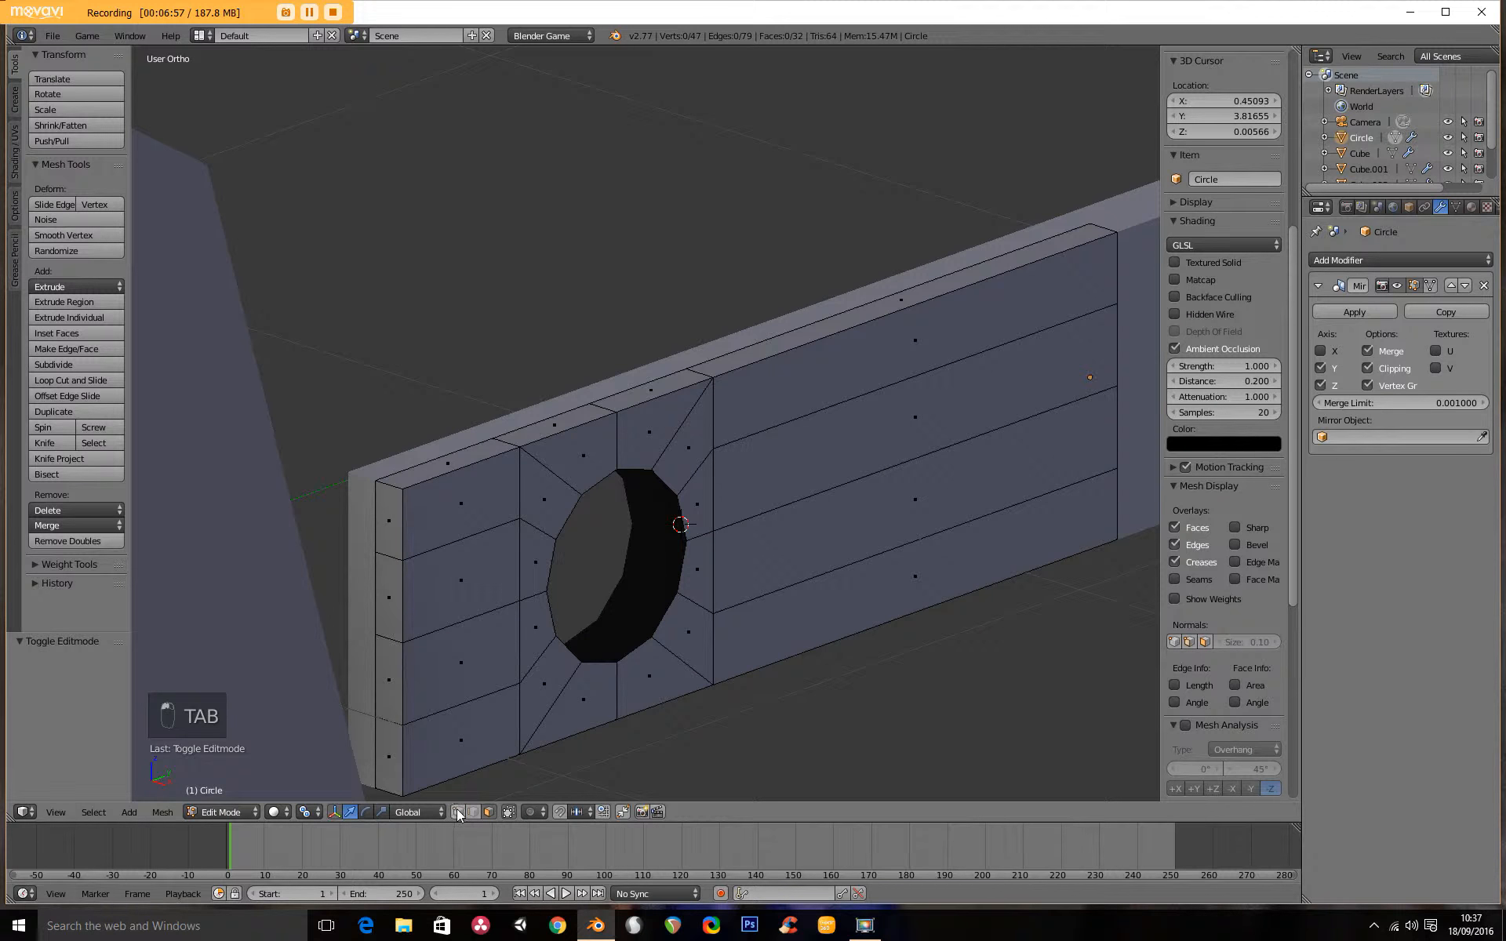
Select the edge loop around the arm's hole in Edit Mode and extrude it -0.119 along X to form the inner wall
{"action": "right_click", "coordinate": [633, 643], "text": "alt"}
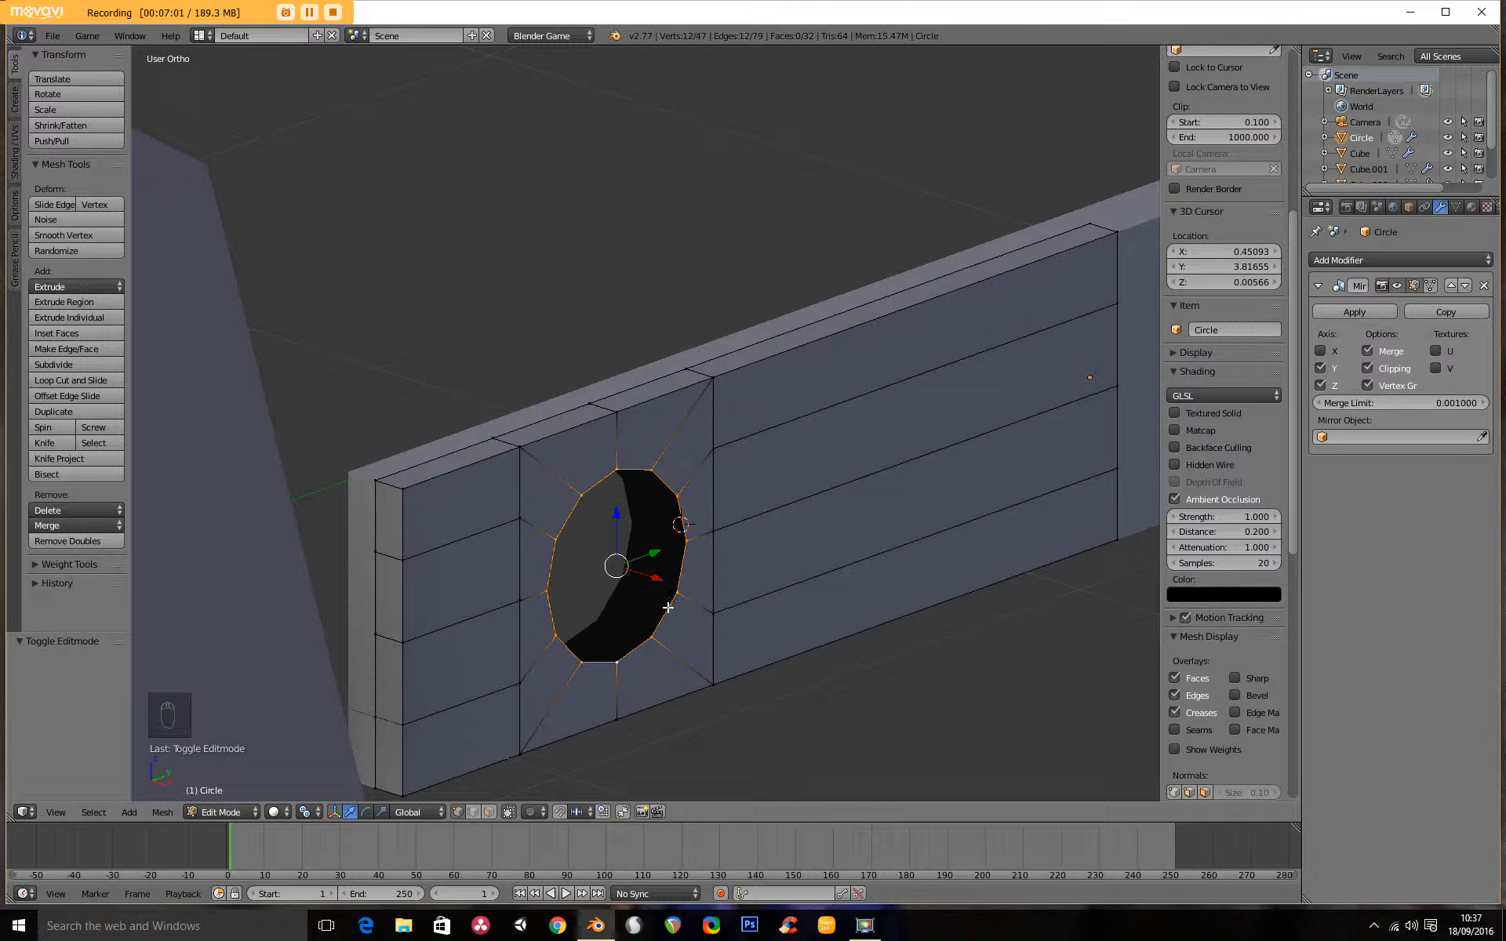
{"action": "right_click", "coordinate": [651, 471]}
{"action": "right_click", "coordinate": [625, 471]}
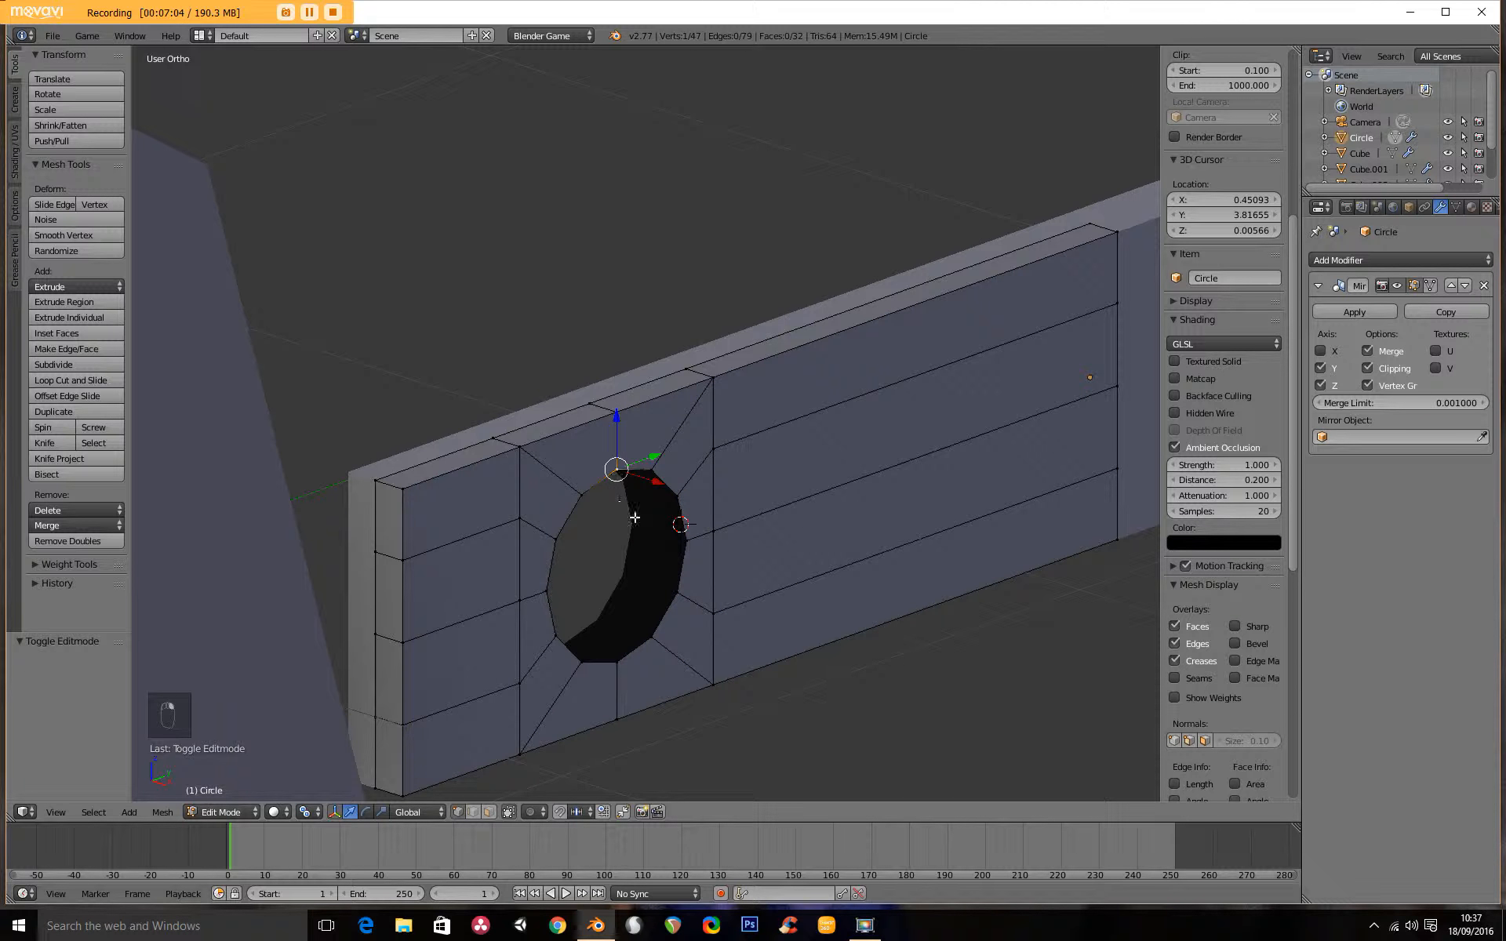
{"action": "right_click", "coordinate": [664, 483], "text": "alt"}
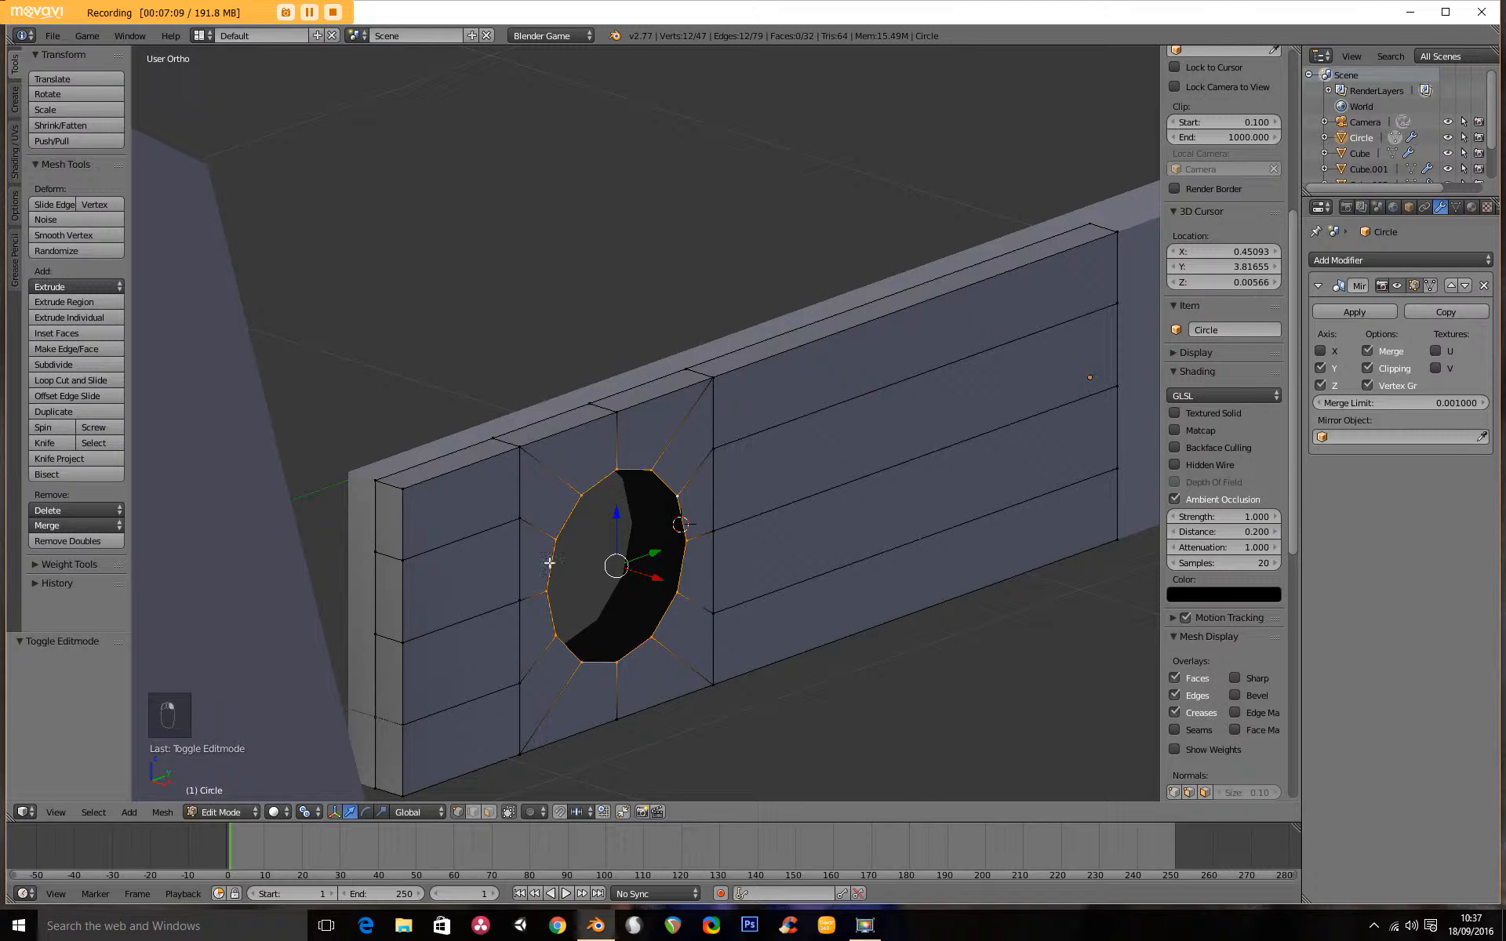
{"action": "middle_click_drag", "start_coordinate": [609, 611], "coordinate": [694, 656]}
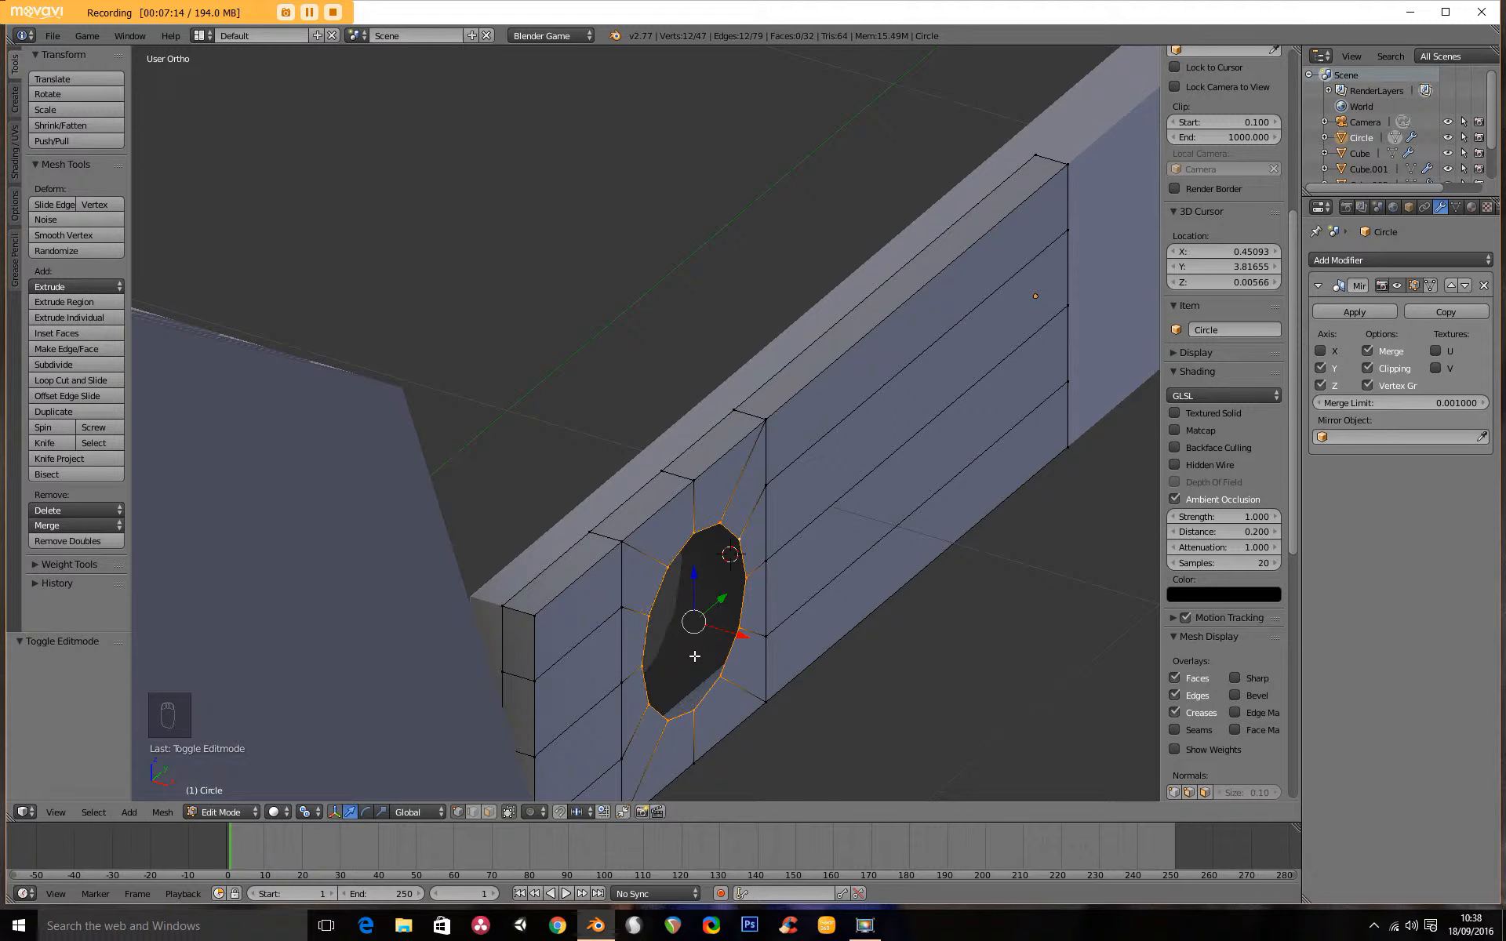
{"action": "key", "text": "e"}
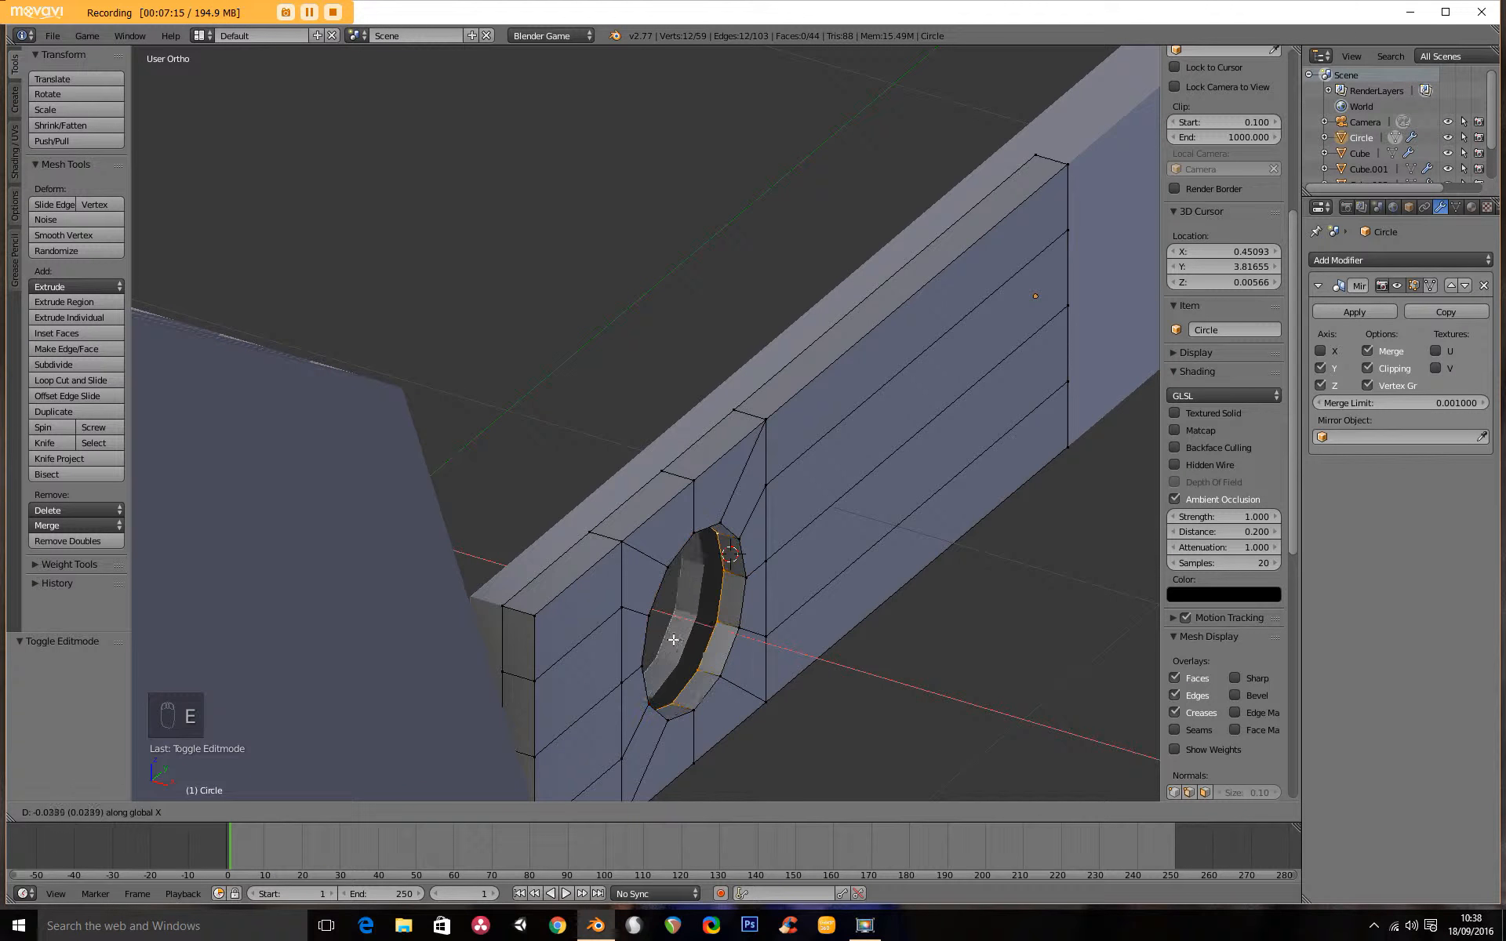
{"action": "left_click", "coordinate": [616, 610]}
{"action": "scroll", "coordinate": [740, 668], "scroll_direction": "down", "scroll_amount": 2}
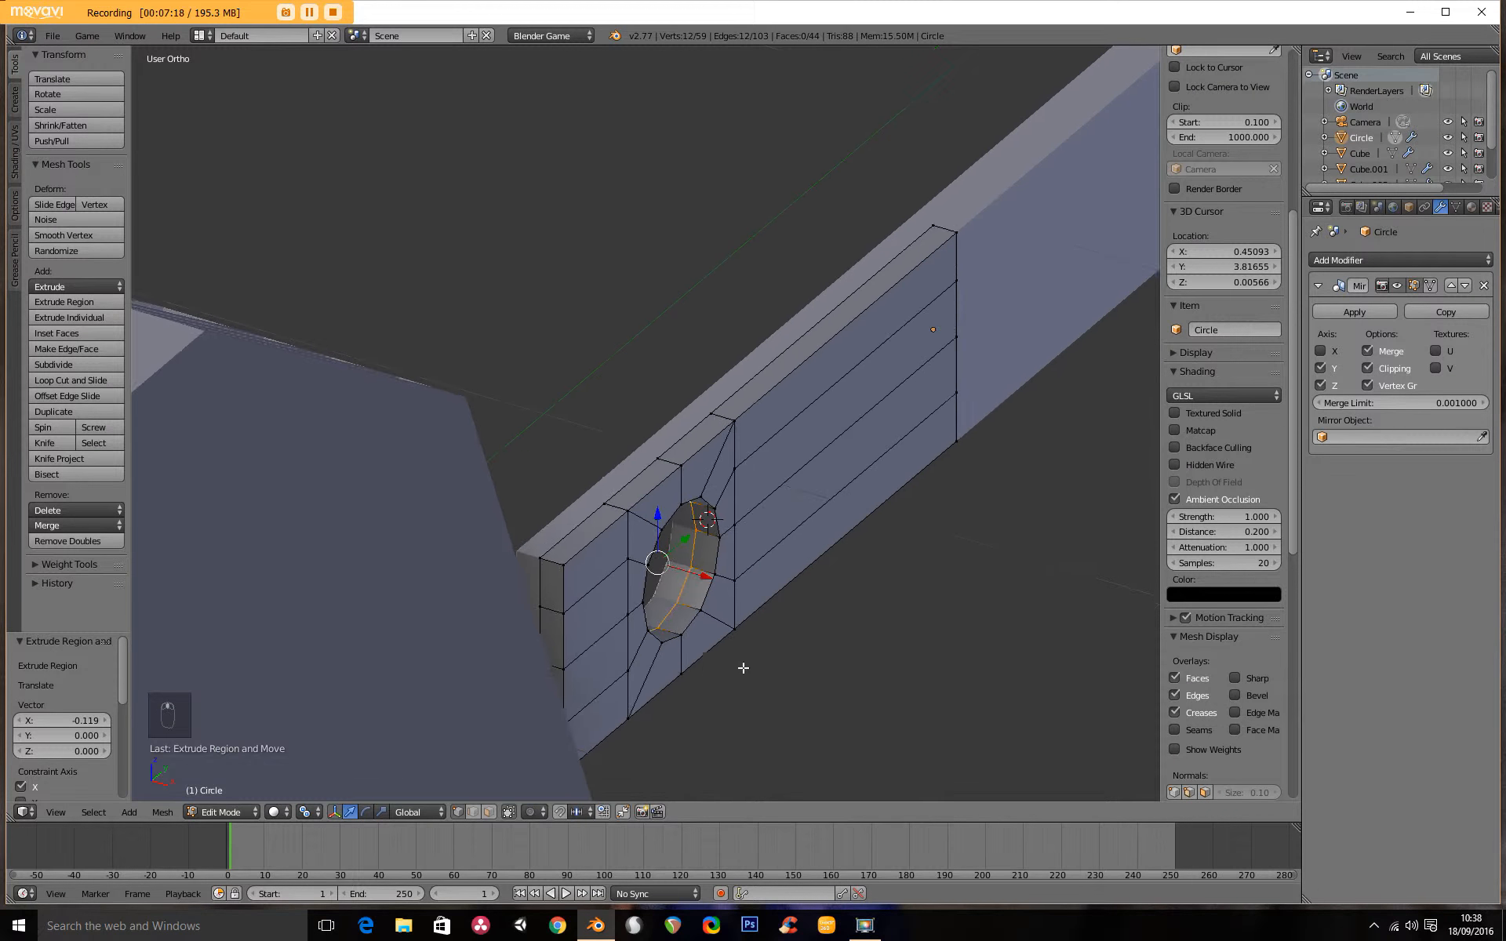
In Object Mode, add a Subdivision Surface modifier to the arm and shade it smooth
{"action": "key", "text": "Tab"}
{"action": "middle_click_drag", "start_coordinate": [740, 649], "coordinate": [704, 568]}
{"action": "key", "text": "KP_3"}
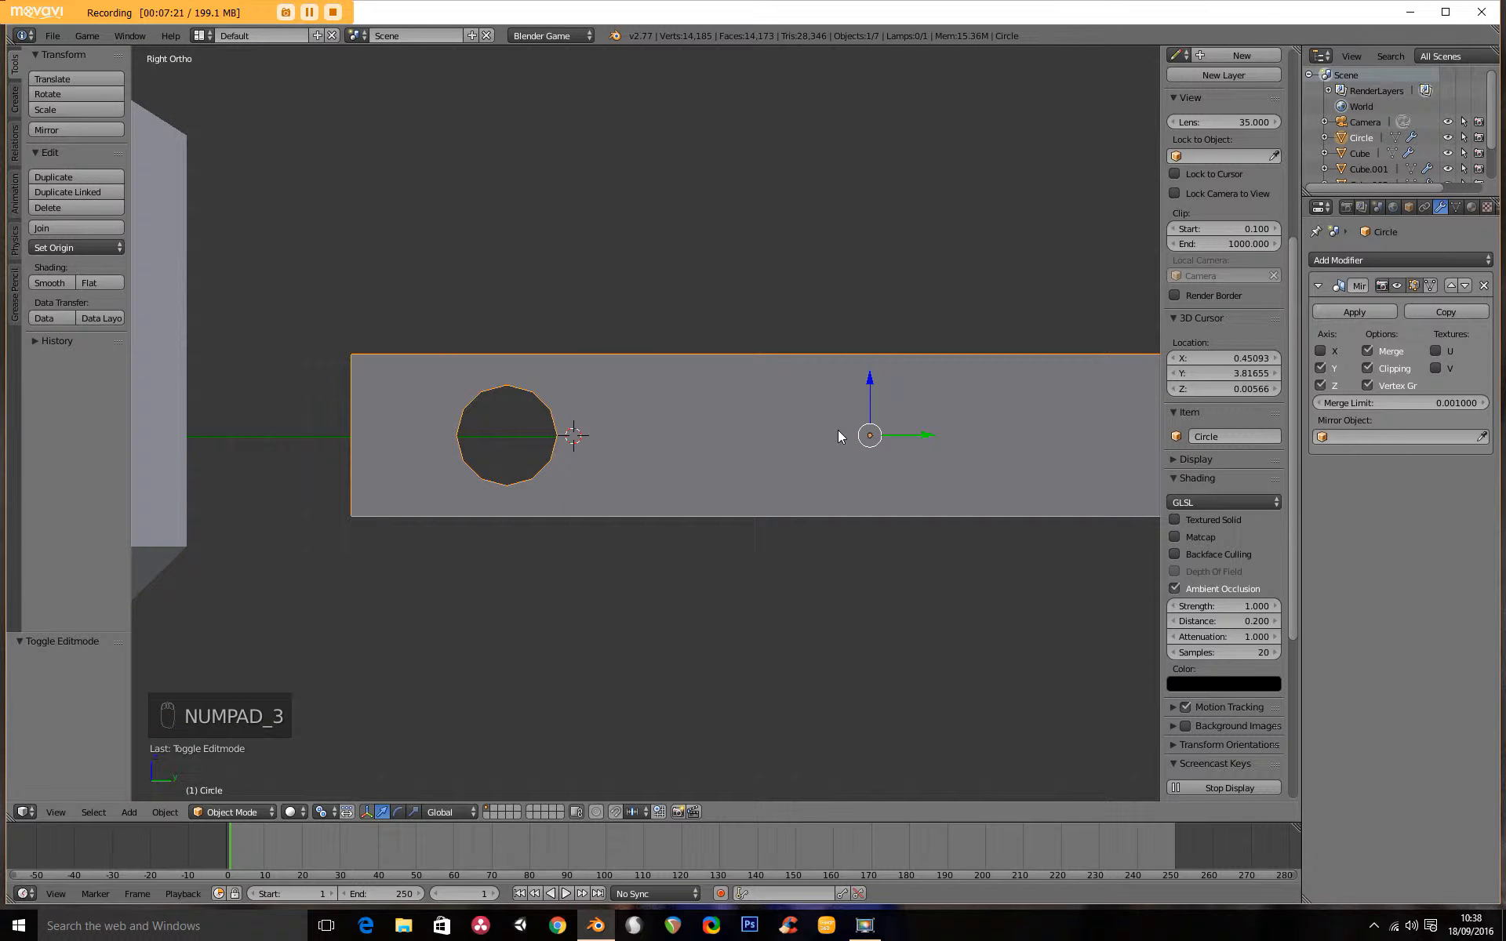
{"action": "scroll", "coordinate": [833, 425], "scroll_direction": "down", "scroll_amount": 3}
{"action": "scroll", "coordinate": [730, 557], "scroll_direction": "down", "scroll_amount": 1}
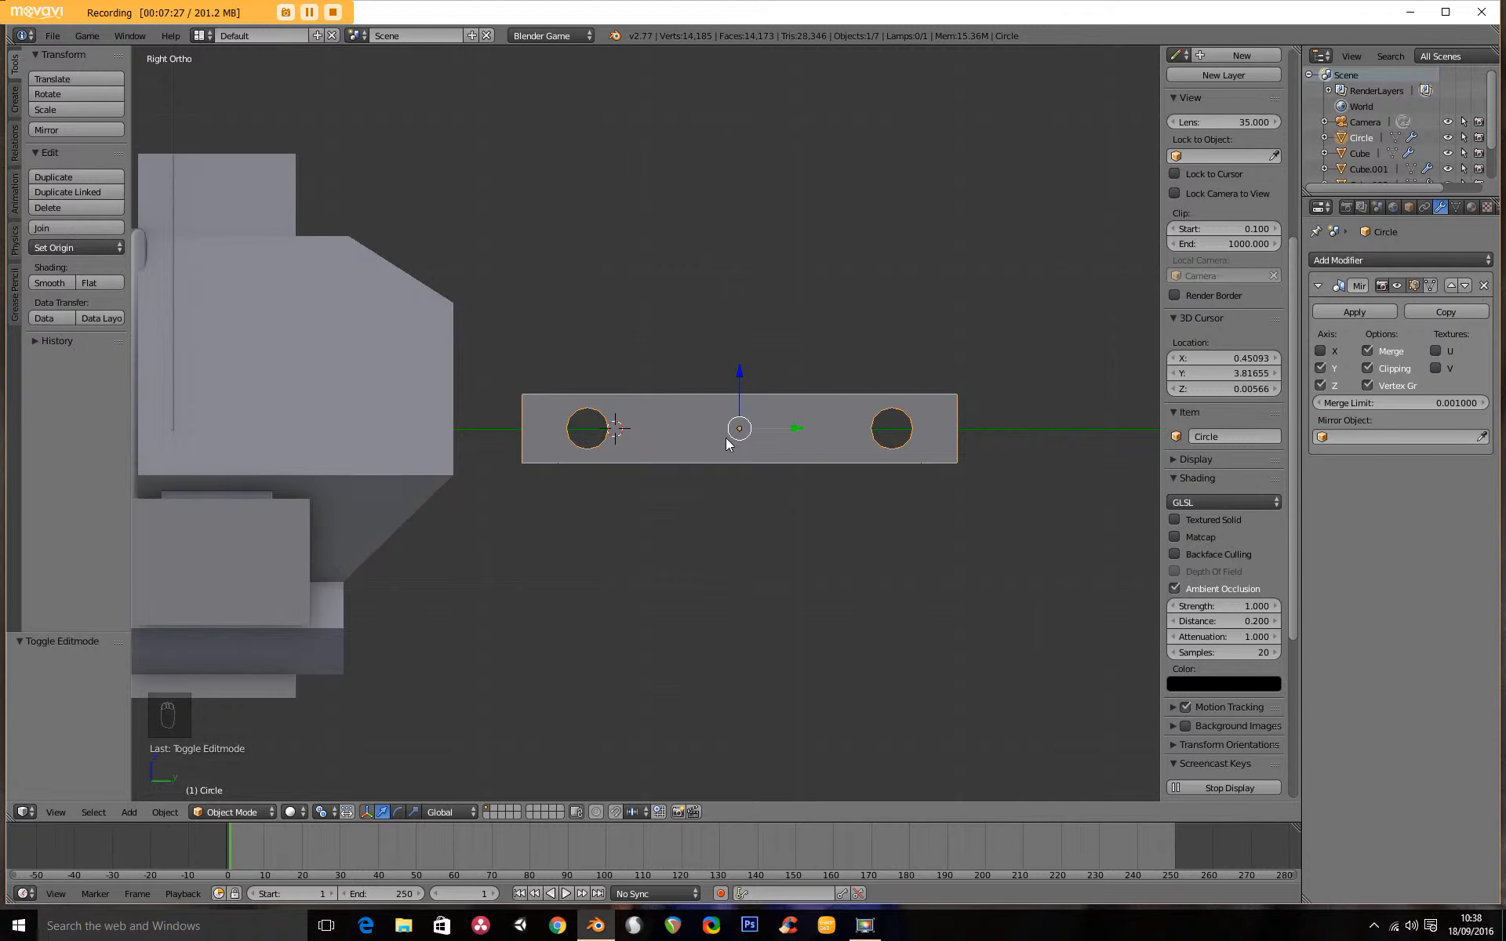
{"action": "key", "text": "KP_7"}
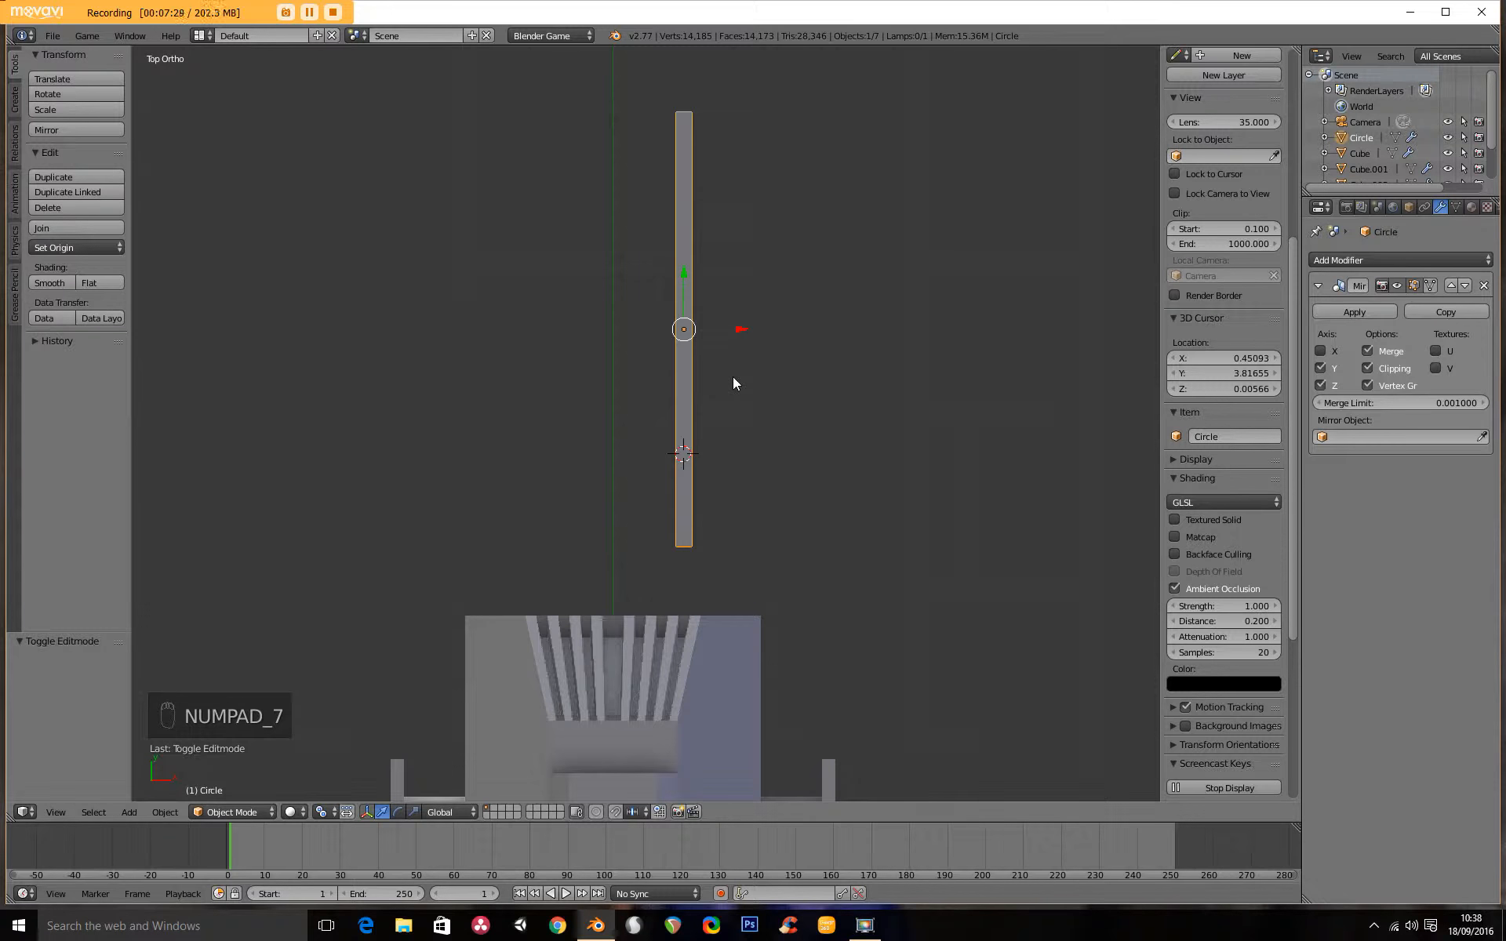
{"action": "middle_click_drag", "start_coordinate": [733, 374], "coordinate": [549, 259]}
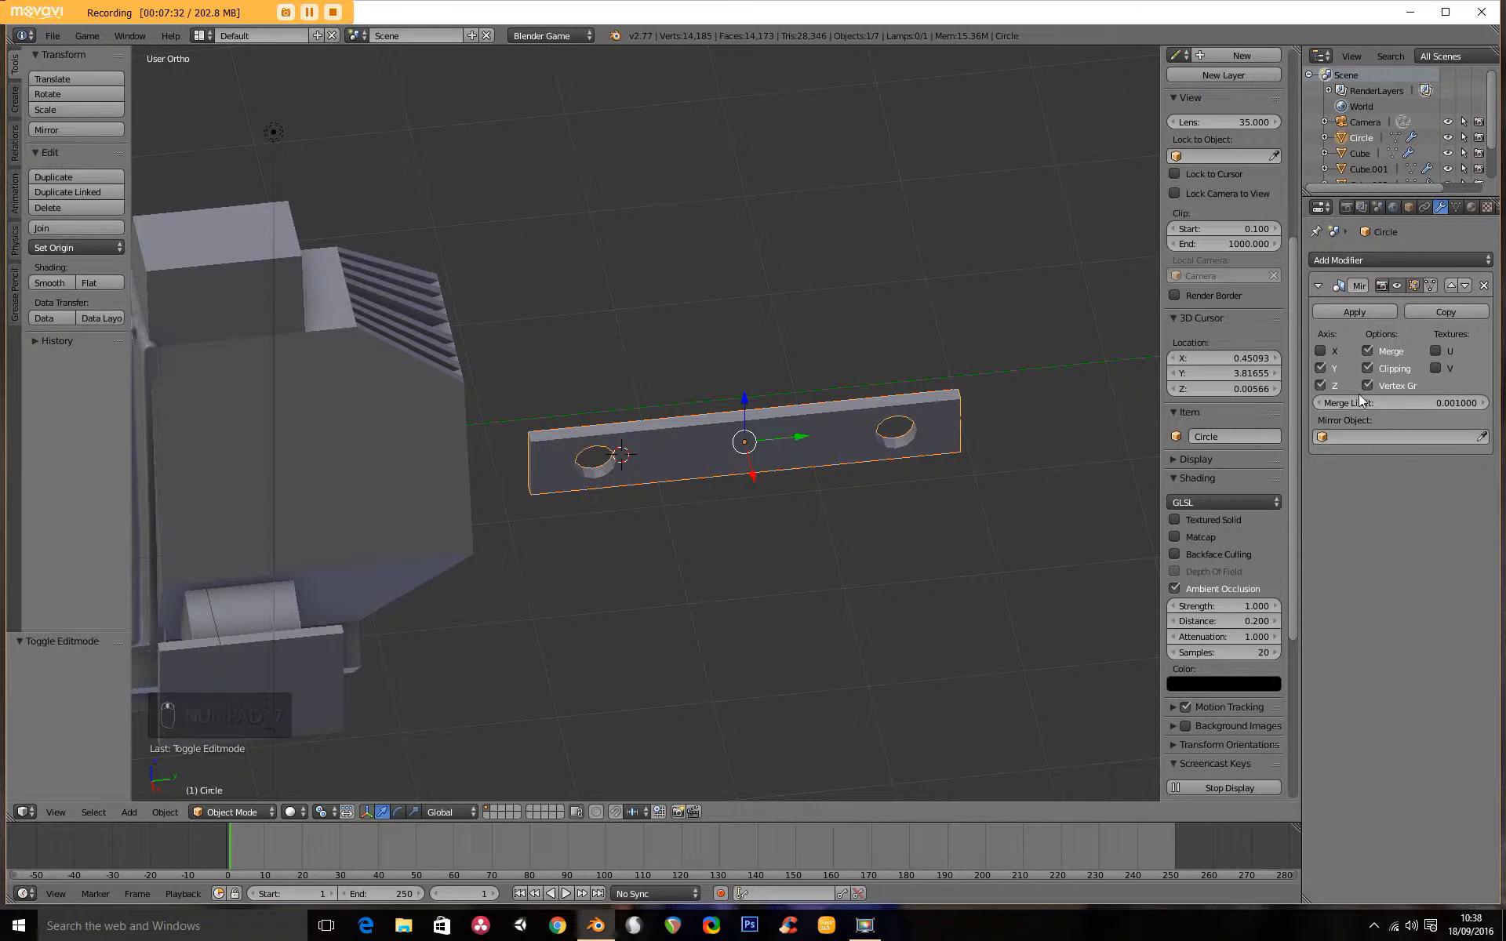
{"action": "left_click", "coordinate": [1394, 261]}
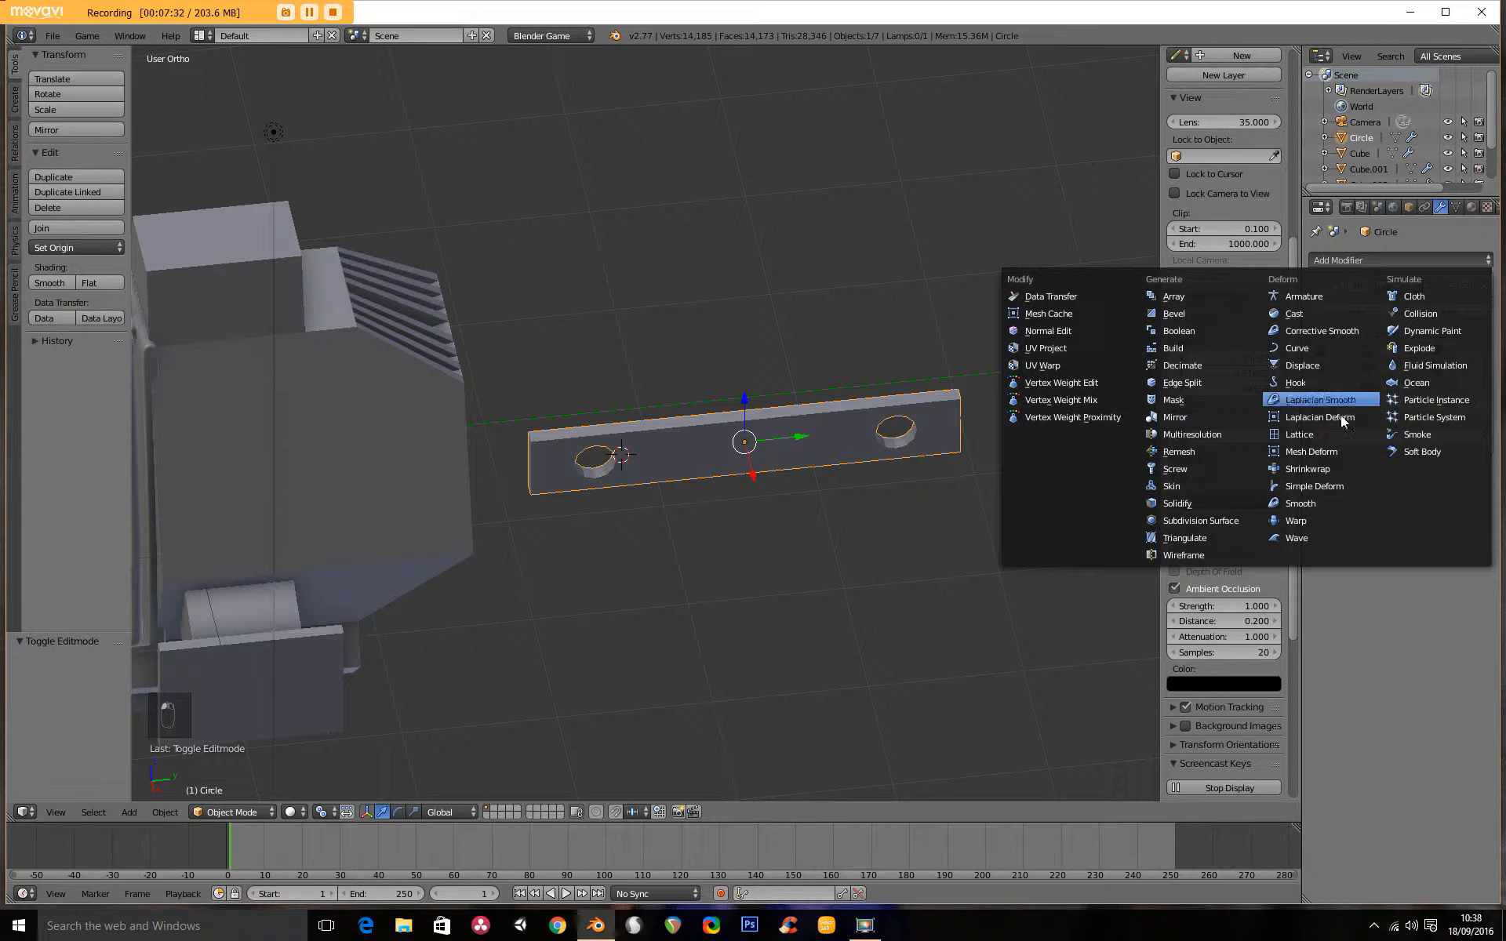
{"action": "left_click", "coordinate": [1212, 521]}
{"action": "scroll", "coordinate": [698, 415], "scroll_direction": "up", "scroll_amount": 5}
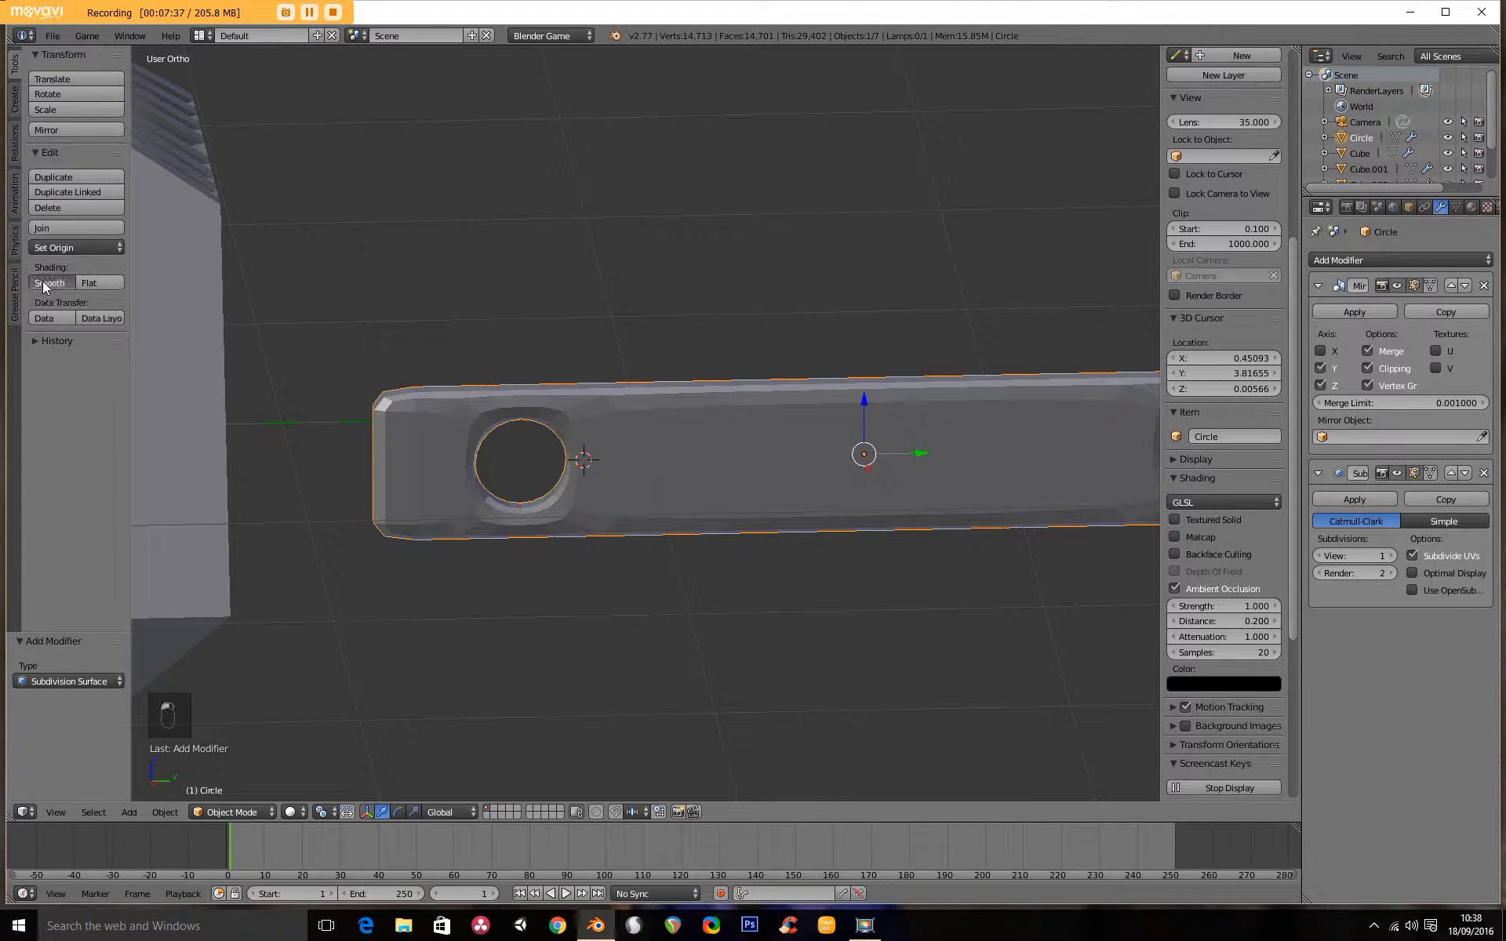
{"action": "left_click", "coordinate": [48, 282]}
{"action": "mouse_move", "coordinate": [553, 419]}
{"action": "middle_mouse_down"}
{"action": "mouse_move", "coordinate": [444, 384]}
{"action": "mouse_move", "coordinate": [290, 400]}
{"action": "mouse_move", "coordinate": [610, 407]}
{"action": "mouse_move", "coordinate": [638, 492]}
{"action": "mouse_move", "coordinate": [662, 498]}
{"action": "mouse_move", "coordinate": [605, 459]}
{"action": "mouse_move", "coordinate": [545, 454]}
{"action": "mouse_move", "coordinate": [407, 505]}
{"action": "mouse_move", "coordinate": [592, 492]}
{"action": "middle_mouse_up"}
In the right view, move the arm -5.270 along Y and -2.781 along Z to below the cockpit
{"action": "key", "text": "KP_1"}
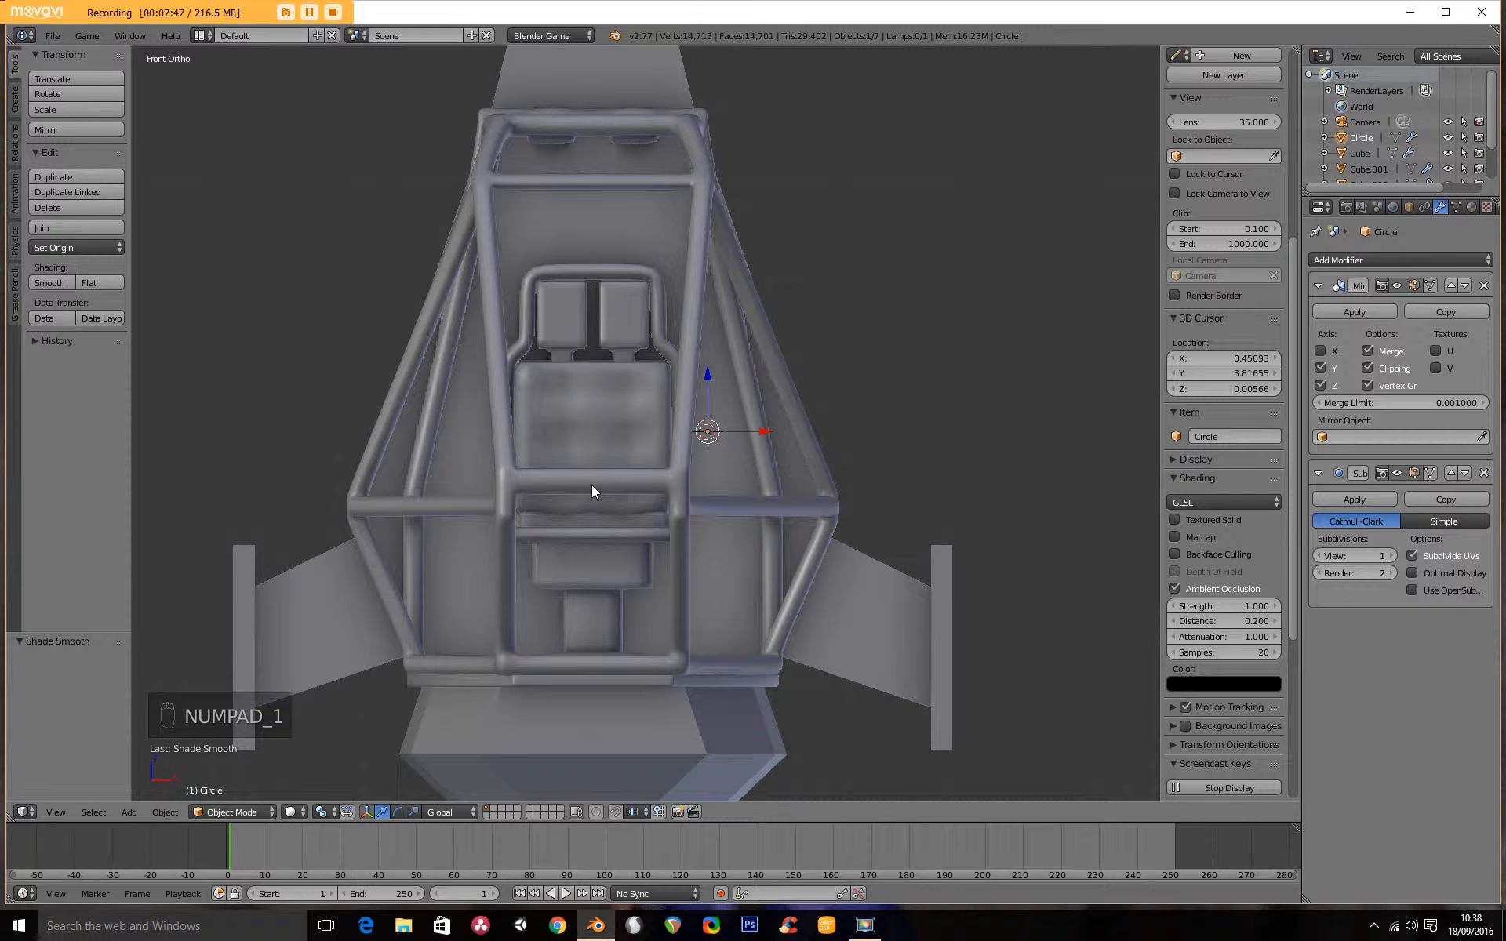
{"action": "key", "text": "KP_3"}
{"action": "scroll", "coordinate": [605, 613], "scroll_direction": "down", "scroll_amount": 5}
{"action": "scroll", "coordinate": [773, 486], "scroll_direction": "down", "scroll_amount": 1}
{"action": "key", "text": "g"}
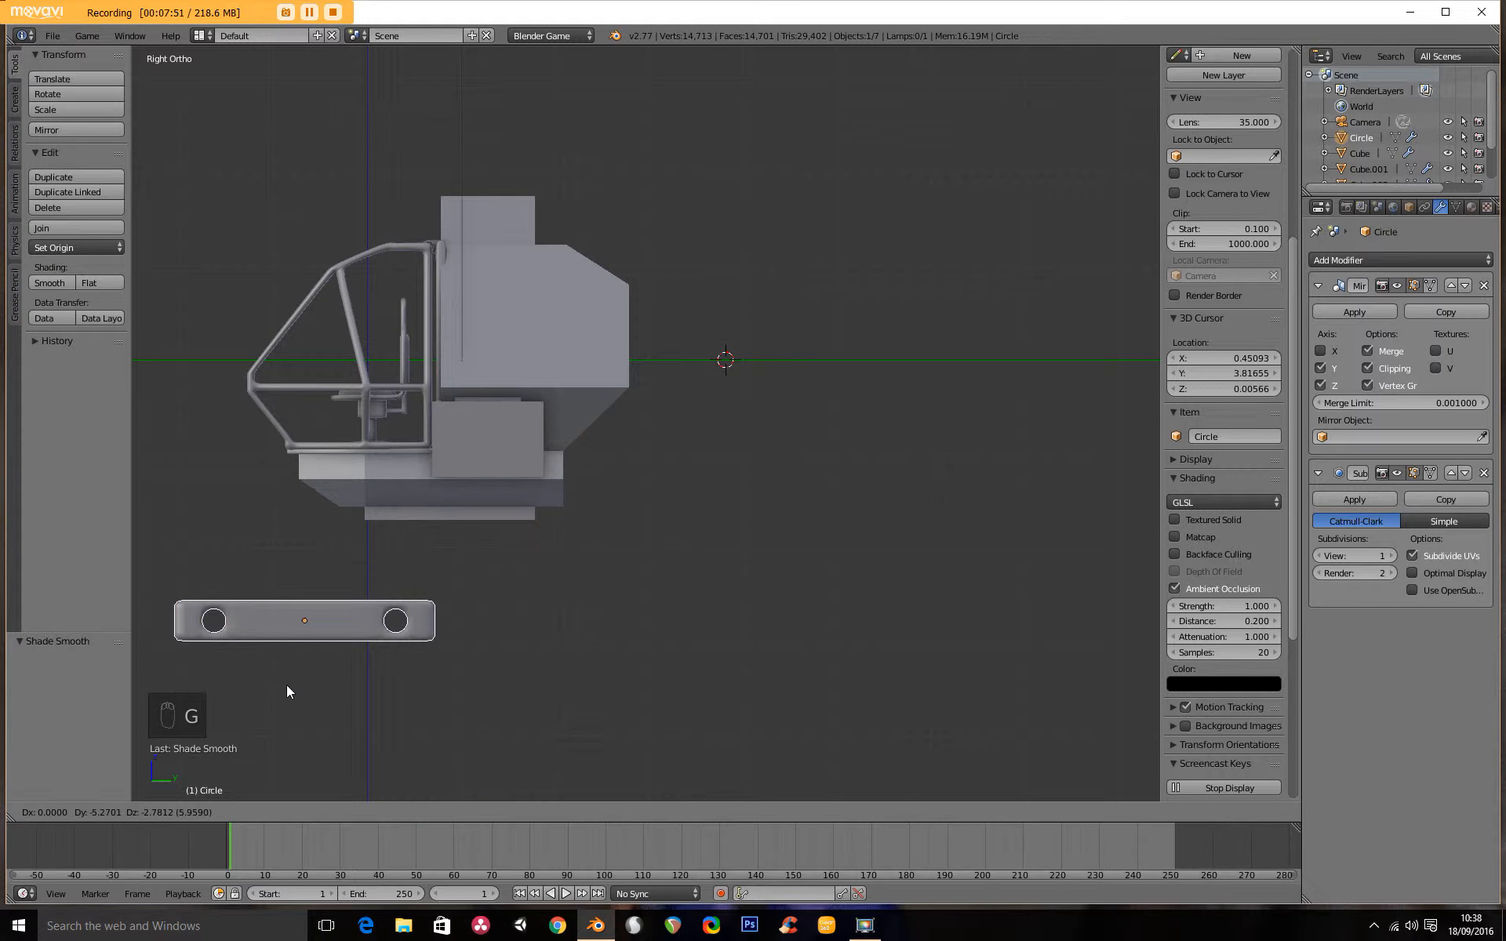
{"action": "left_click", "coordinate": [287, 685]}
{"action": "middle_click_drag", "start_coordinate": [371, 659], "coordinate": [664, 406], "text": "shift"}
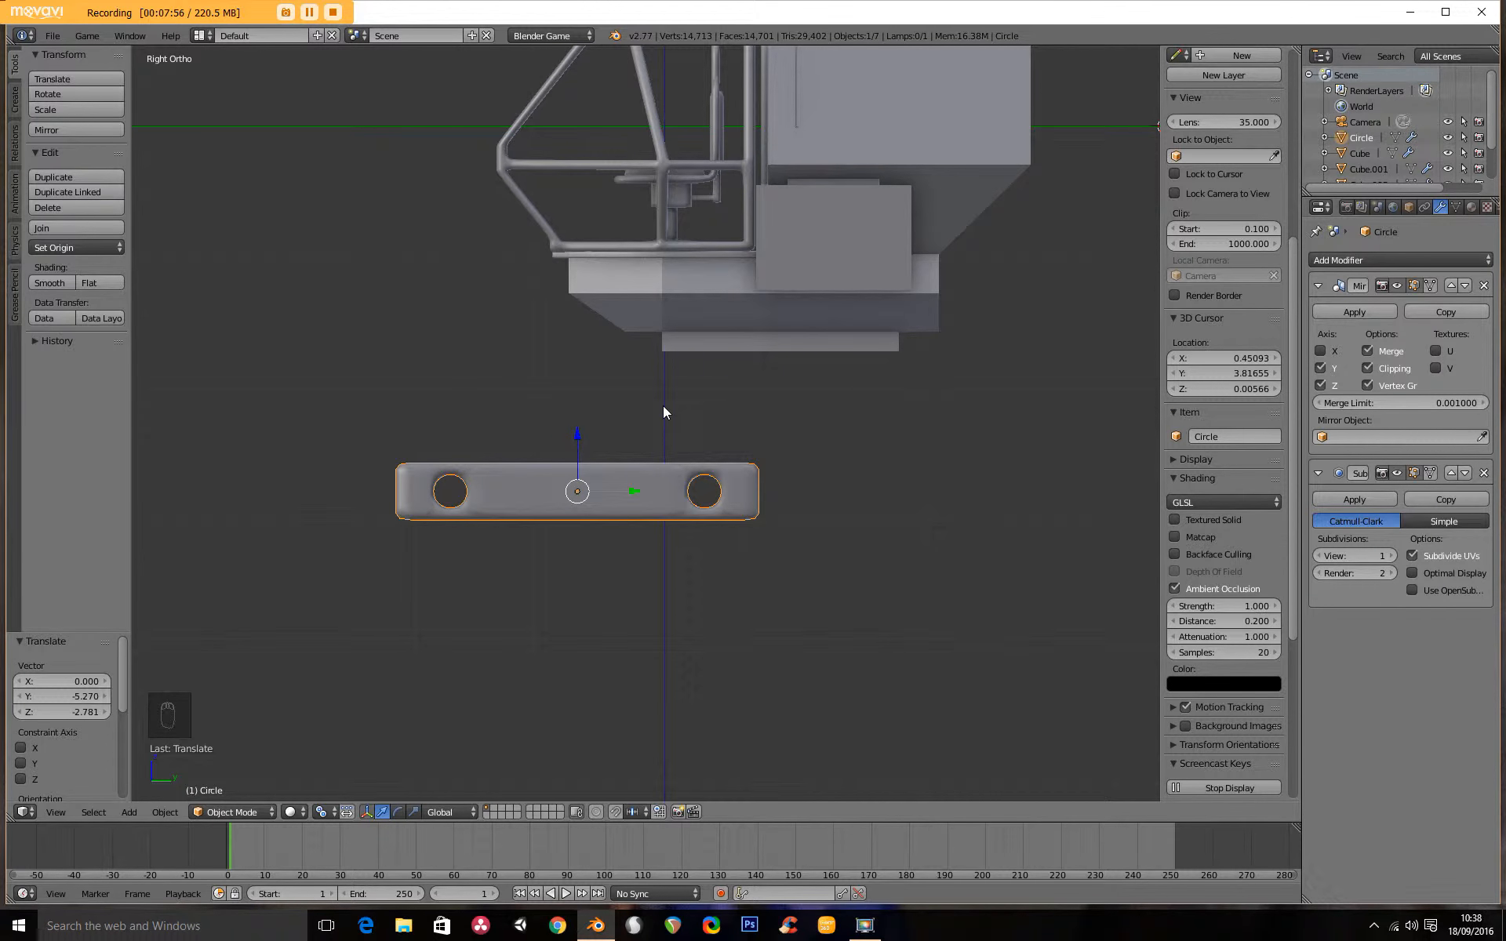
In the top view, move the arm 1.087 along X outside the side plate, then shift it -0.030 in X and 0.741 in Y
{"action": "key", "text": "KP_7"}
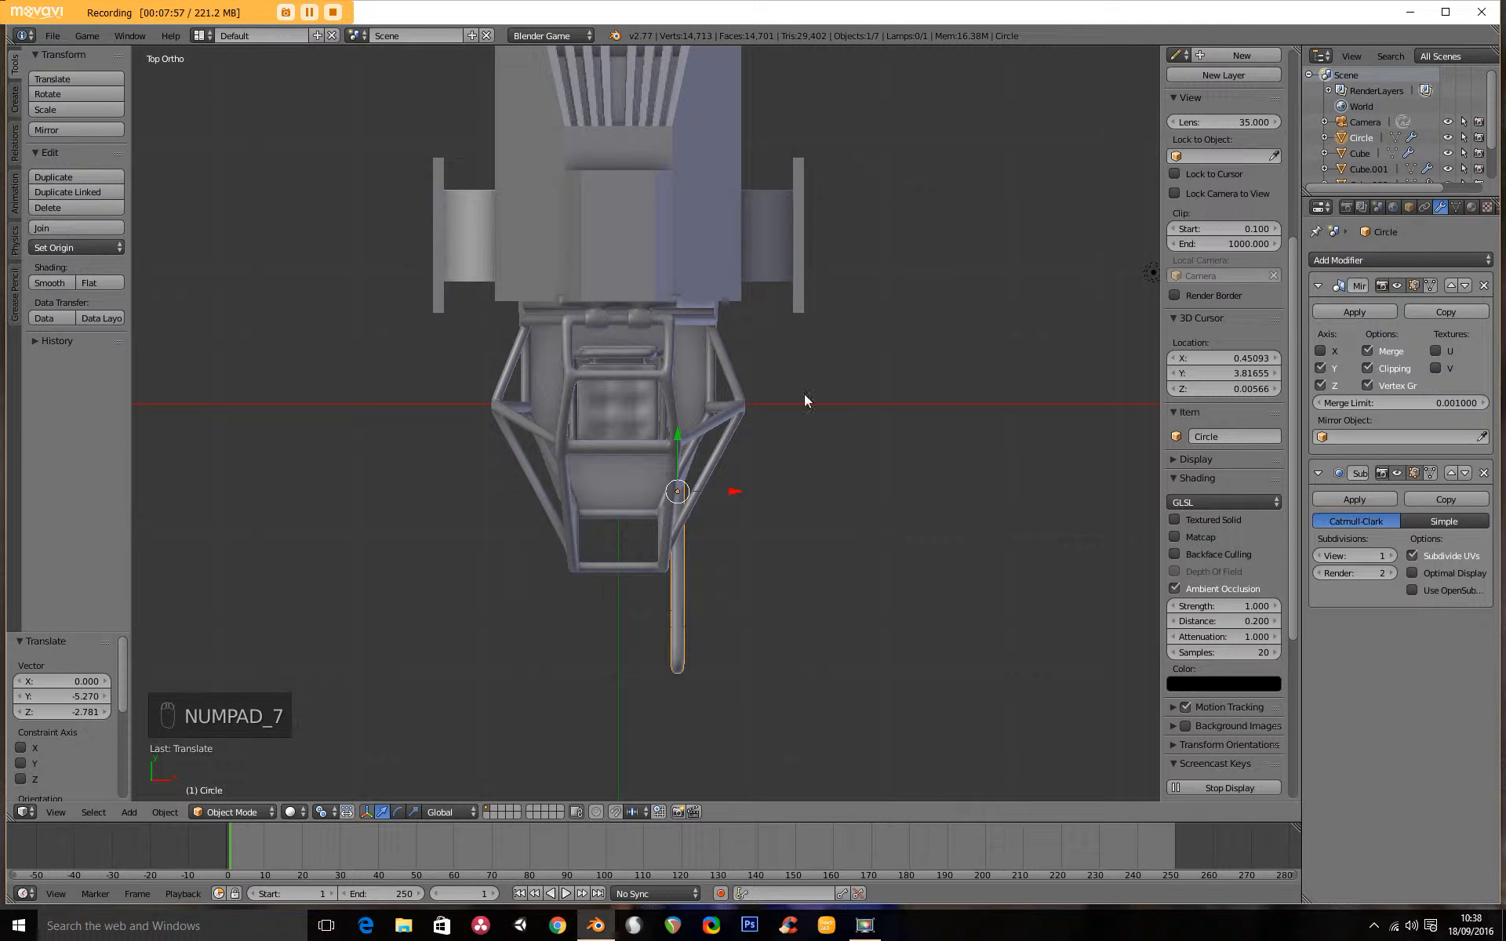
{"action": "key", "text": "g"}
{"action": "key", "text": "x"}
{"action": "left_click", "coordinate": [877, 439]}
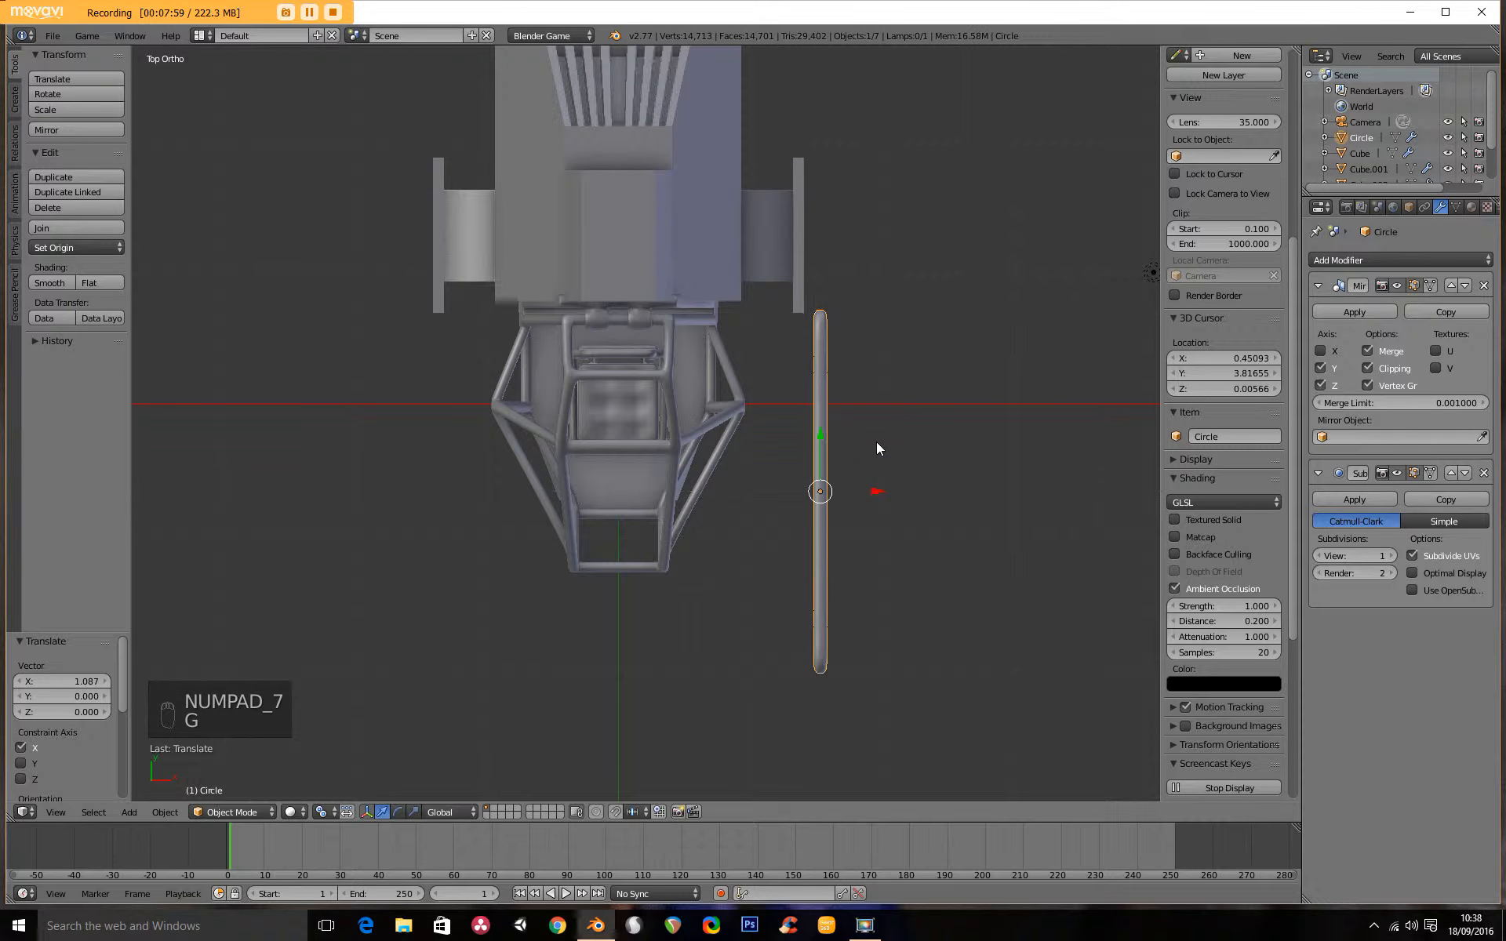
{"action": "middle_click_drag", "start_coordinate": [844, 467], "coordinate": [797, 493], "text": "shift"}
{"action": "key", "text": "g"}
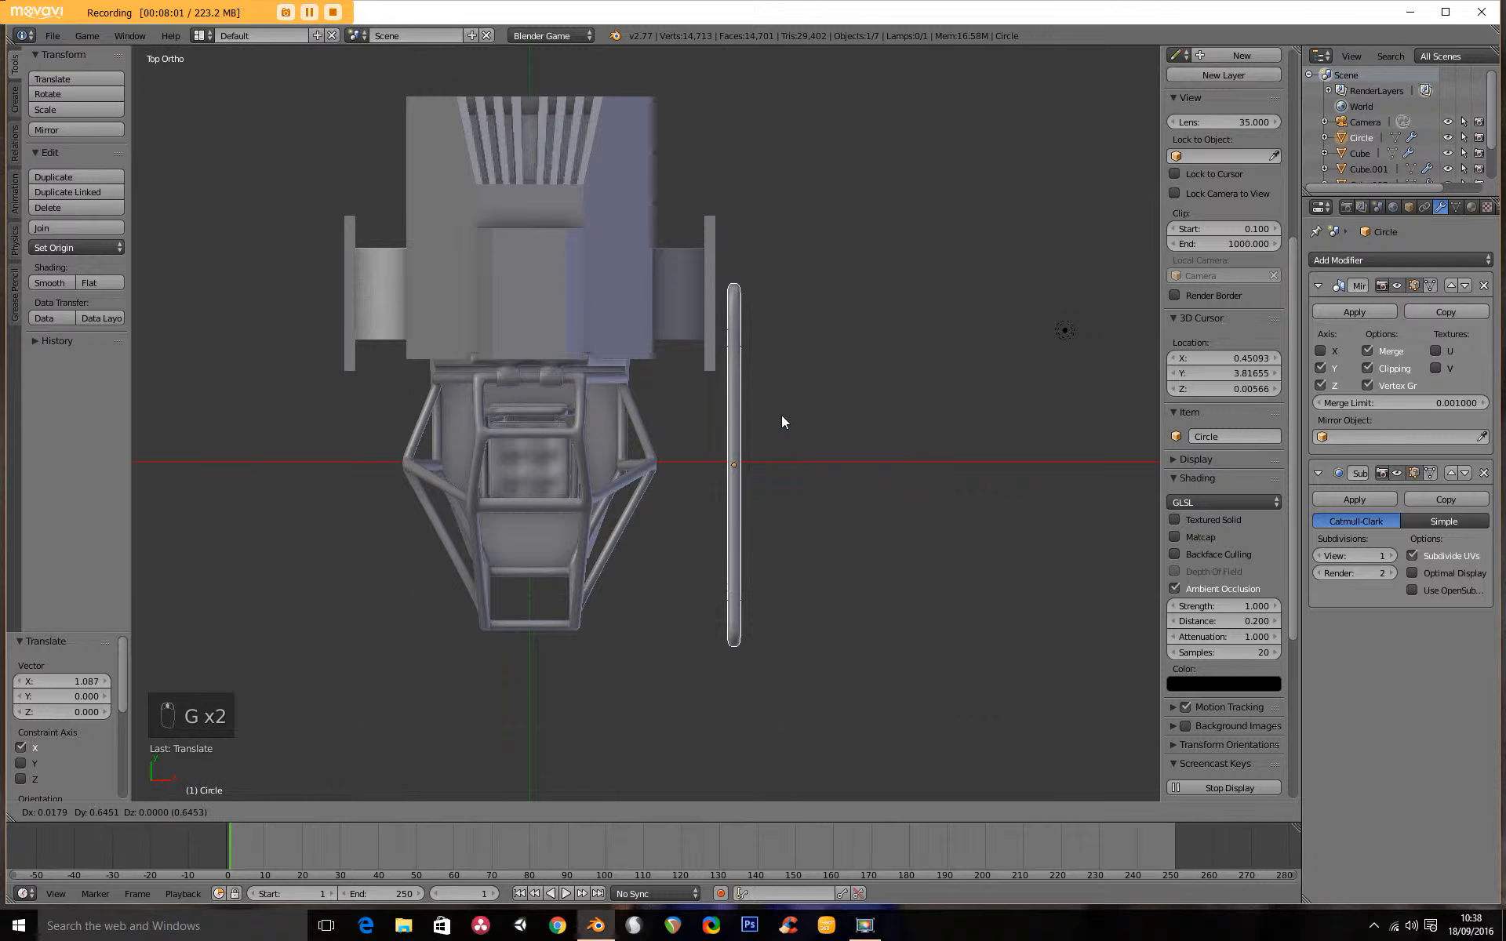
{"action": "left_click", "coordinate": [778, 409]}
In the right view, raise the arm 1.959 along Z, then shift it 0.226 in Y and -0.017 in Z over the side plate
{"action": "key", "text": "KP_3"}
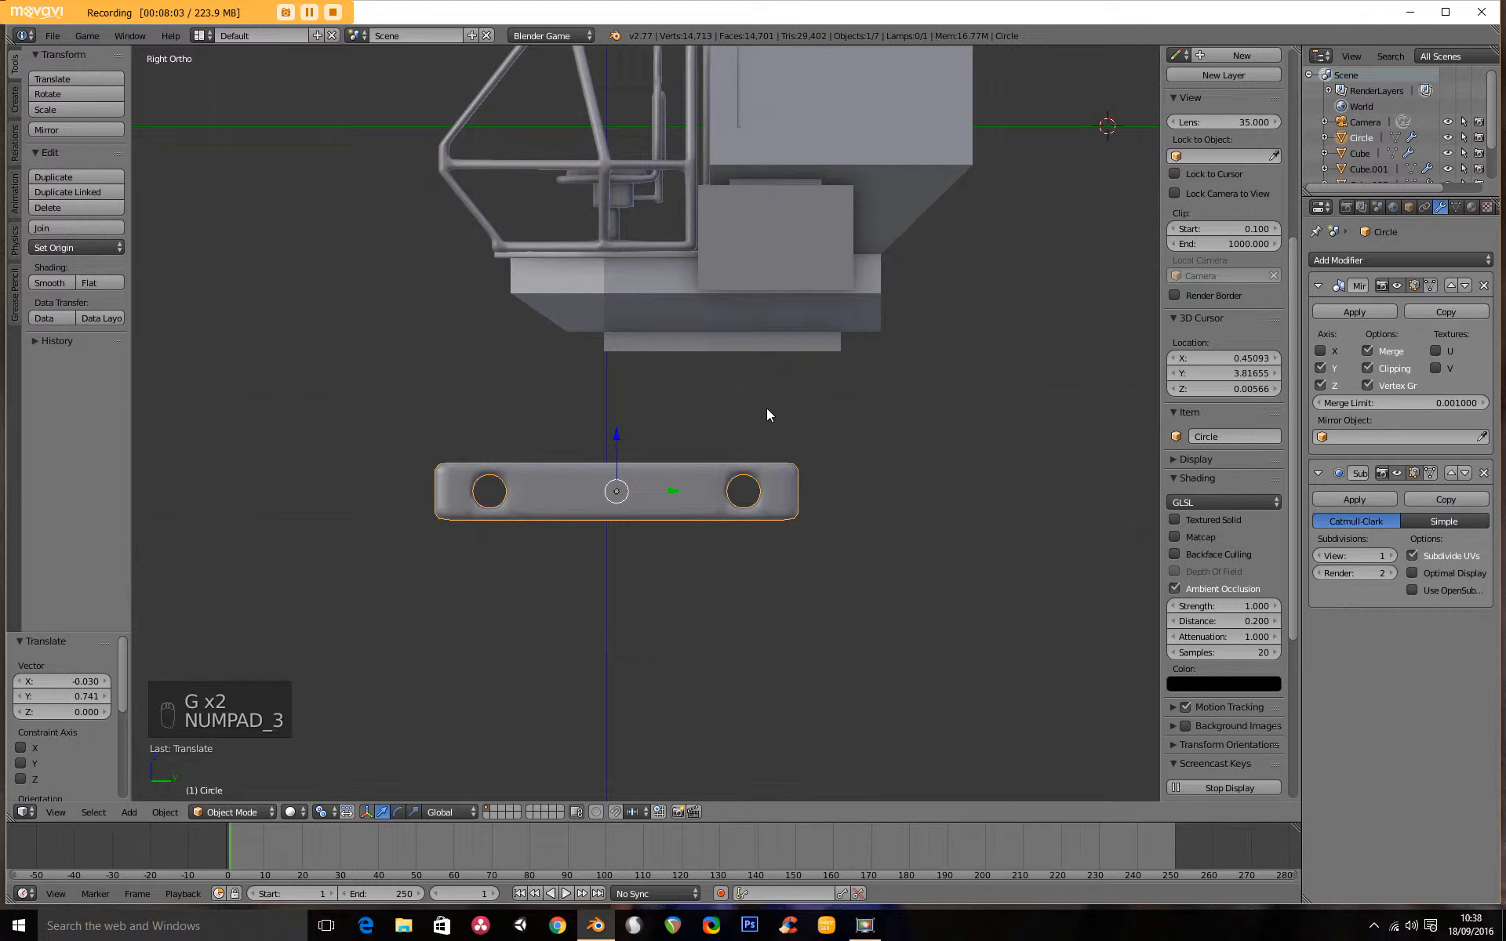
{"action": "key", "text": "g"}
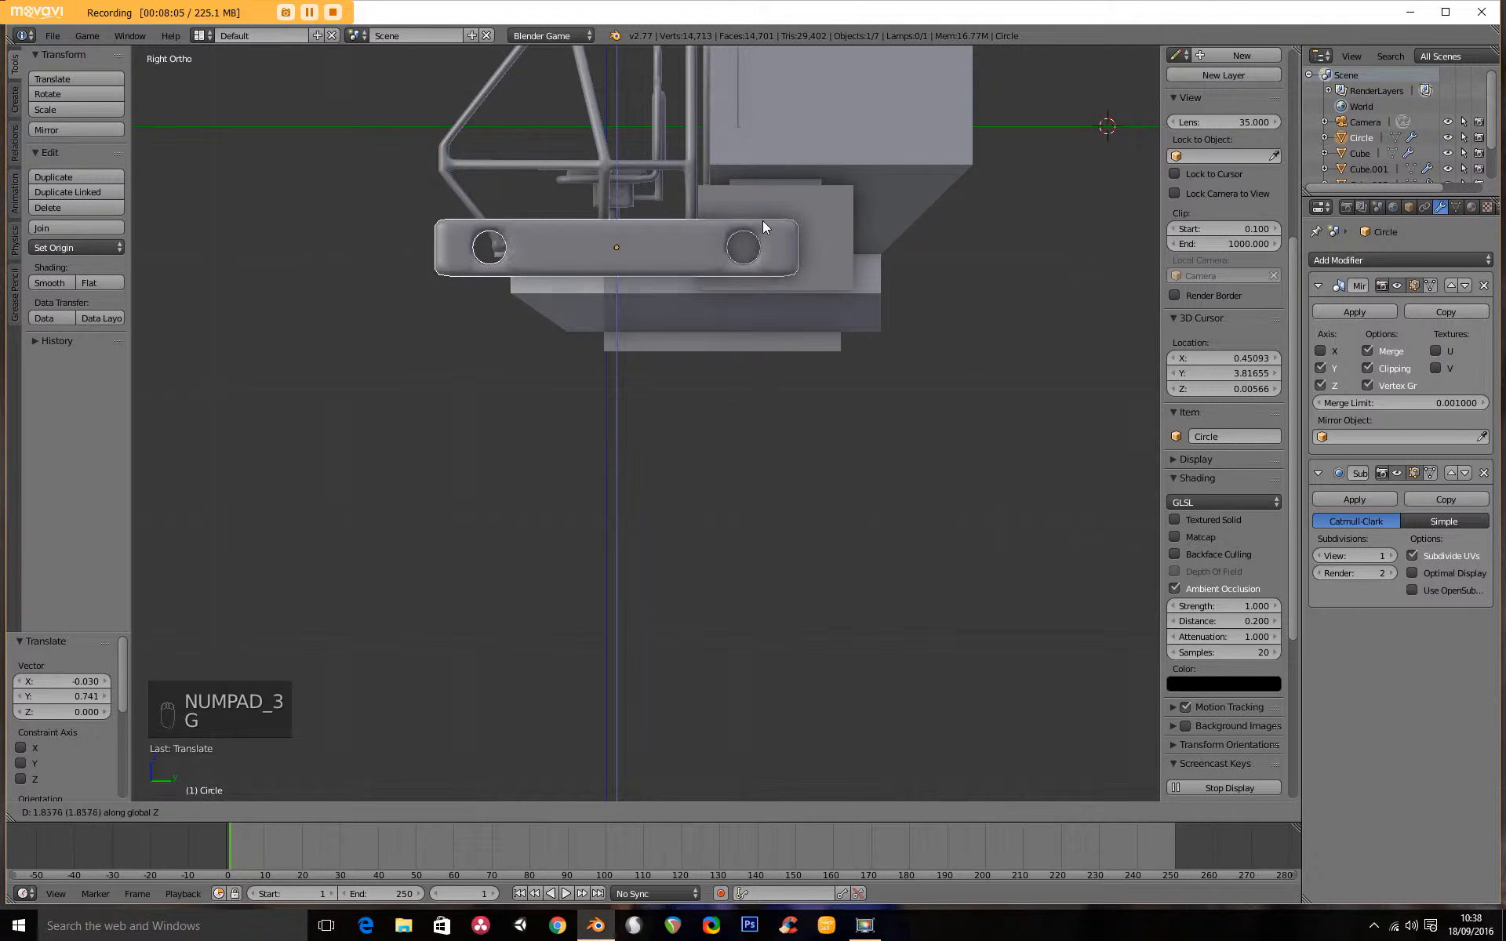
{"action": "left_click", "coordinate": [761, 209]}
{"action": "scroll", "coordinate": [694, 430], "scroll_direction": "up", "scroll_amount": 6}
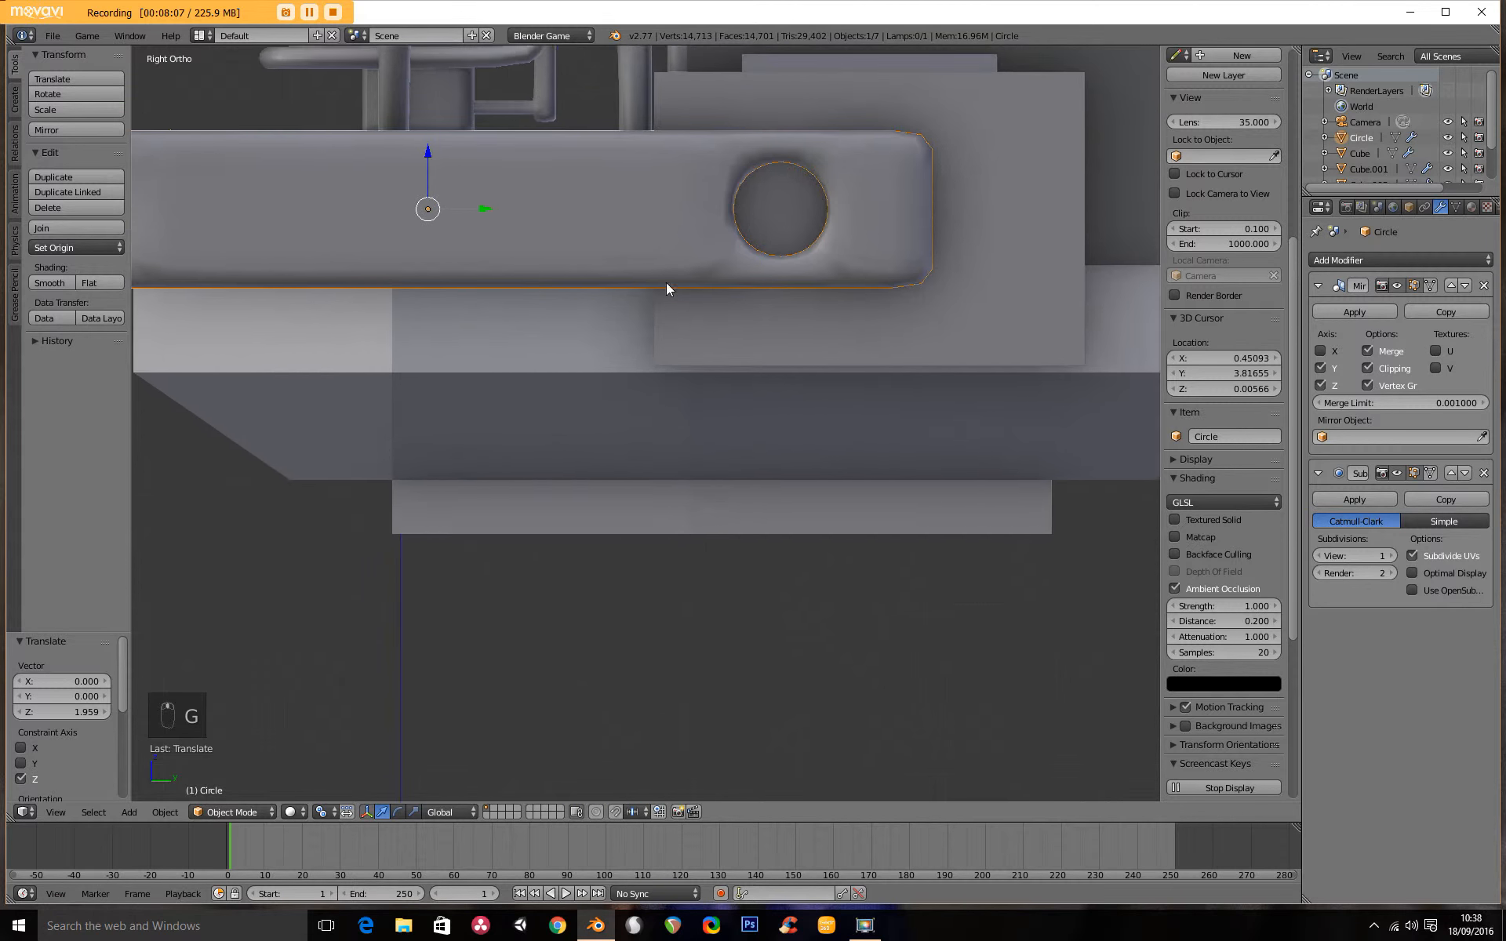
{"action": "key", "text": "g"}
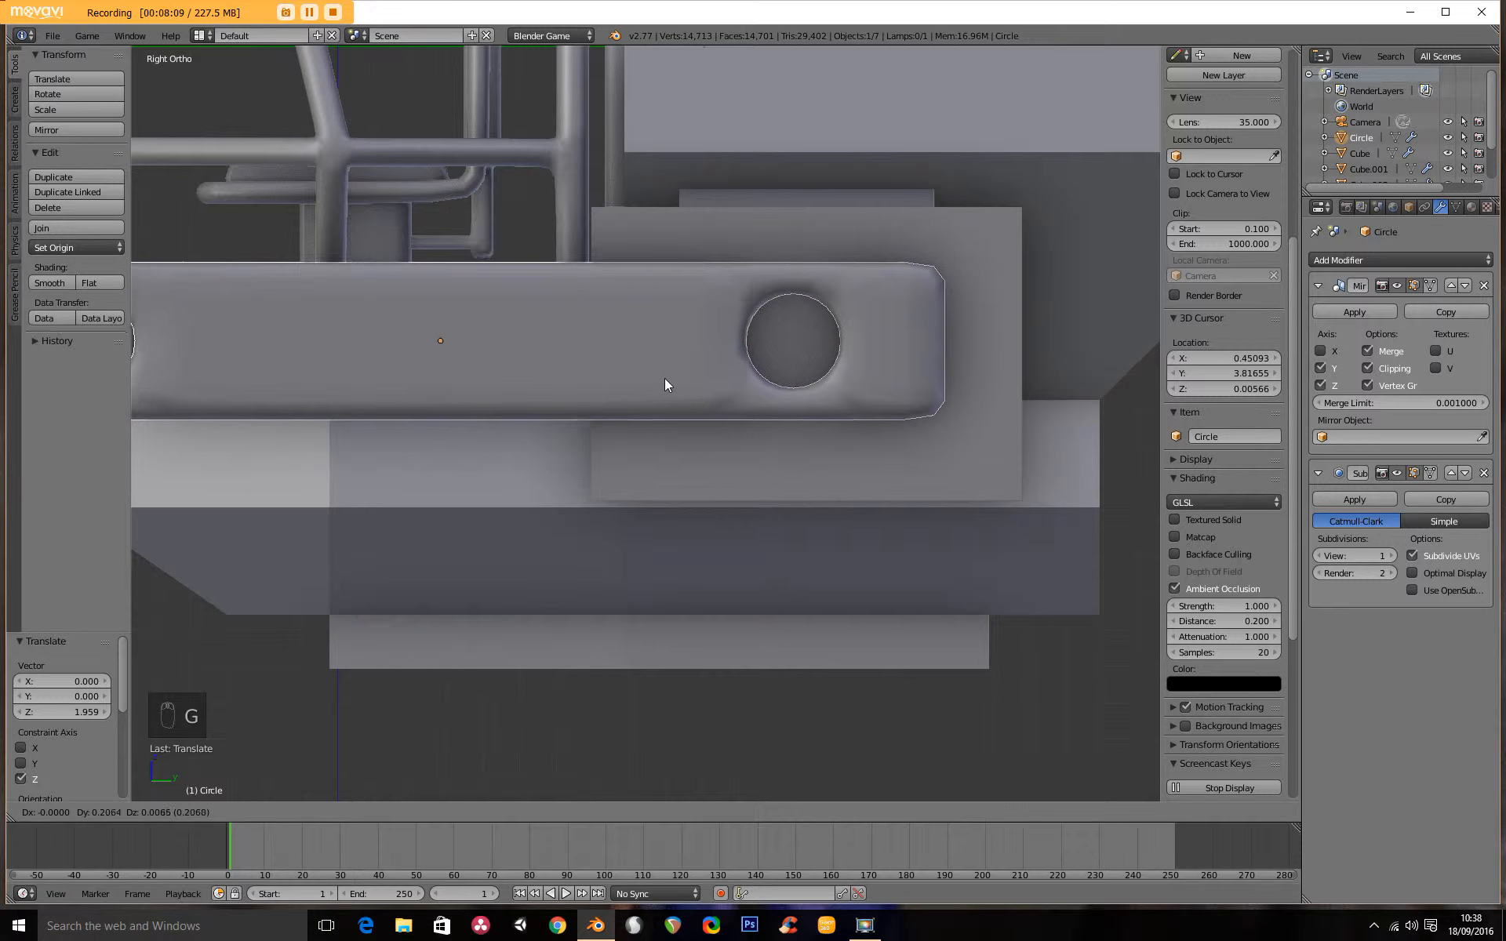
{"action": "left_click", "coordinate": [667, 386]}
{"action": "scroll", "coordinate": [618, 480], "scroll_direction": "down", "scroll_amount": 3}
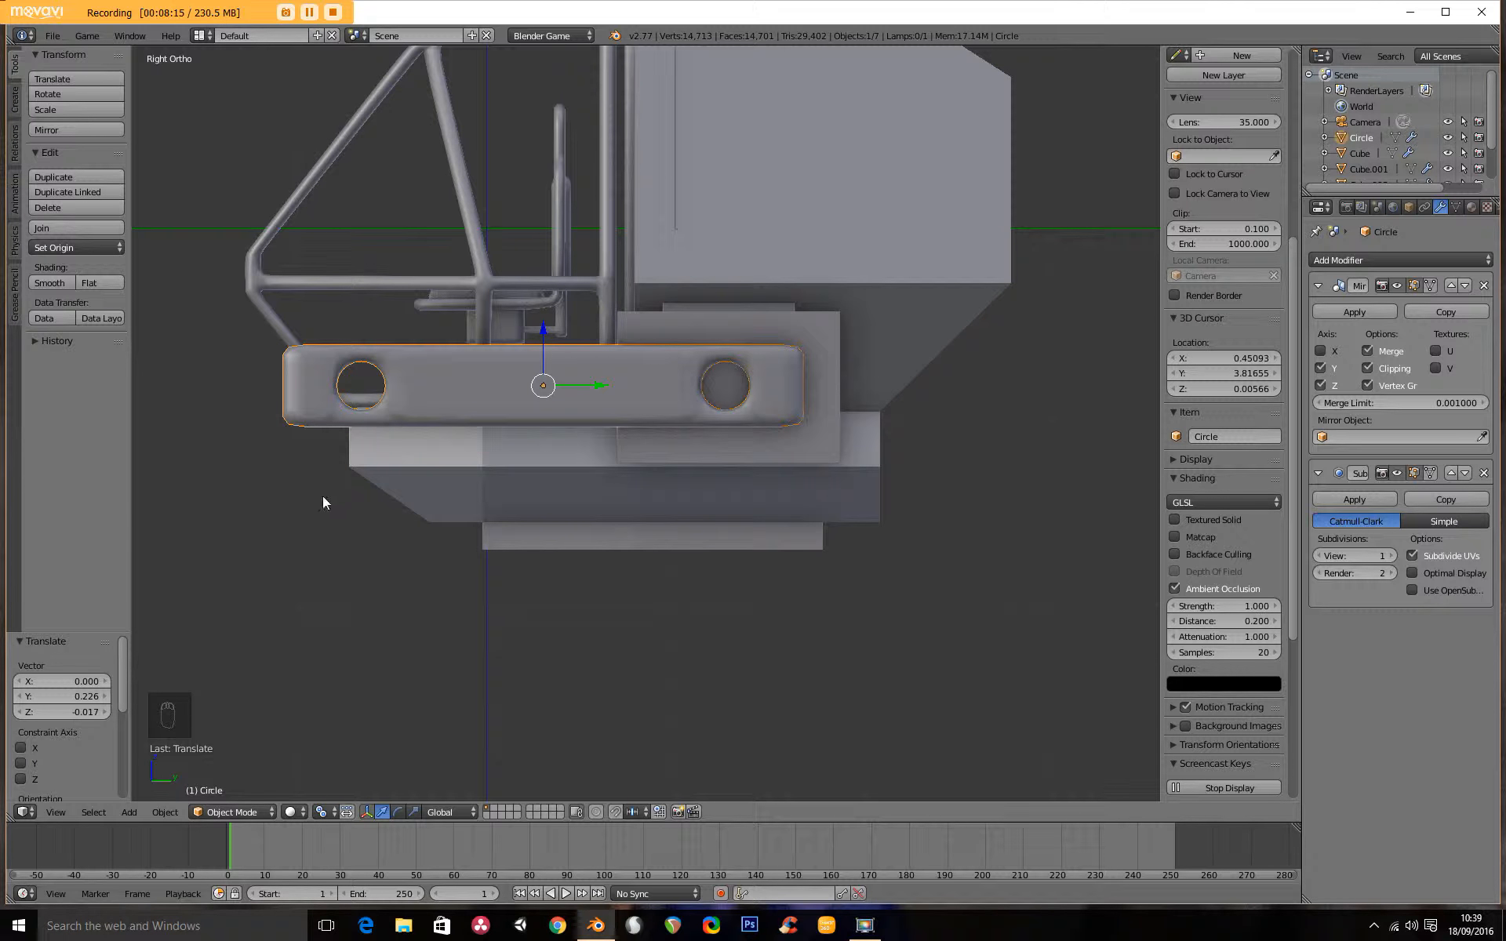
Examine how the arm sits beside the body's side plate from above and from several angles
{"action": "middle_click_drag", "start_coordinate": [399, 510], "coordinate": [373, 571]}
{"action": "key", "text": "KP_7"}
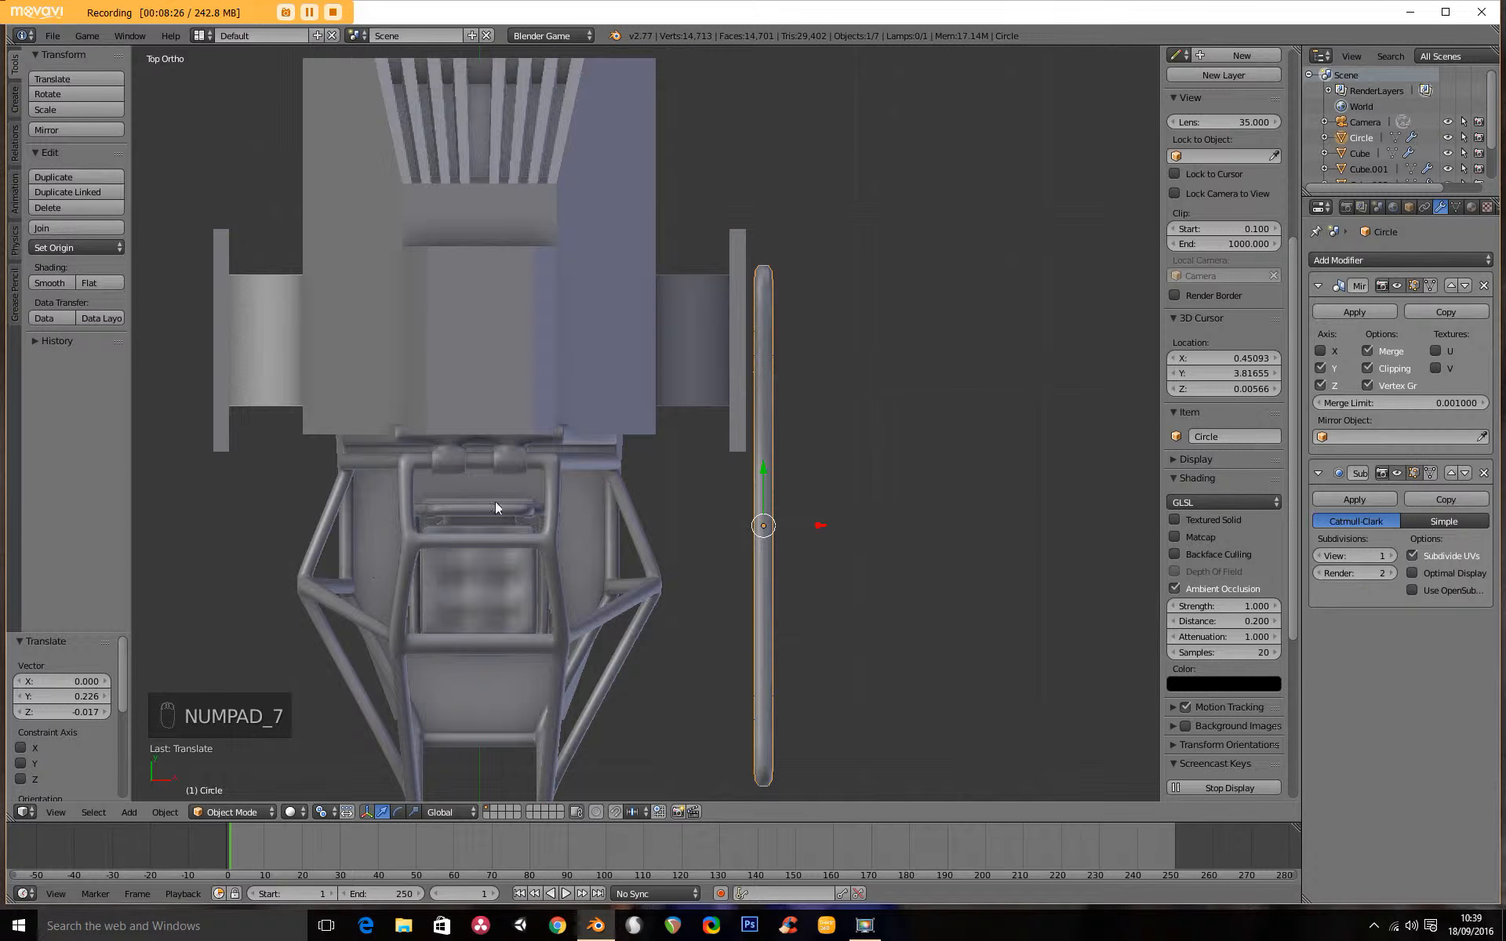
{"action": "middle_click_drag", "start_coordinate": [761, 434], "coordinate": [568, 463]}
{"action": "key", "text": "KP_7"}
{"action": "key", "text": "Tab"}
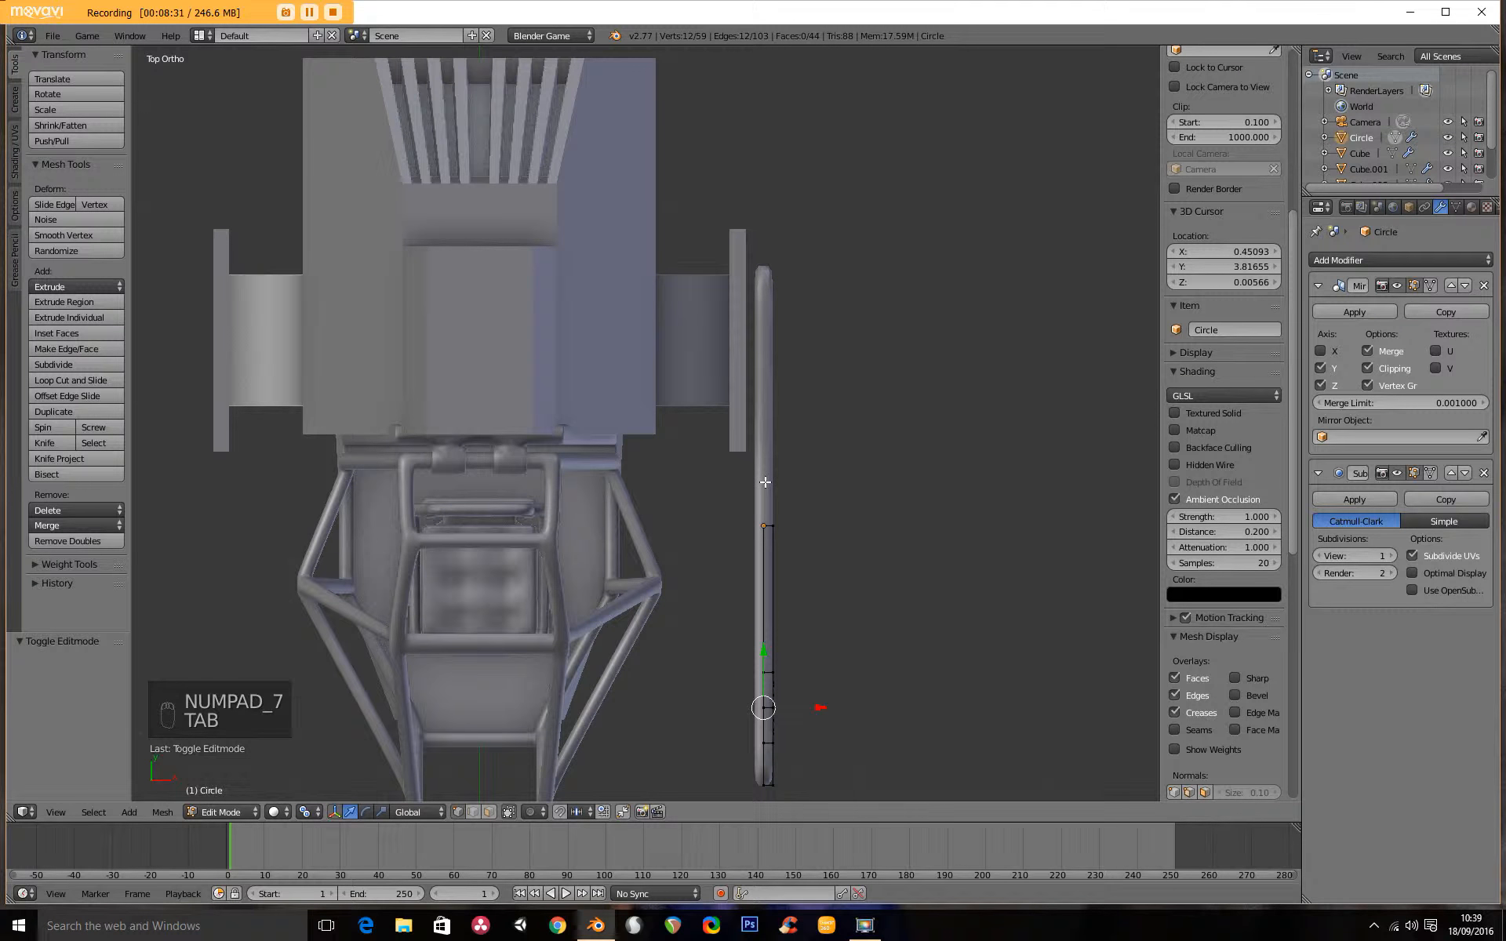
{"action": "key", "text": "Tab"}
{"action": "middle_click_drag", "start_coordinate": [826, 562], "coordinate": [674, 471]}
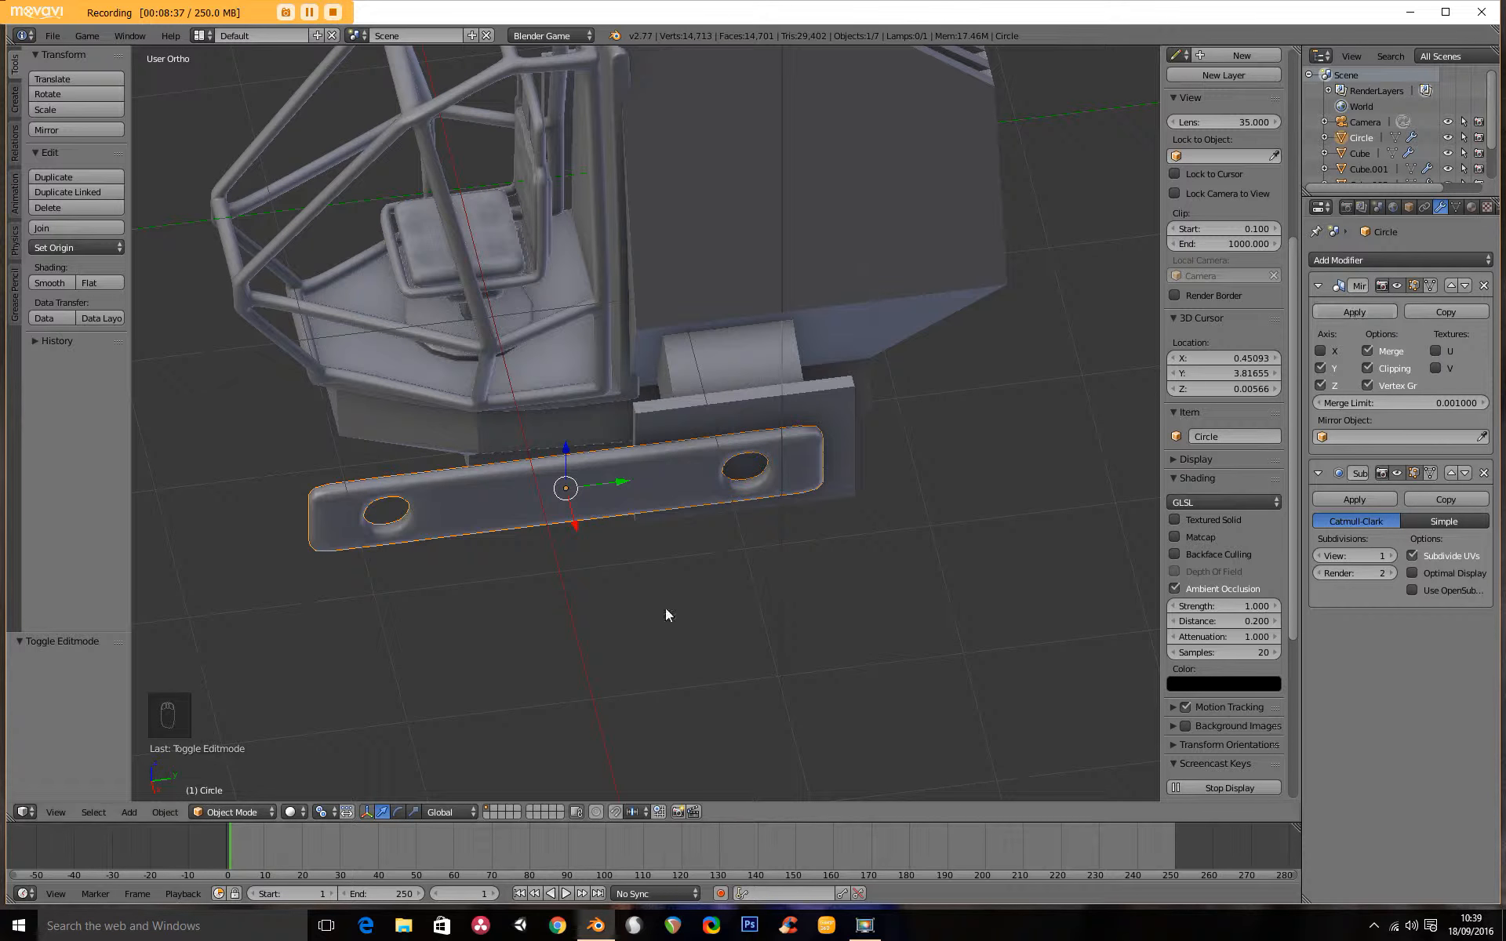
{"action": "middle_click_drag", "start_coordinate": [488, 447], "coordinate": [770, 549]}
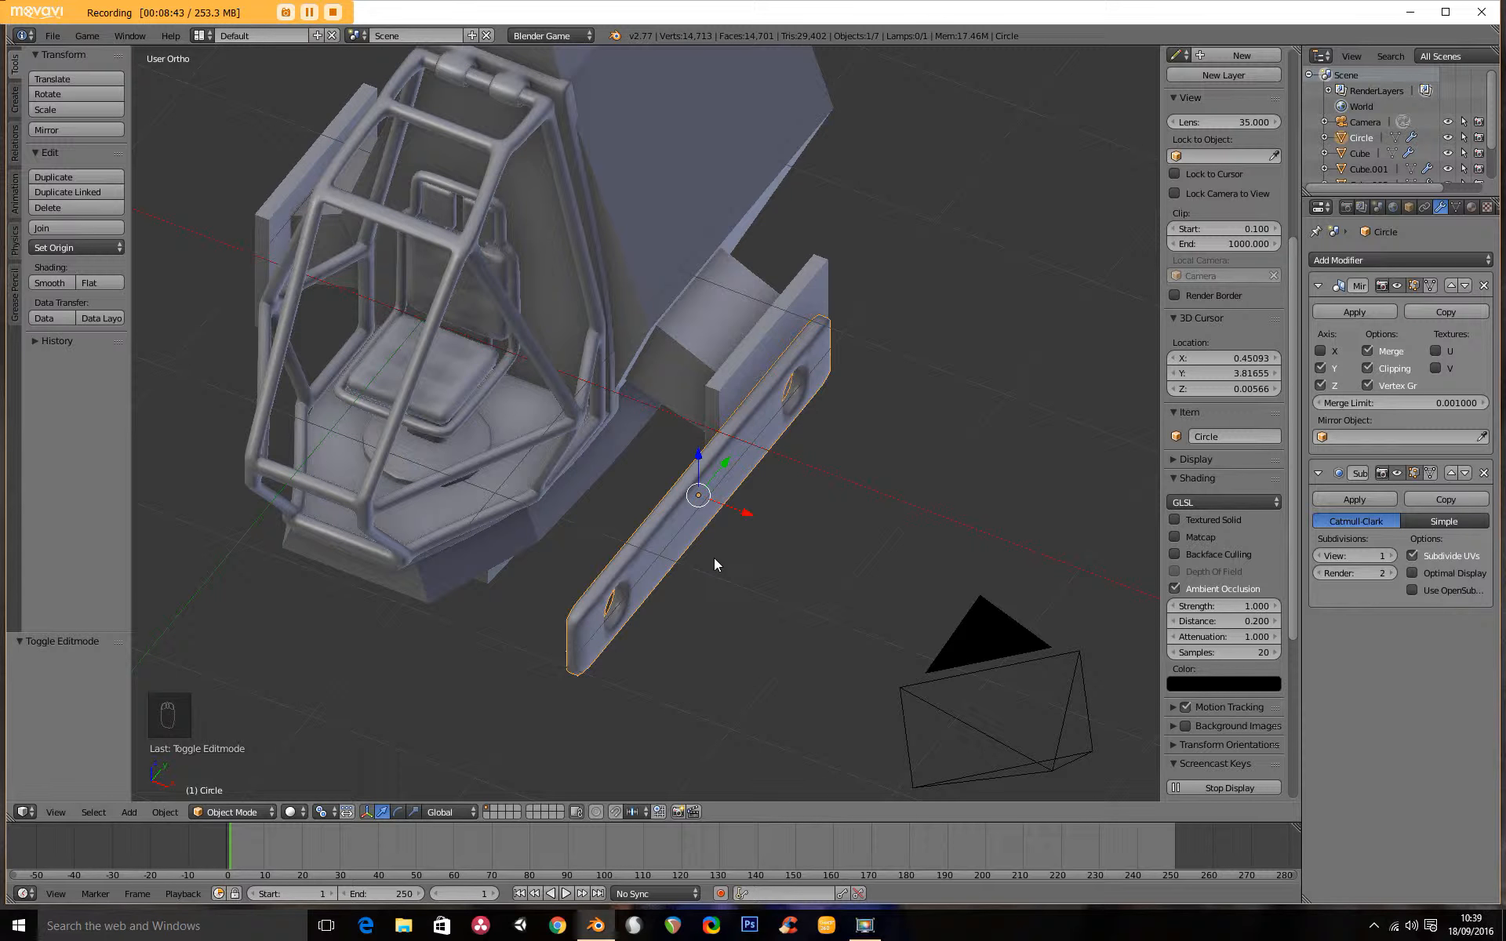
Select the vehicle's main body in the top view and rename it "mech body"
{"action": "key", "text": "KP_7"}
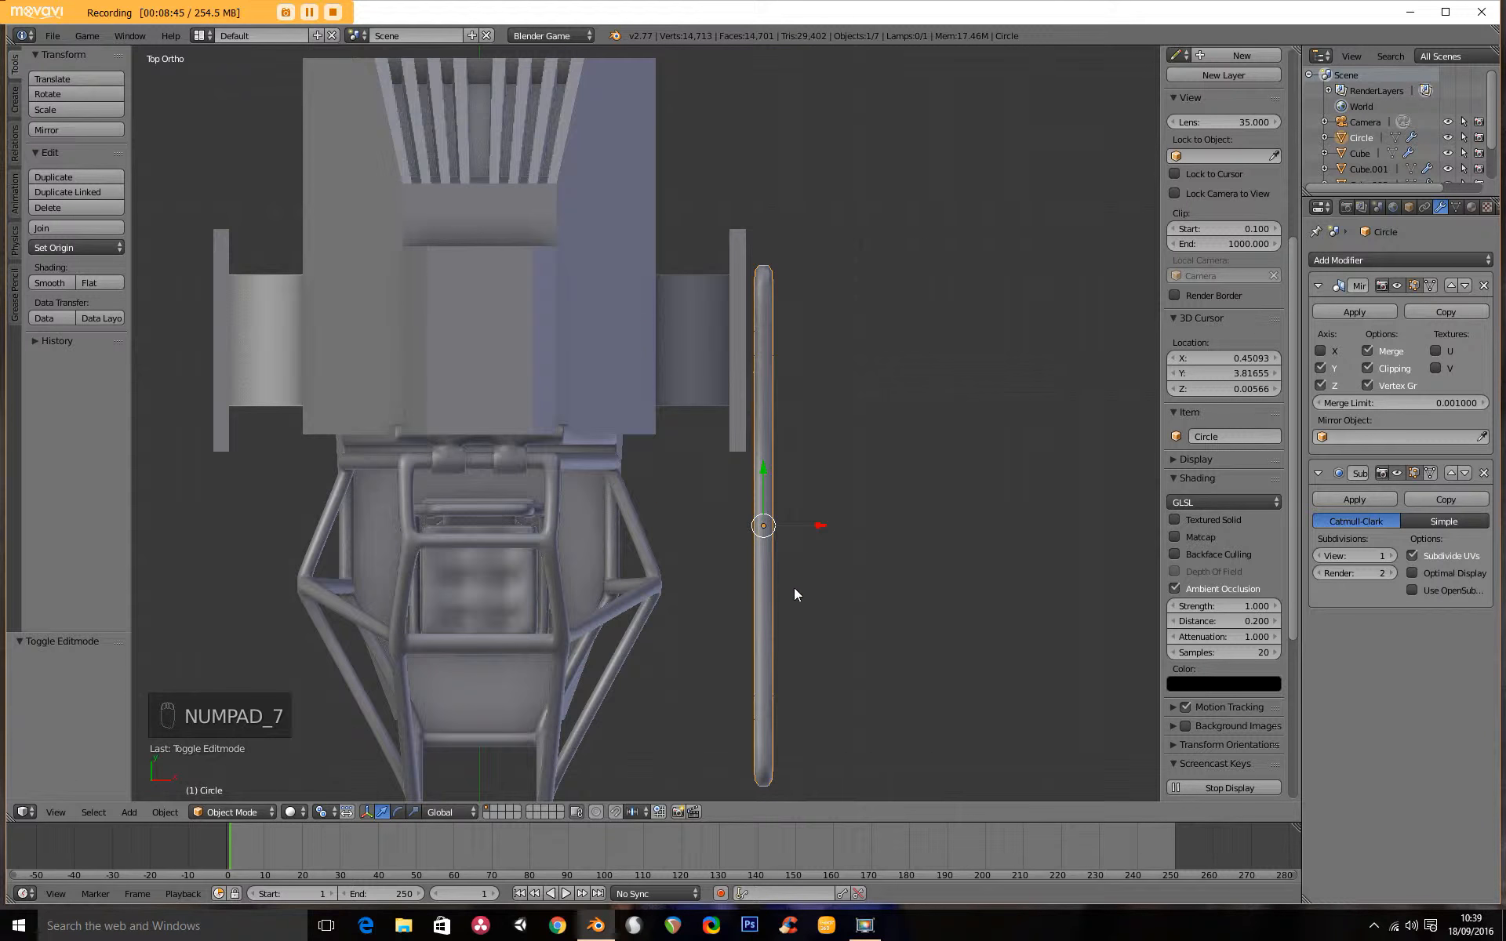
{"action": "middle_click_drag", "start_coordinate": [794, 586], "coordinate": [661, 520], "text": "shift"}
{"action": "scroll", "coordinate": [661, 520], "scroll_direction": "up", "scroll_amount": 3}
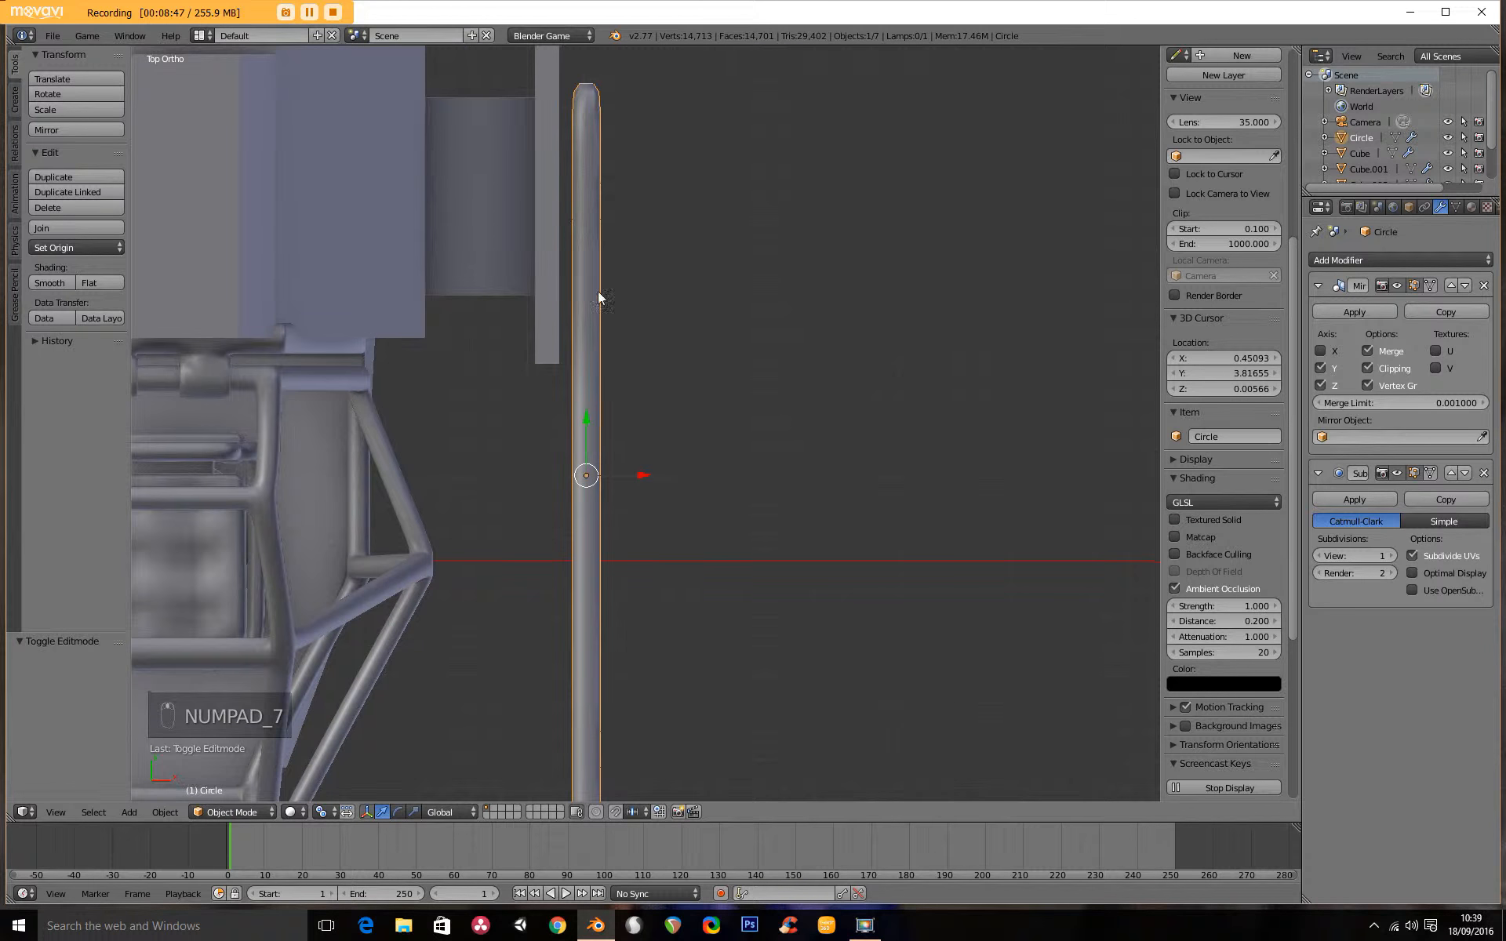
{"action": "right_click", "coordinate": [455, 237]}
{"action": "left_click", "coordinate": [1238, 437]}
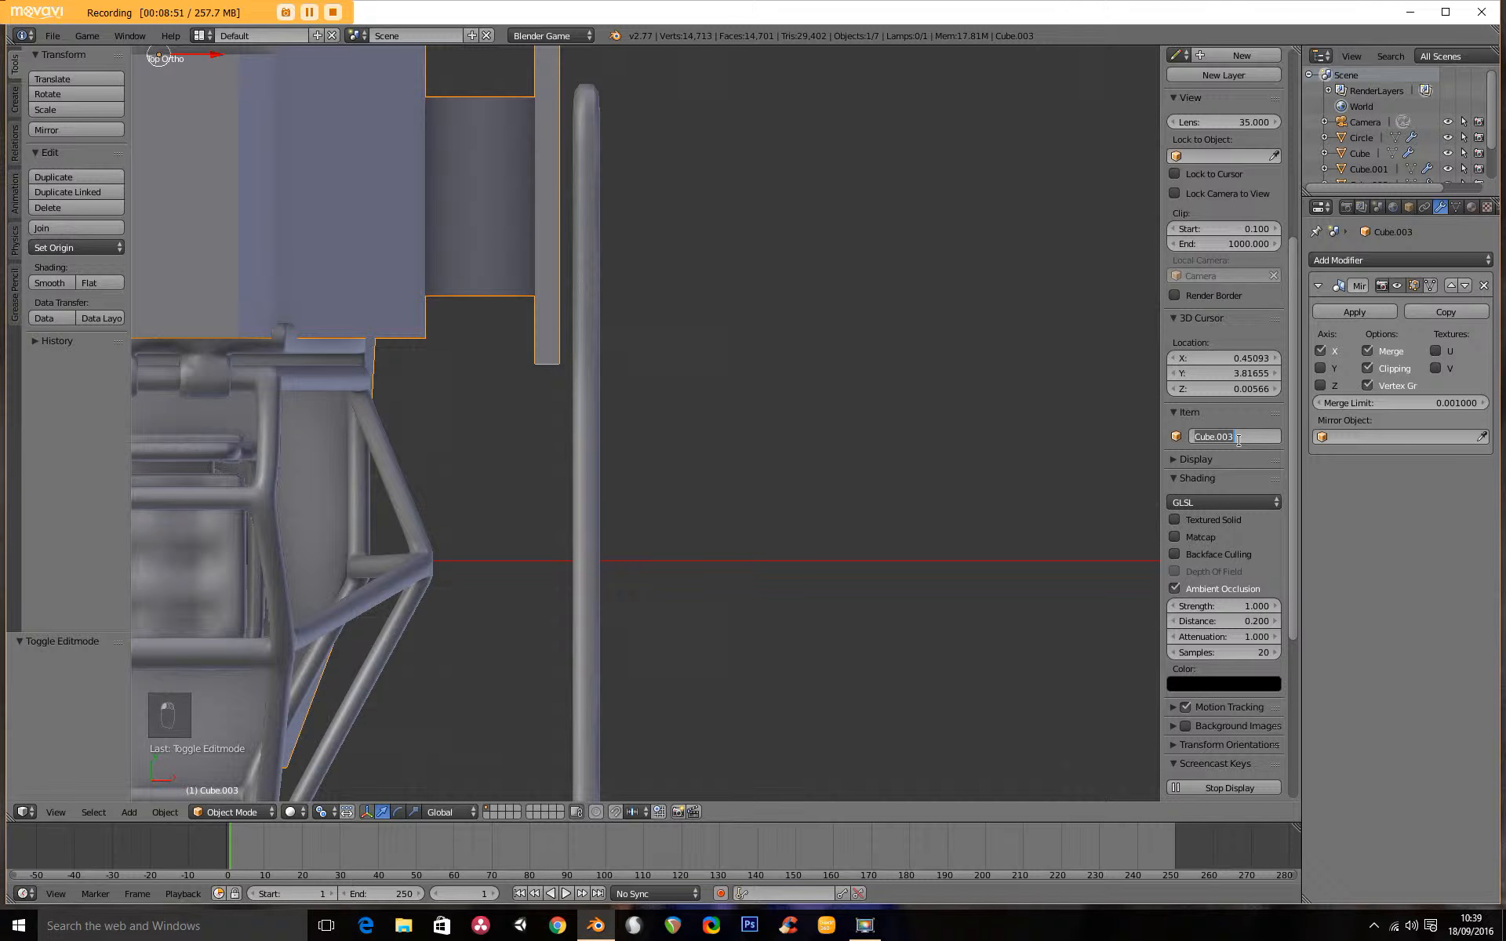
{"action": "type", "text": "mi"}
{"action": "type", "text": "ch body"}
{"action": "key", "text": "Return"}
Select the seat inside the cockpit and rename it "mech chair"
{"action": "middle_click_drag", "start_coordinate": [784, 561], "coordinate": [1034, 411], "text": "shift"}
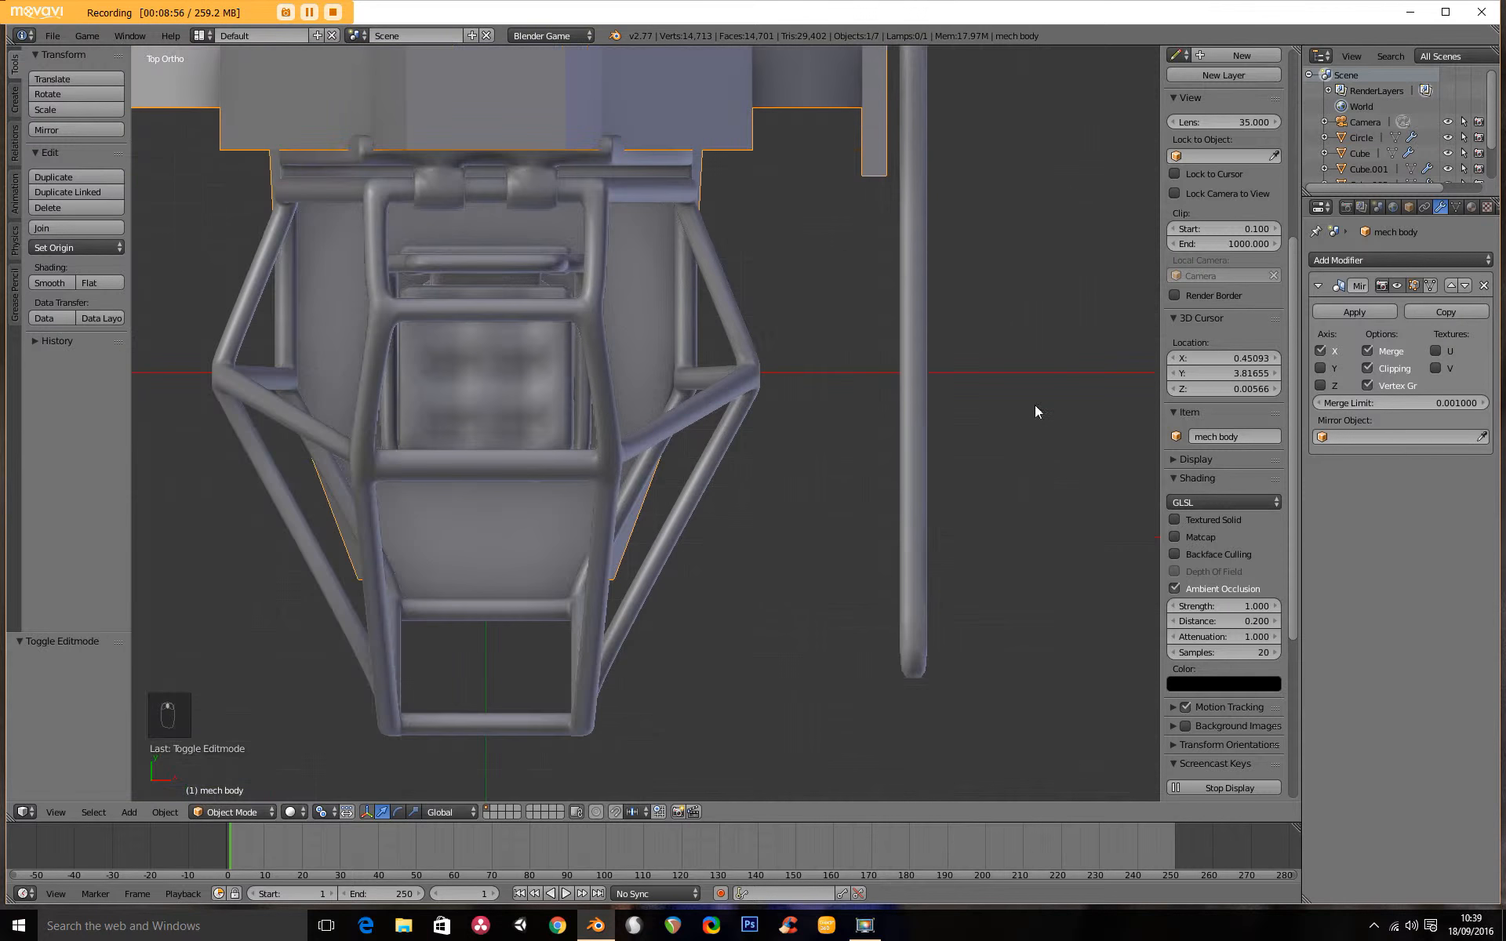
{"action": "right_click", "coordinate": [515, 404]}
{"action": "left_click", "coordinate": [1213, 441]}
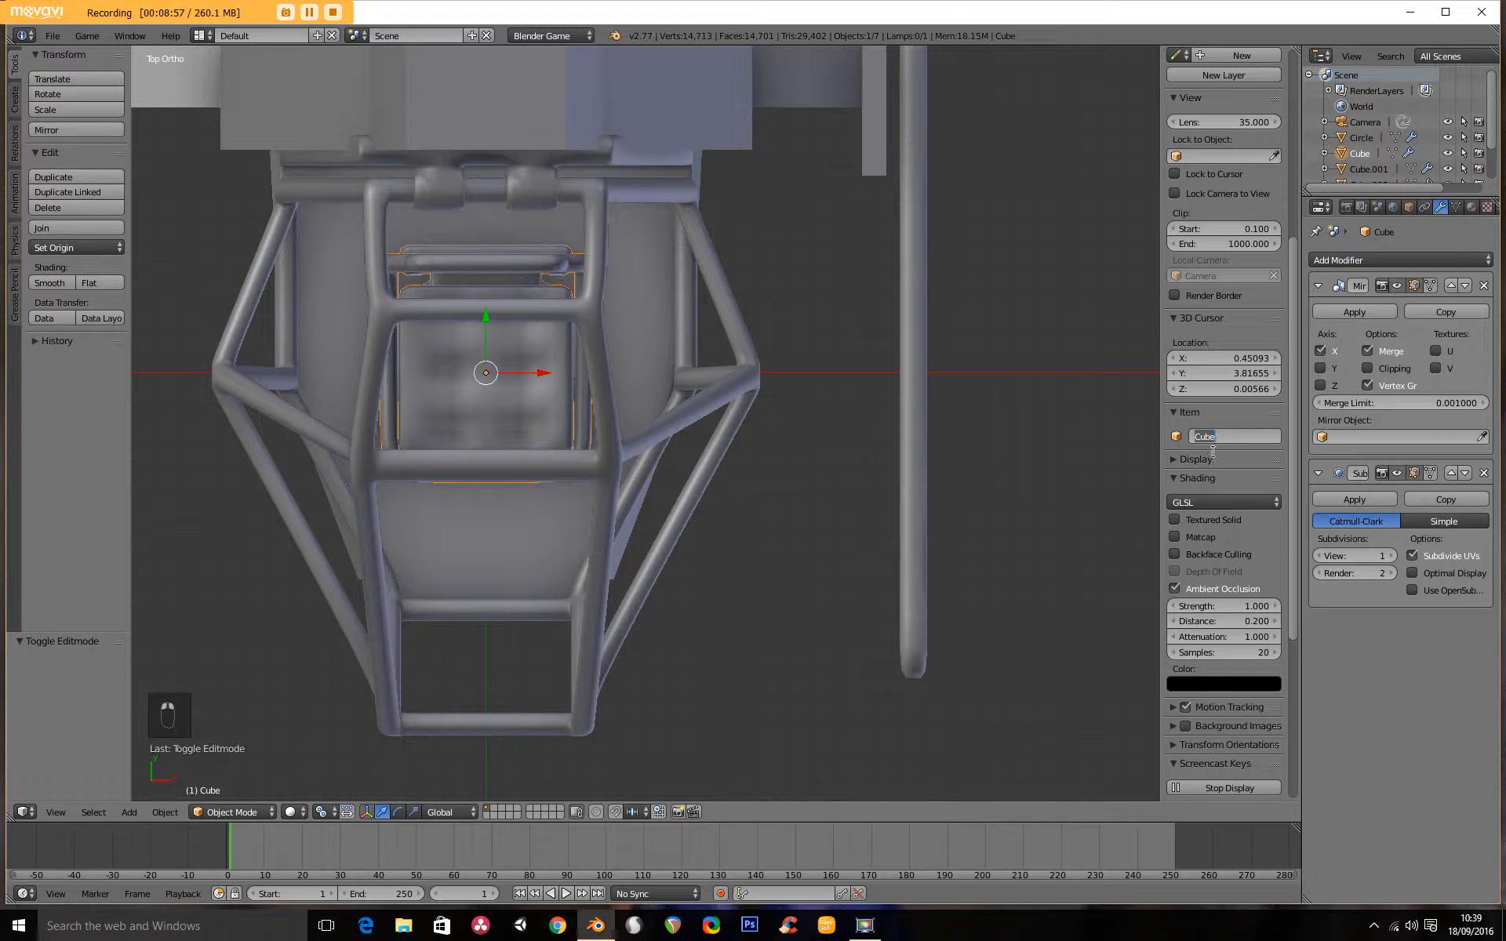
{"action": "type", "text": "mech chair"}
{"action": "key", "text": "Return"}
Select the tubular frame around the cockpit and rename it "mech cage"
{"action": "right_click", "coordinate": [737, 391]}
{"action": "left_click", "coordinate": [1254, 442]}
{"action": "type", "text": "m"}
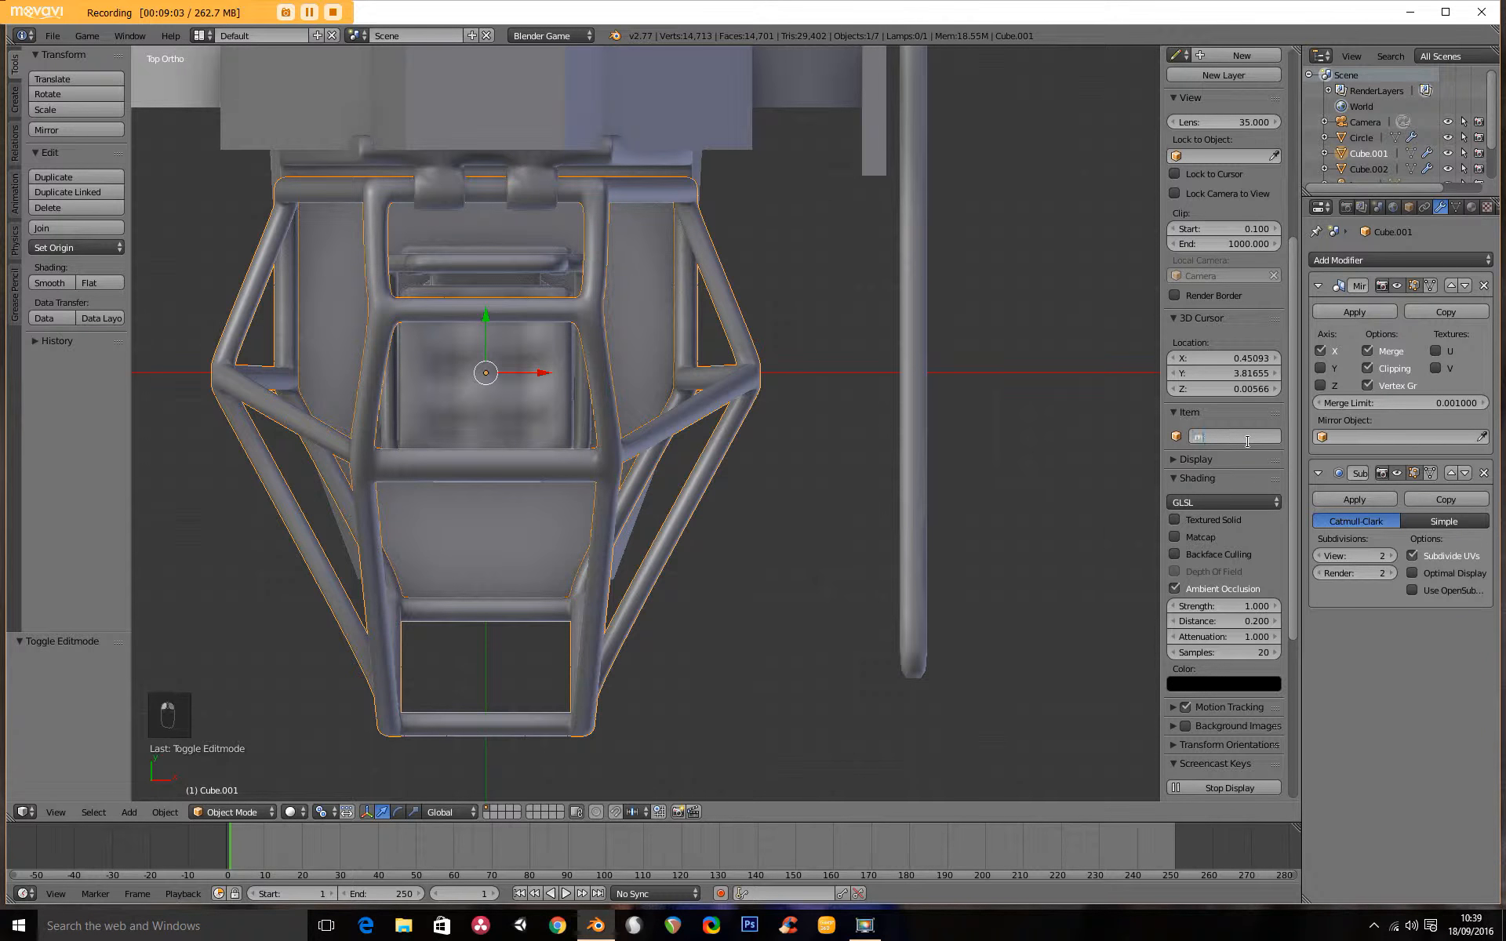
{"action": "type", "text": "ech cage"}
{"action": "key", "text": "Return"}
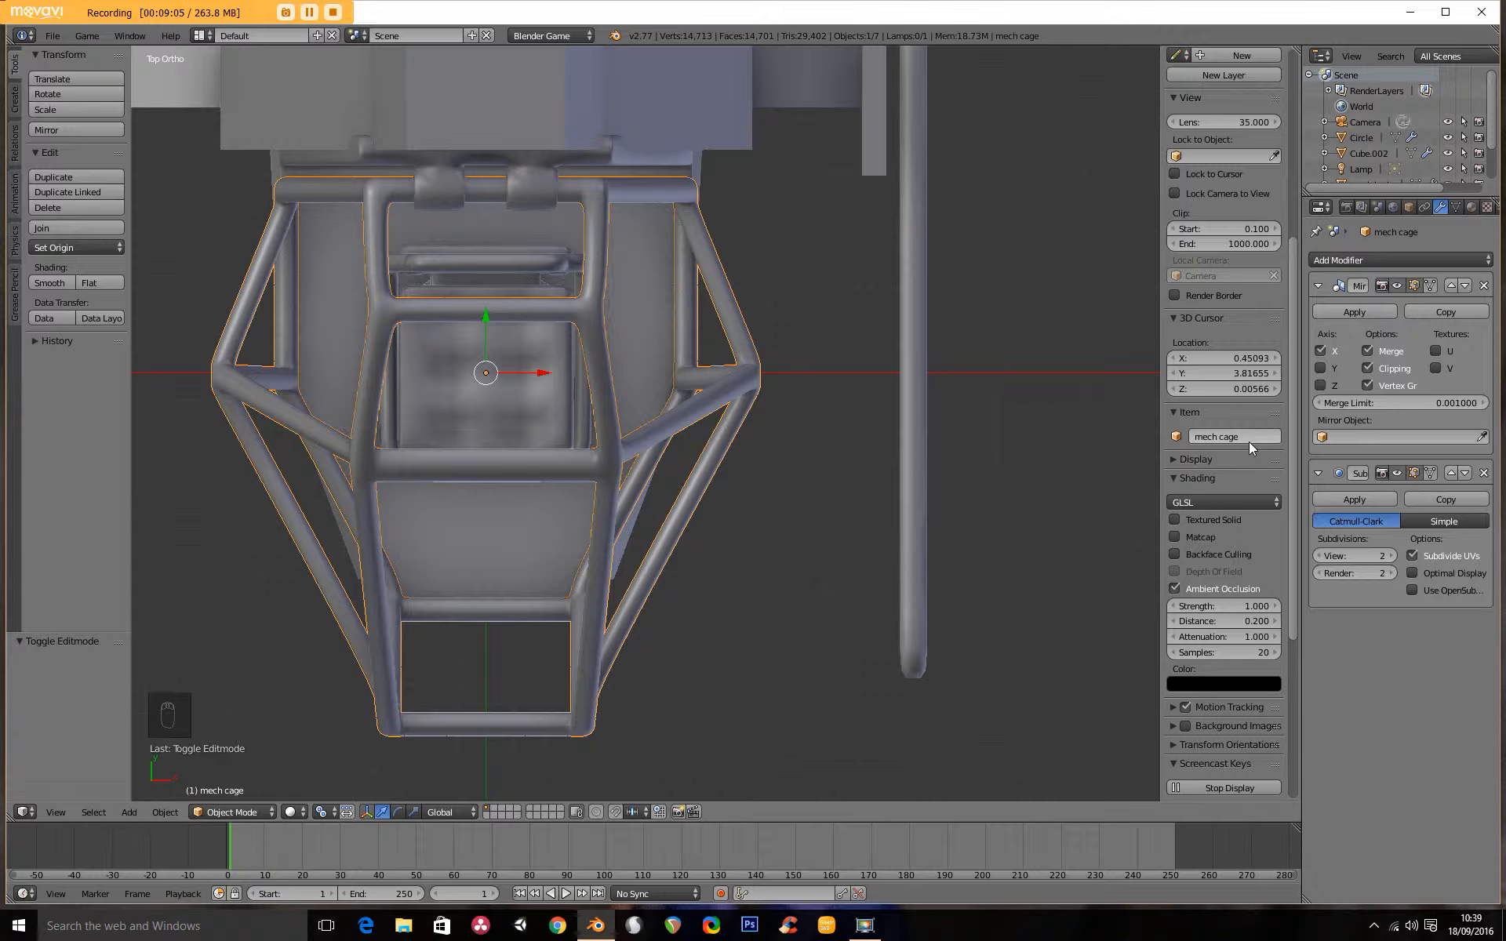
Select the arm beside the mech in the top view and rename it "mech leg1"
{"action": "right_click", "coordinate": [907, 416]}
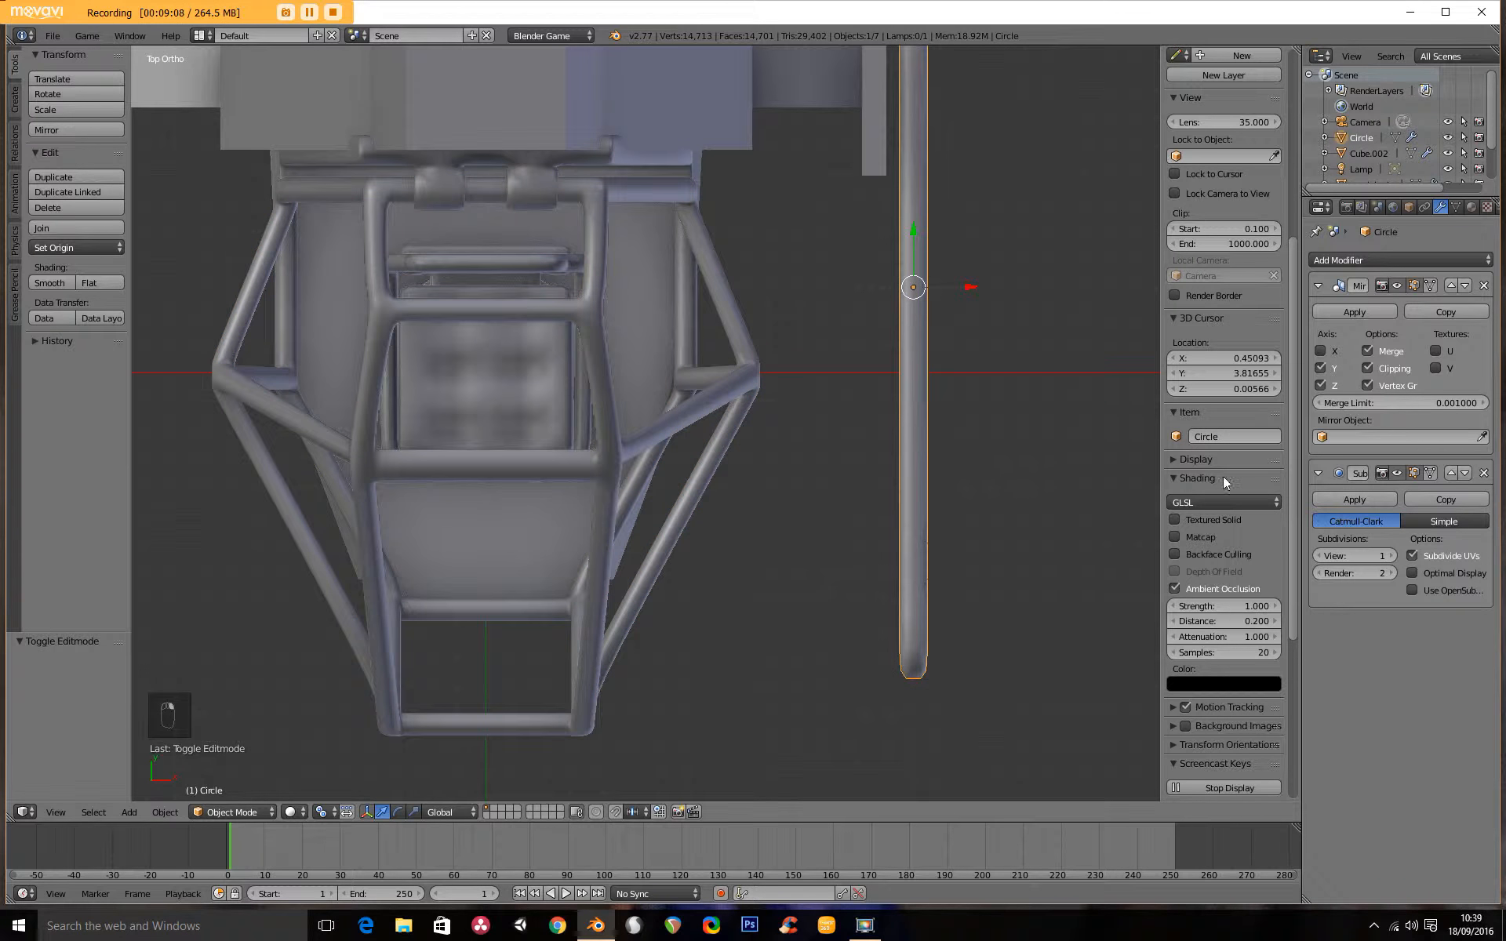
{"action": "key", "text": "BackSpace"}
{"action": "type", "text": "le"}
{"action": "key", "text": "BackSpace"}
{"action": "key", "text": "BackSpace"}
{"action": "type", "text": "m"}
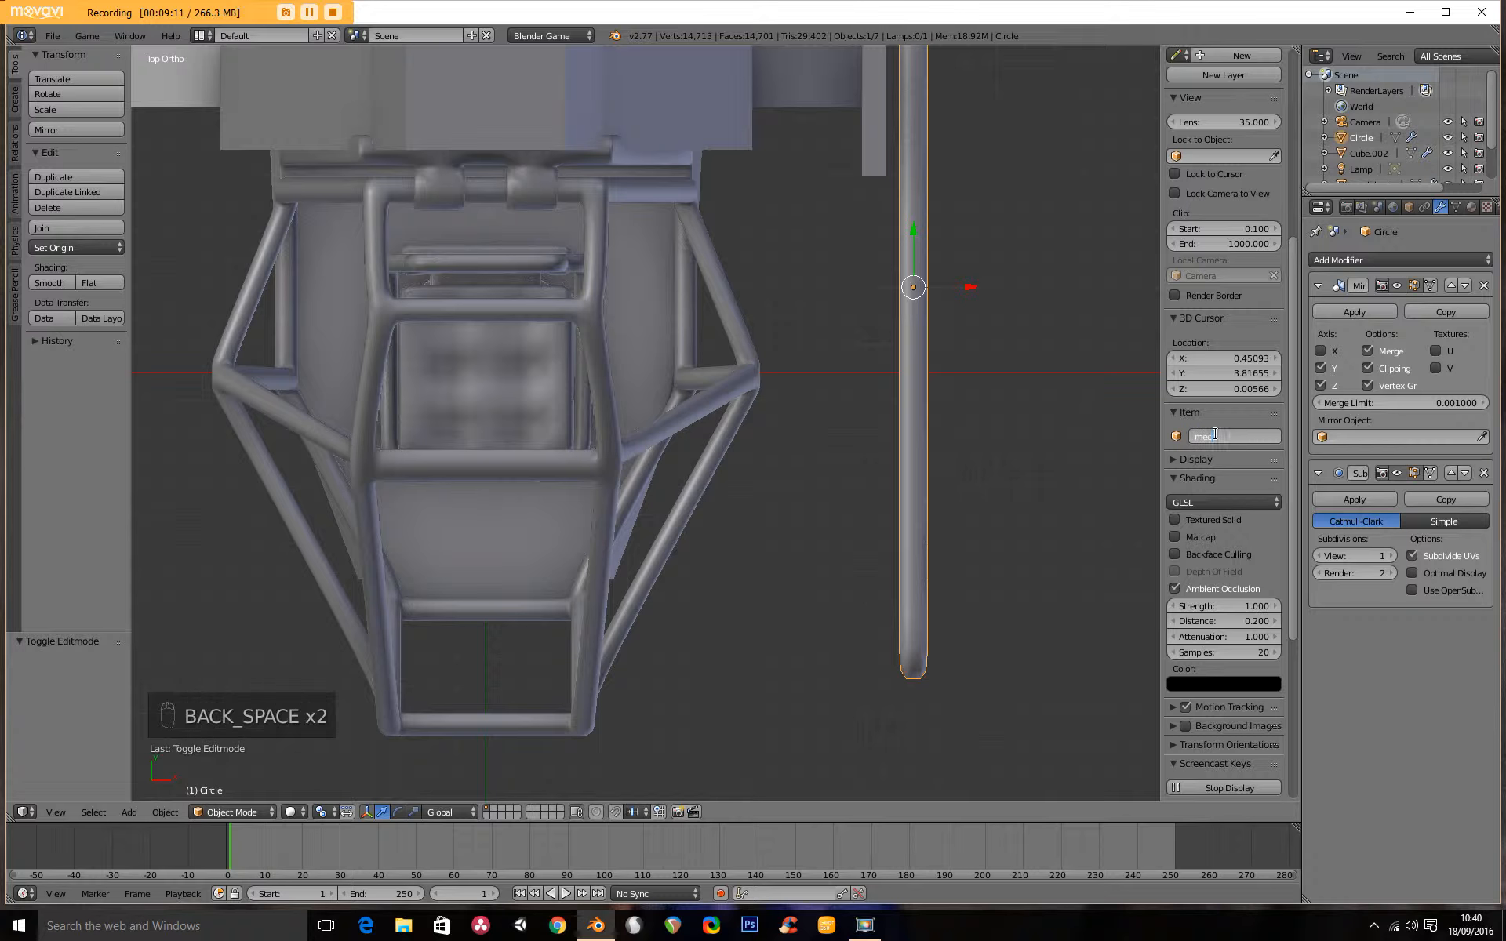
{"action": "type", "text": "ech leg1"}
{"action": "key", "text": "Return"}
Duplicate mech leg1 in place in the top view and enlarge the outliner so all objects are listed
{"action": "middle_click_drag", "start_coordinate": [866, 402], "coordinate": [759, 342]}
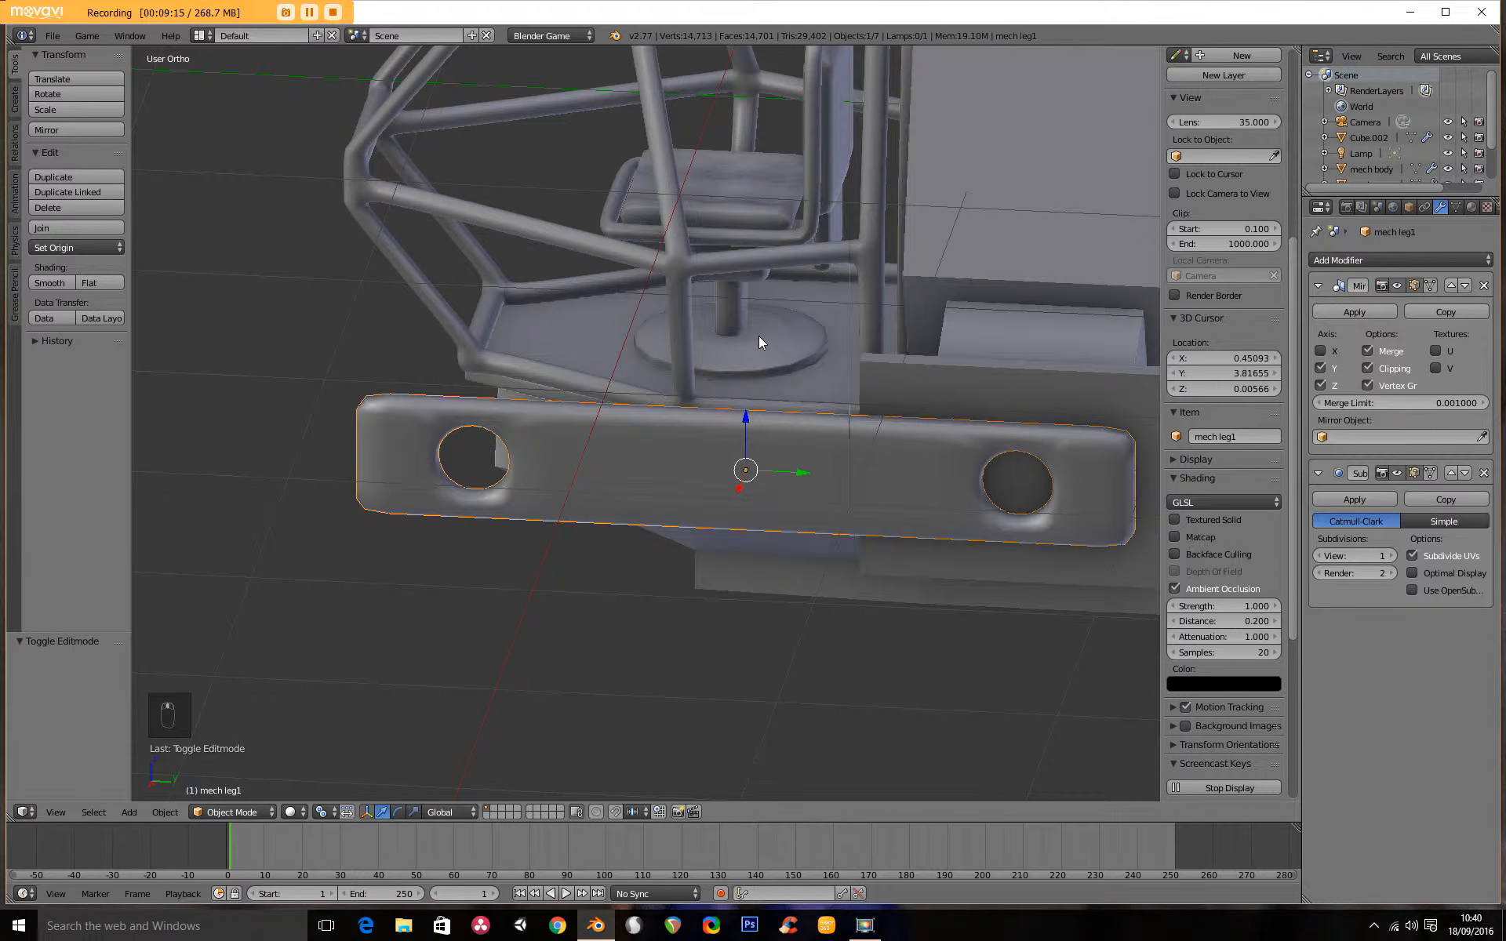
{"action": "key", "text": "KP_7"}
{"action": "scroll", "coordinate": [640, 388], "scroll_direction": "down", "scroll_amount": 1}
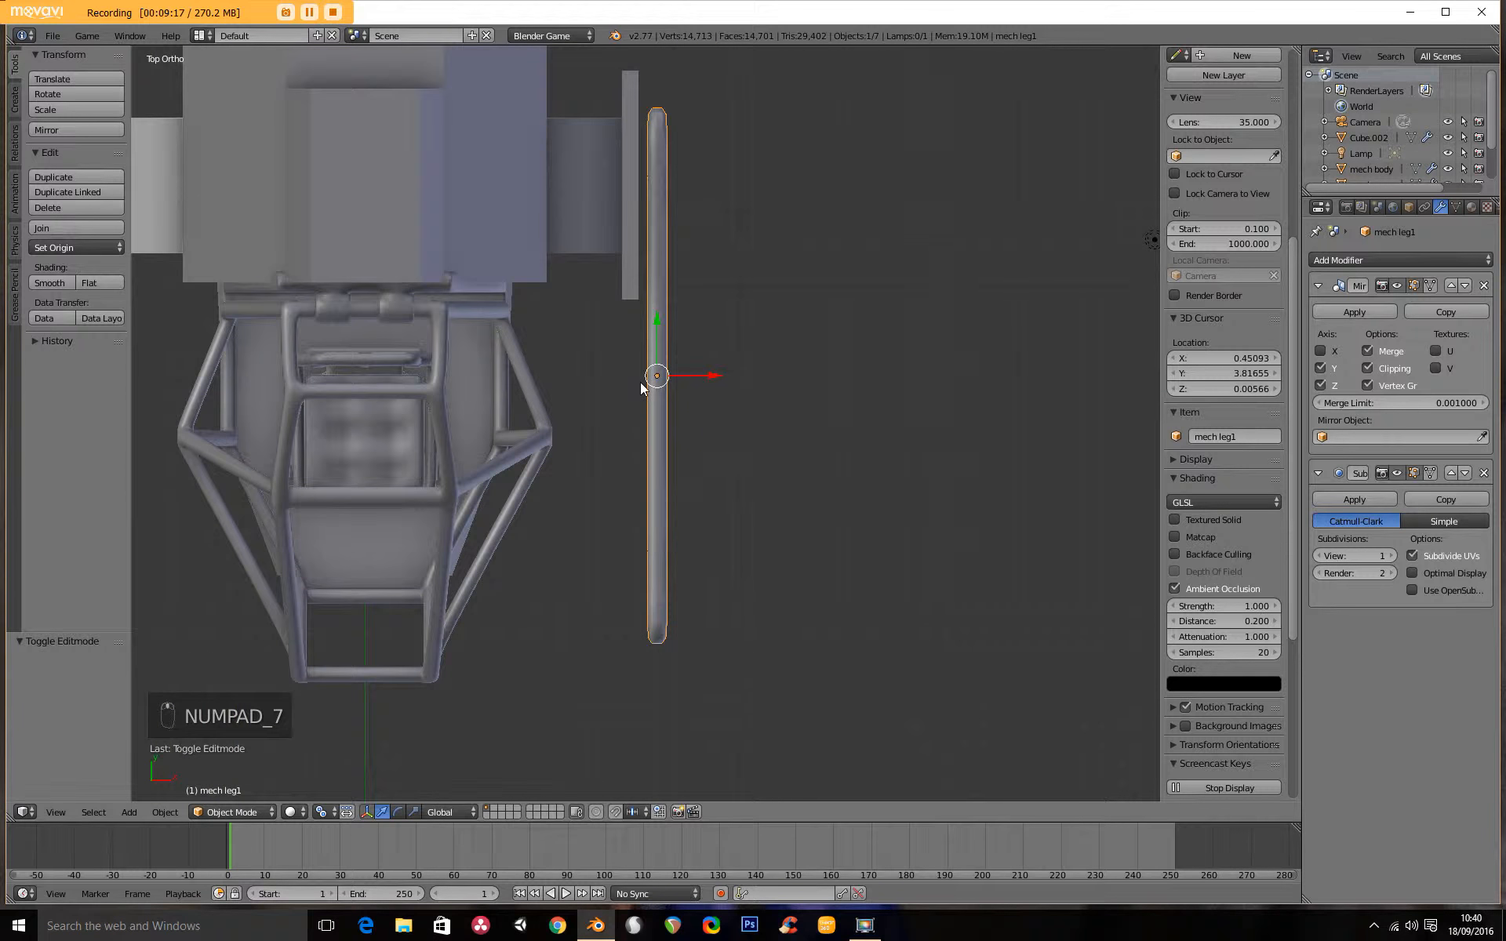
{"action": "scroll", "coordinate": [652, 377], "scroll_direction": "up", "scroll_amount": 7}
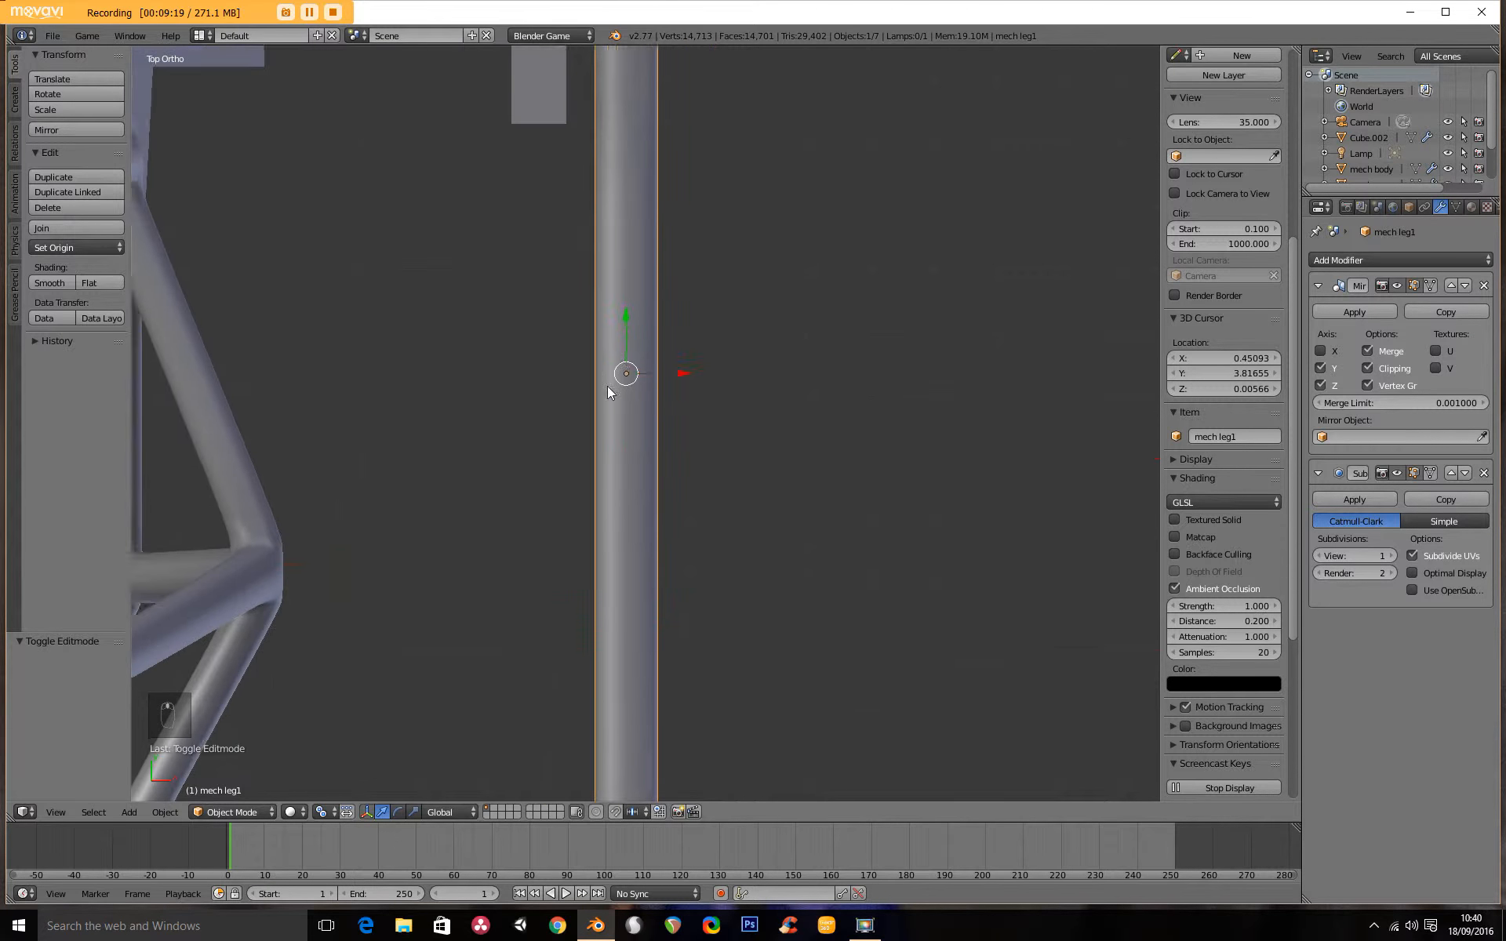
{"action": "scroll", "coordinate": [627, 432], "scroll_direction": "up", "scroll_amount": 1}
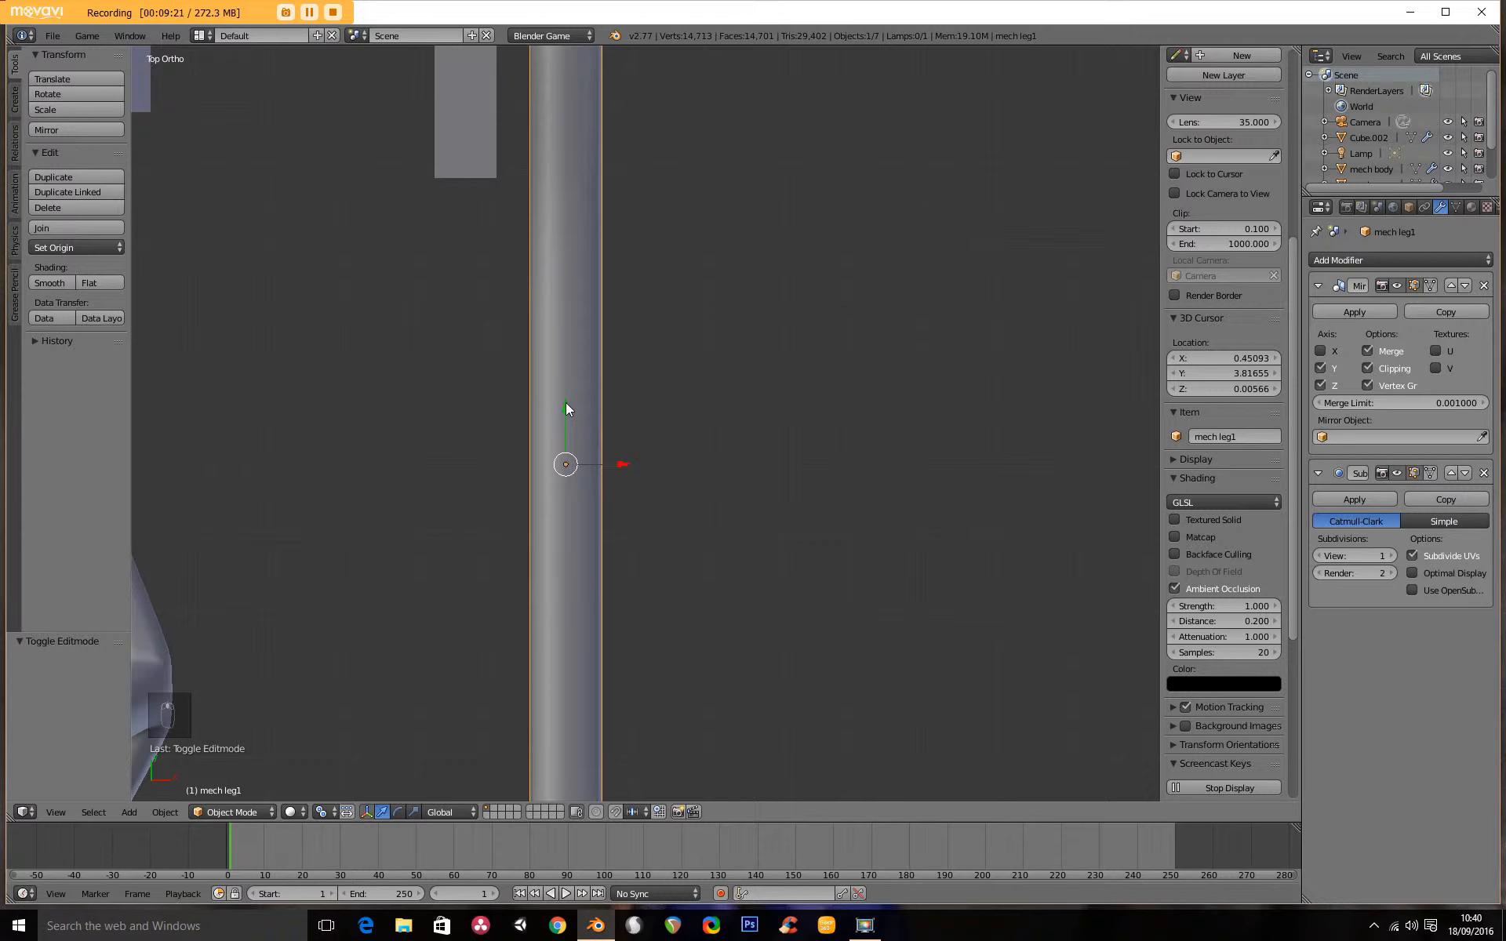
{"action": "key", "text": "shift+d"}
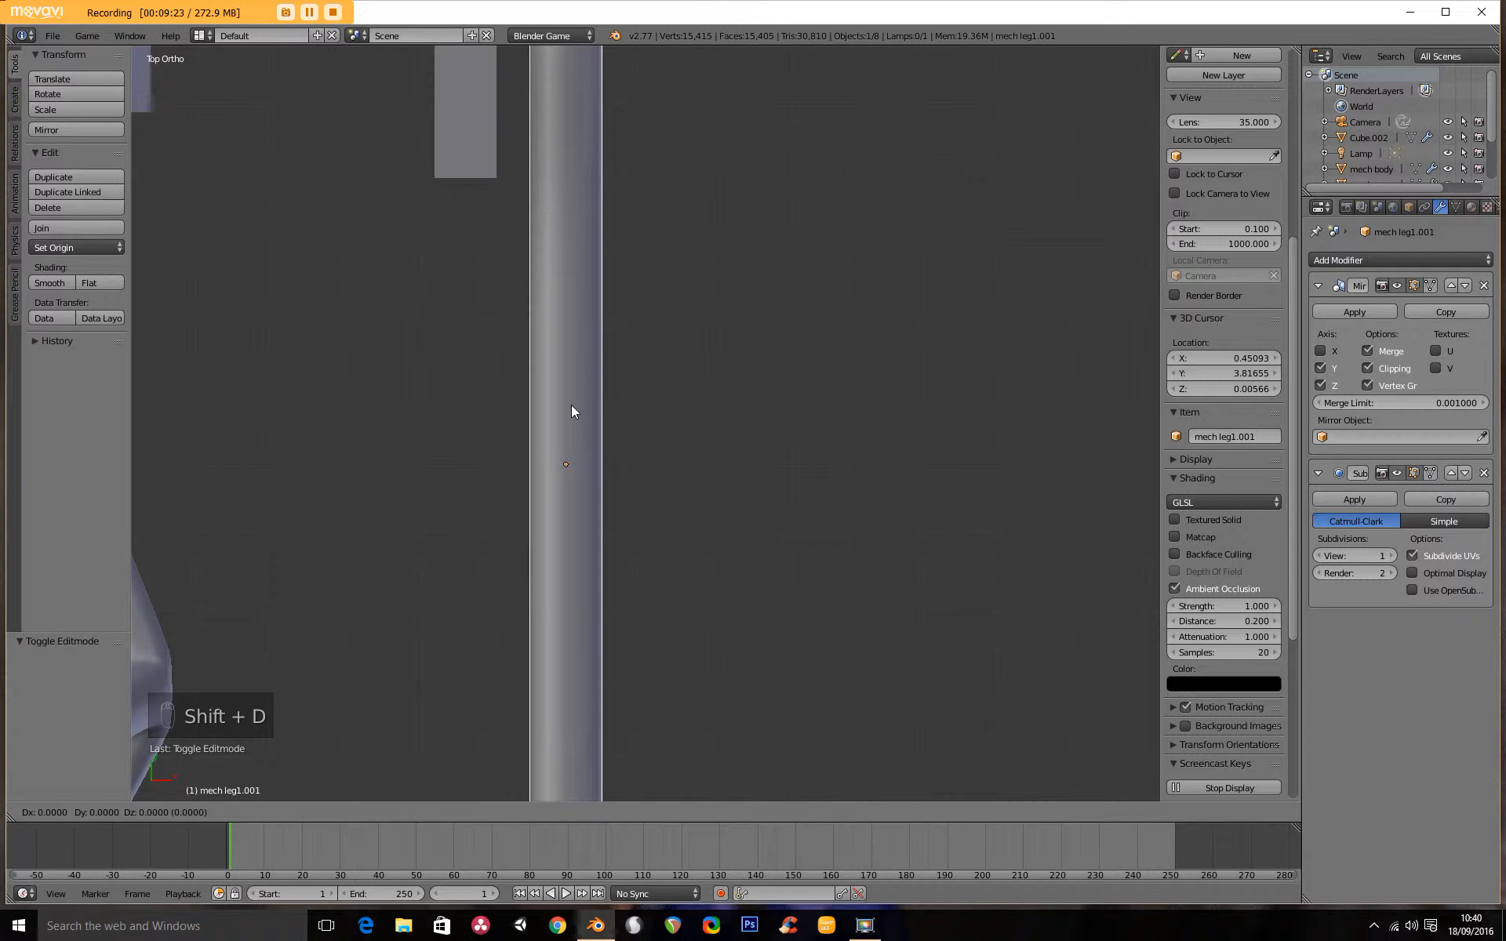
{"action": "right_click", "coordinate": [571, 405]}
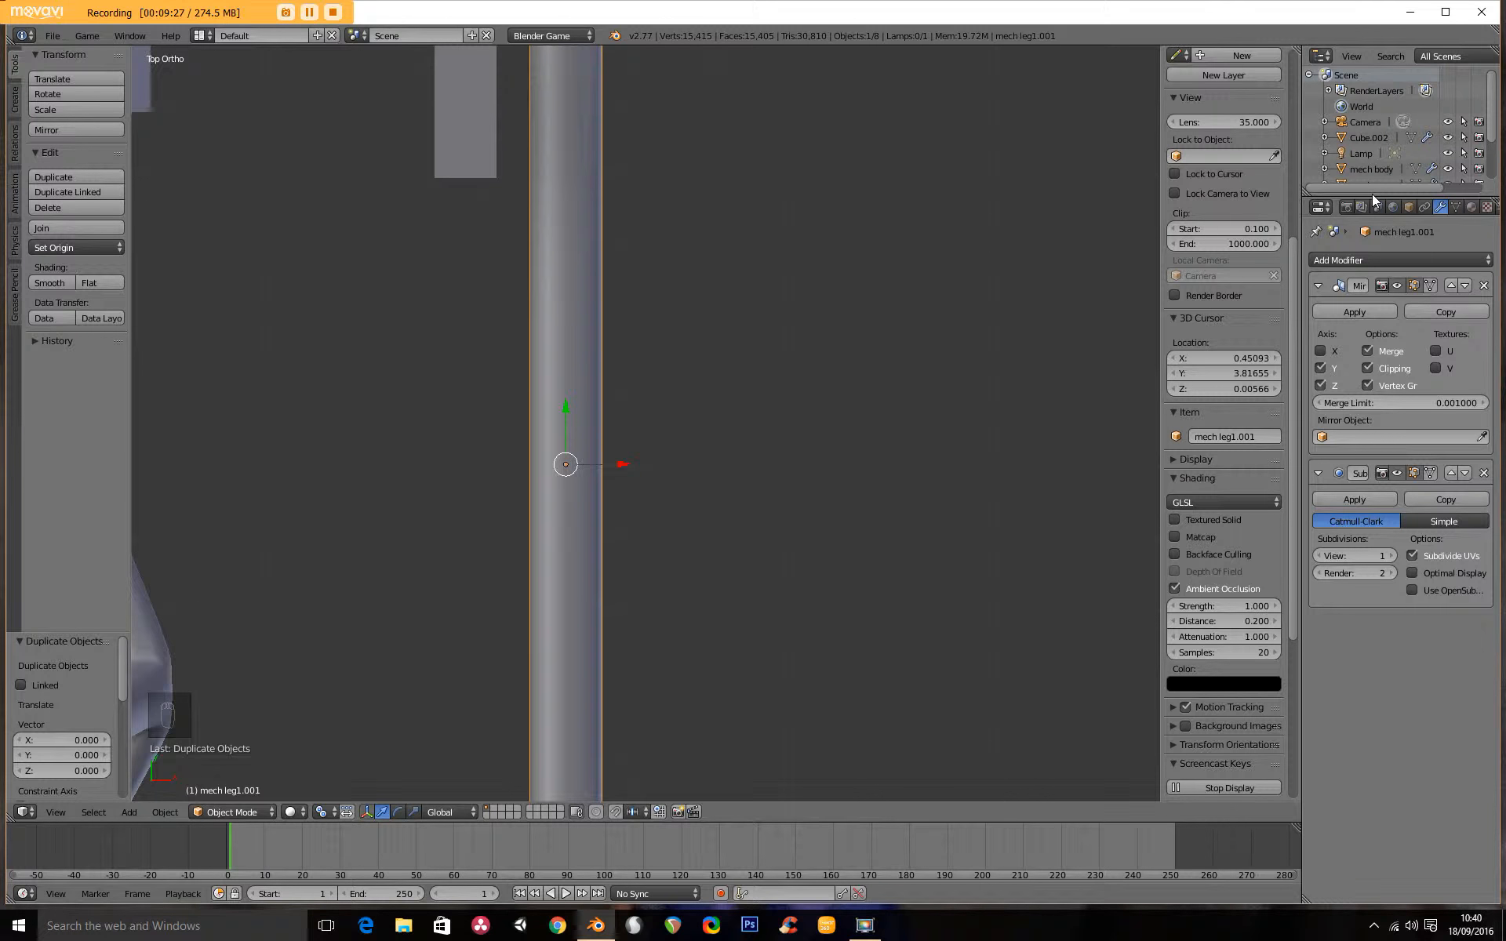
{"action": "left_click_drag", "start_coordinate": [1372, 195], "coordinate": [1373, 347]}
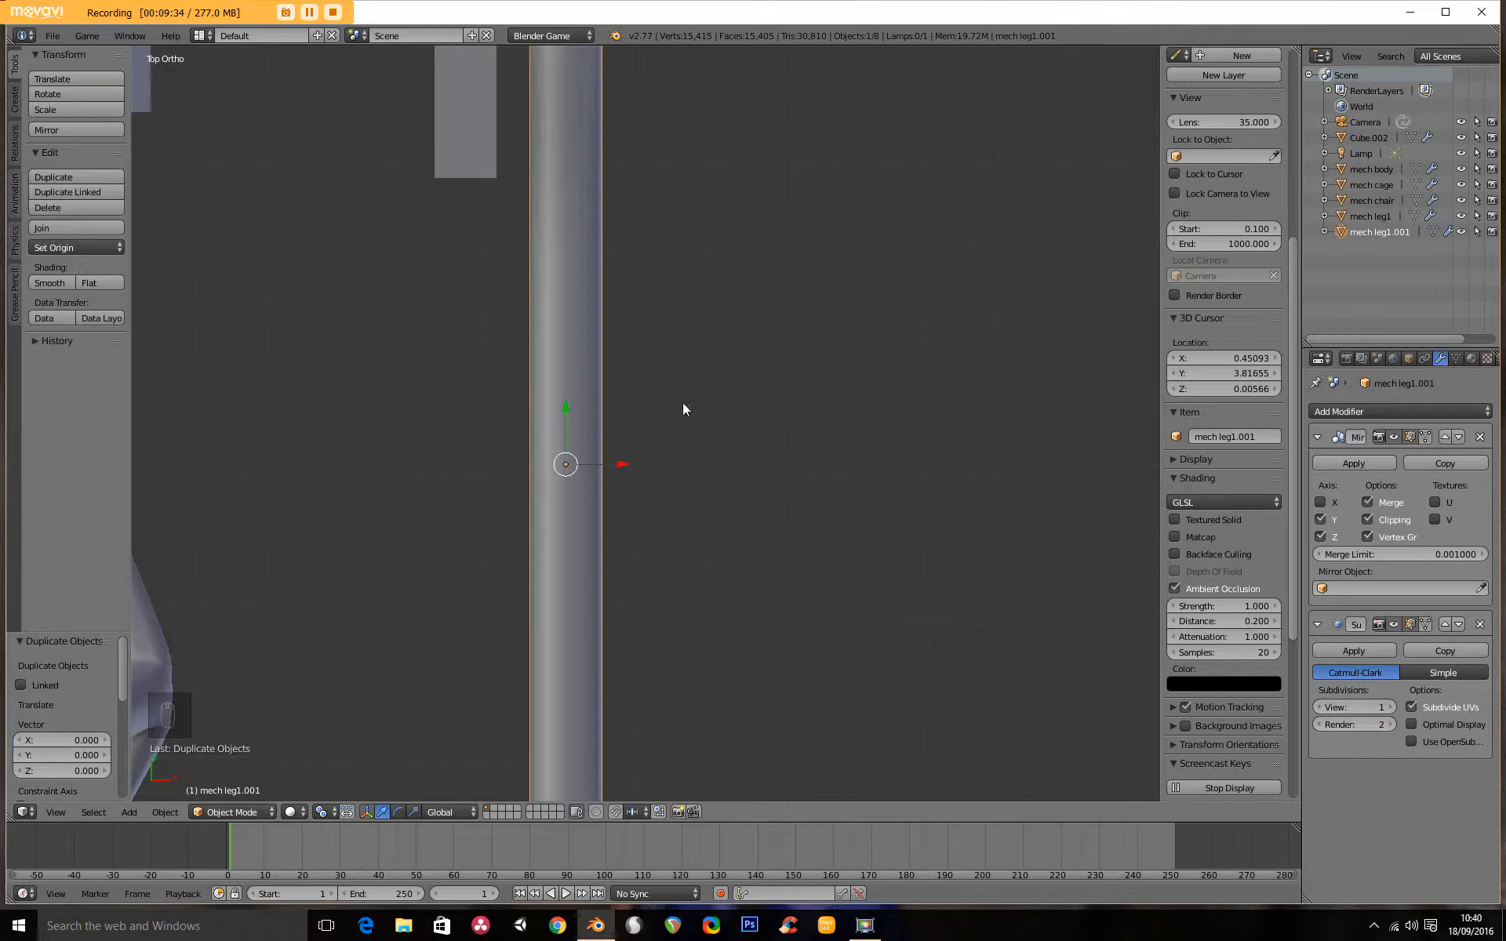
Move the duplicated leg about 0.107 along X, away from the body, so it sits beside the original
{"action": "key", "text": "g"}
{"action": "key", "text": "x"}
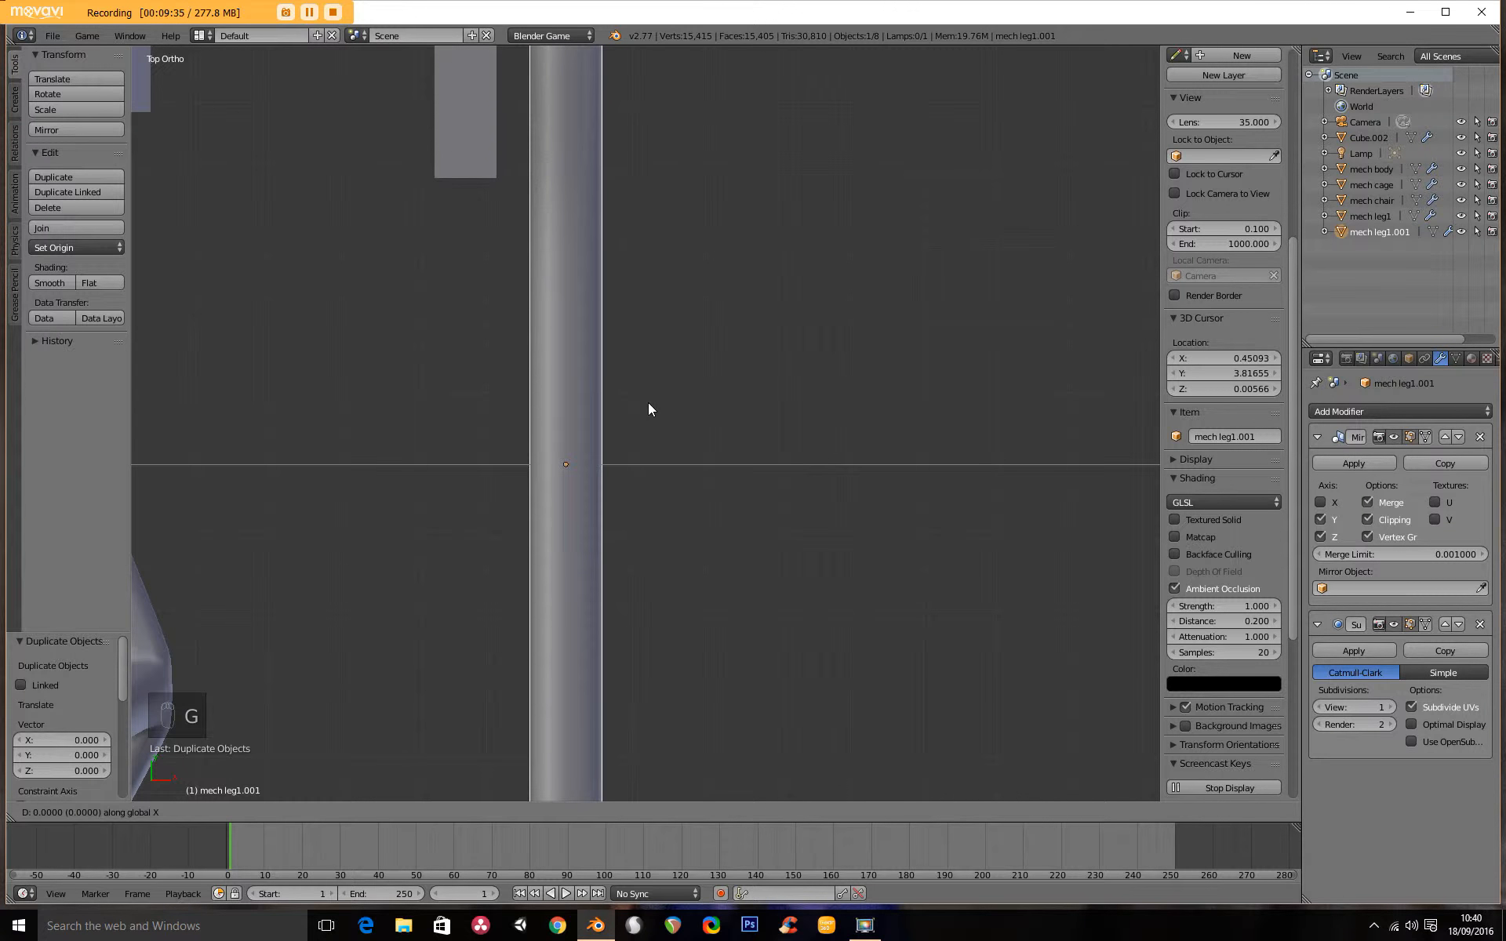
{"action": "left_click", "coordinate": [727, 378]}
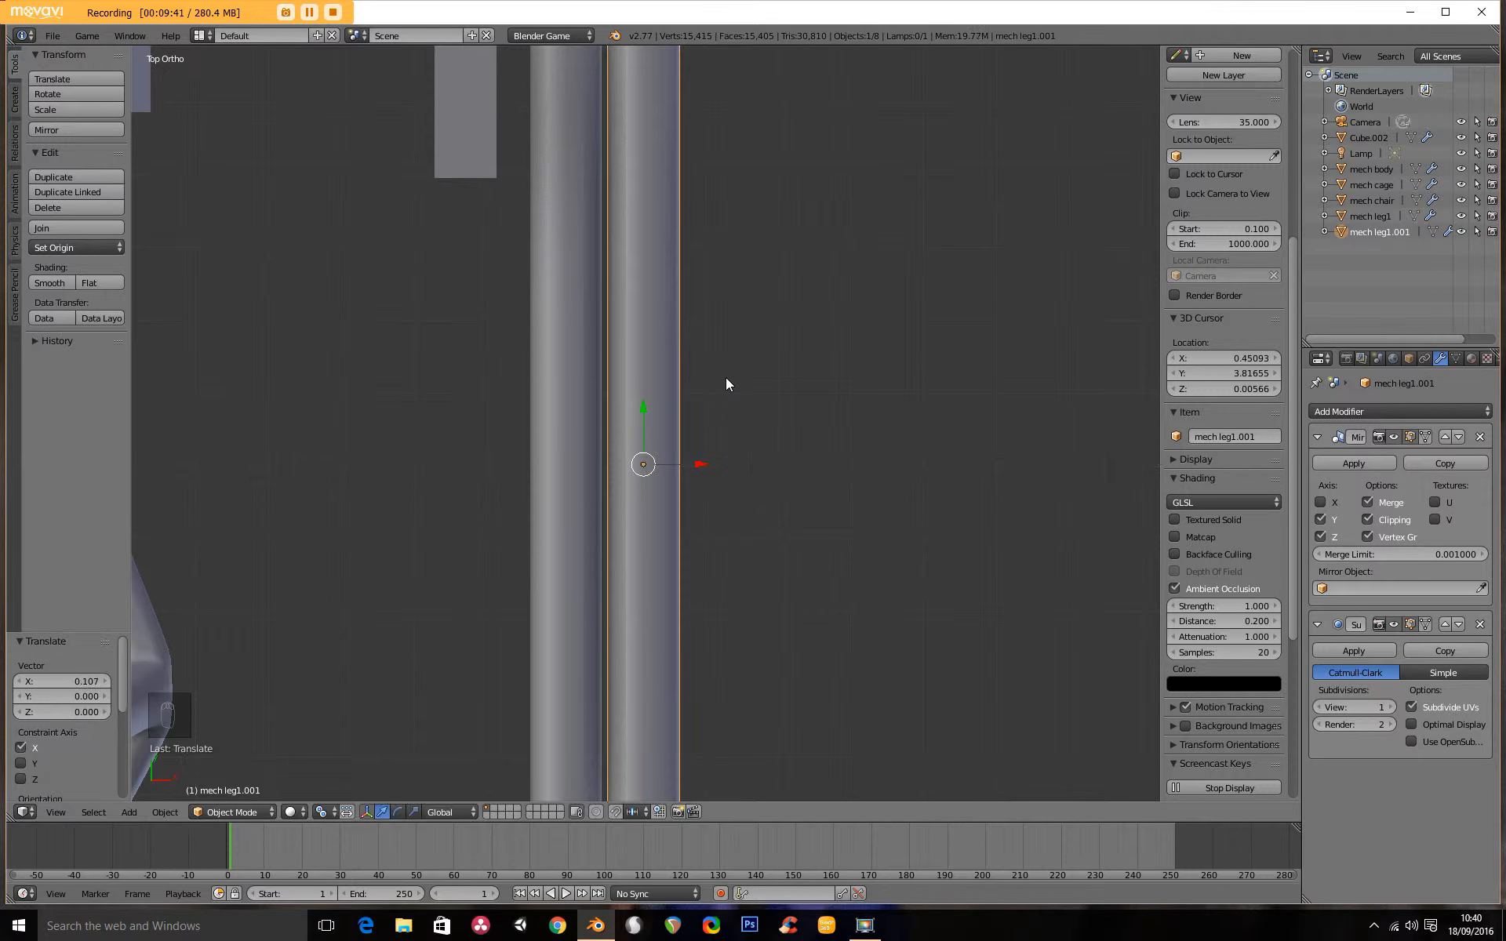
Duplicate the second leg piece and move the new copy about 0.109 further outward along X
{"action": "key", "text": "shift+d"}
{"action": "key", "text": "g"}
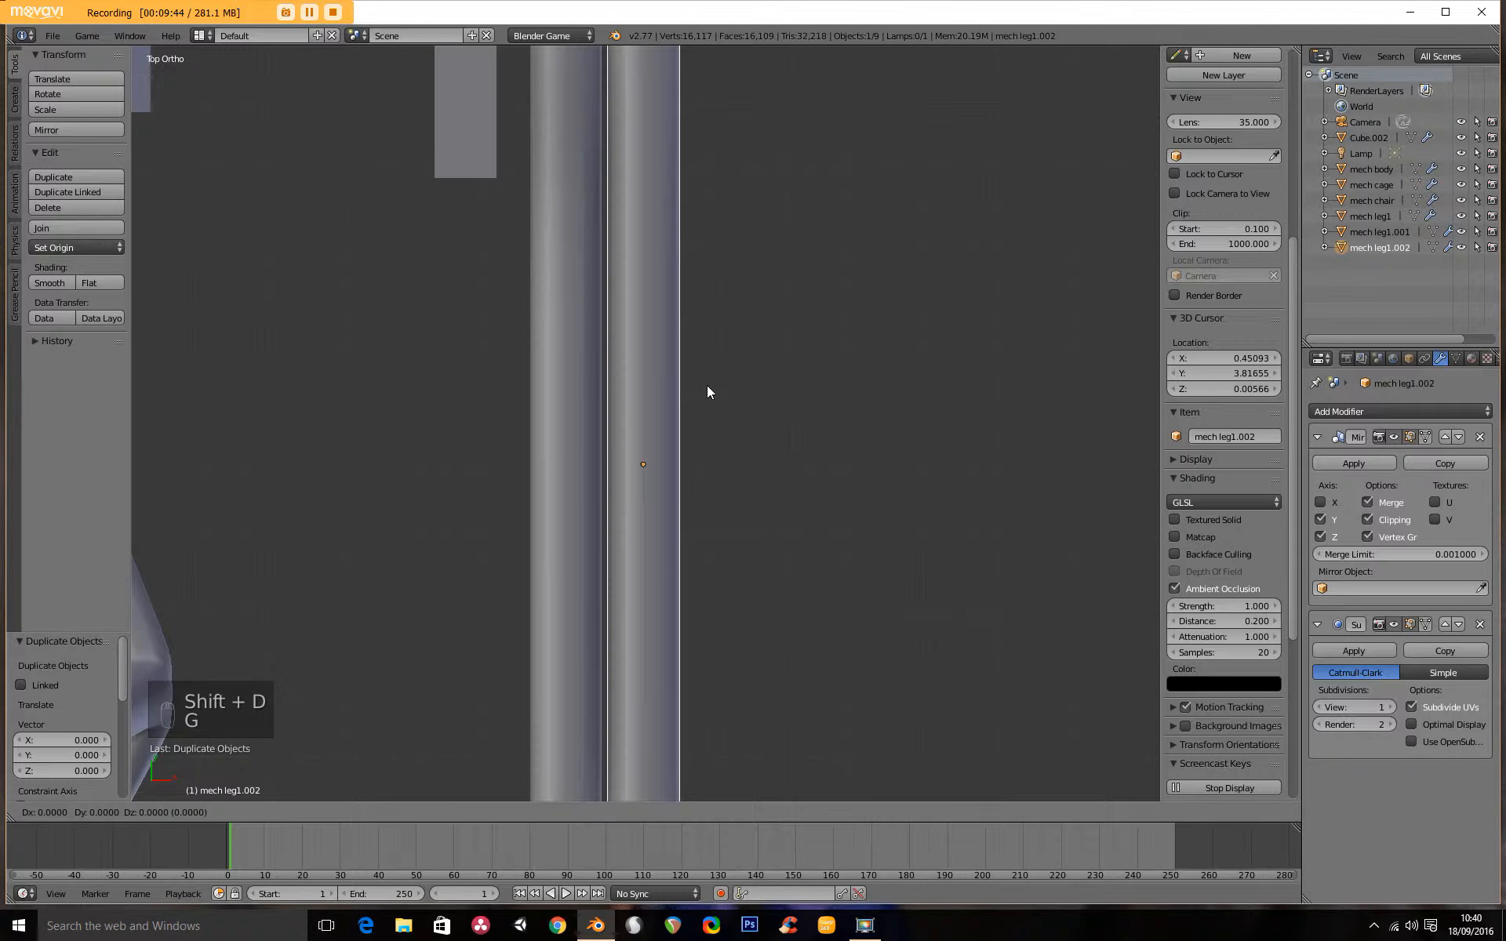
{"action": "left_click", "coordinate": [786, 375]}
{"action": "middle_click_drag", "start_coordinate": [665, 375], "coordinate": [617, 481]}
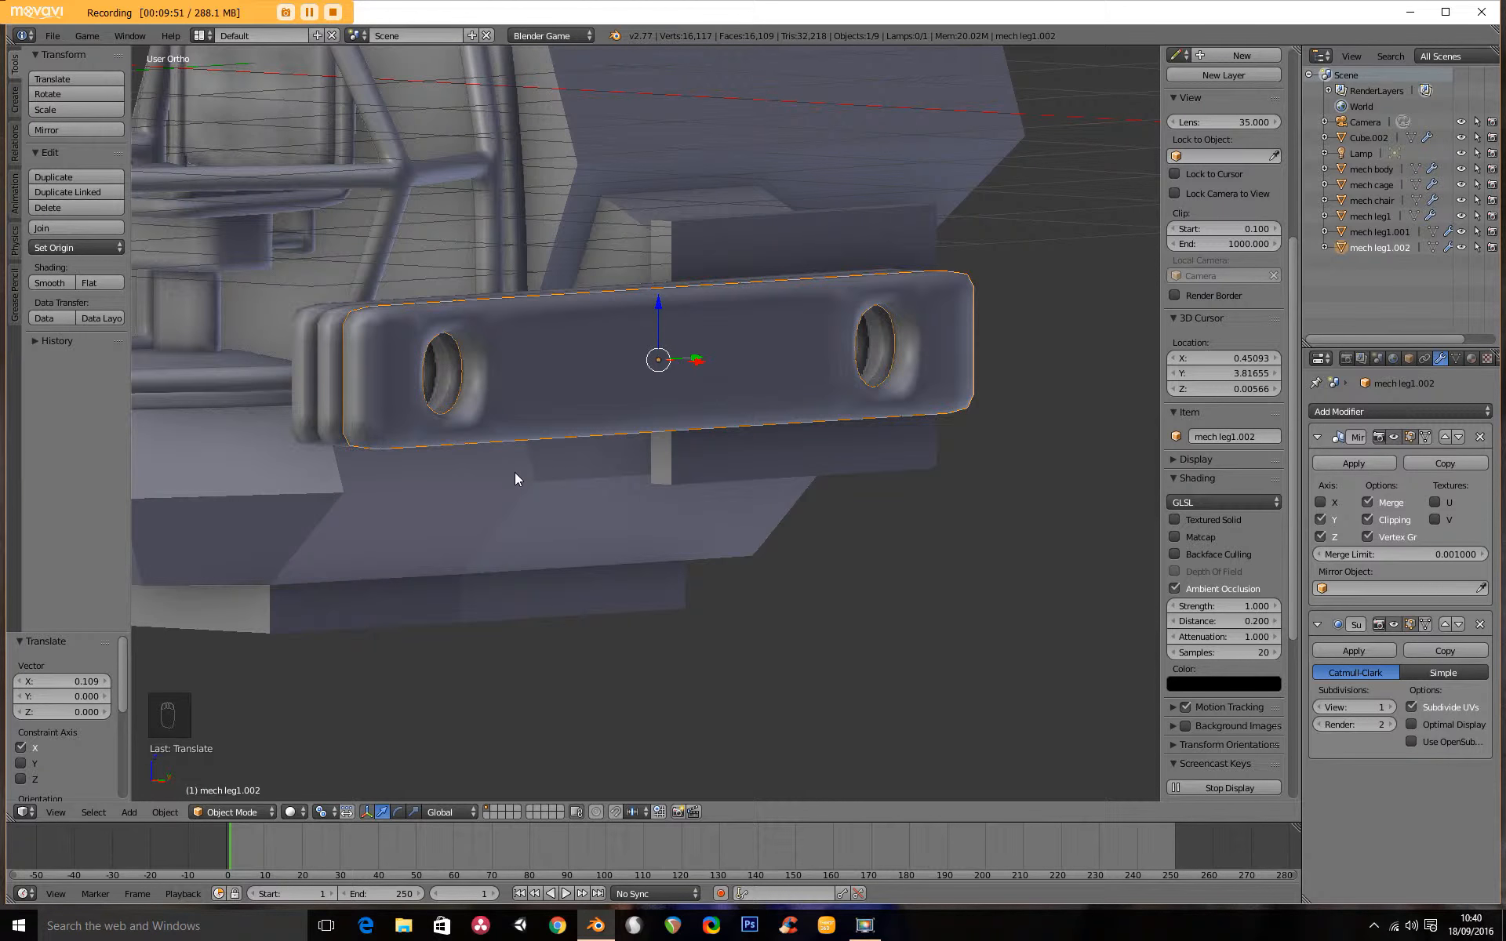
{"action": "middle_click_drag", "start_coordinate": [429, 392], "coordinate": [467, 413]}
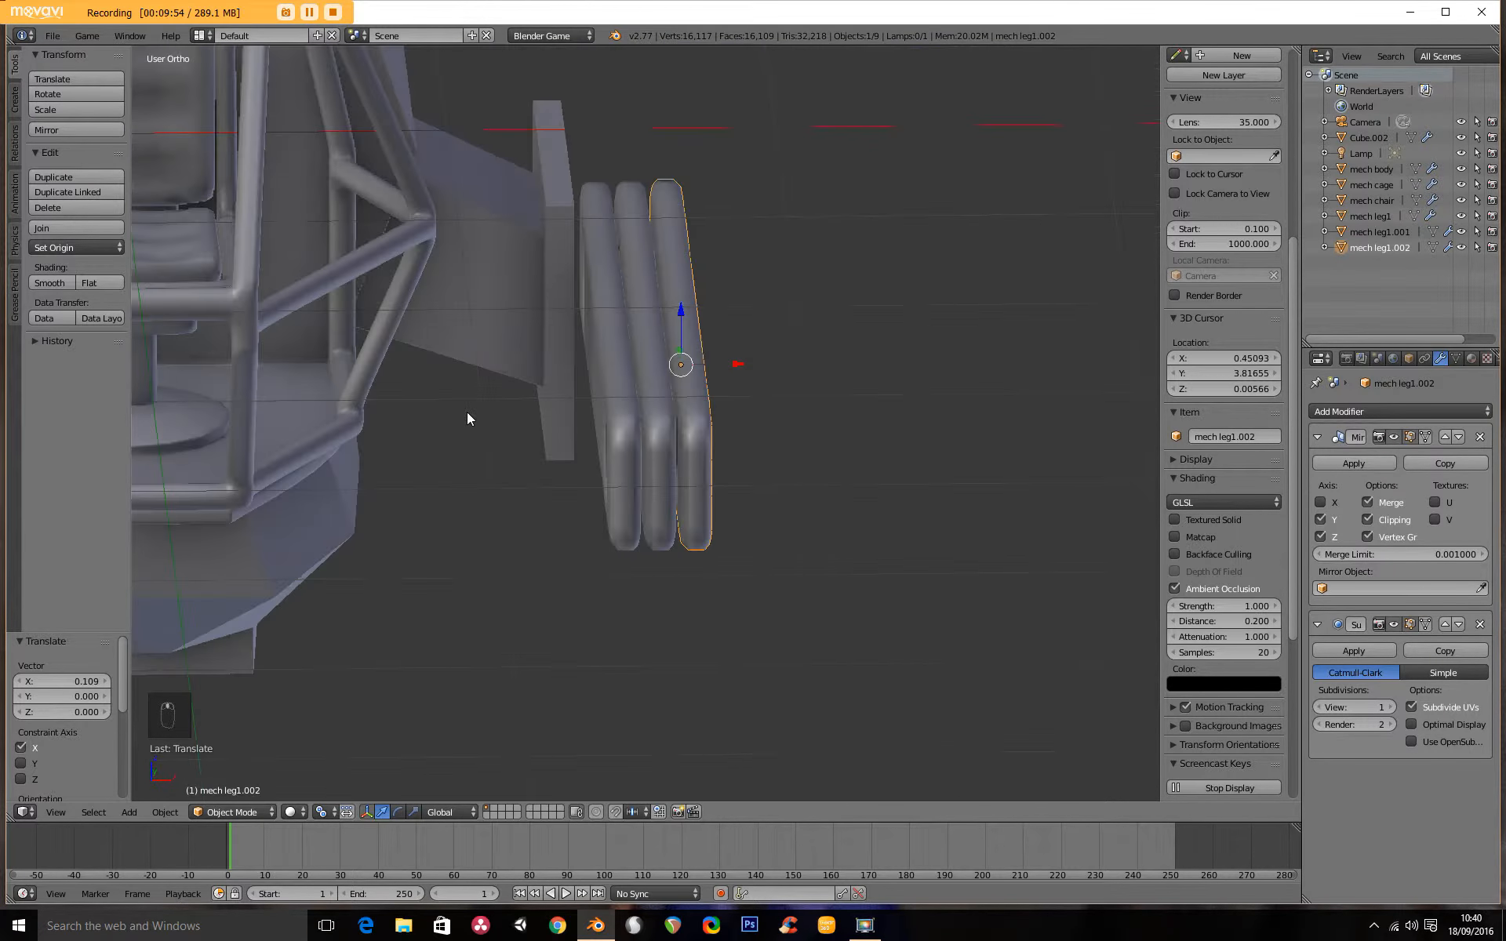
Rename the middle leg piece "mech leg2" in the outliner and select it in the viewport
{"action": "double_click", "coordinate": [1404, 231]}
{"action": "key", "text": "BackSpace"}
{"action": "key", "text": "BackSpace"}
{"action": "key", "text": "BackSpace"}
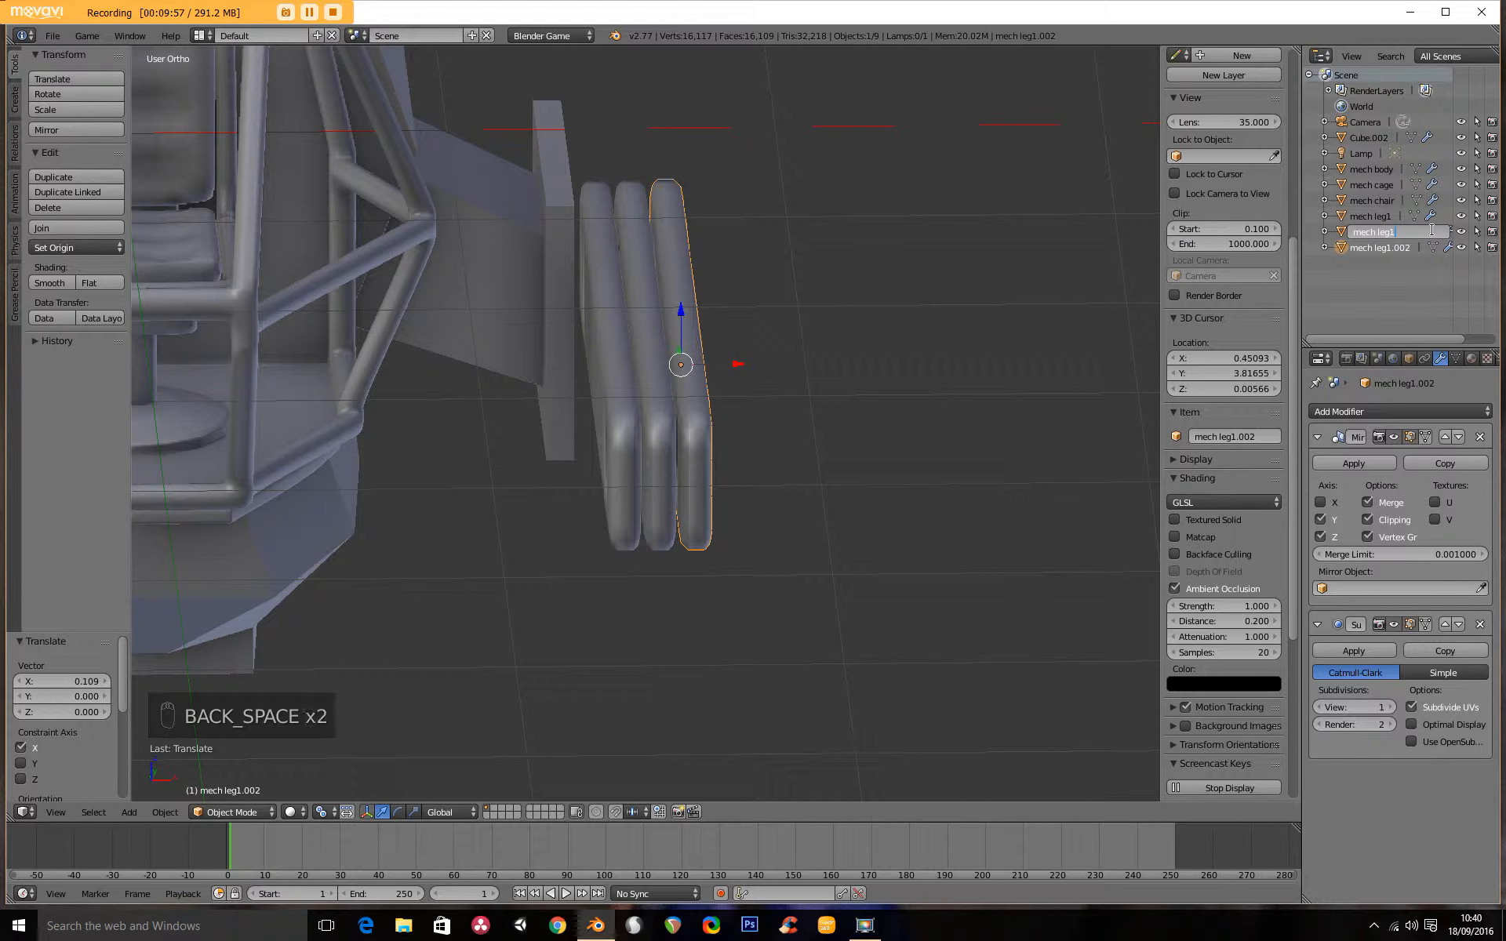
{"action": "type", "text": "2"}
{"action": "key", "text": "Return"}
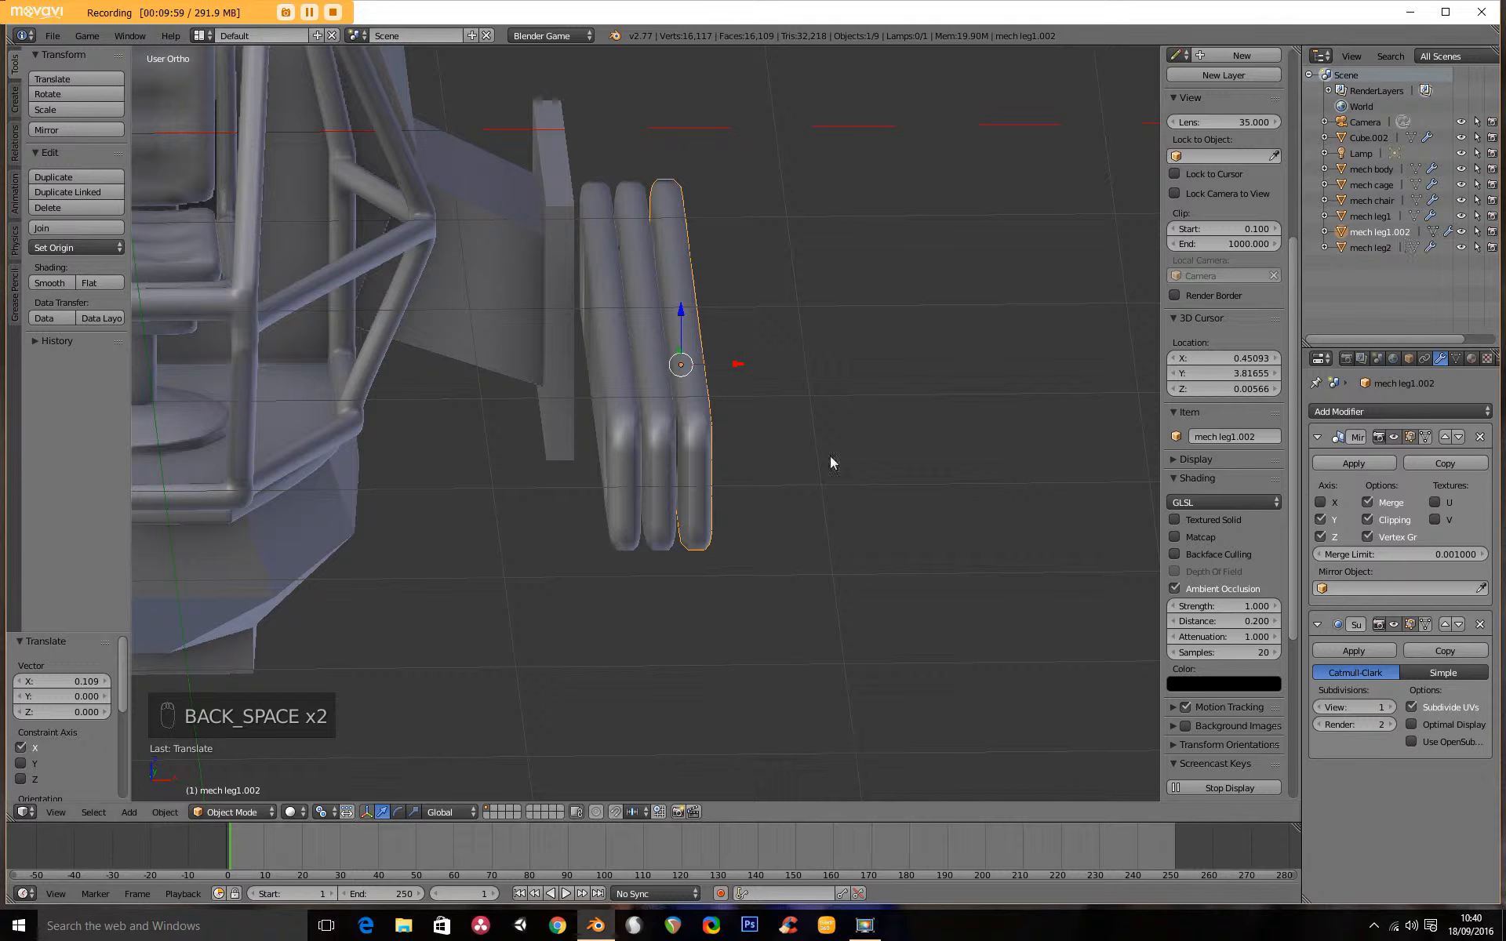
{"action": "right_click", "coordinate": [654, 420]}
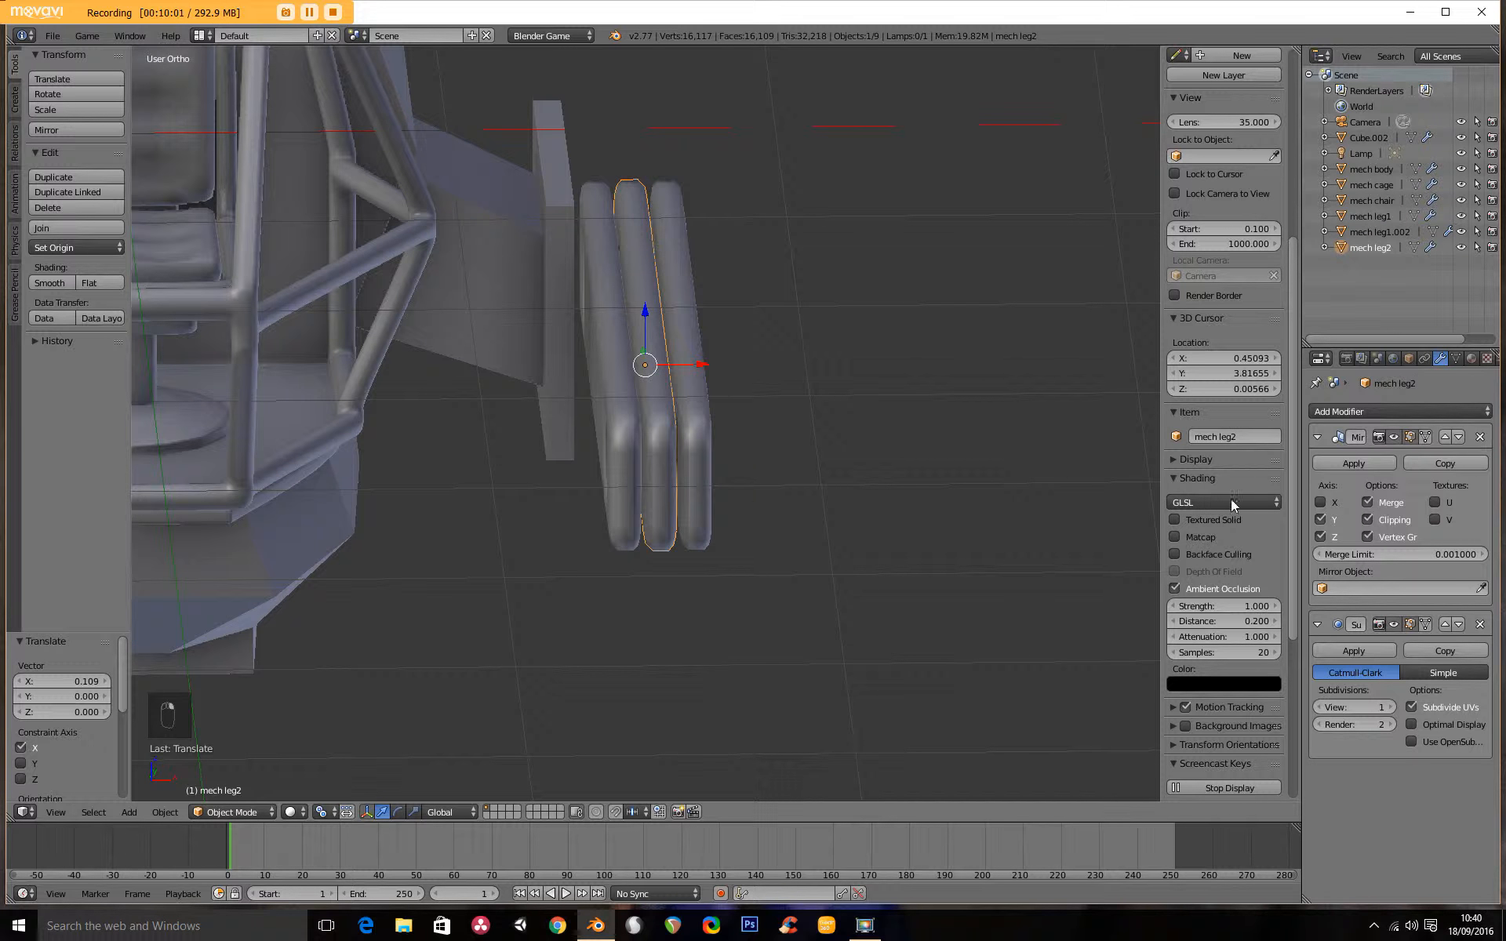
Select the outermost leg piece and rename it "mech leg3"
{"action": "left_click", "coordinate": [1366, 233]}
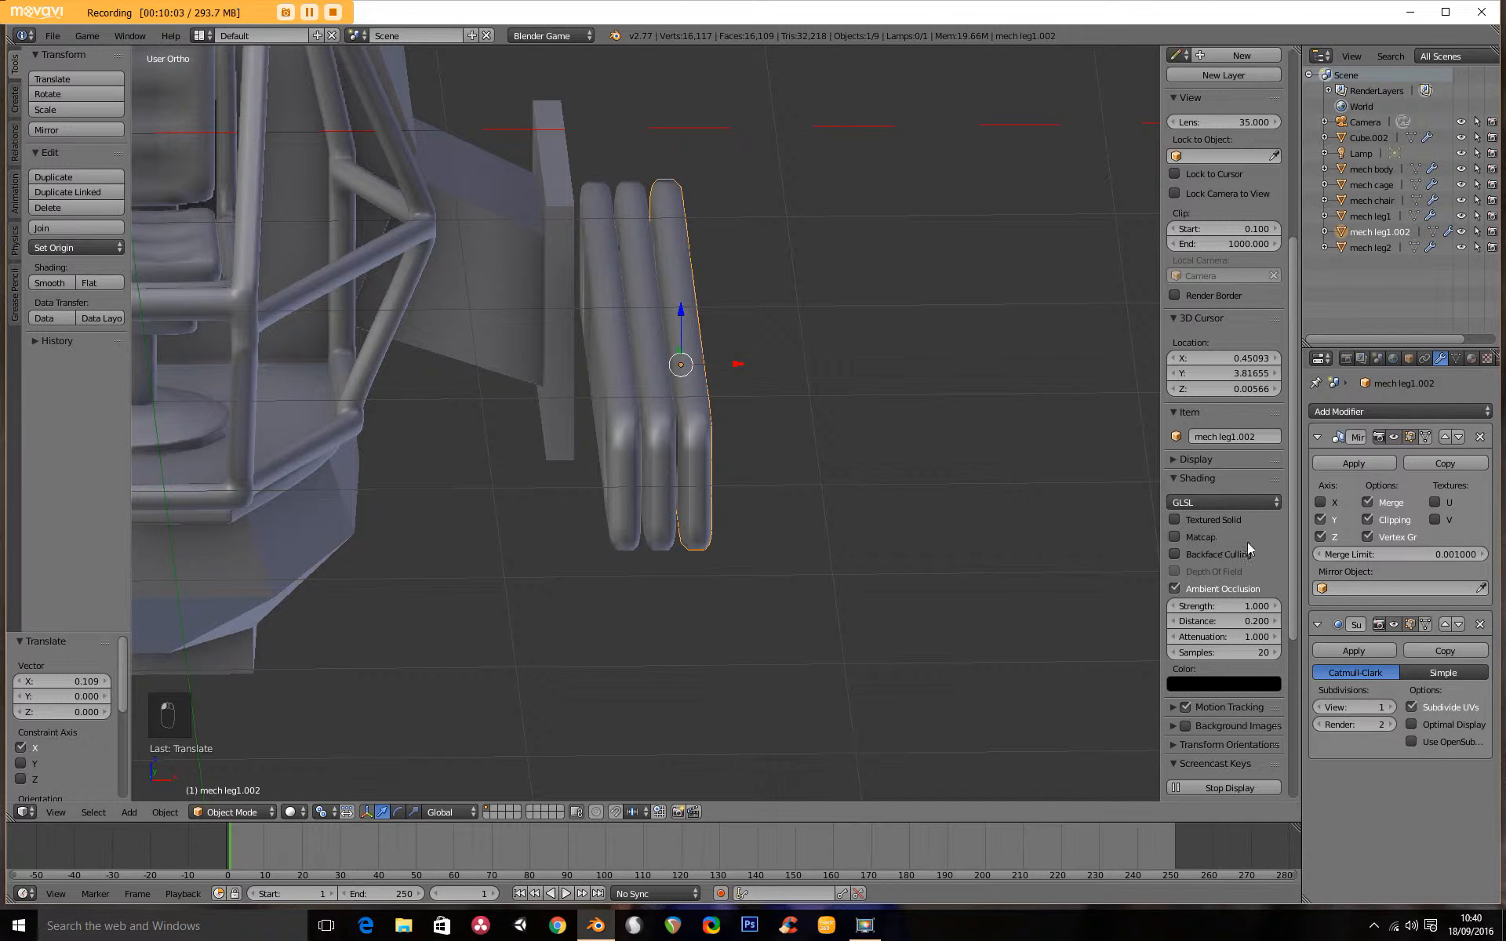
{"action": "left_click", "coordinate": [1266, 437]}
{"action": "key", "text": "BackSpace"}
{"action": "key", "text": "BackSpace"}
{"action": "key", "text": "BackSpace"}
{"action": "key", "text": "BackSpace"}
{"action": "key", "text": "BackSpace"}
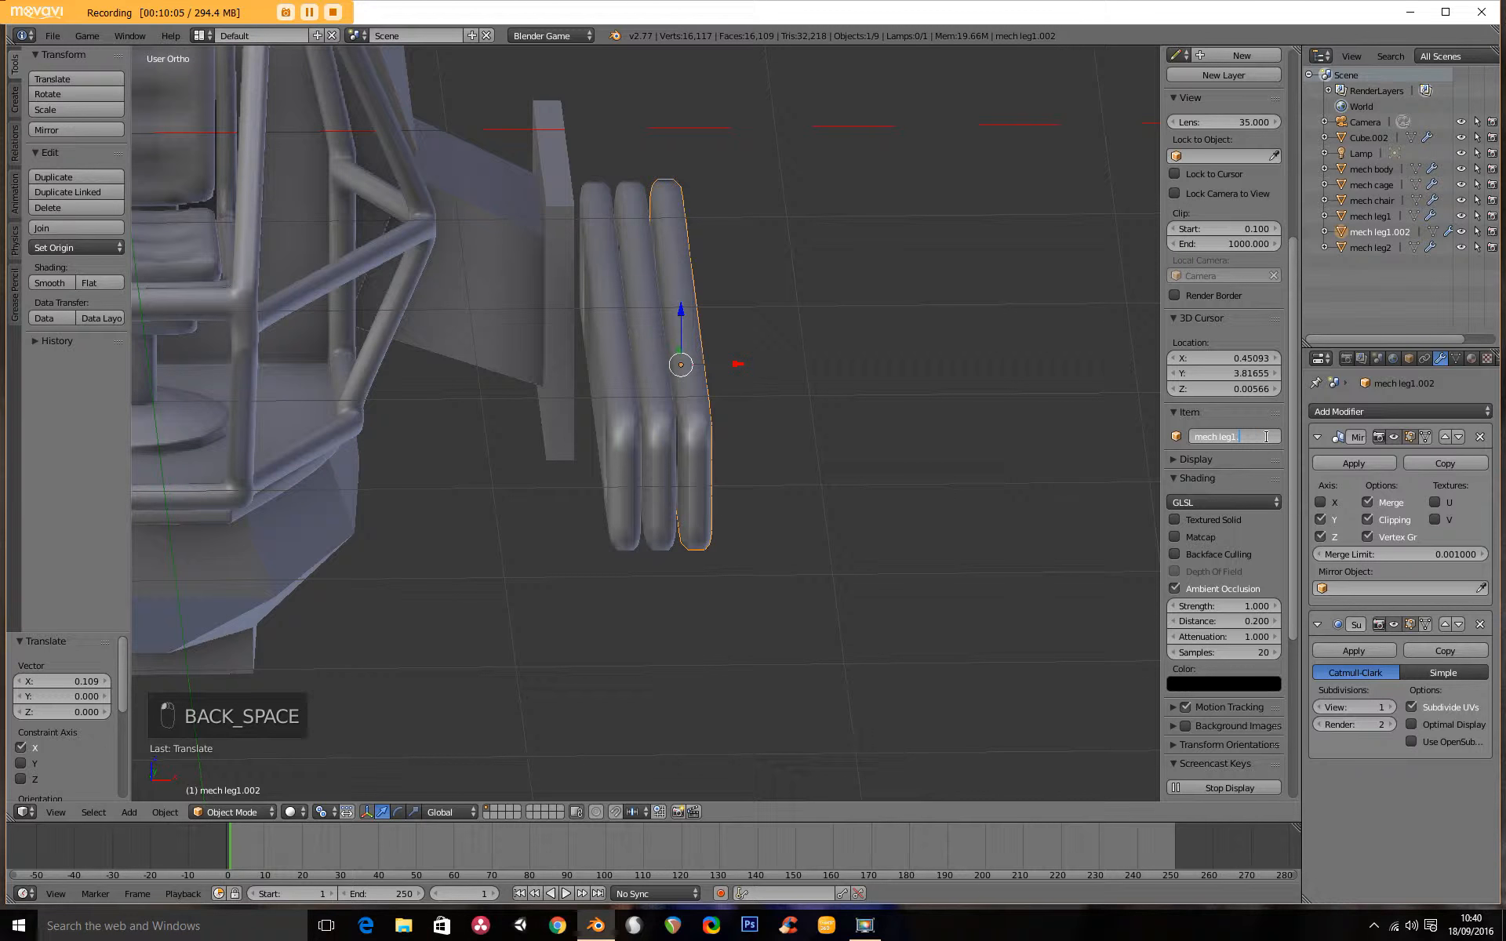
{"action": "type", "text": "3"}
{"action": "key", "text": "Return"}
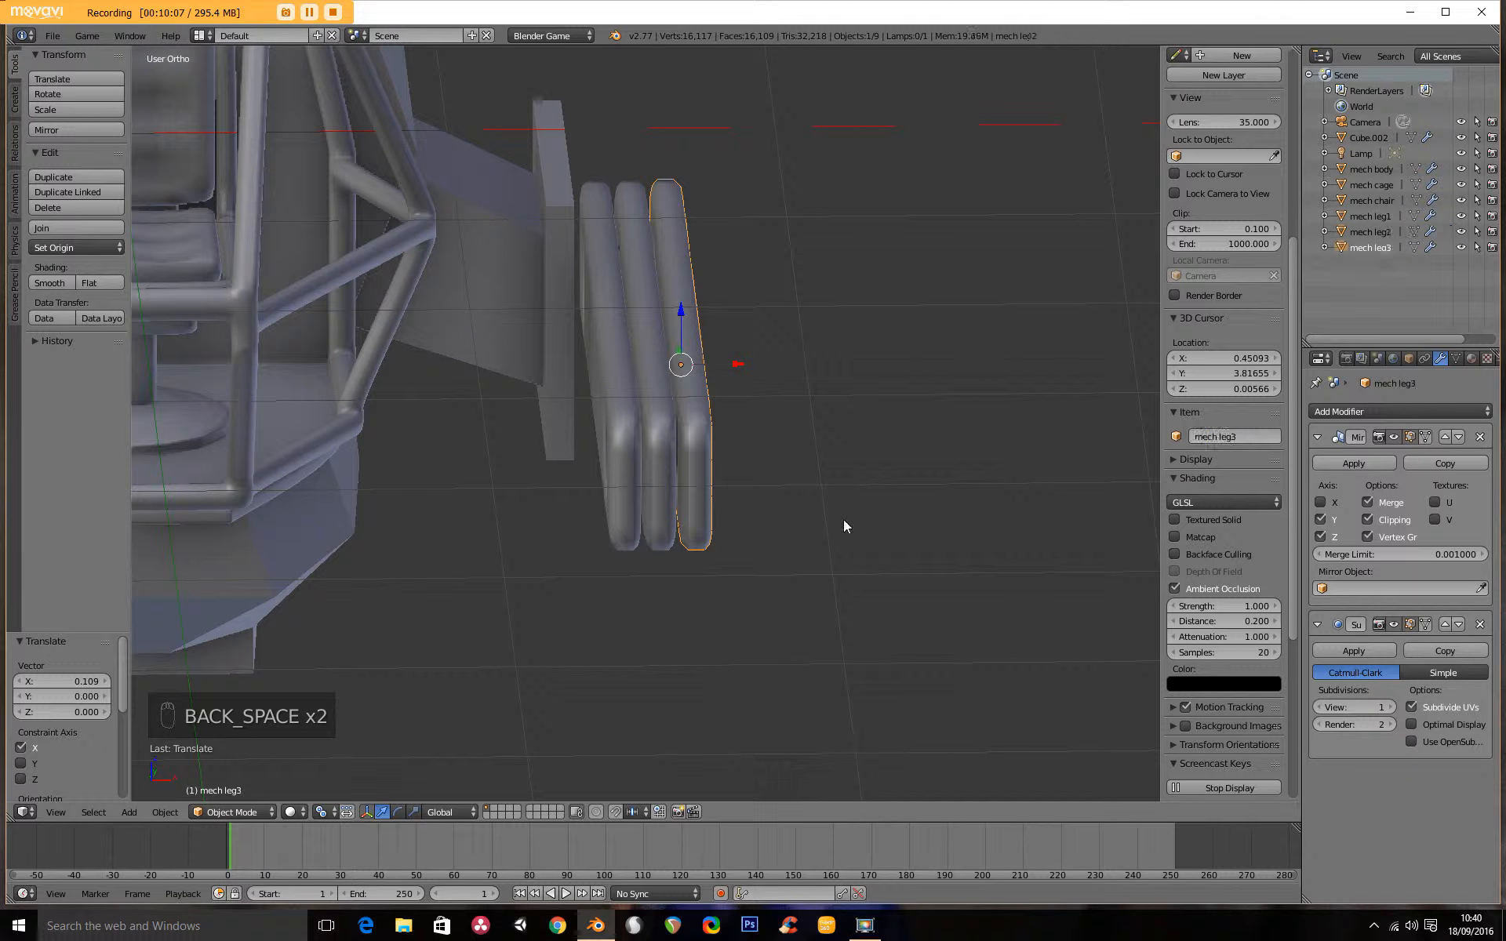
Snap the 3D cursor to the selected front hole vertices of mech leg2 in Edit Mode, and return to Object Mode
{"action": "middle_click_drag", "start_coordinate": [751, 480], "coordinate": [730, 468]}
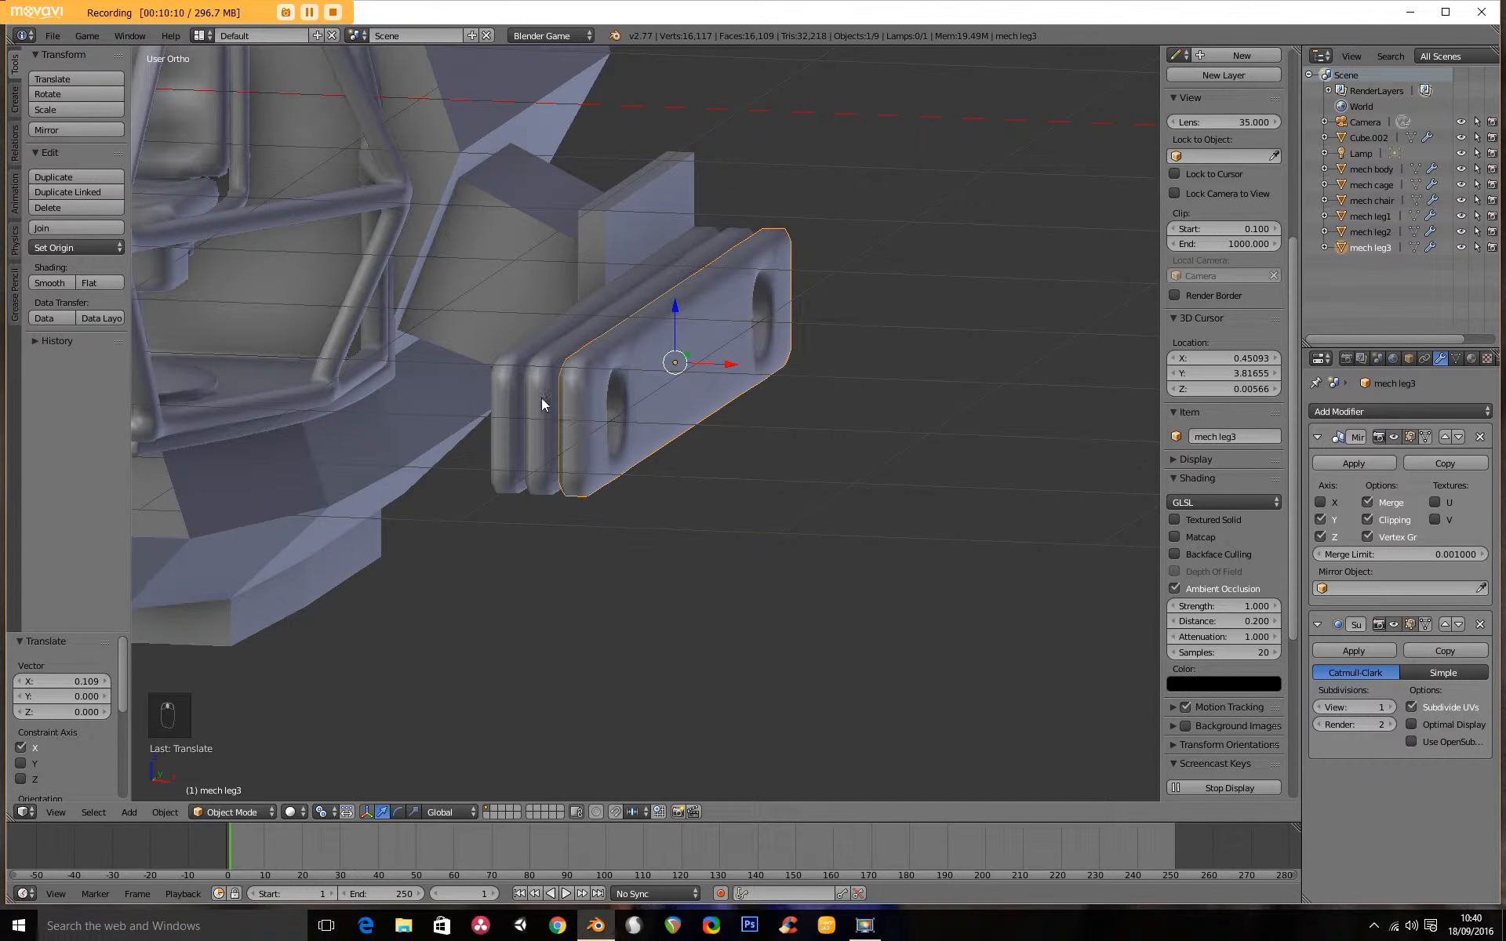
{"action": "right_click", "coordinate": [539, 430]}
{"action": "key", "text": "KP_3"}
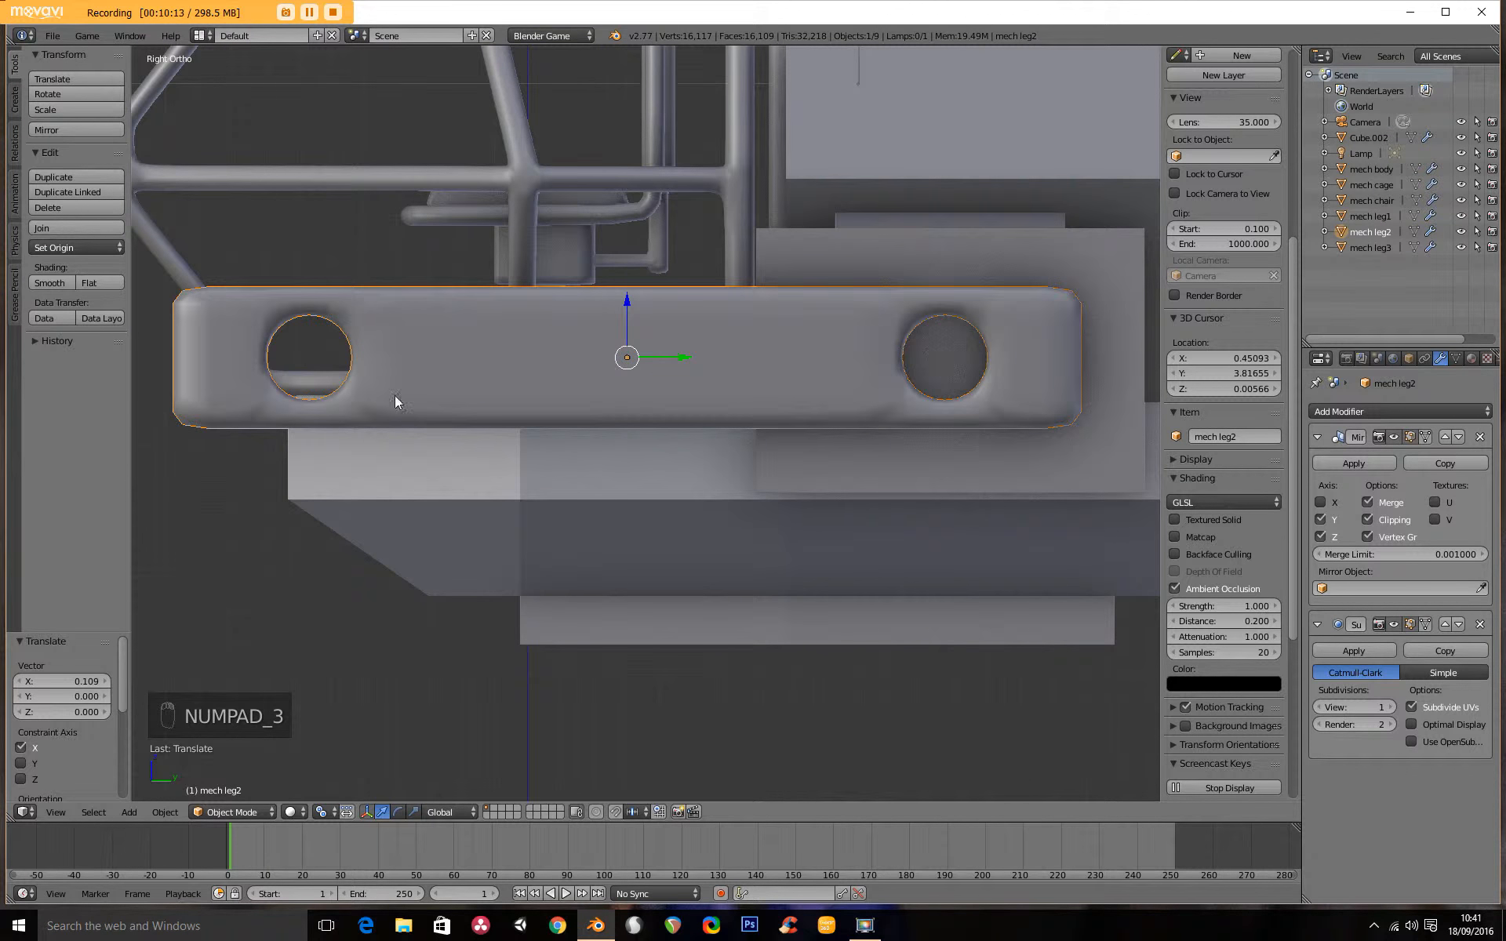
{"action": "middle_click_drag", "start_coordinate": [316, 356], "coordinate": [334, 419]}
{"action": "key", "text": "Tab"}
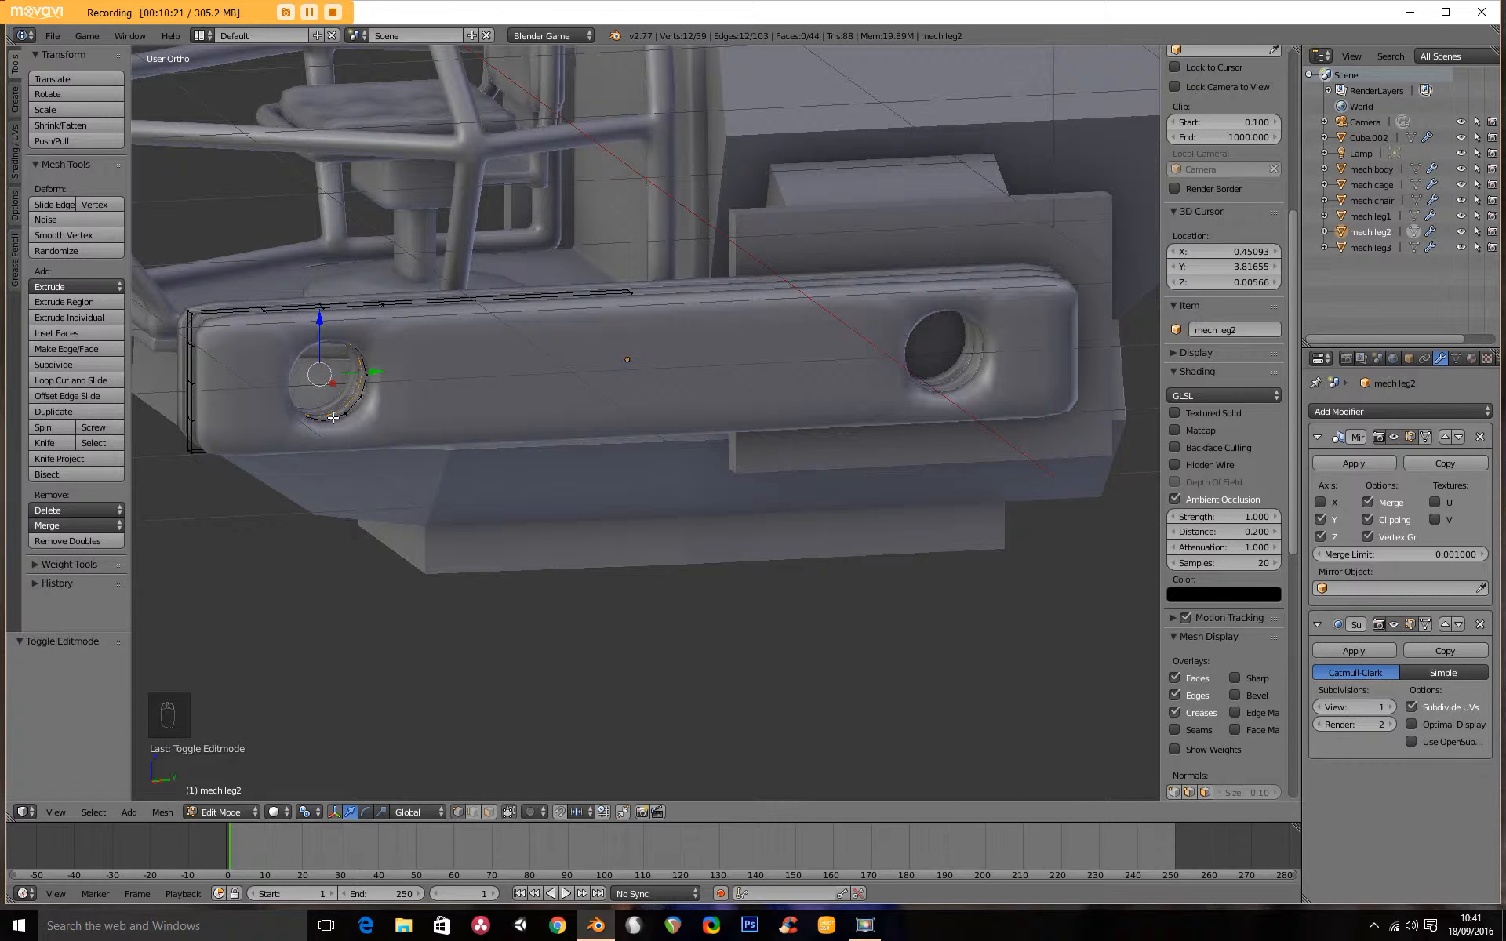
{"action": "key", "text": "shift+s"}
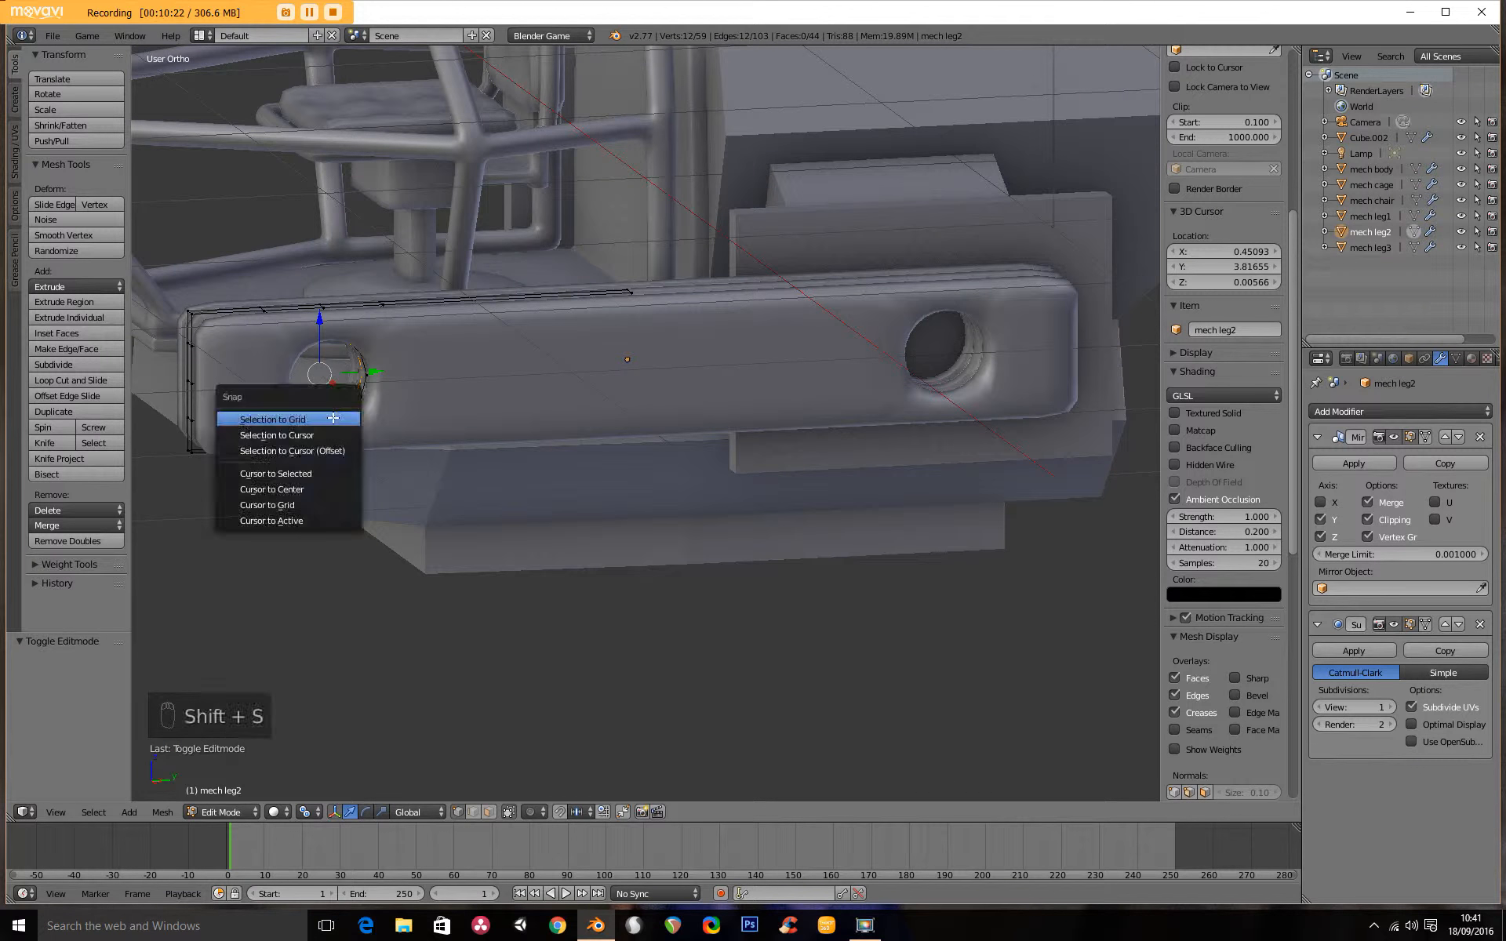
{"action": "left_click", "coordinate": [318, 474]}
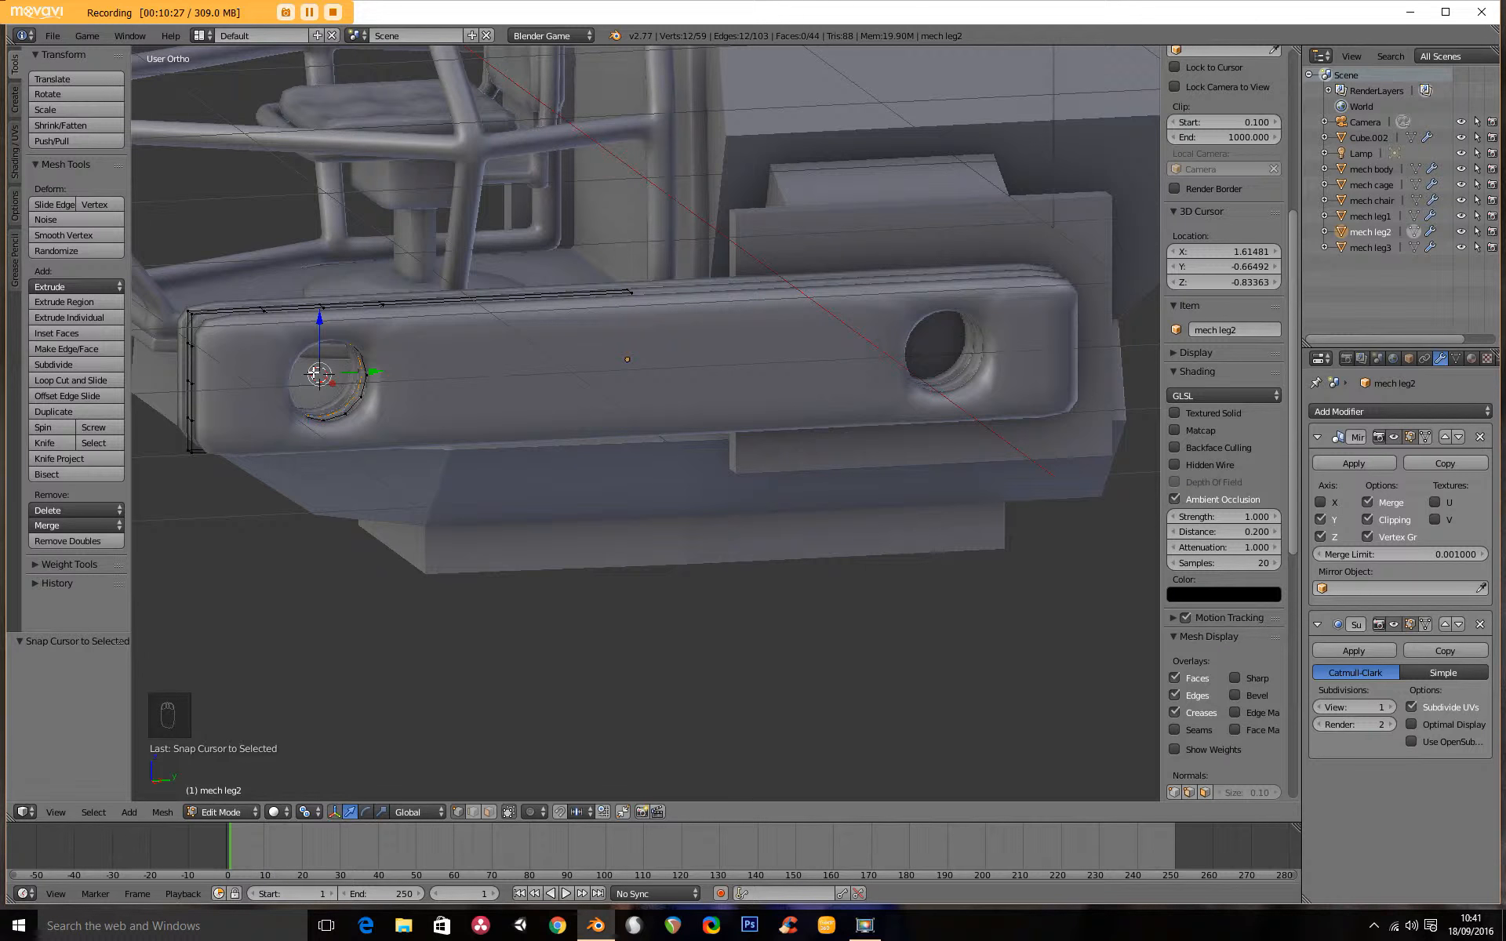
{"action": "key", "text": "KP_3"}
{"action": "key", "text": "Tab"}
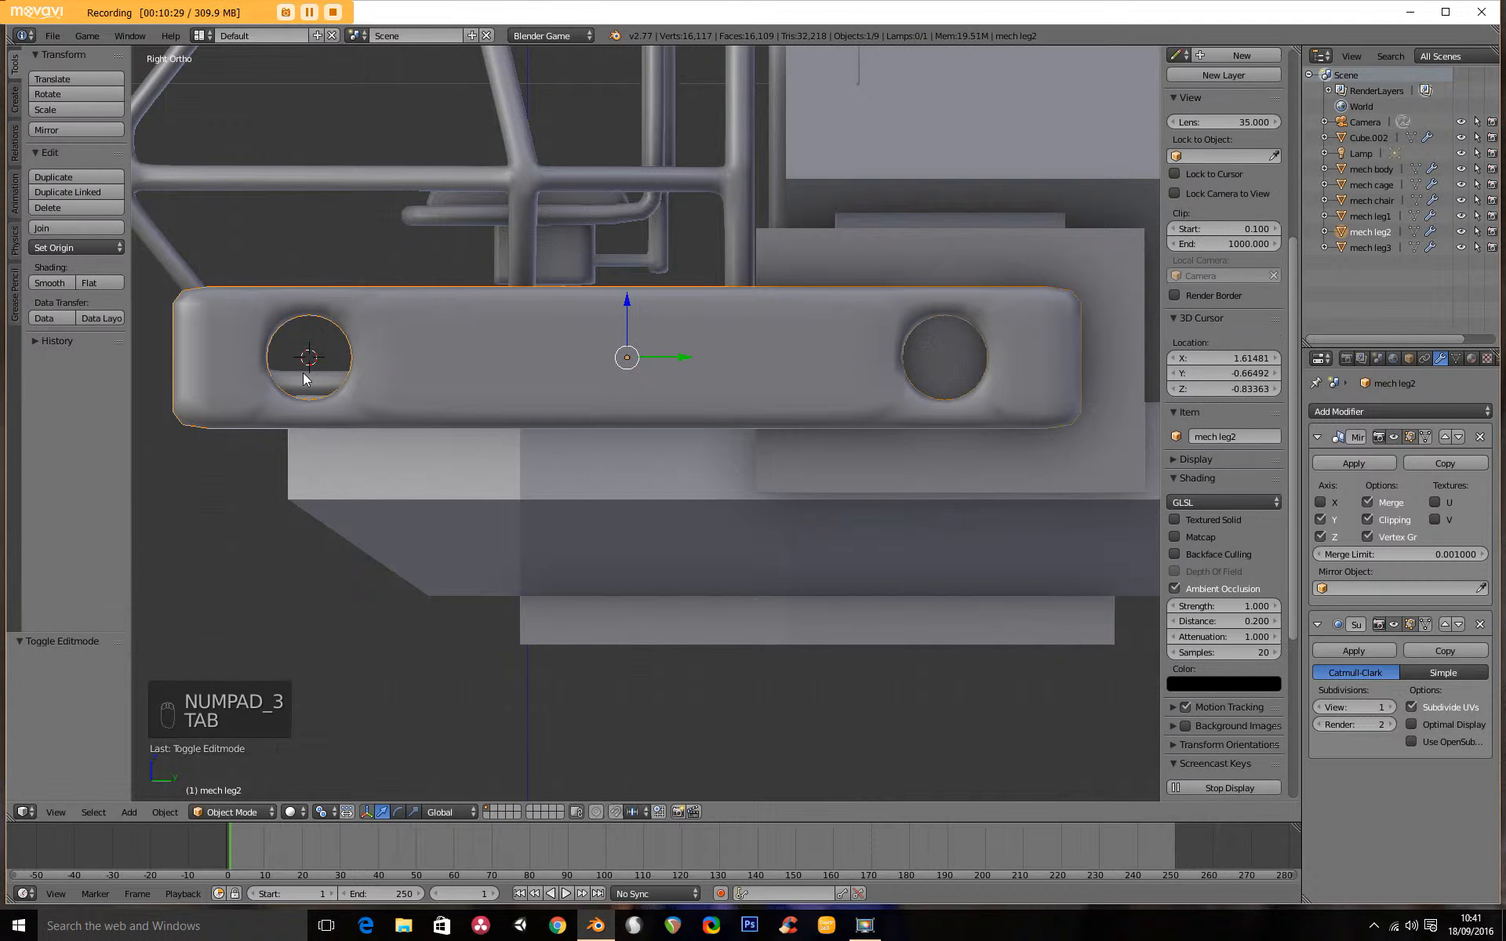
Set the pivot point to 3D Cursor and rotate mech leg2 by 45° in the right view
{"action": "middle_click_drag", "start_coordinate": [256, 454], "coordinate": [459, 459]}
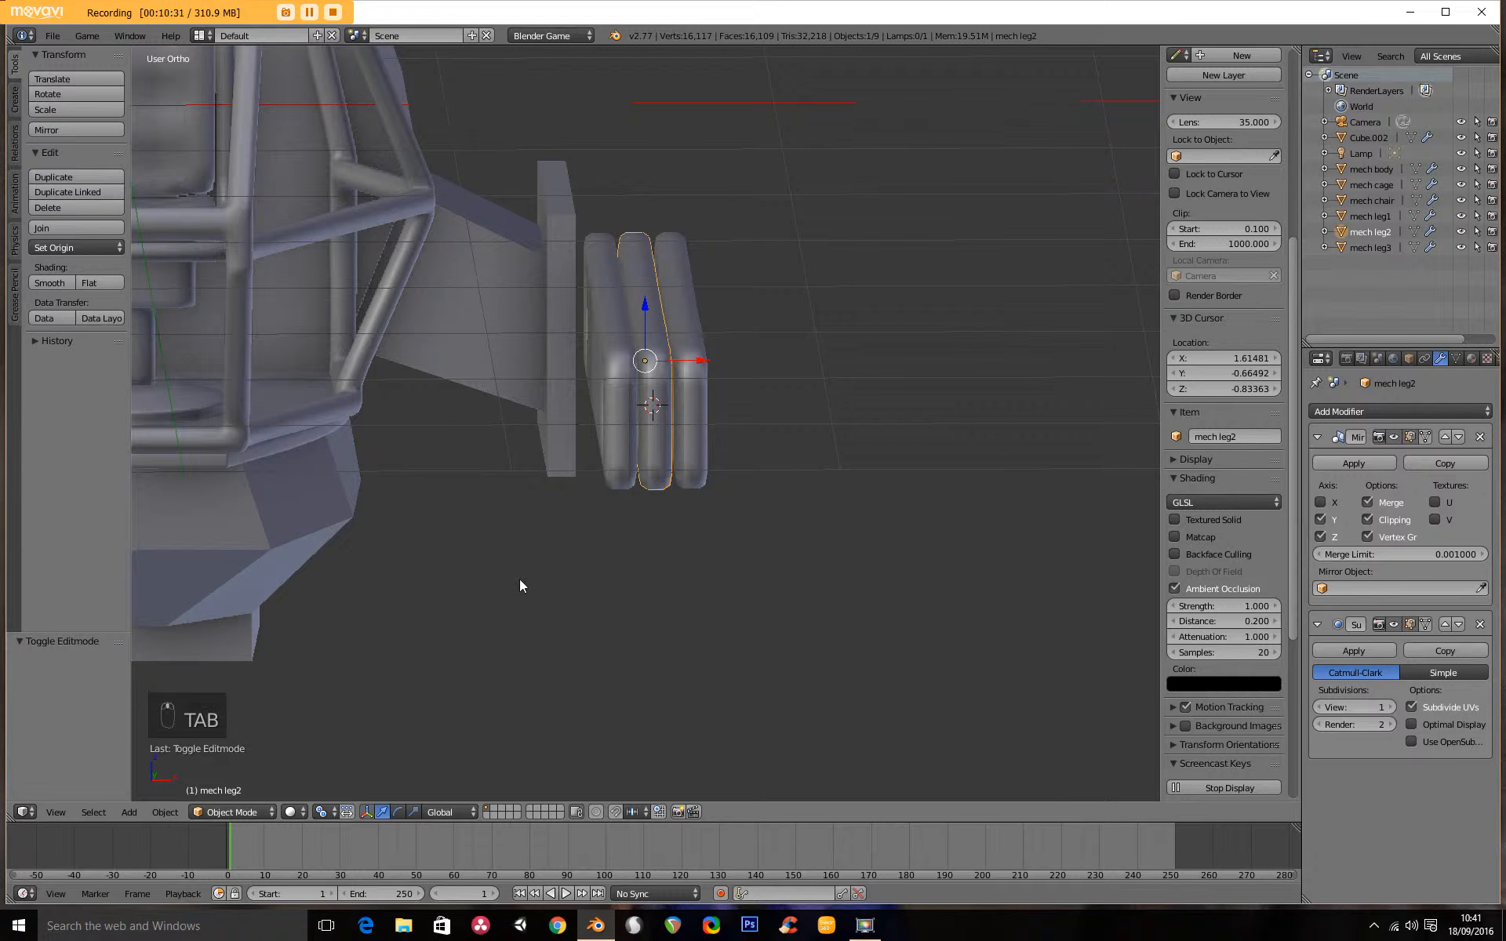
{"action": "key", "text": "KP_3"}
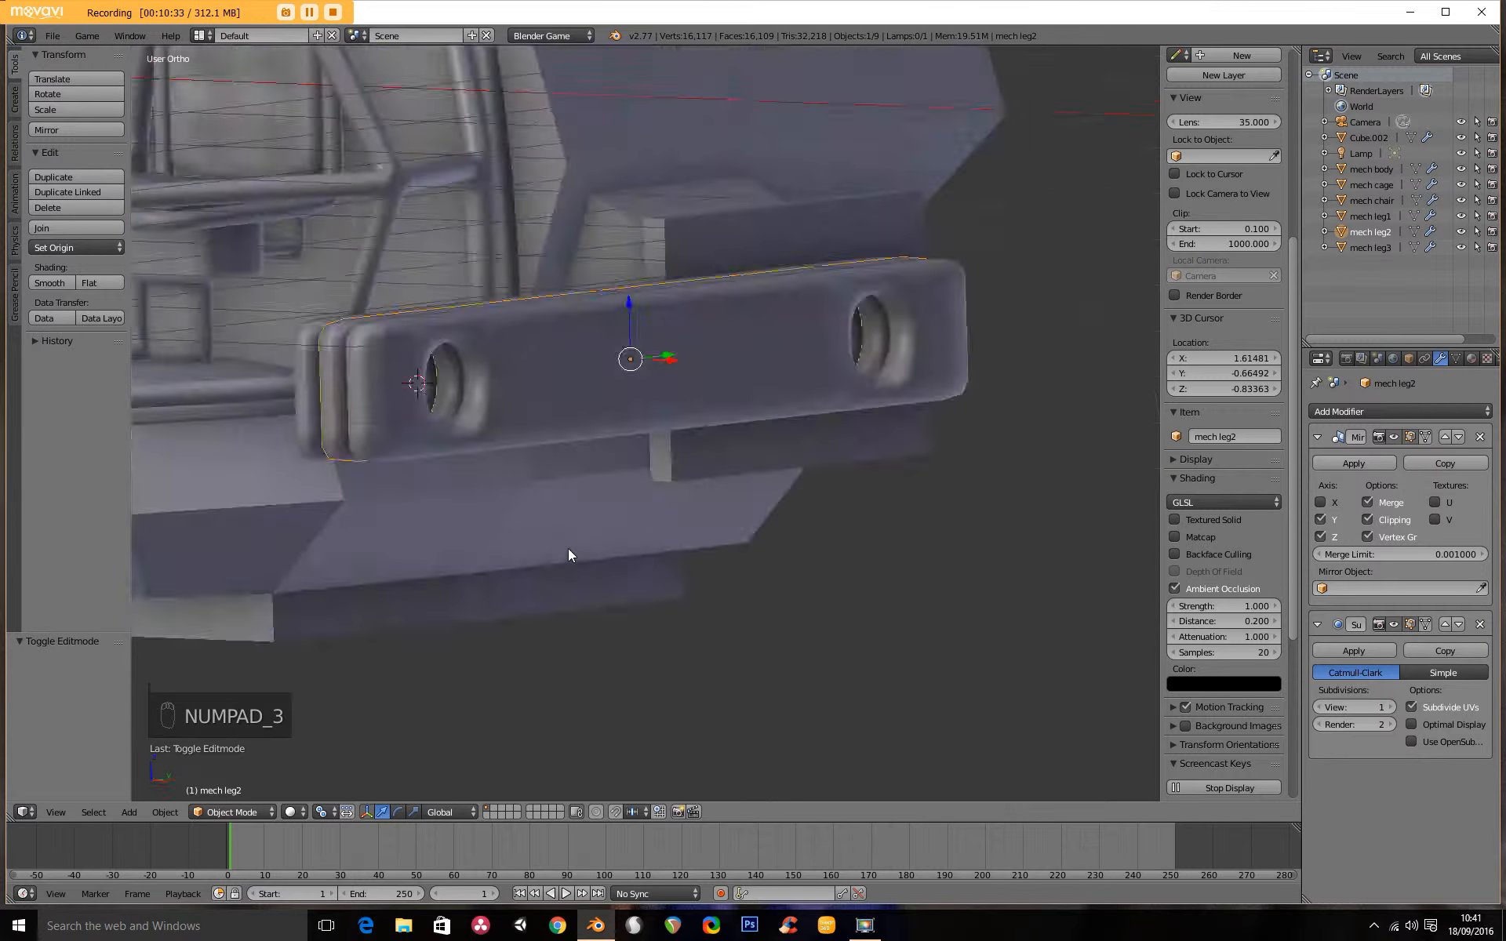
{"action": "left_click", "coordinate": [323, 813]}
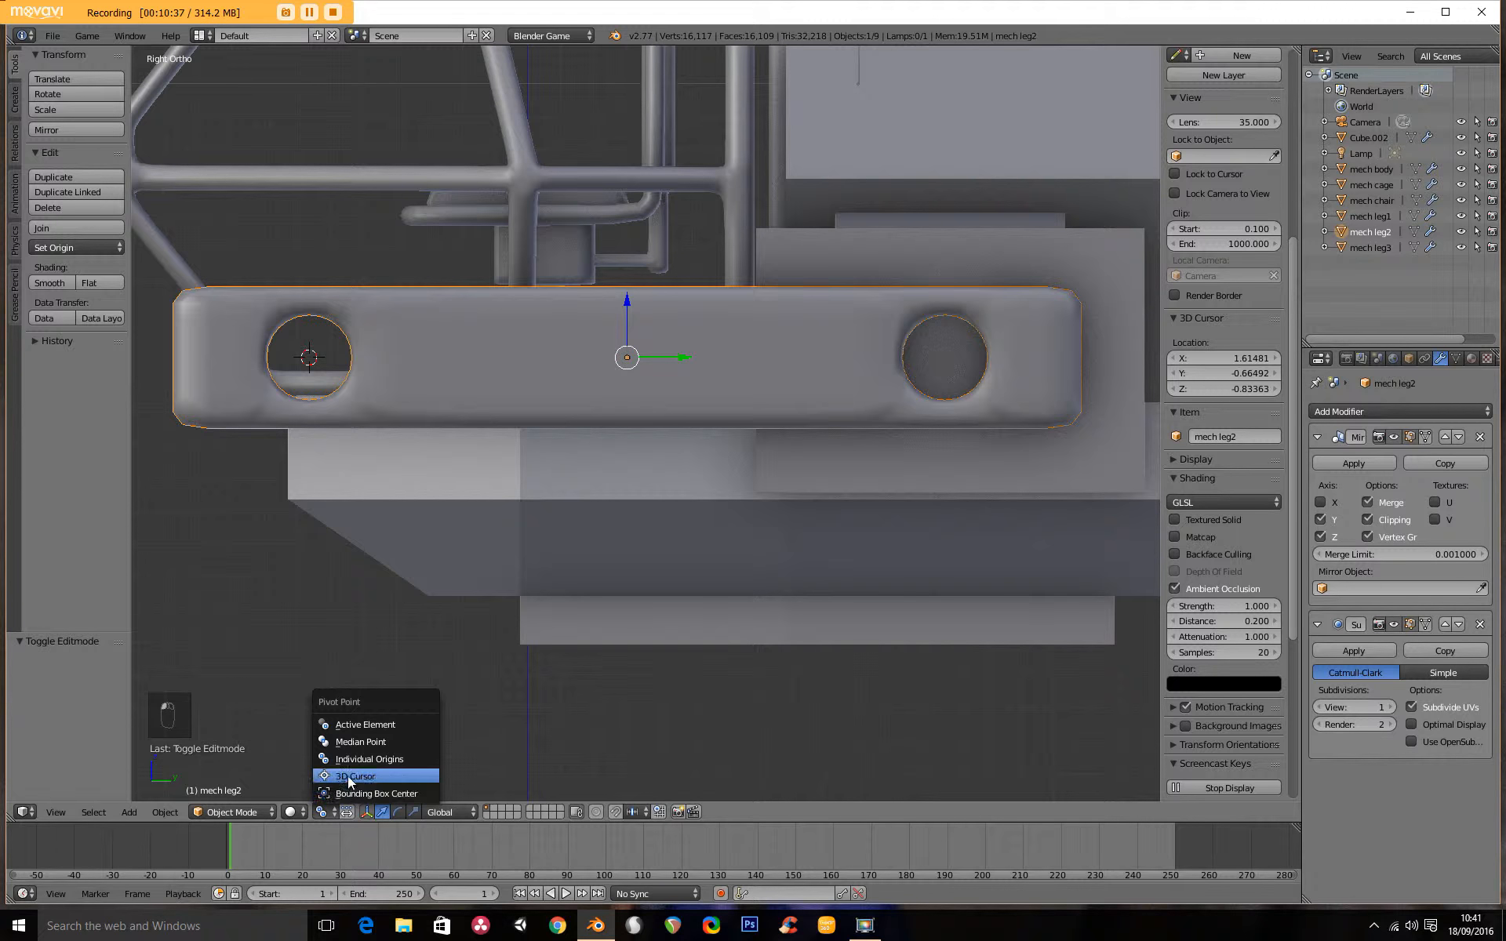
{"action": "left_click", "coordinate": [347, 775]}
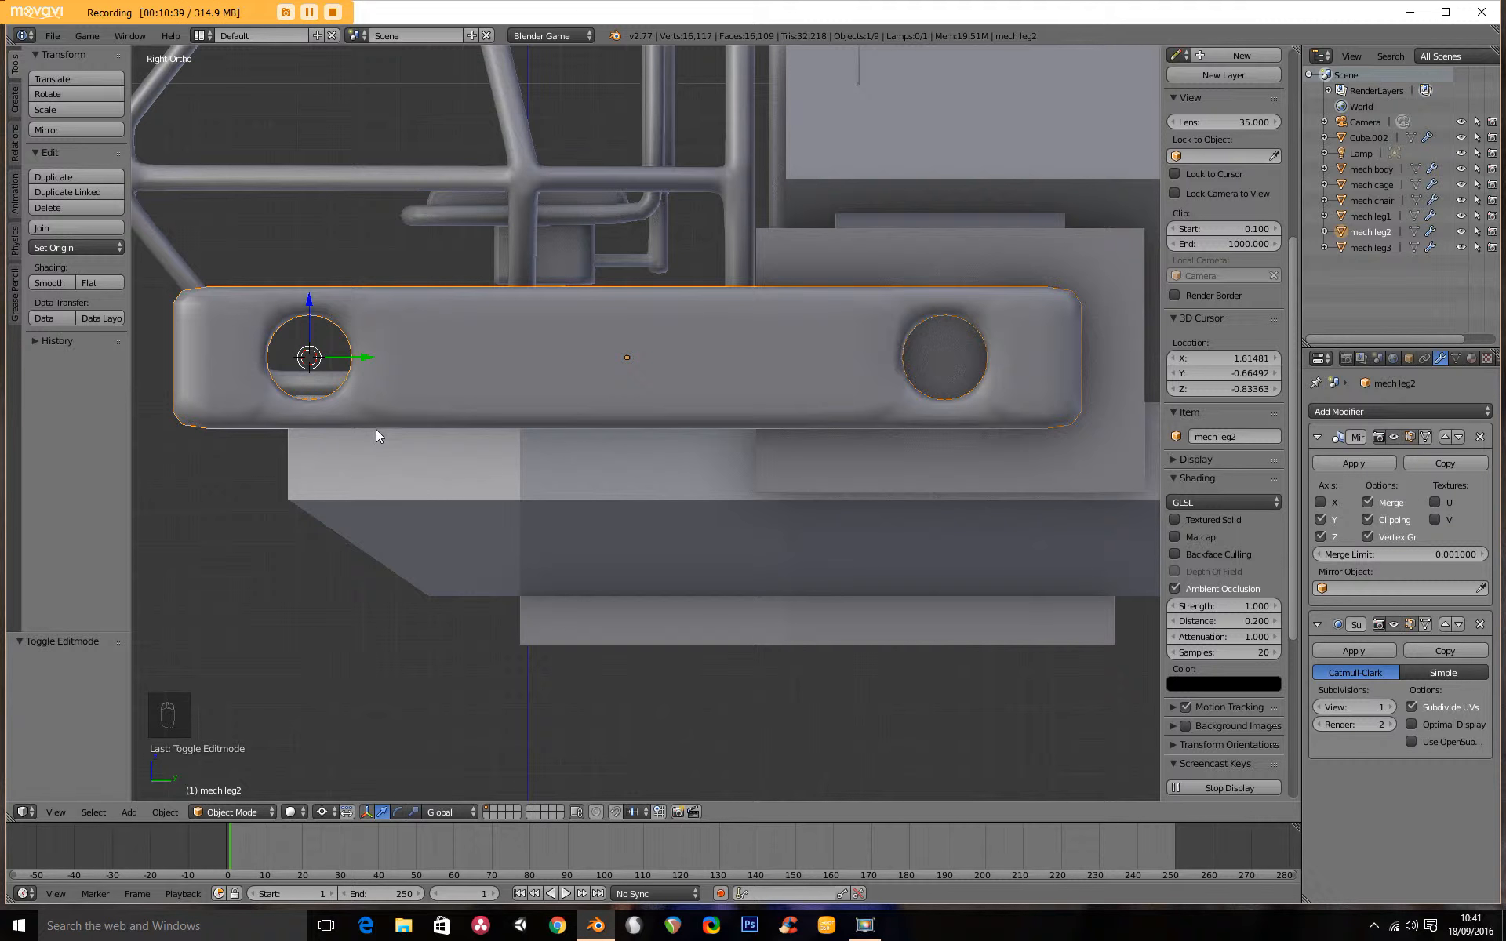
{"action": "type", "text": "r45"}
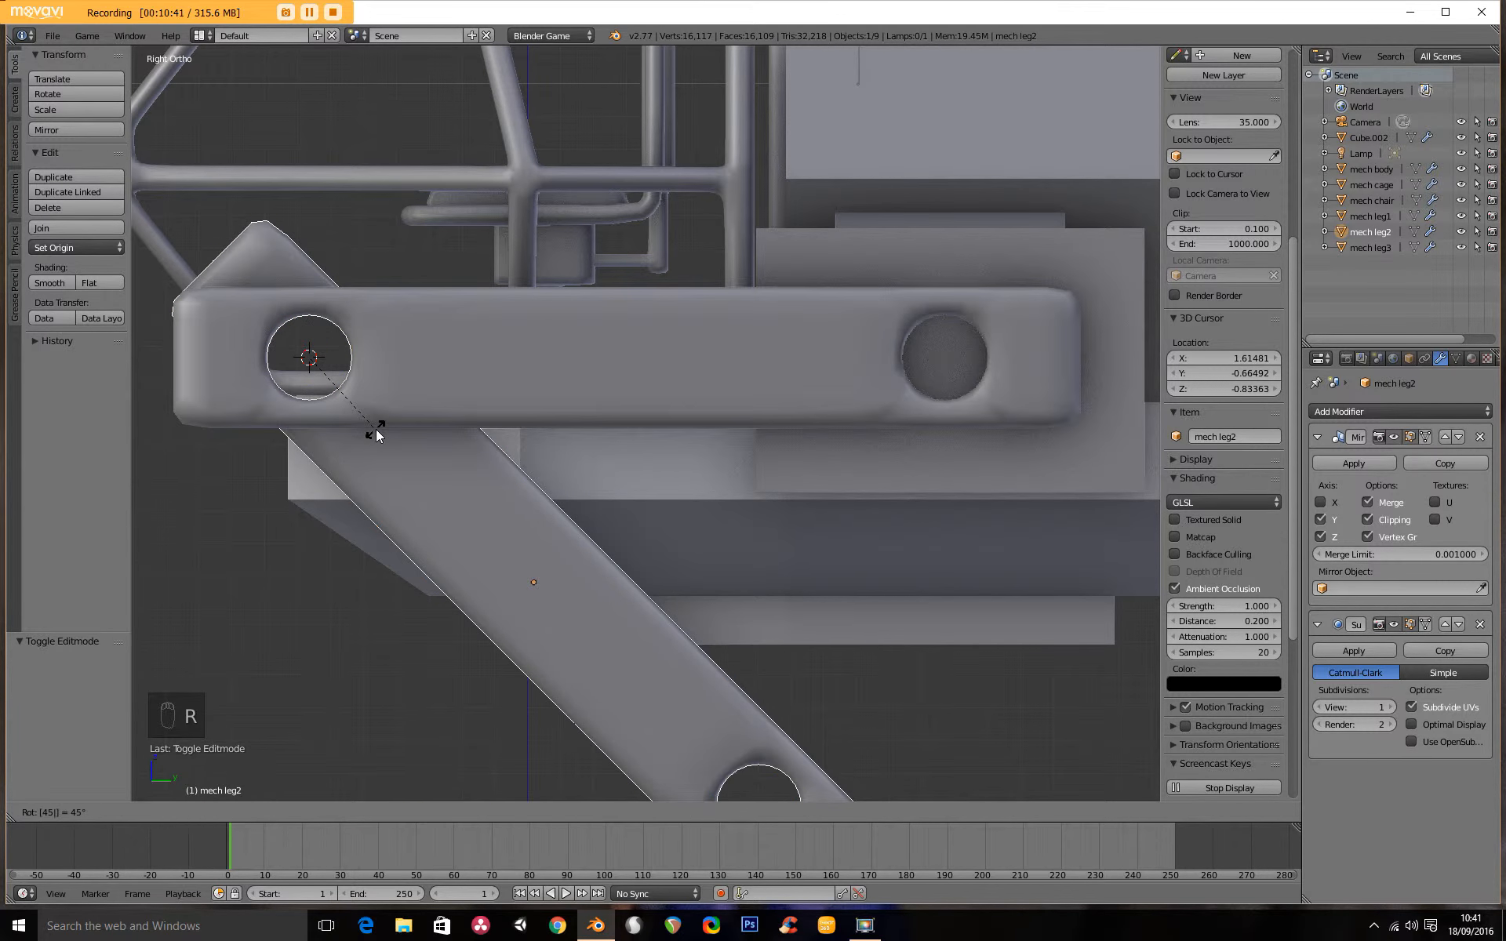
{"action": "key", "text": "Return"}
Select mech leg3 and mech leg1 together and rotate them -45° about the 3D cursor in the right view
{"action": "scroll", "coordinate": [480, 538], "scroll_direction": "down", "scroll_amount": 3}
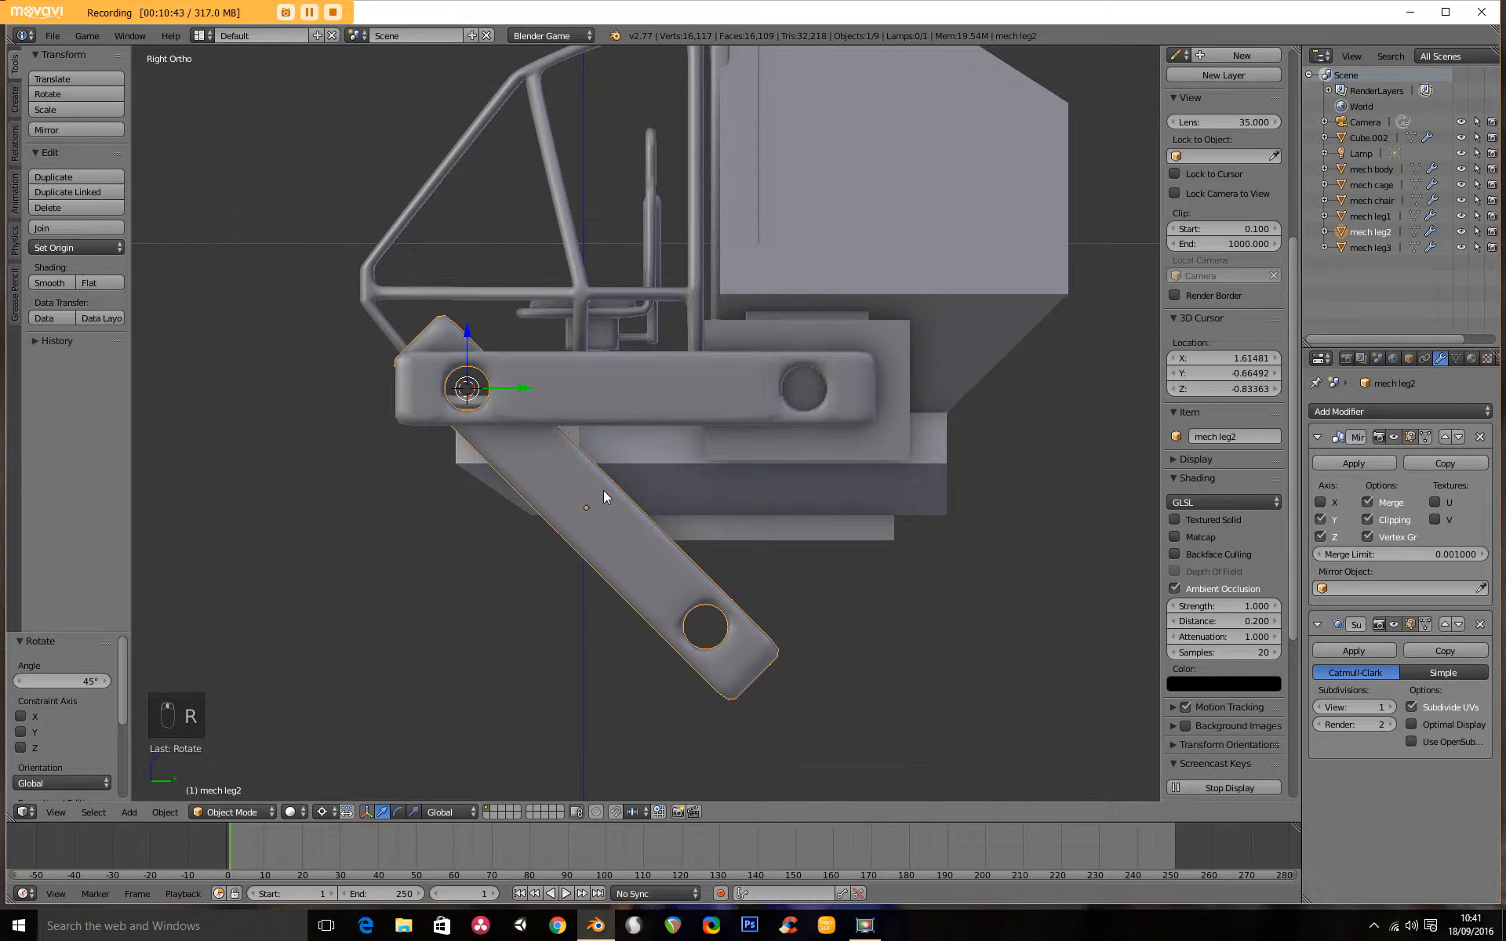
{"action": "middle_click_drag", "start_coordinate": [586, 463], "coordinate": [657, 401]}
{"action": "right_click", "coordinate": [656, 400]}
{"action": "right_click", "coordinate": [619, 365], "text": "shift"}
{"action": "key", "text": "KP_3"}
{"action": "type", "text": "r"}
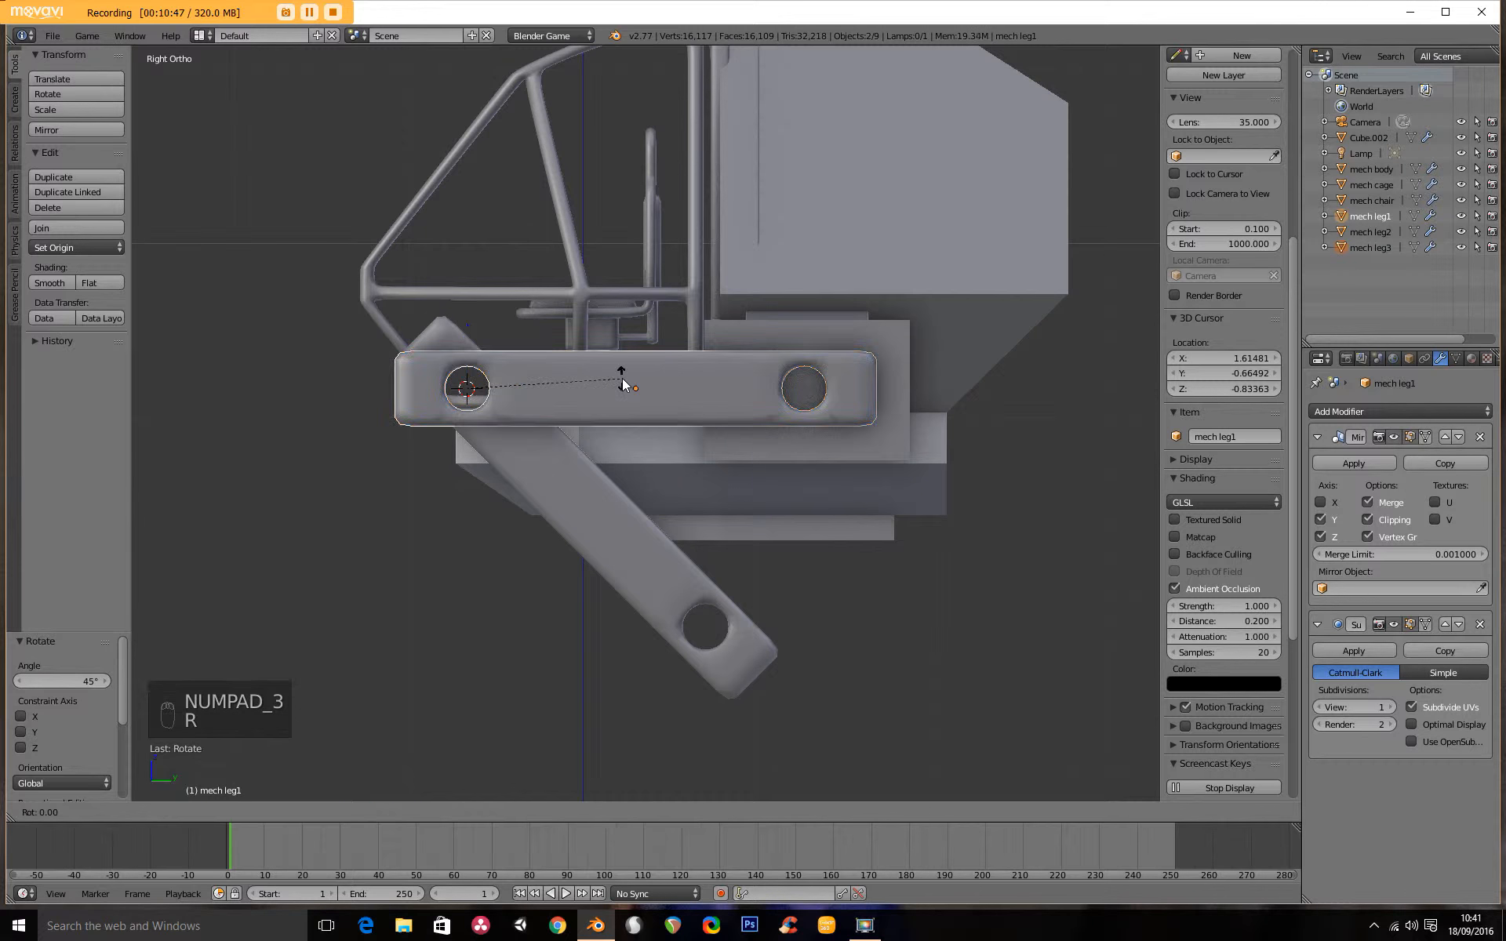
{"action": "type", "text": "-45"}
{"action": "left_click", "coordinate": [623, 378]}
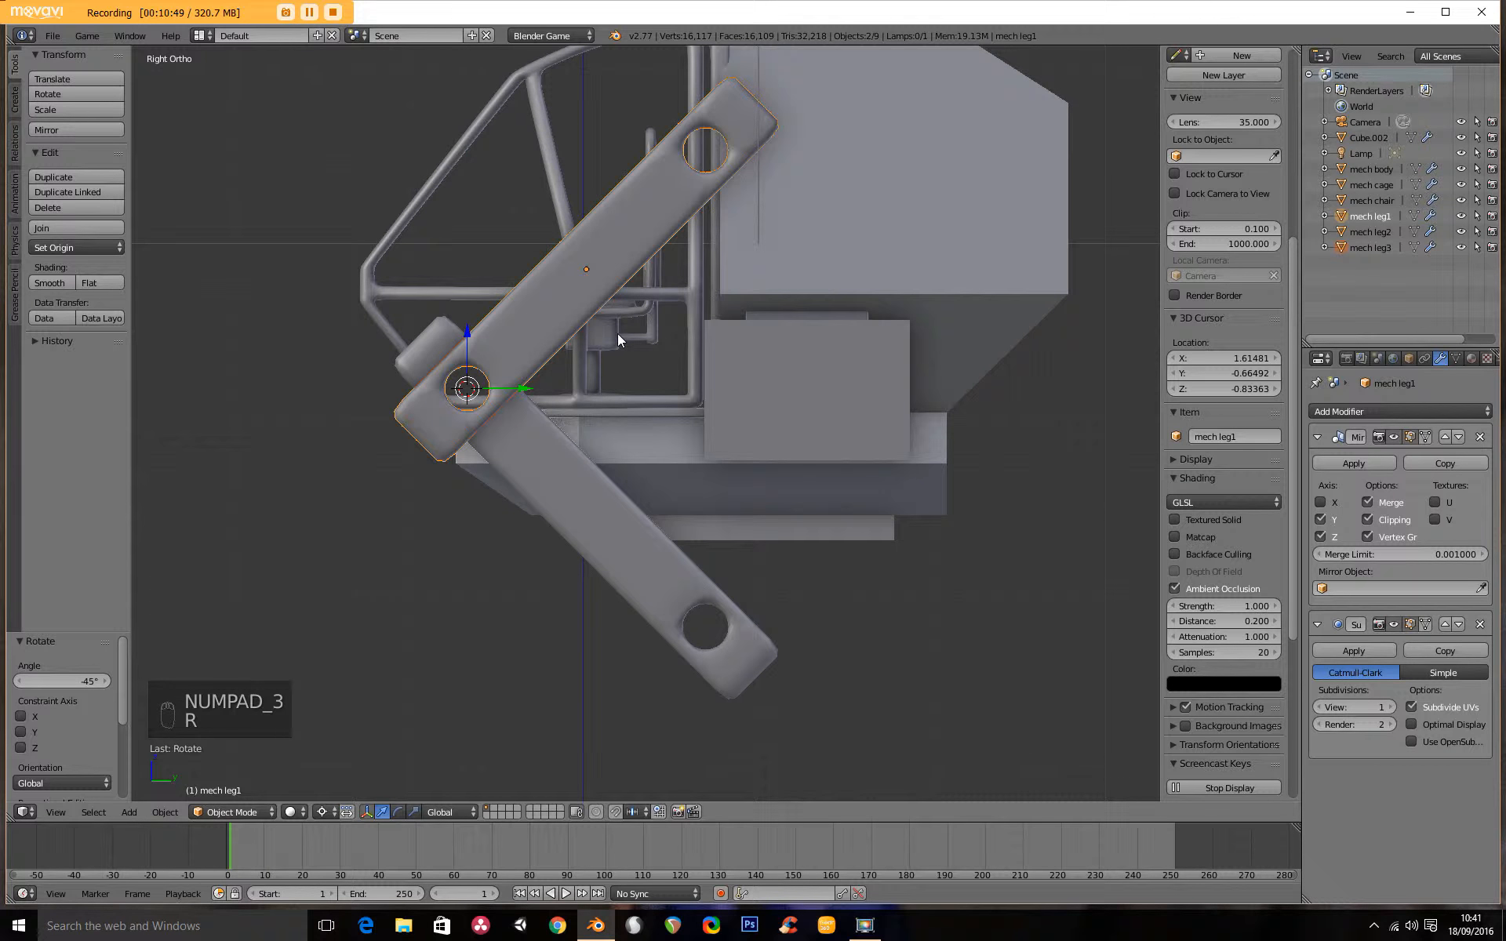
{"action": "middle_click_drag", "start_coordinate": [611, 309], "coordinate": [568, 500], "text": "shift"}
{"action": "key", "text": "KP_3"}
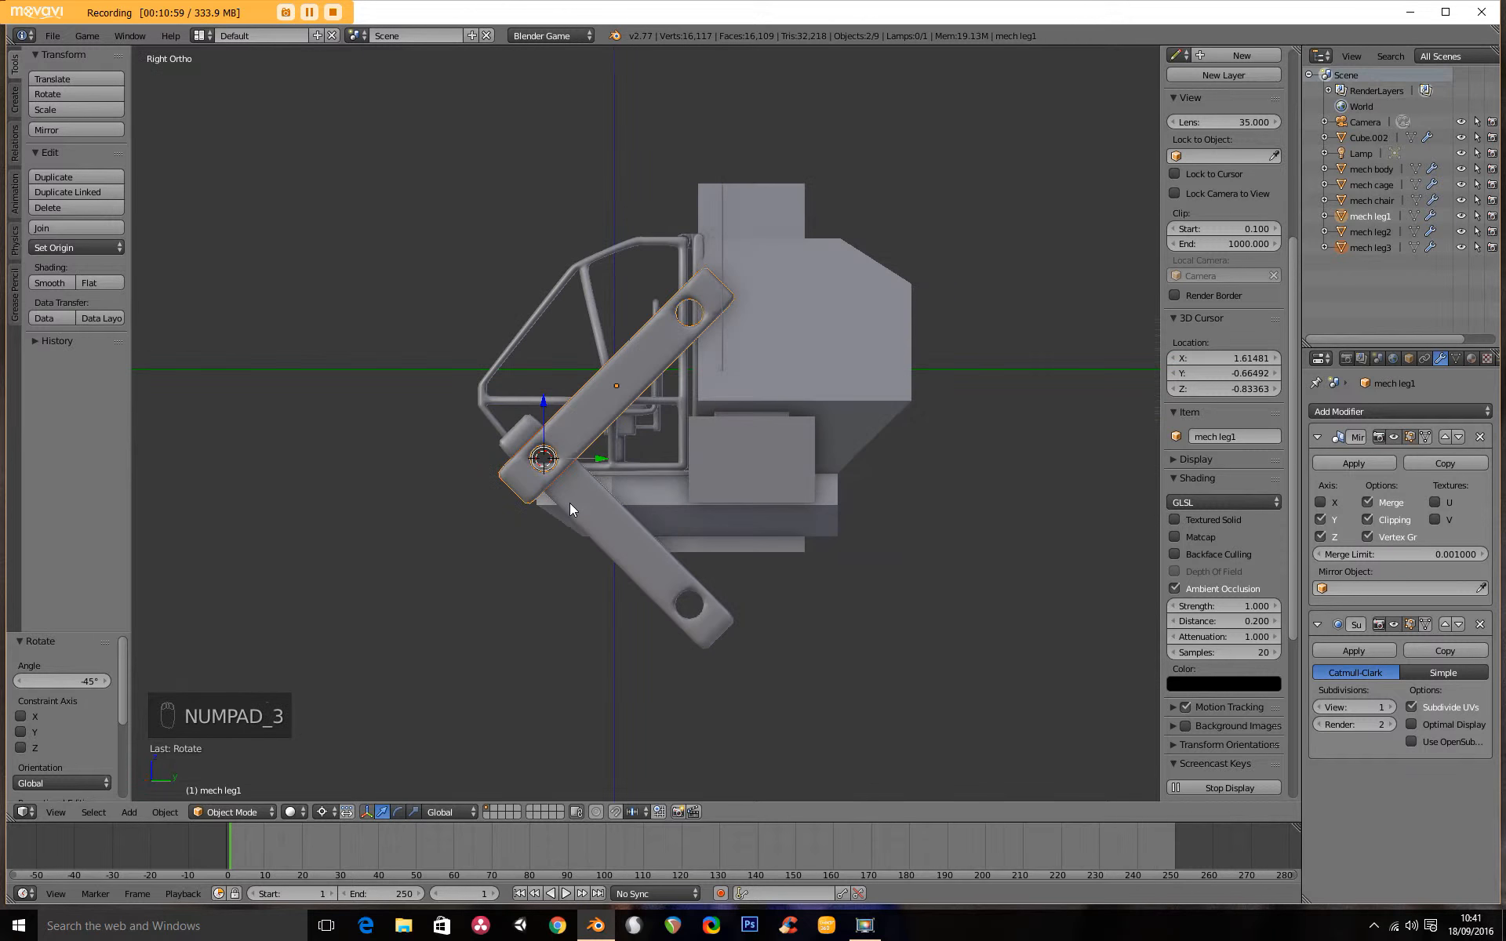
Add mech leg2 to the selection and move all three leg pieces 0.610 along Y and -1.382 along Z to the body's side plate
{"action": "right_click", "coordinate": [595, 515], "text": "shift"}
{"action": "middle_click_drag", "start_coordinate": [595, 514], "coordinate": [700, 540]}
{"action": "key", "text": "g"}
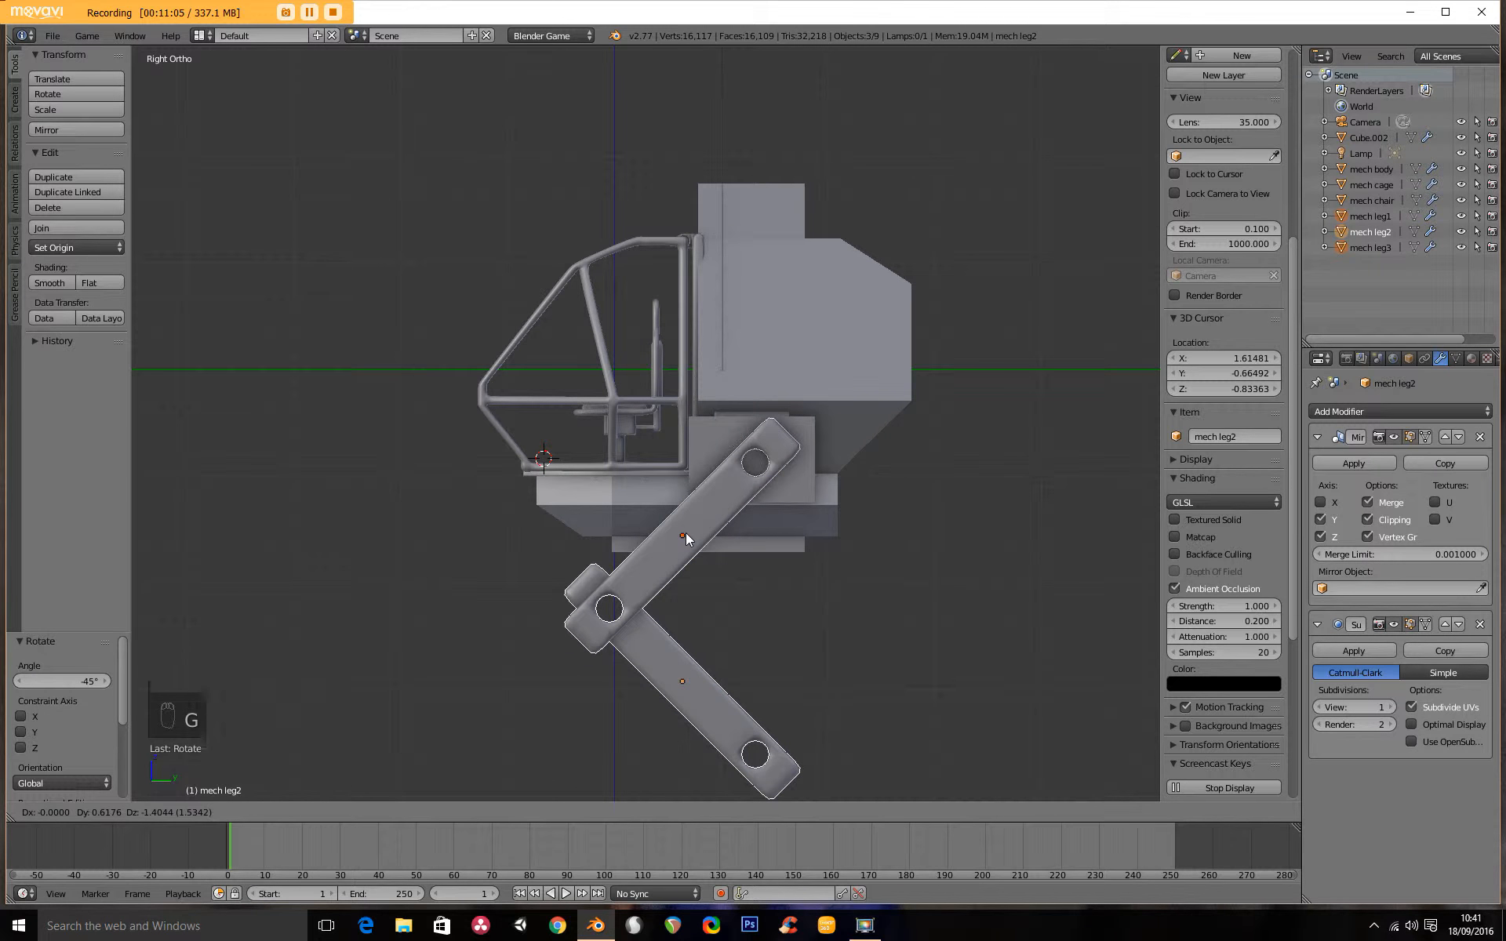
{"action": "left_click", "coordinate": [685, 530]}
{"action": "middle_click_drag", "start_coordinate": [698, 510], "coordinate": [652, 394], "text": "shift"}
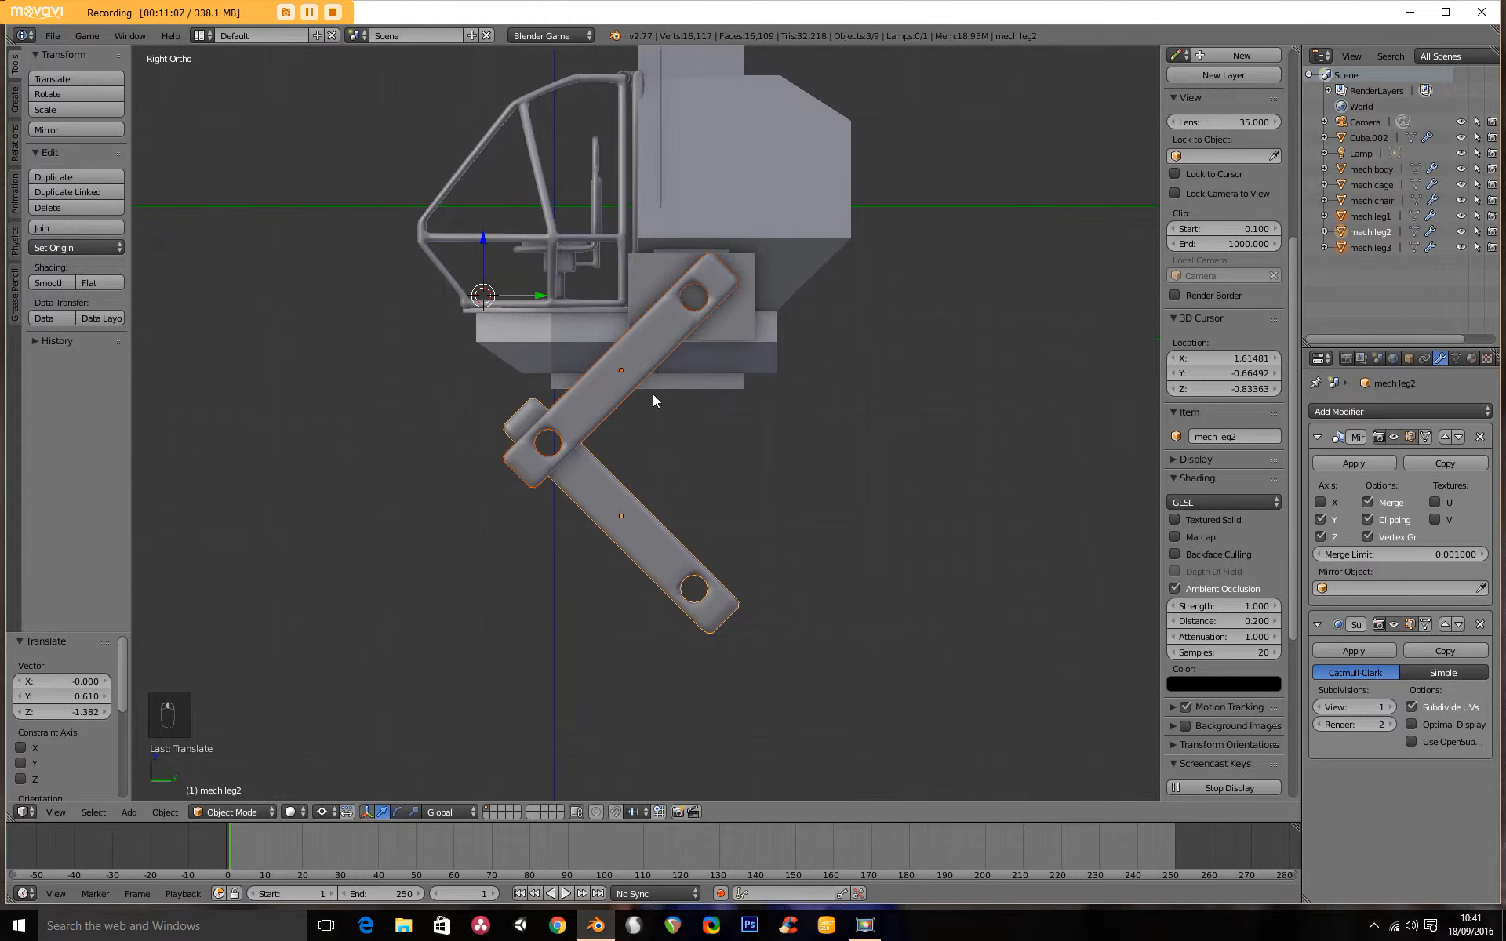
{"action": "scroll", "coordinate": [653, 394], "scroll_direction": "down", "scroll_amount": 2}
{"action": "middle_click_drag", "start_coordinate": [665, 454], "coordinate": [610, 519]}
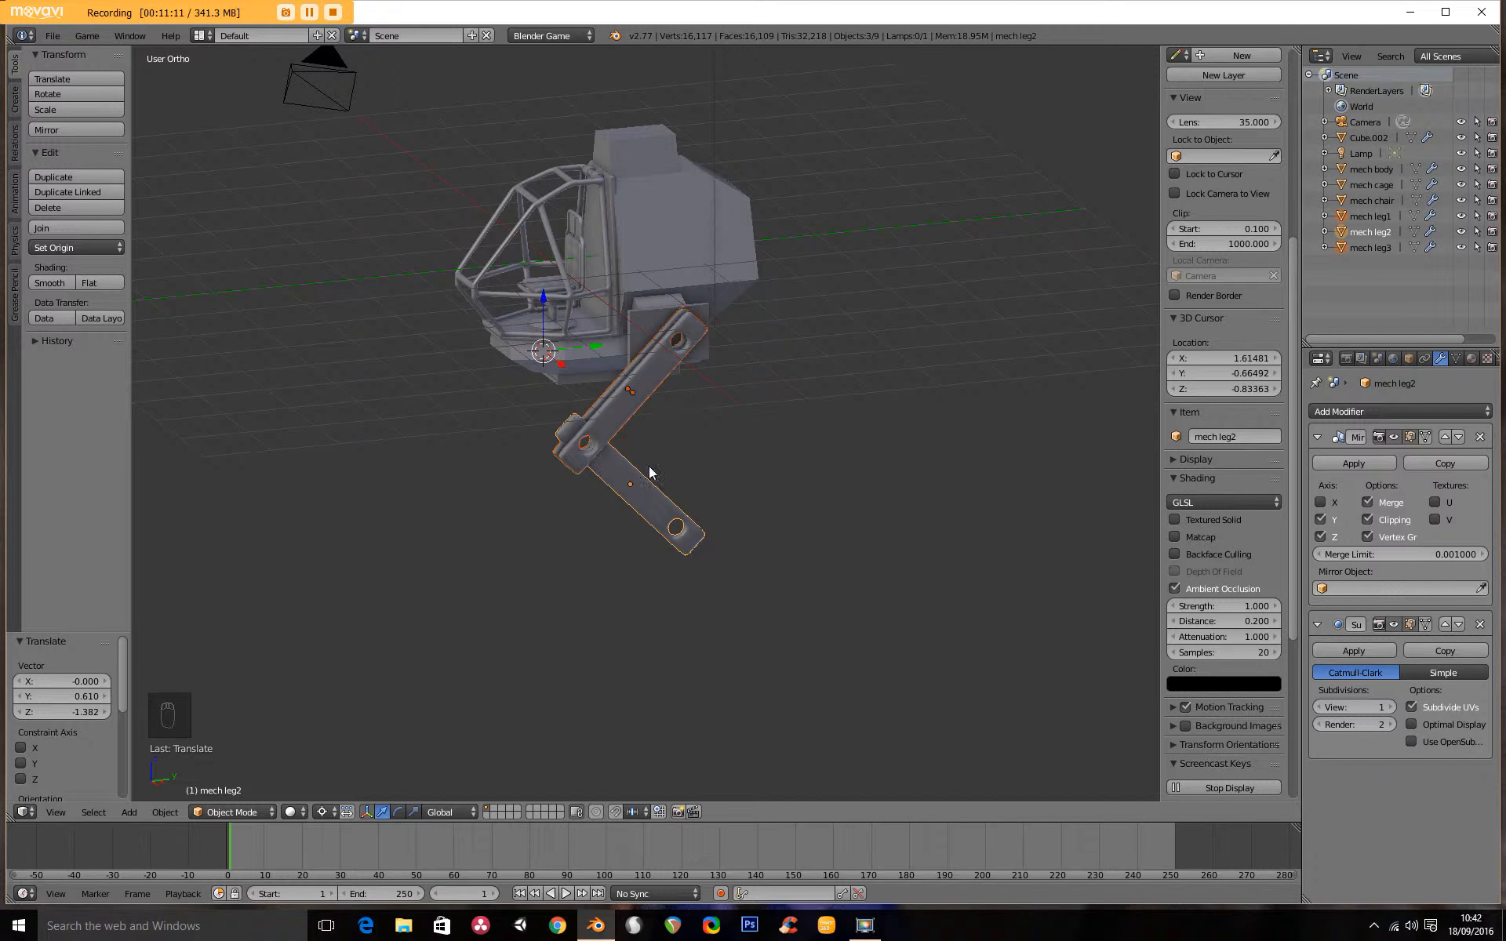
{"action": "key", "text": "KP_3"}
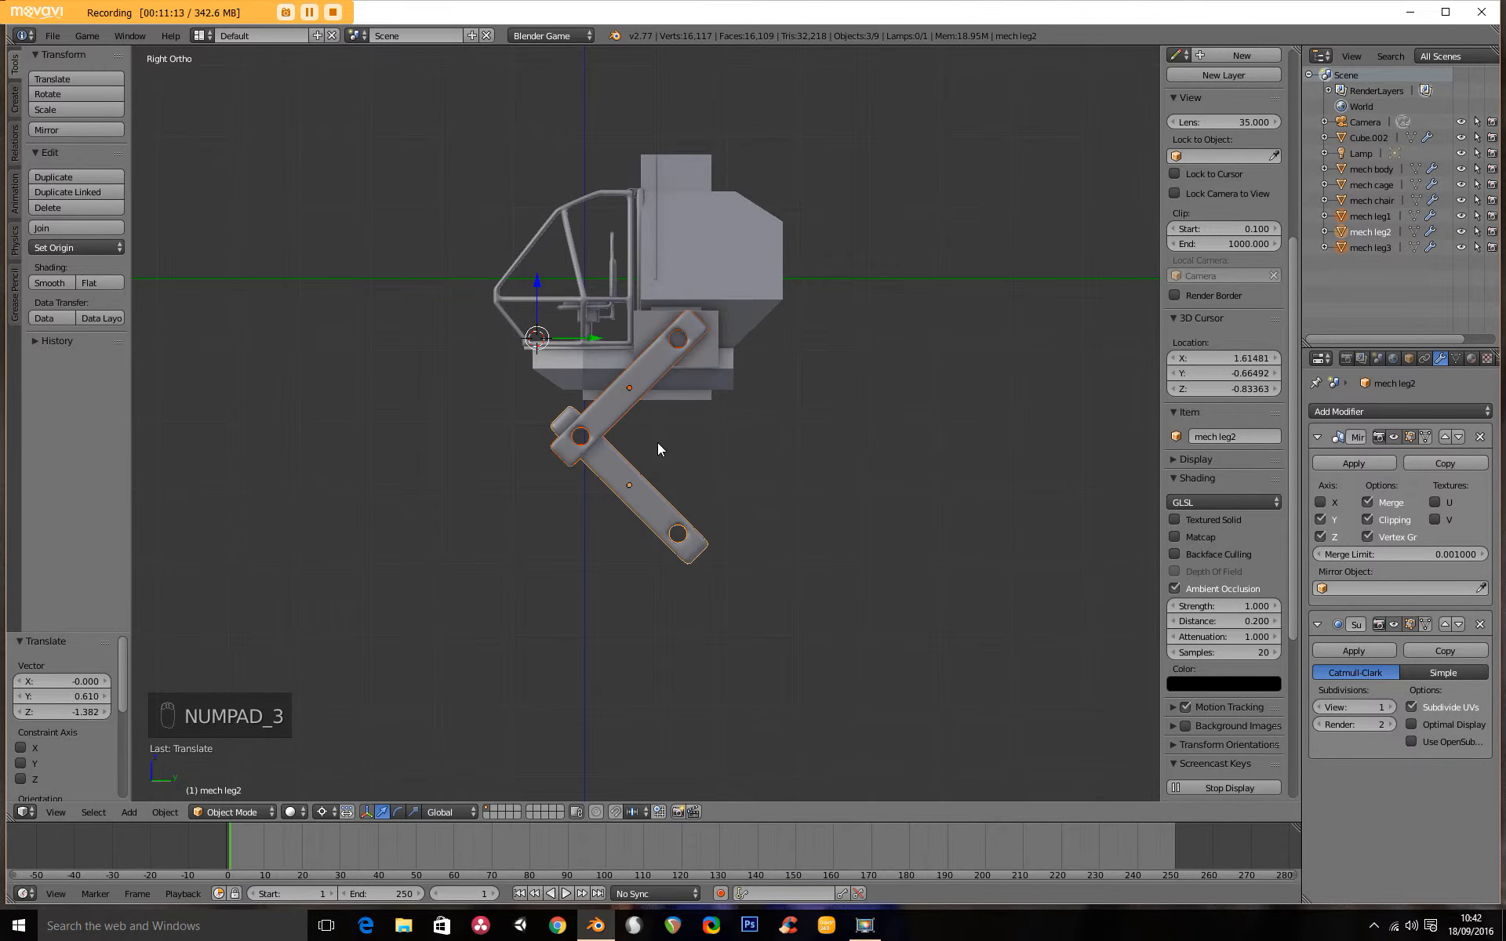
Select only mech leg3 and mech leg1, the two outer leg pieces, and set the pivot point to Individual Origins
{"action": "scroll", "coordinate": [657, 443], "scroll_direction": "up", "scroll_amount": 5}
{"action": "middle_click_drag", "start_coordinate": [627, 319], "coordinate": [578, 453], "text": "shift"}
{"action": "key", "text": "Tab"}
{"action": "key", "text": "Tab"}
{"action": "right_click", "coordinate": [534, 538]}
{"action": "right_click", "coordinate": [579, 453], "text": "shift"}
{"action": "key", "text": "KP_7"}
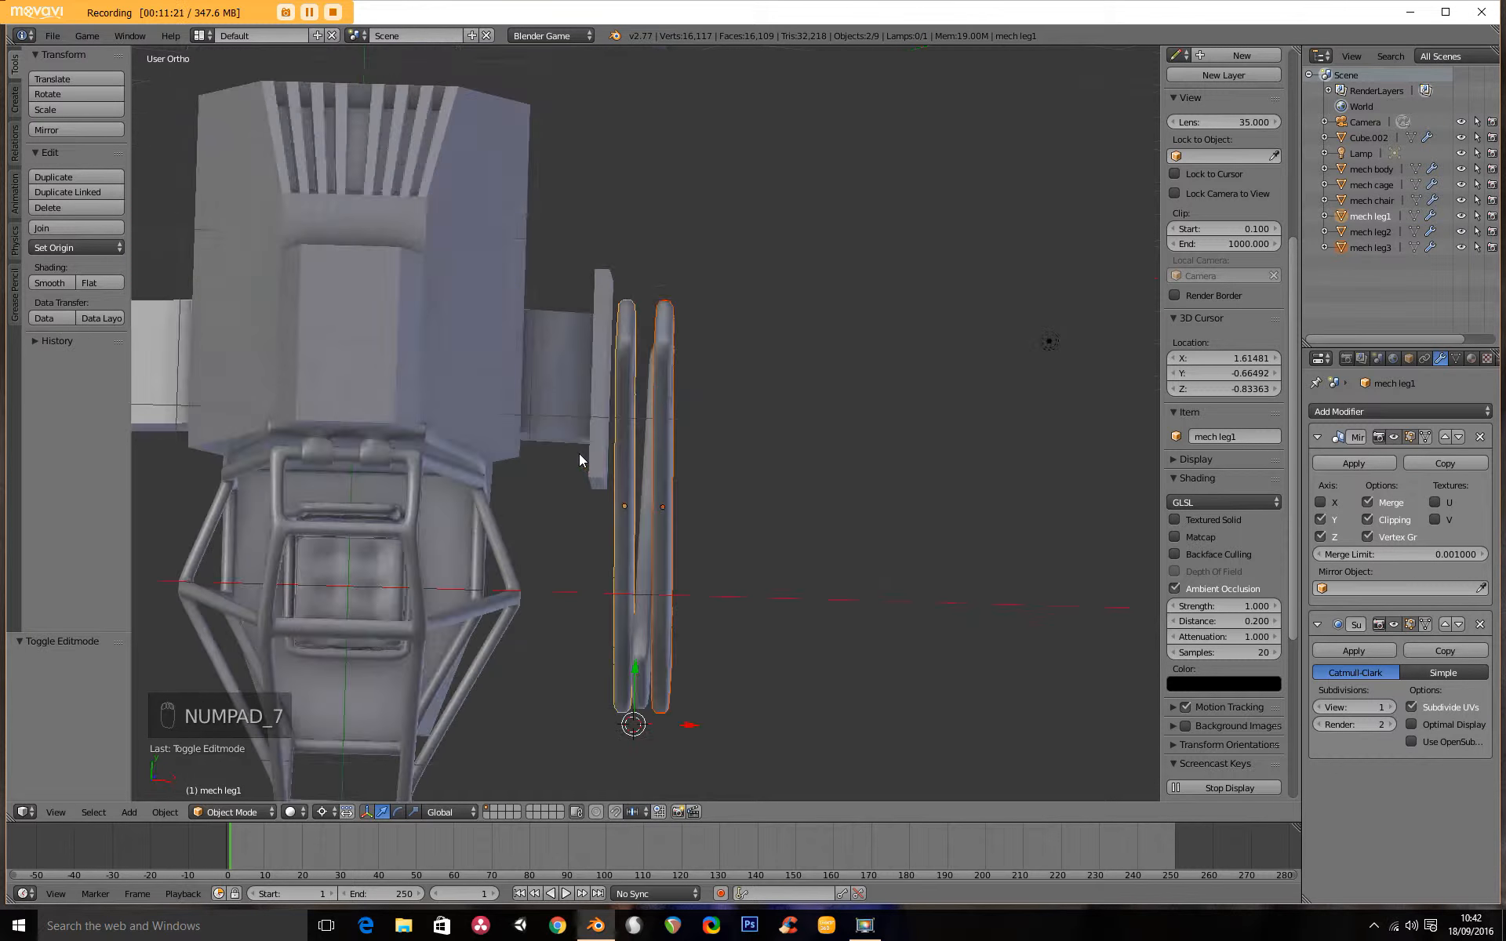
{"action": "key", "text": "KP_3"}
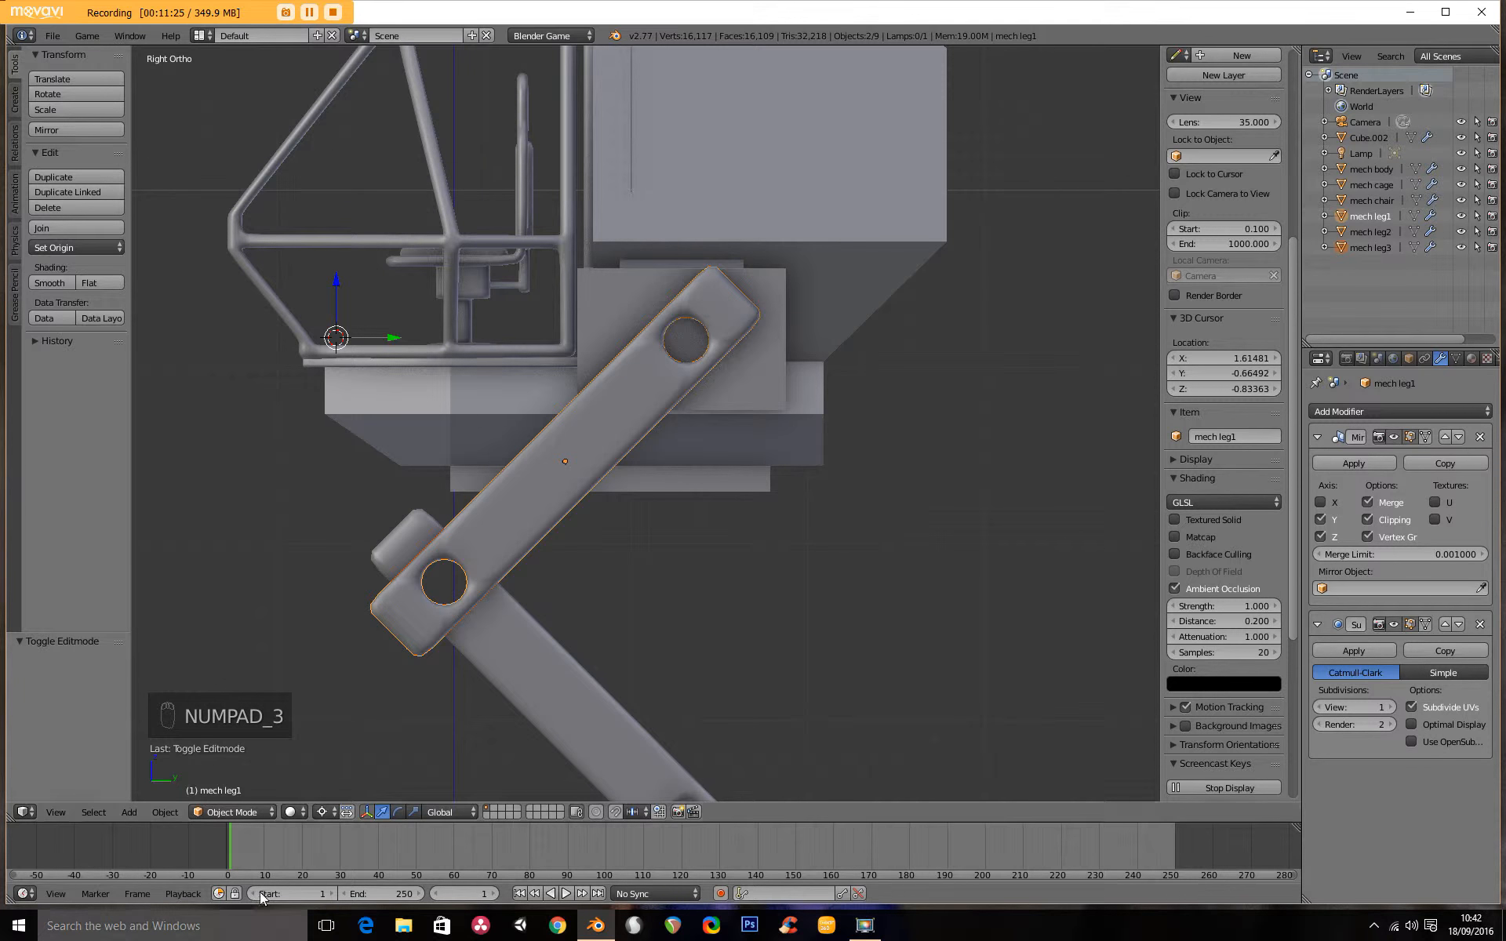
{"action": "left_click", "coordinate": [321, 812]}
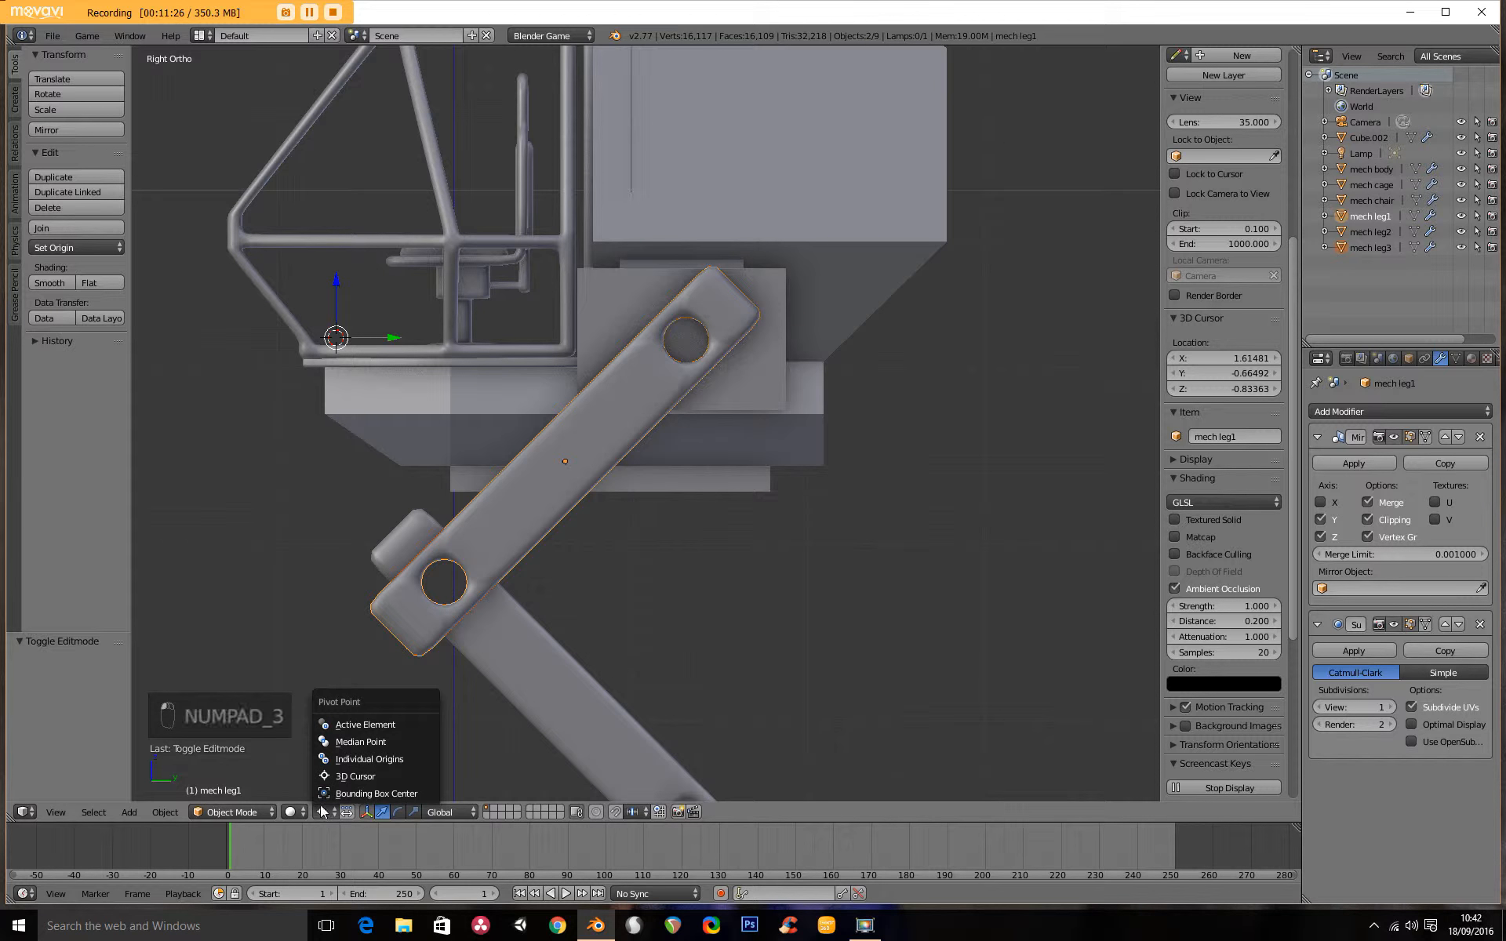
{"action": "left_click", "coordinate": [350, 760]}
{"action": "type", "text": "r45"}
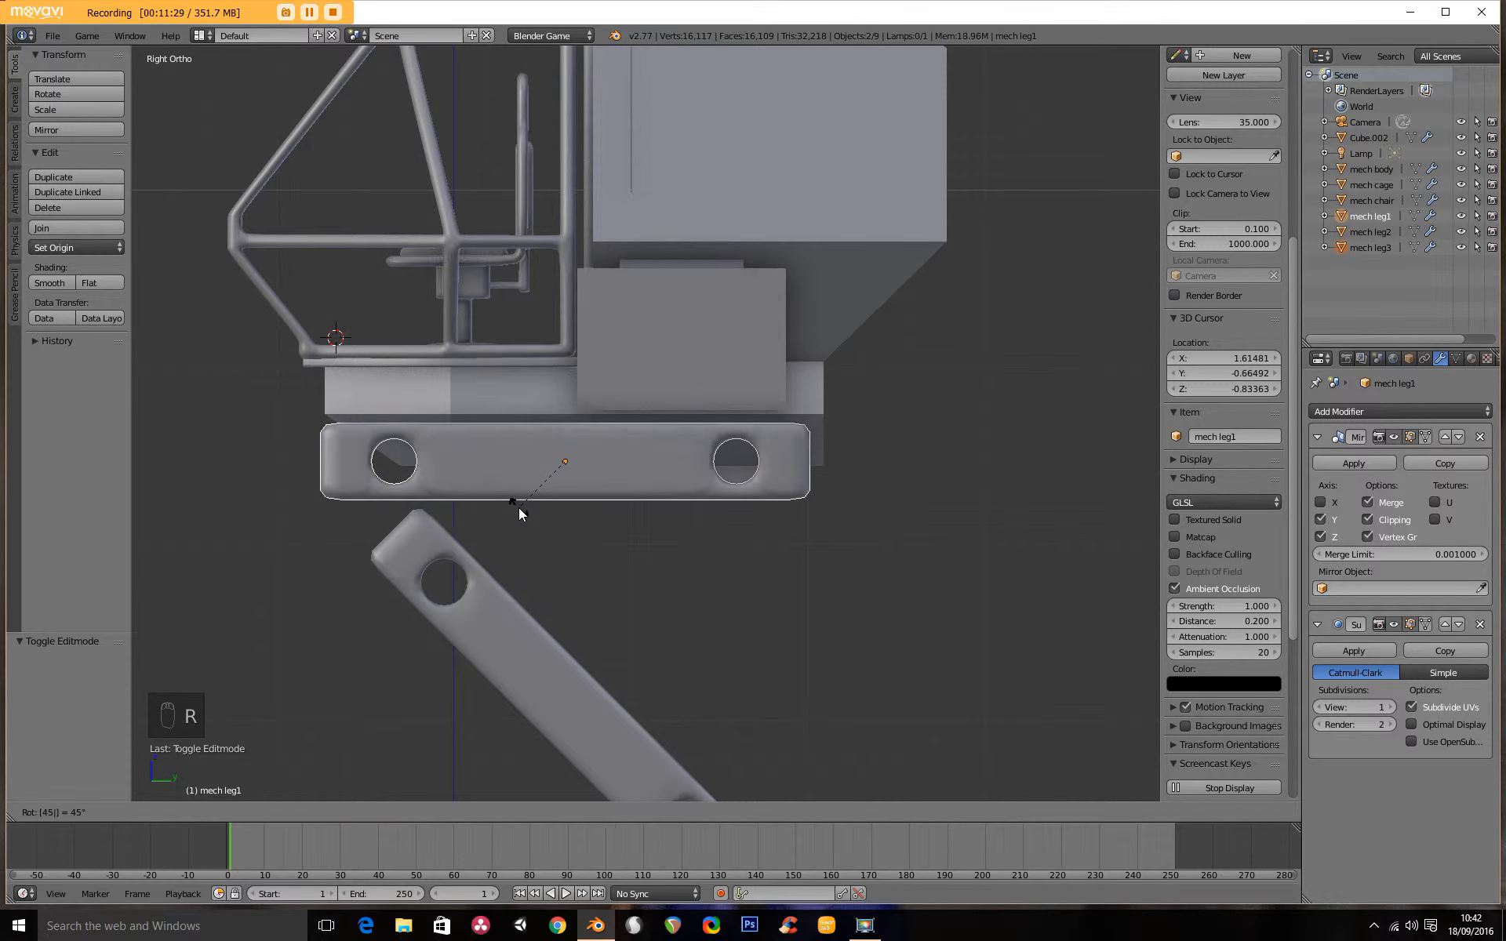
{"action": "key", "text": "Return"}
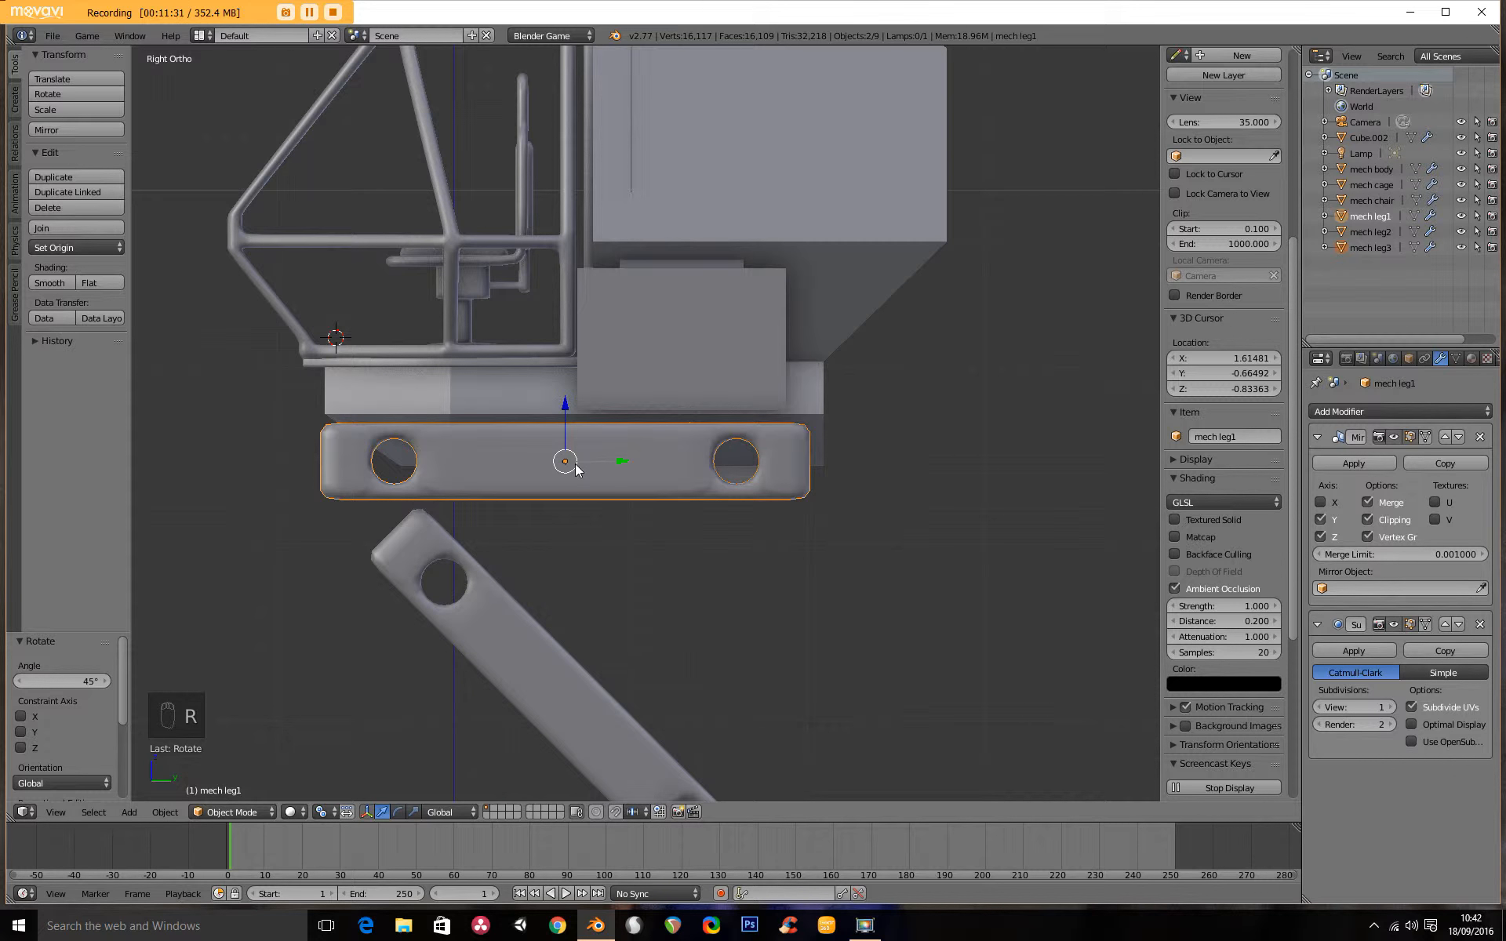
{"action": "key", "text": "ctrl+z"}
{"action": "type", "text": "r3"}
{"action": "key", "text": "Return"}
{"action": "key", "text": "r"}
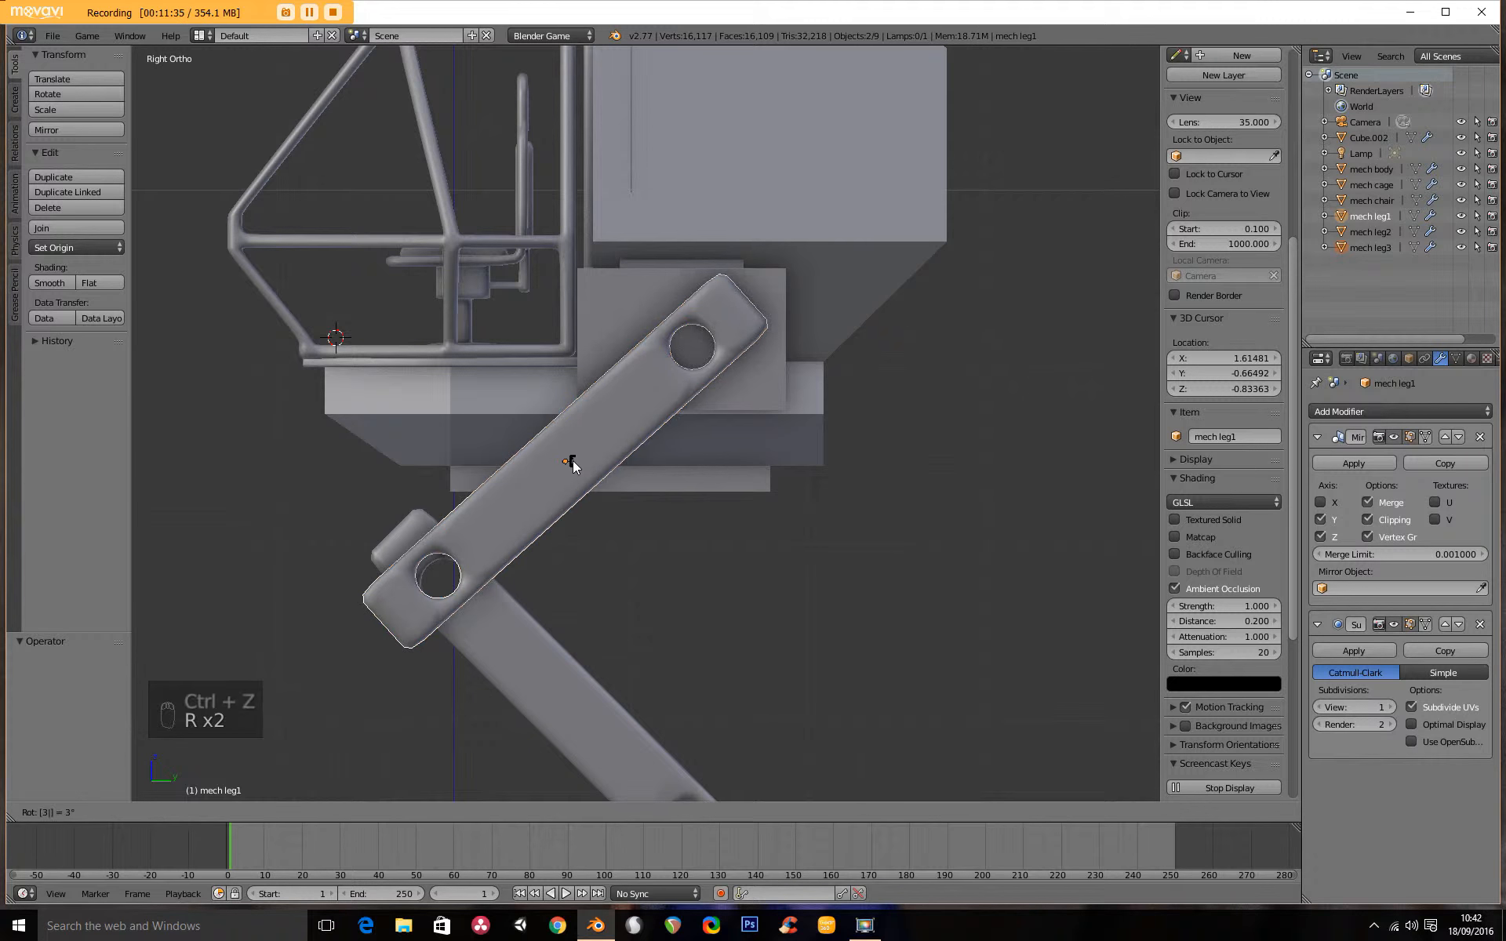
{"action": "right_click", "coordinate": [573, 466]}
Rotate mech leg1 and mech leg3 by 45° about their own origins, and duplicate them 1.929 along Y so the end holes overlap
{"action": "type", "text": "r45"}
{"action": "key", "text": "Return"}
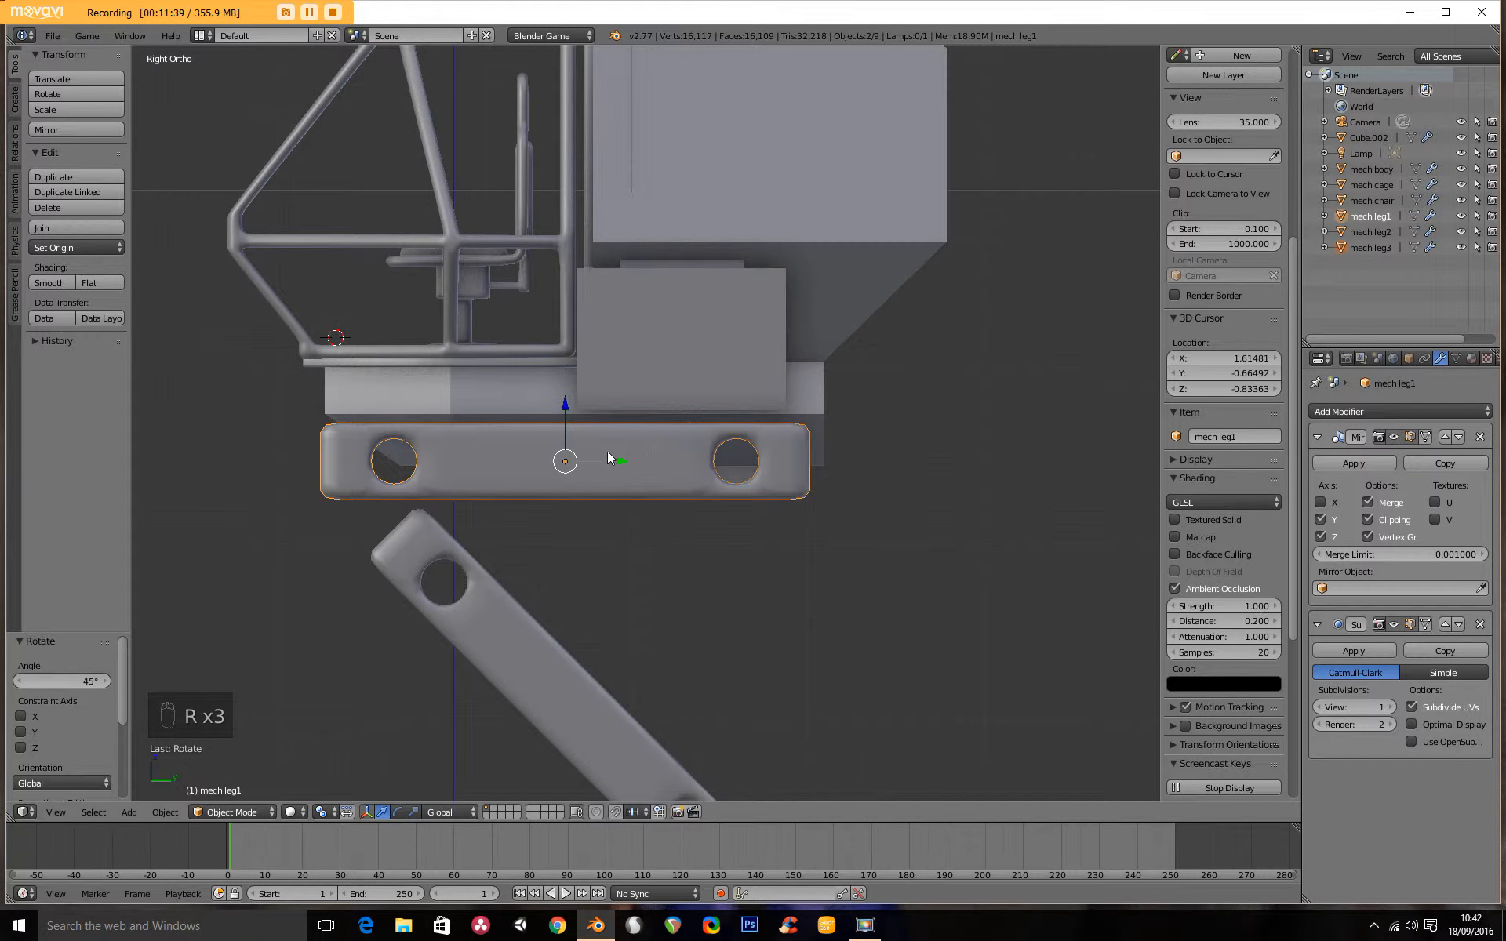
{"action": "key", "text": "shift+d"}
{"action": "key", "text": "g"}
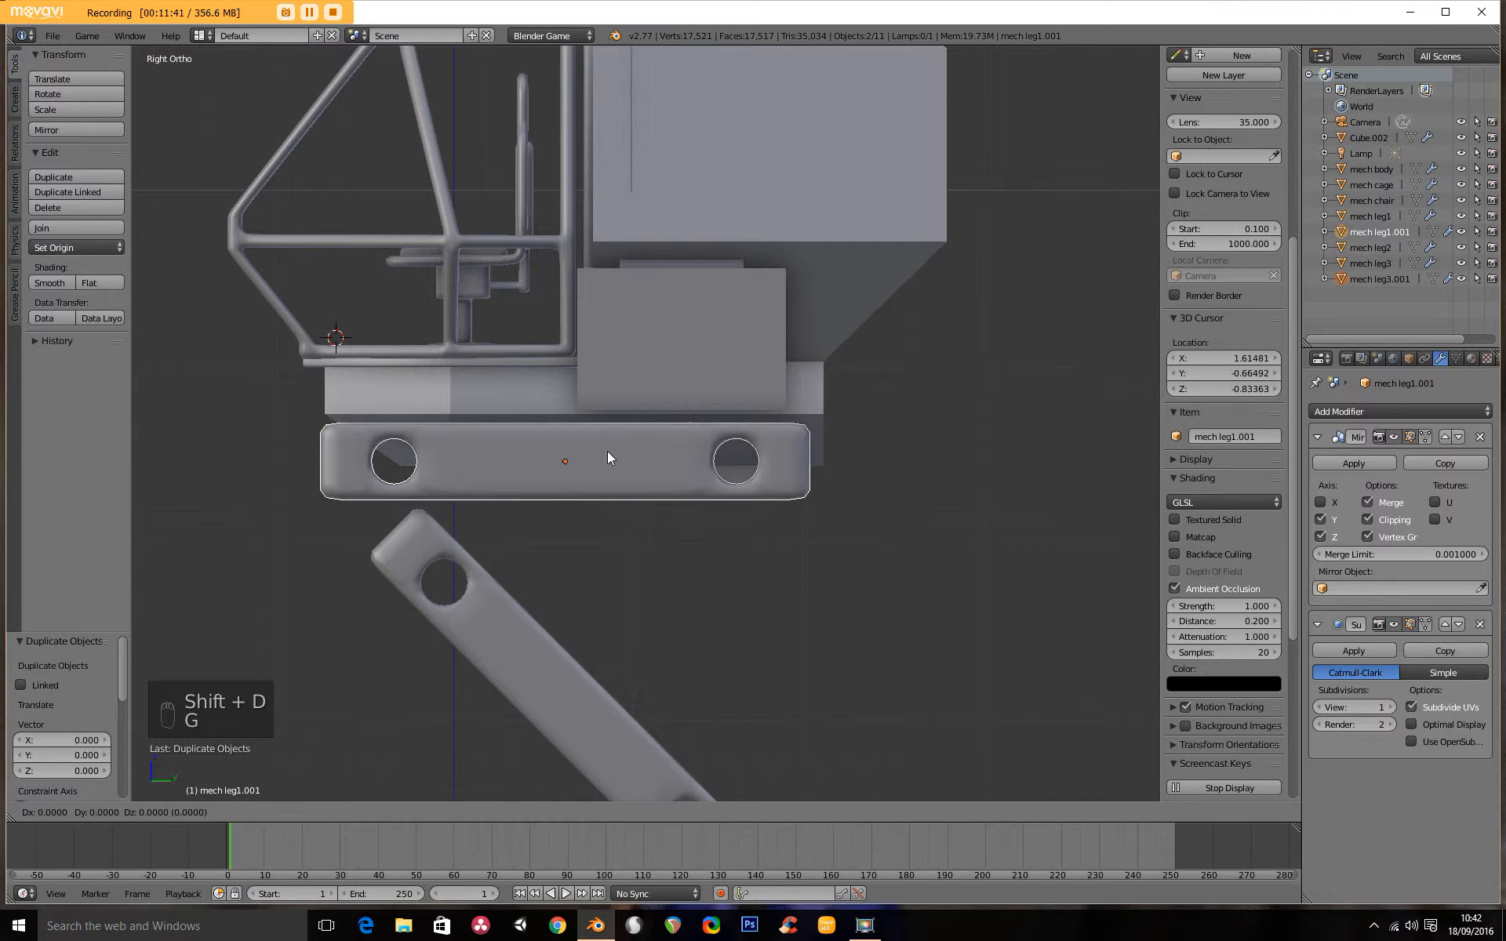
{"action": "key", "text": "y"}
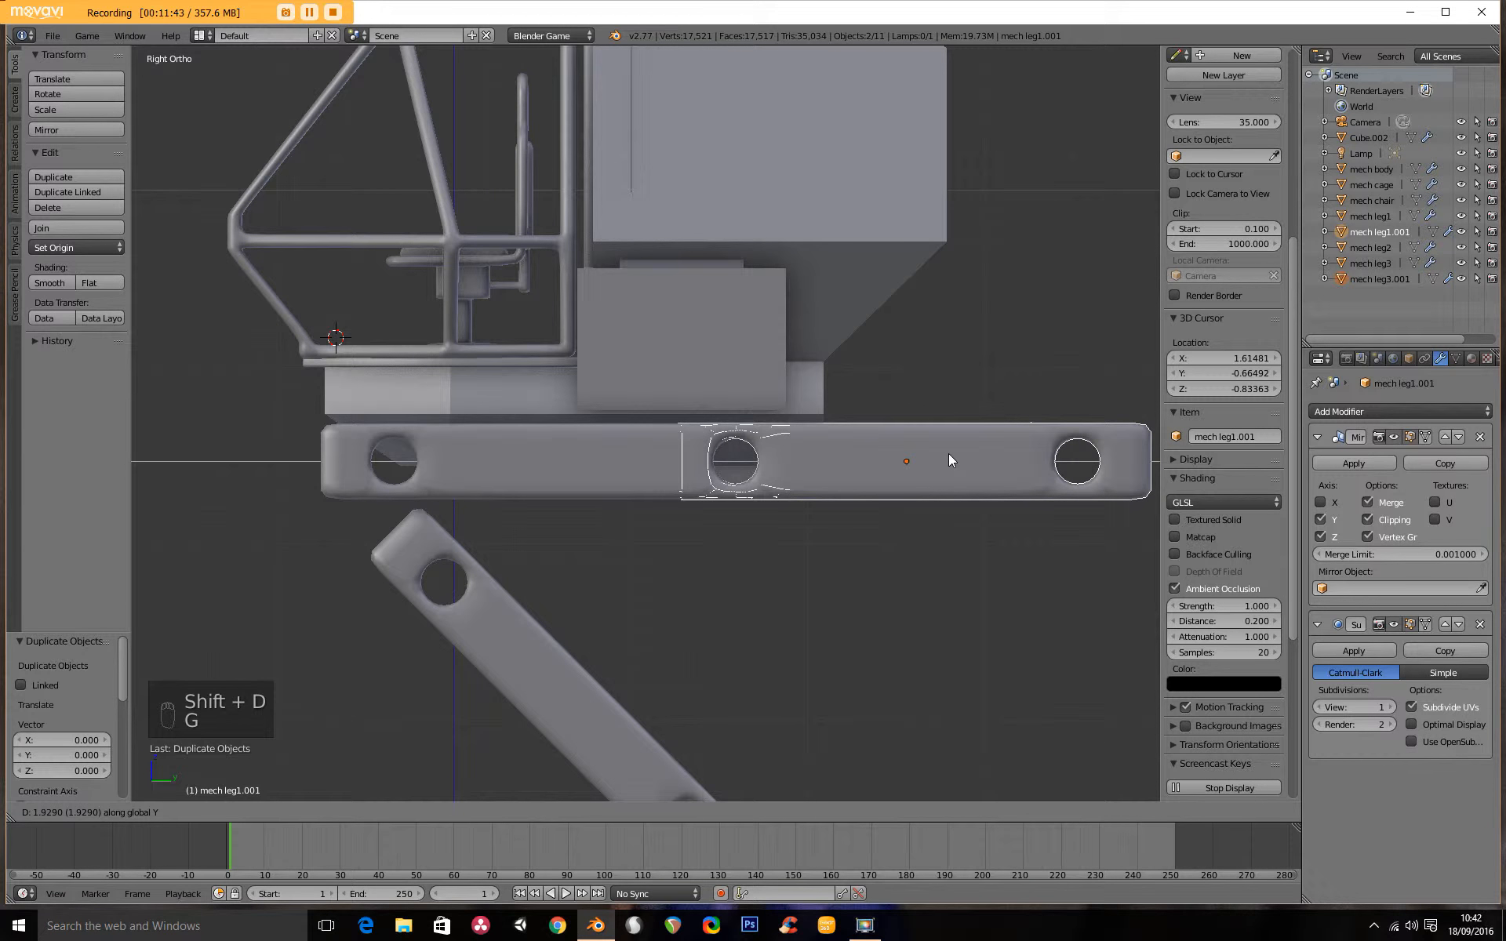
{"action": "left_click", "coordinate": [949, 460]}
Move the two duplicated leg pieces 0.100 along X in the top view so they sit beside the originals
{"action": "key", "text": "KP_7"}
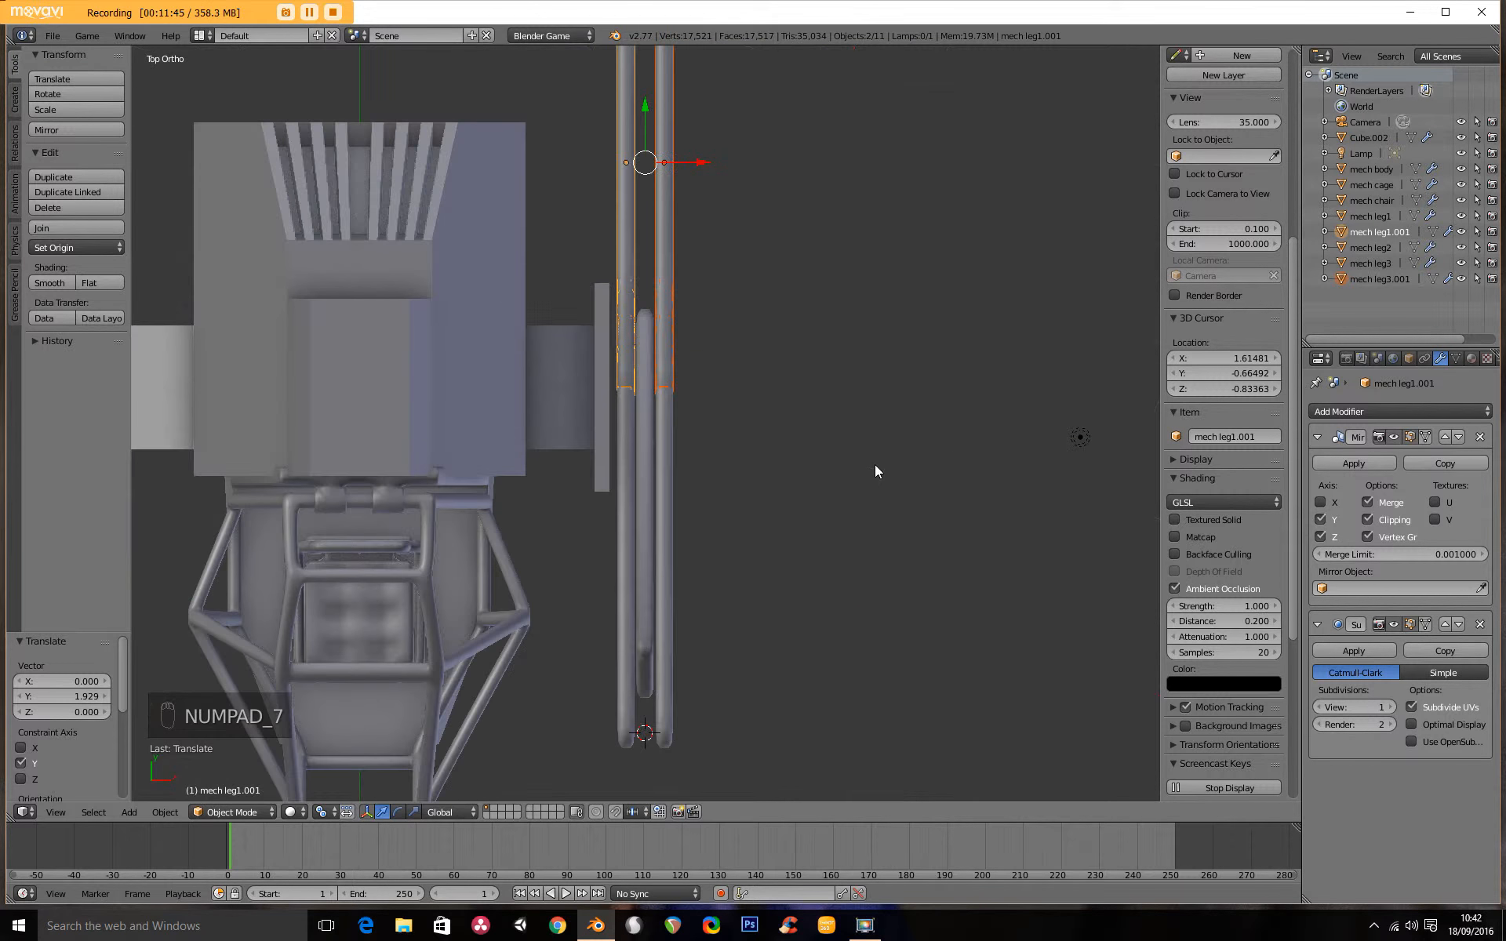
{"action": "scroll", "coordinate": [749, 369], "scroll_direction": "up", "scroll_amount": 4}
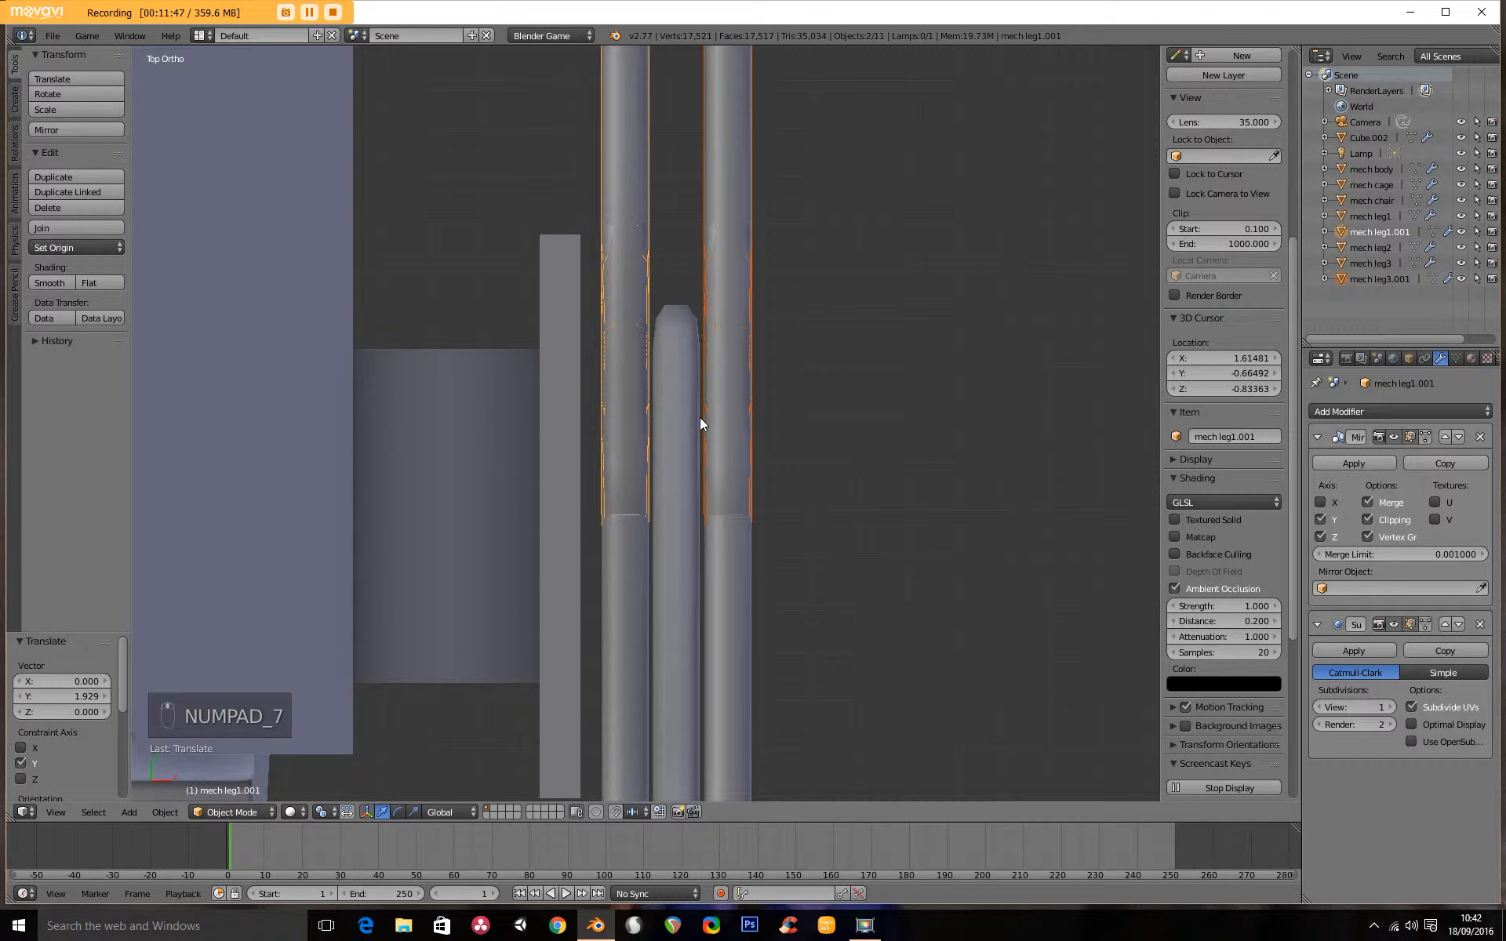
{"action": "key", "text": "g"}
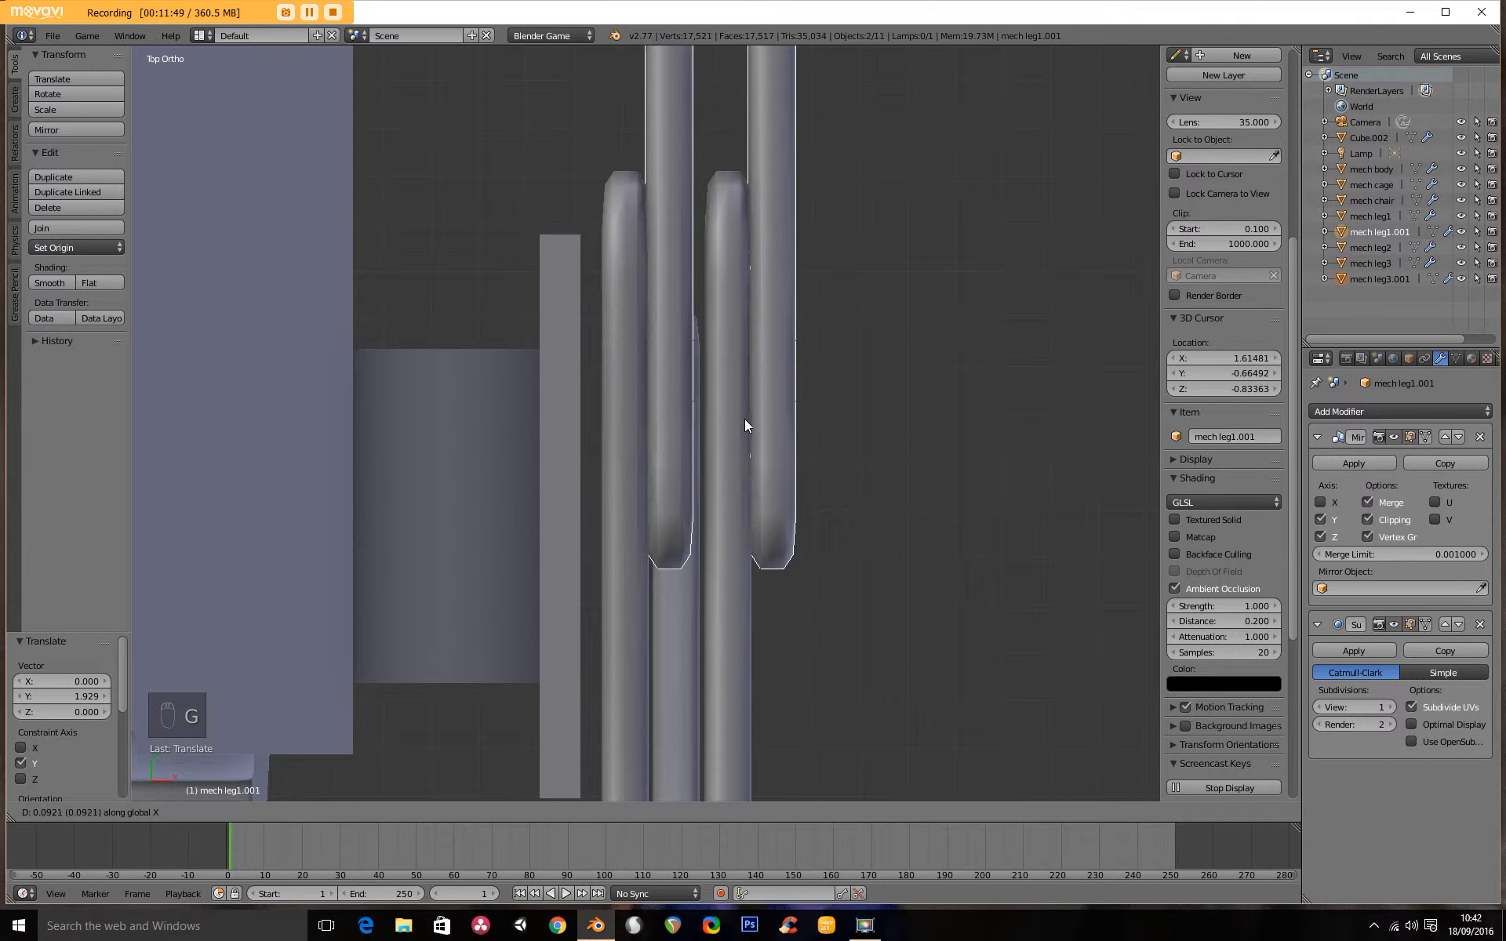
{"action": "left_click", "coordinate": [747, 420]}
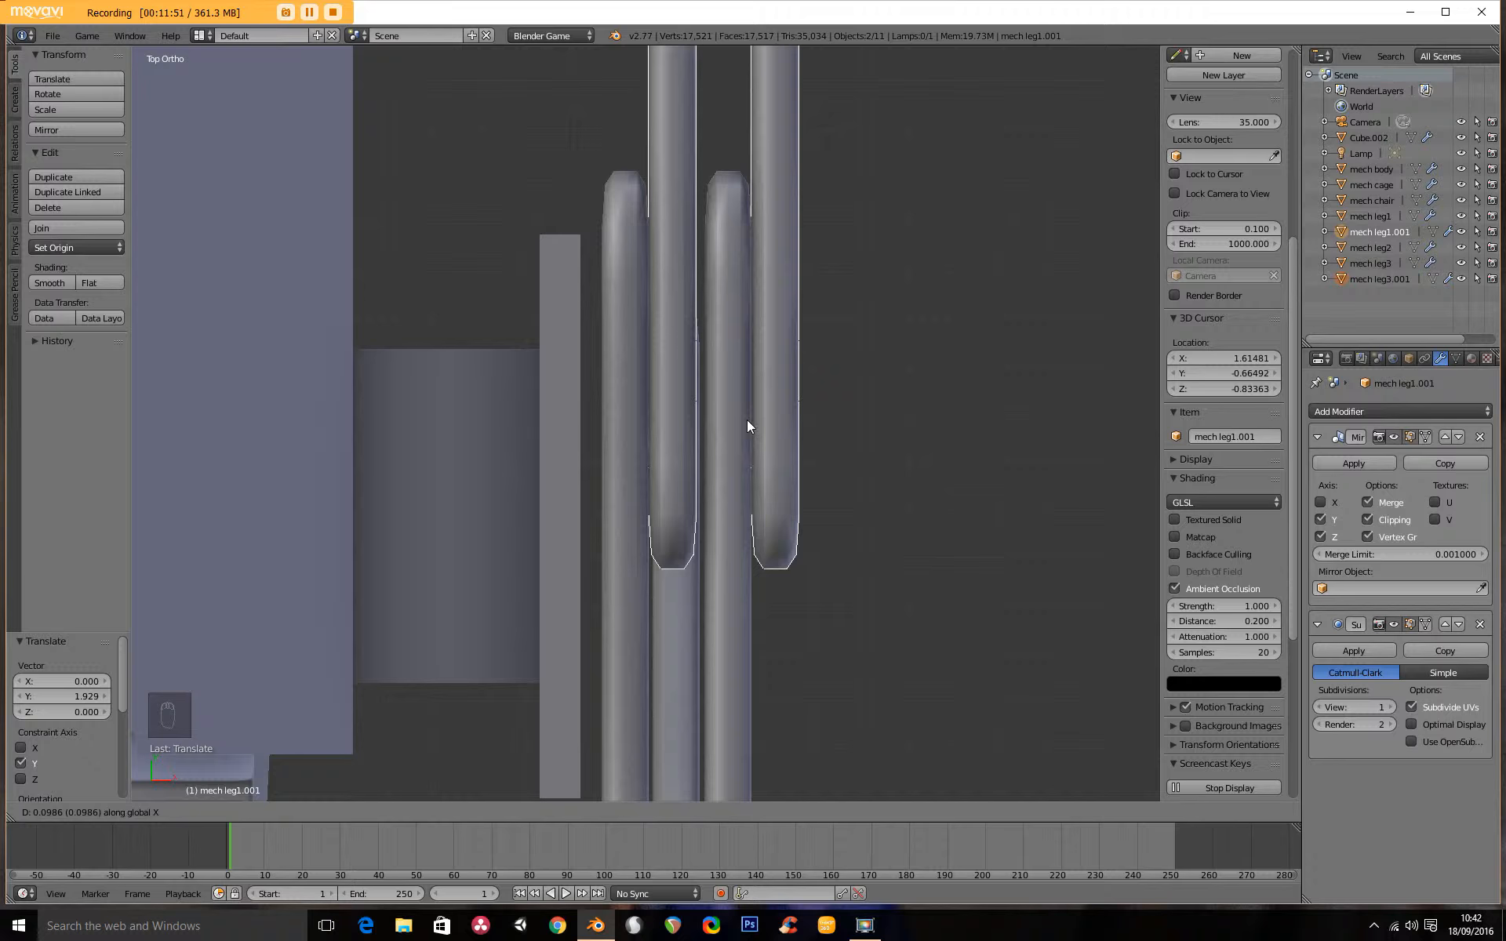
{"action": "right_click", "coordinate": [725, 445], "text": "shift"}
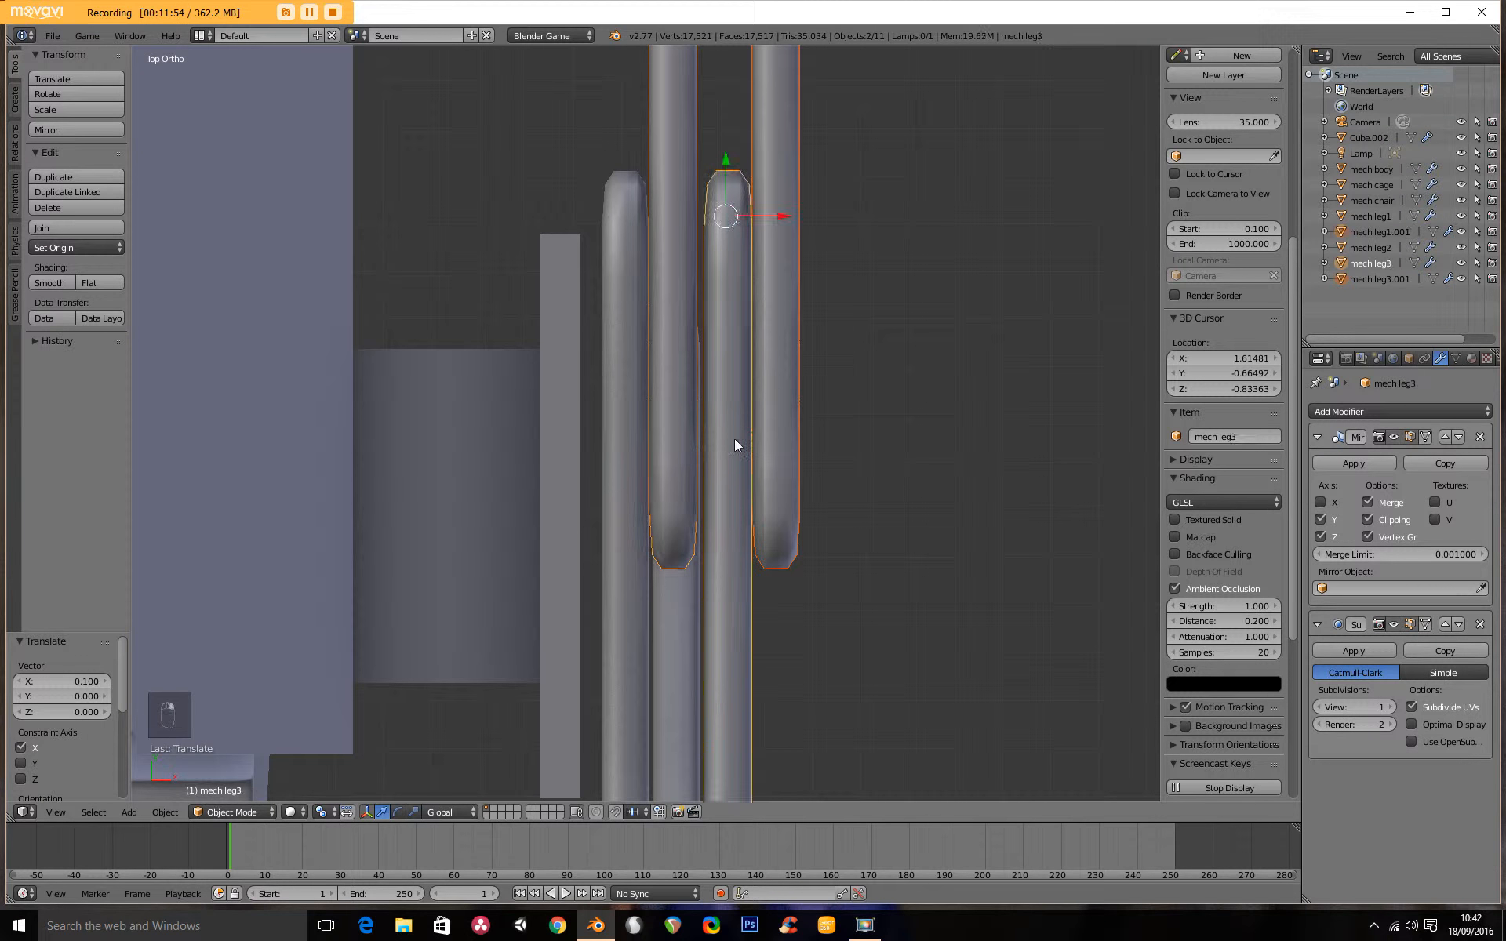
{"action": "right_click", "coordinate": [621, 454], "text": "shift"}
{"action": "key", "text": "KP_3"}
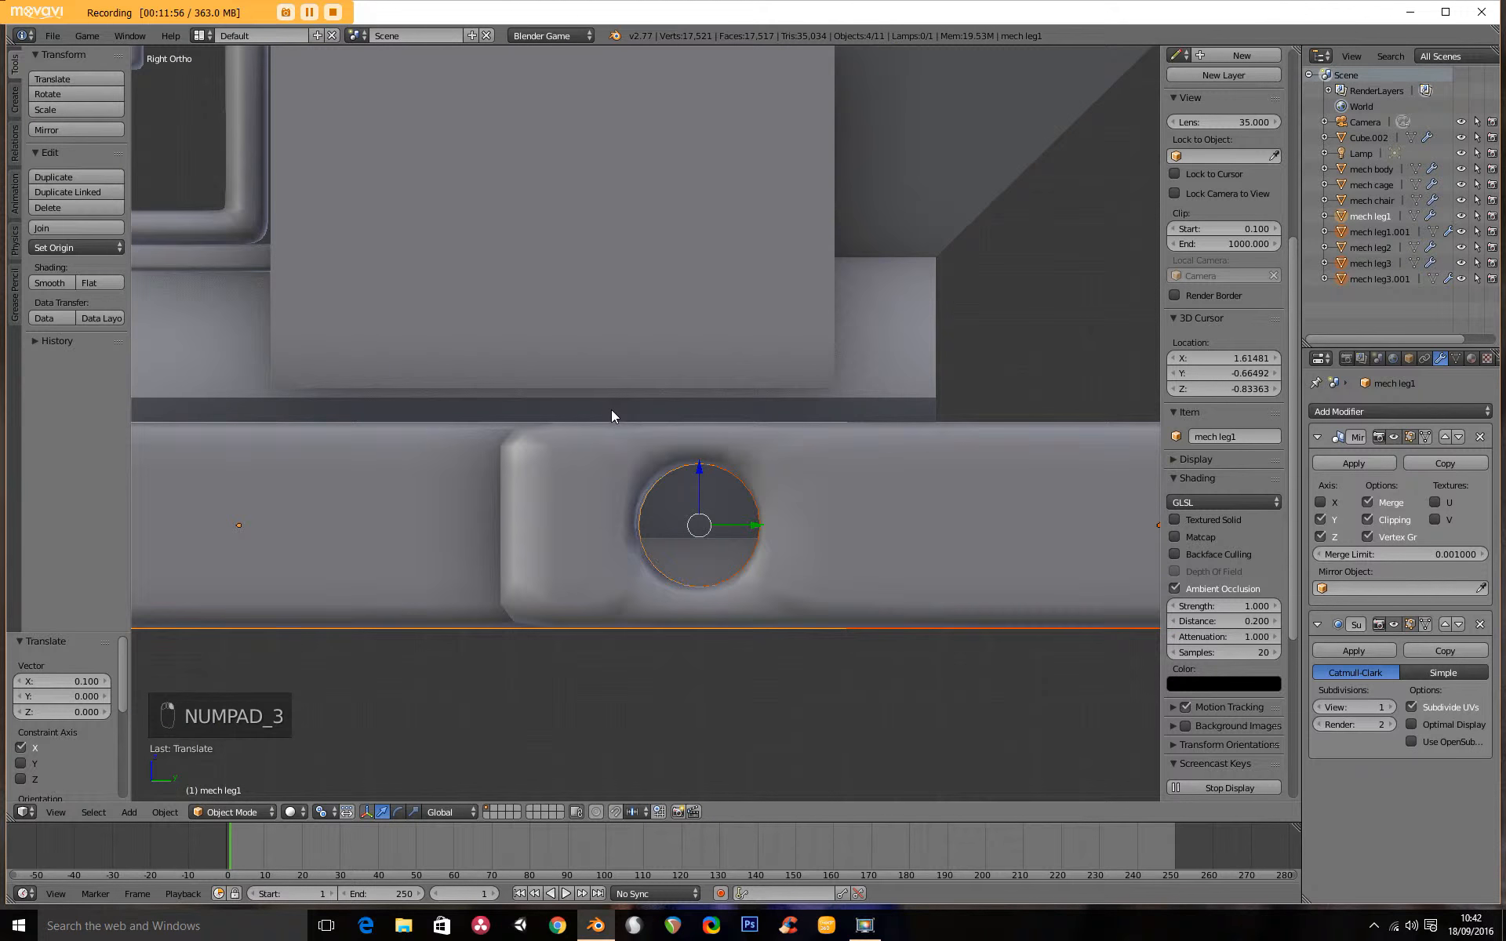
{"action": "scroll", "coordinate": [611, 412], "scroll_direction": "down", "scroll_amount": 5}
{"action": "type", "text": "r"}
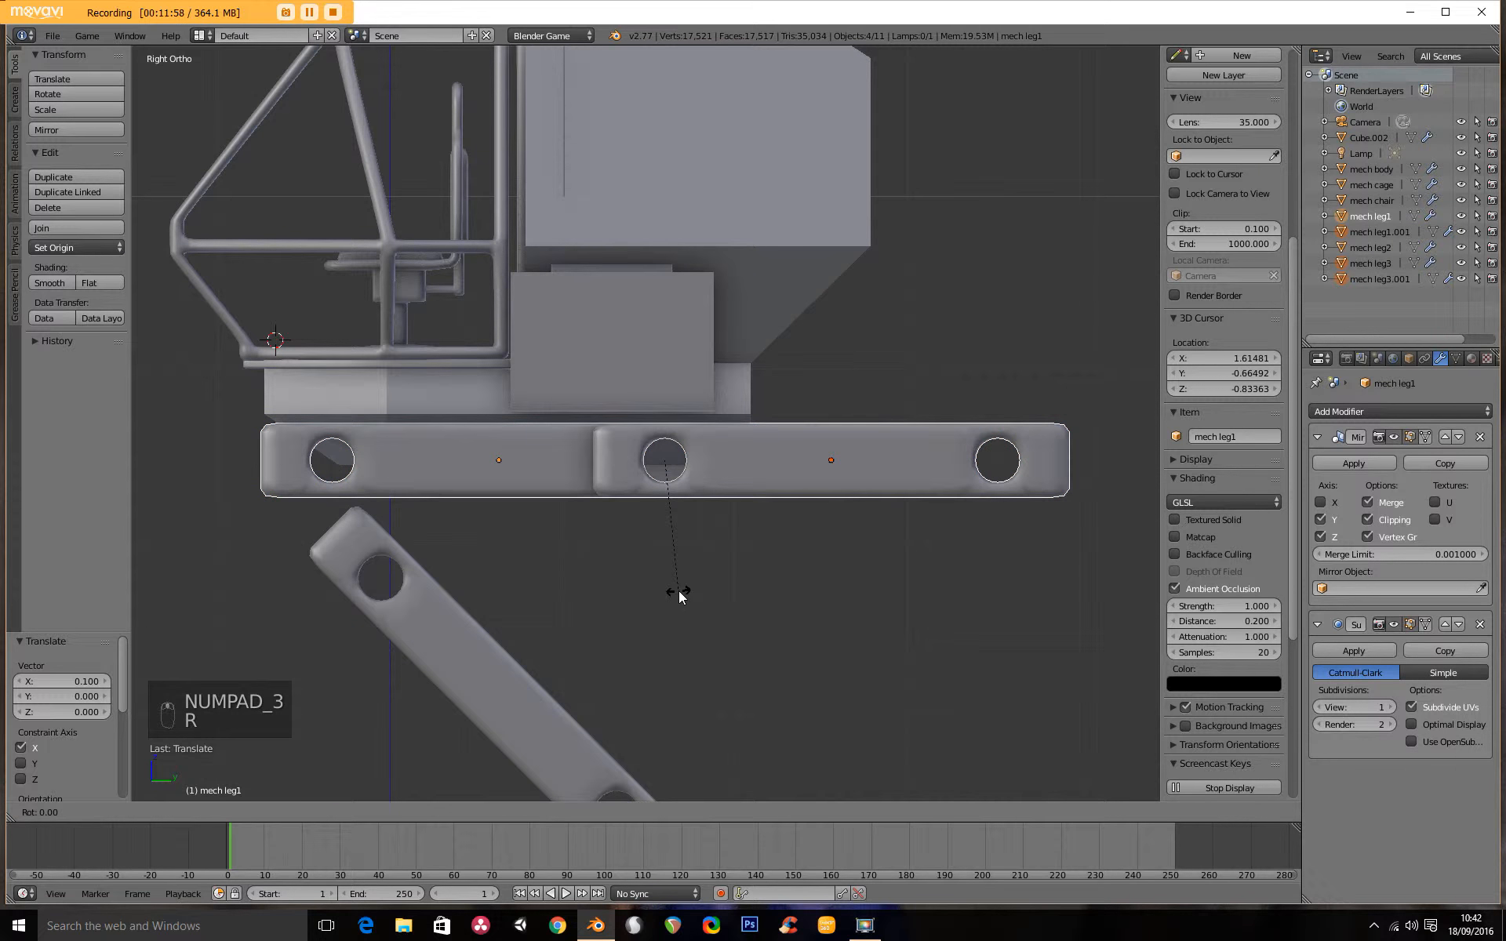
{"action": "type", "text": "-45"}
{"action": "right_click", "coordinate": [679, 591]}
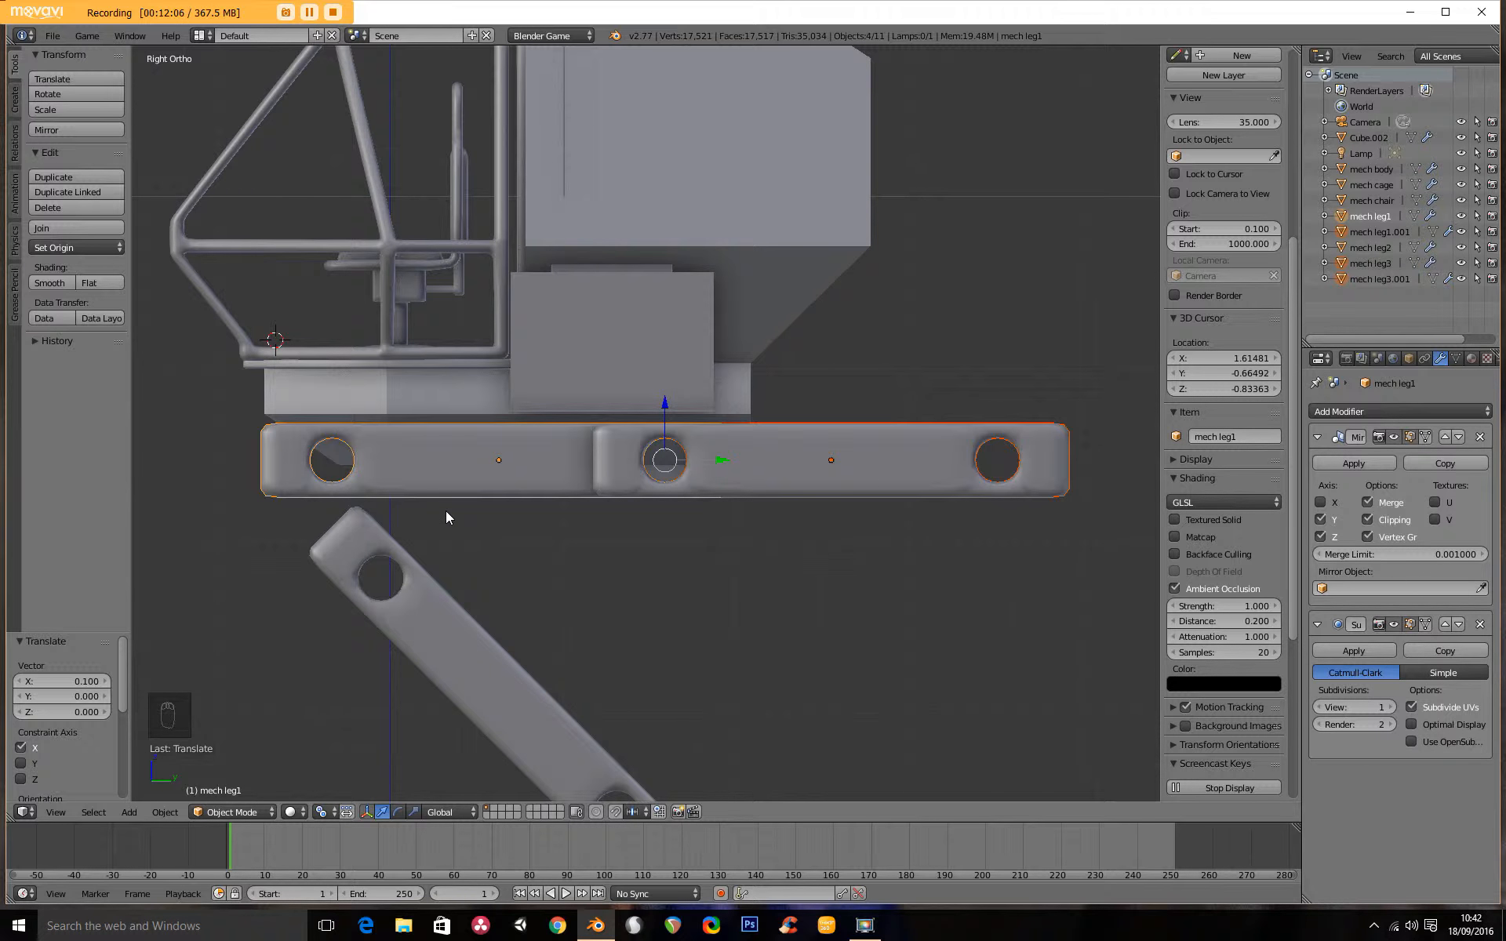
Select mech leg3 alone and snap the 3D cursor to it
{"action": "middle_click_drag", "start_coordinate": [502, 471], "coordinate": [548, 532]}
{"action": "right_click", "coordinate": [547, 531]}
{"action": "key", "text": "shift+s"}
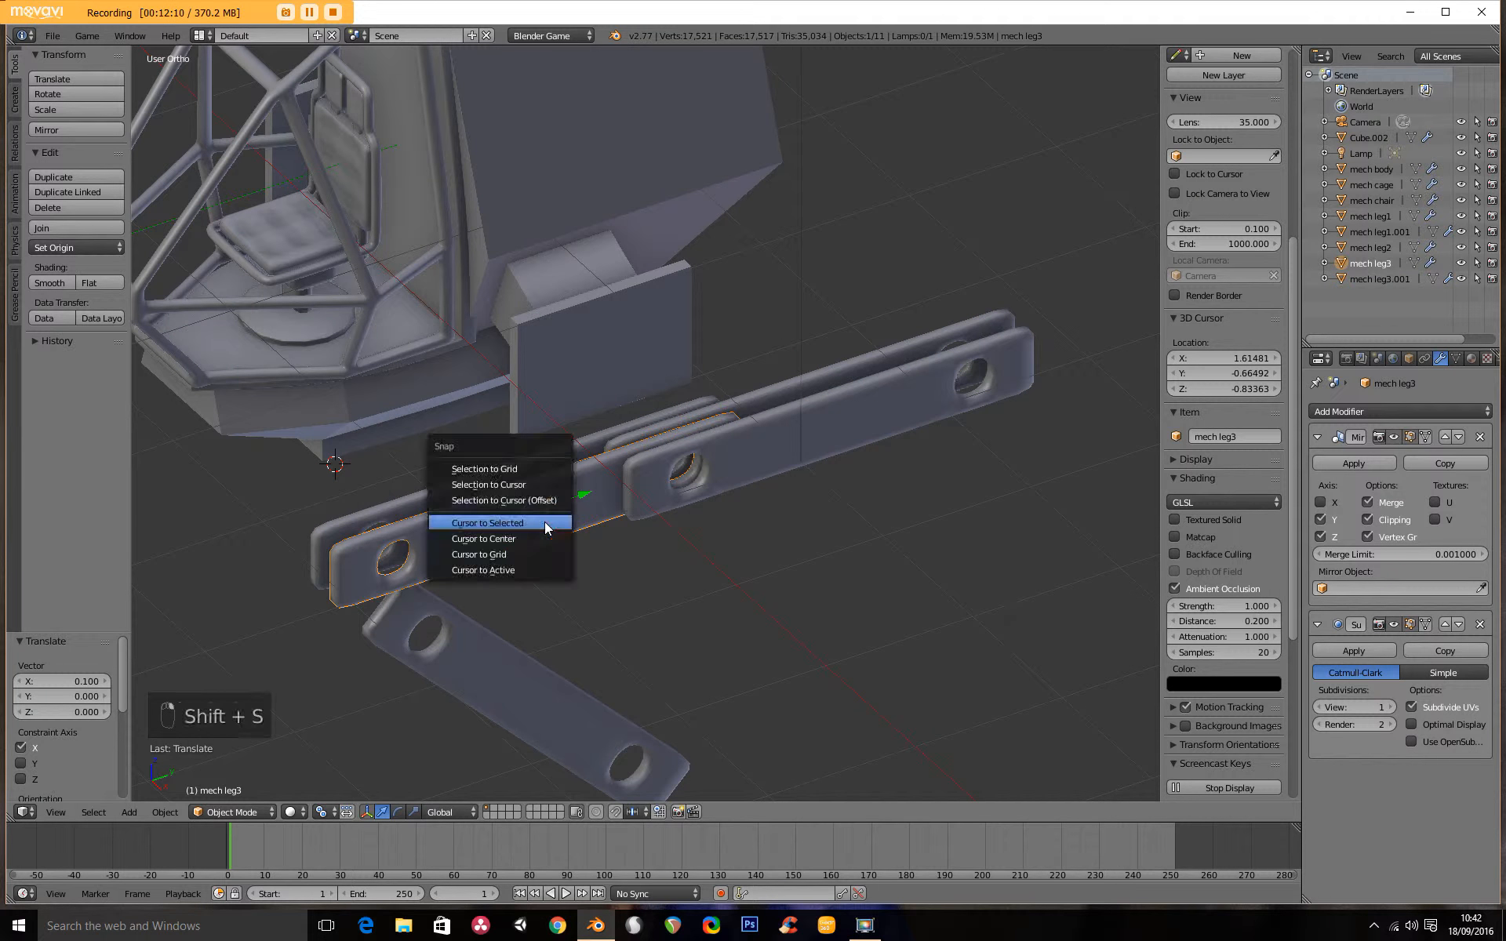
{"action": "left_click", "coordinate": [543, 523]}
Add mech leg1 and both duplicated pieces to the selection and rotate all four -45° about the 3D cursor in the right view
{"action": "right_click", "coordinate": [526, 469], "text": "shift"}
{"action": "right_click", "coordinate": [627, 481], "text": "shift"}
{"action": "right_click", "coordinate": [737, 408], "text": "shift"}
{"action": "left_click", "coordinate": [322, 812]}
{"action": "left_click", "coordinate": [356, 776]}
{"action": "key", "text": "KP_3"}
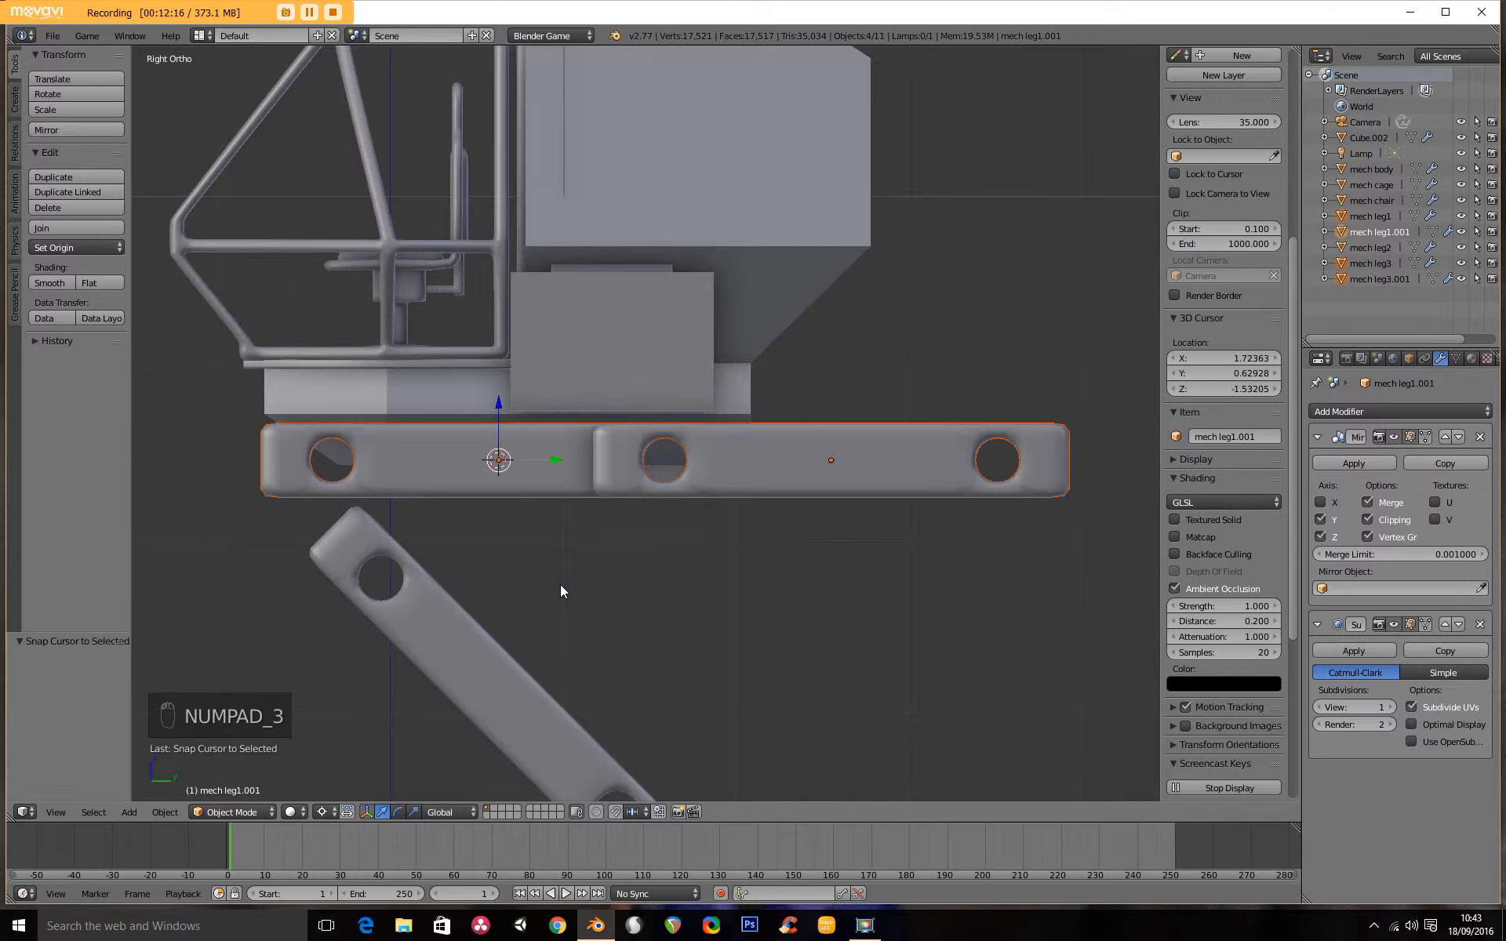
{"action": "key", "text": "r"}
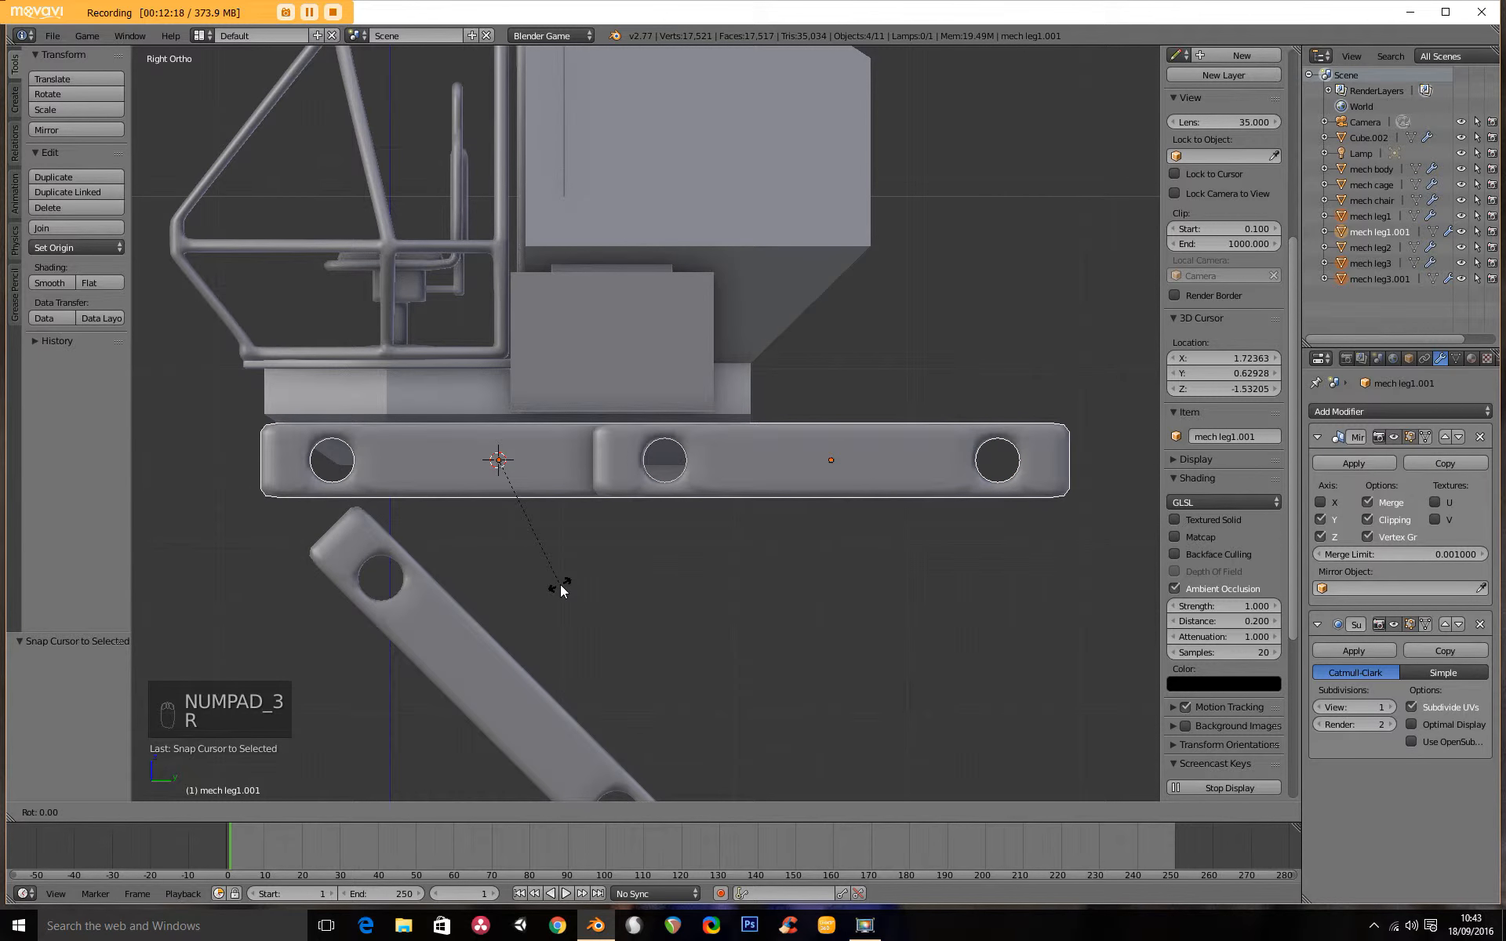
{"action": "type", "text": "-45"}
{"action": "key", "text": "Return"}
{"action": "middle_click_drag", "start_coordinate": [587, 417], "coordinate": [709, 560], "text": "ctrl"}
{"action": "left_click", "coordinate": [727, 341]}
{"action": "middle_click_drag", "start_coordinate": [726, 341], "coordinate": [634, 317]}
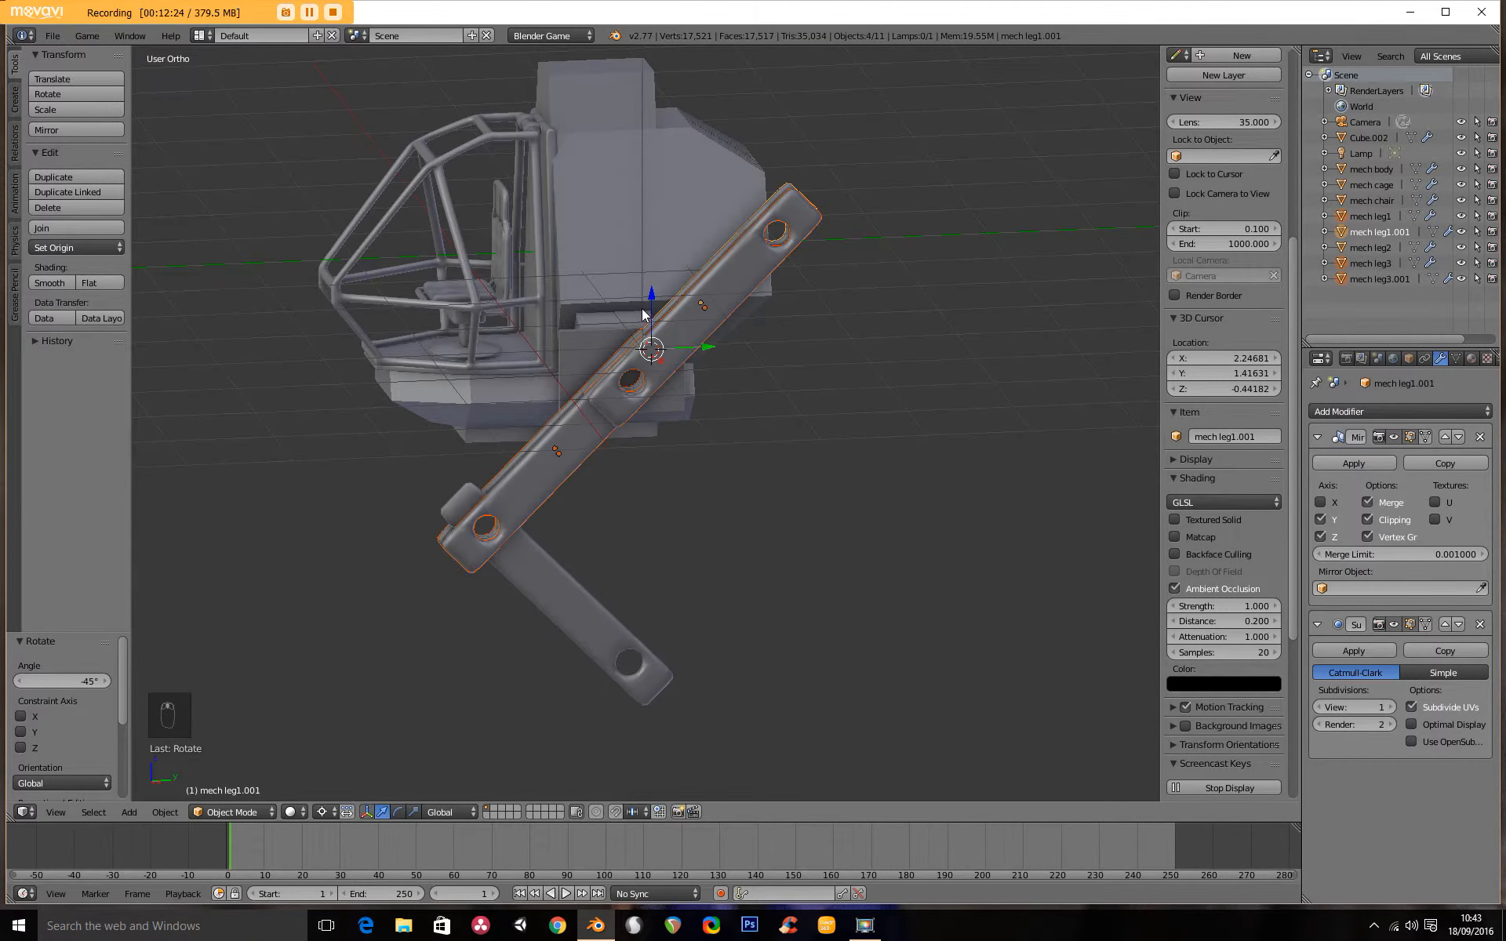
{"action": "key", "text": "KP_3"}
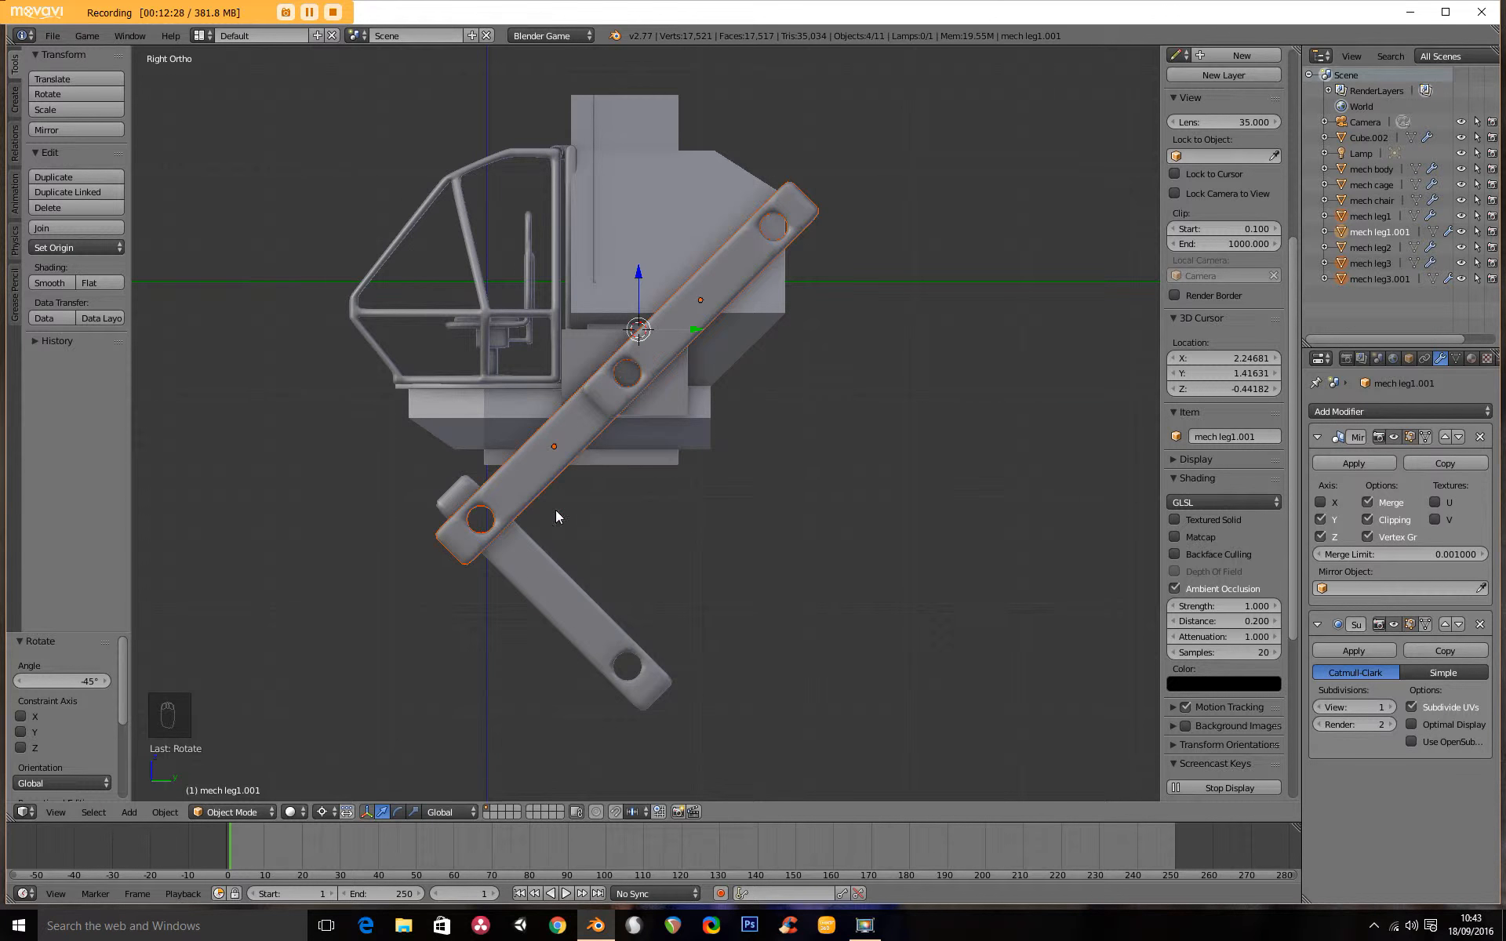
{"action": "right_click", "coordinate": [692, 301]}
{"action": "key", "text": "g"}
{"action": "key", "text": "y"}
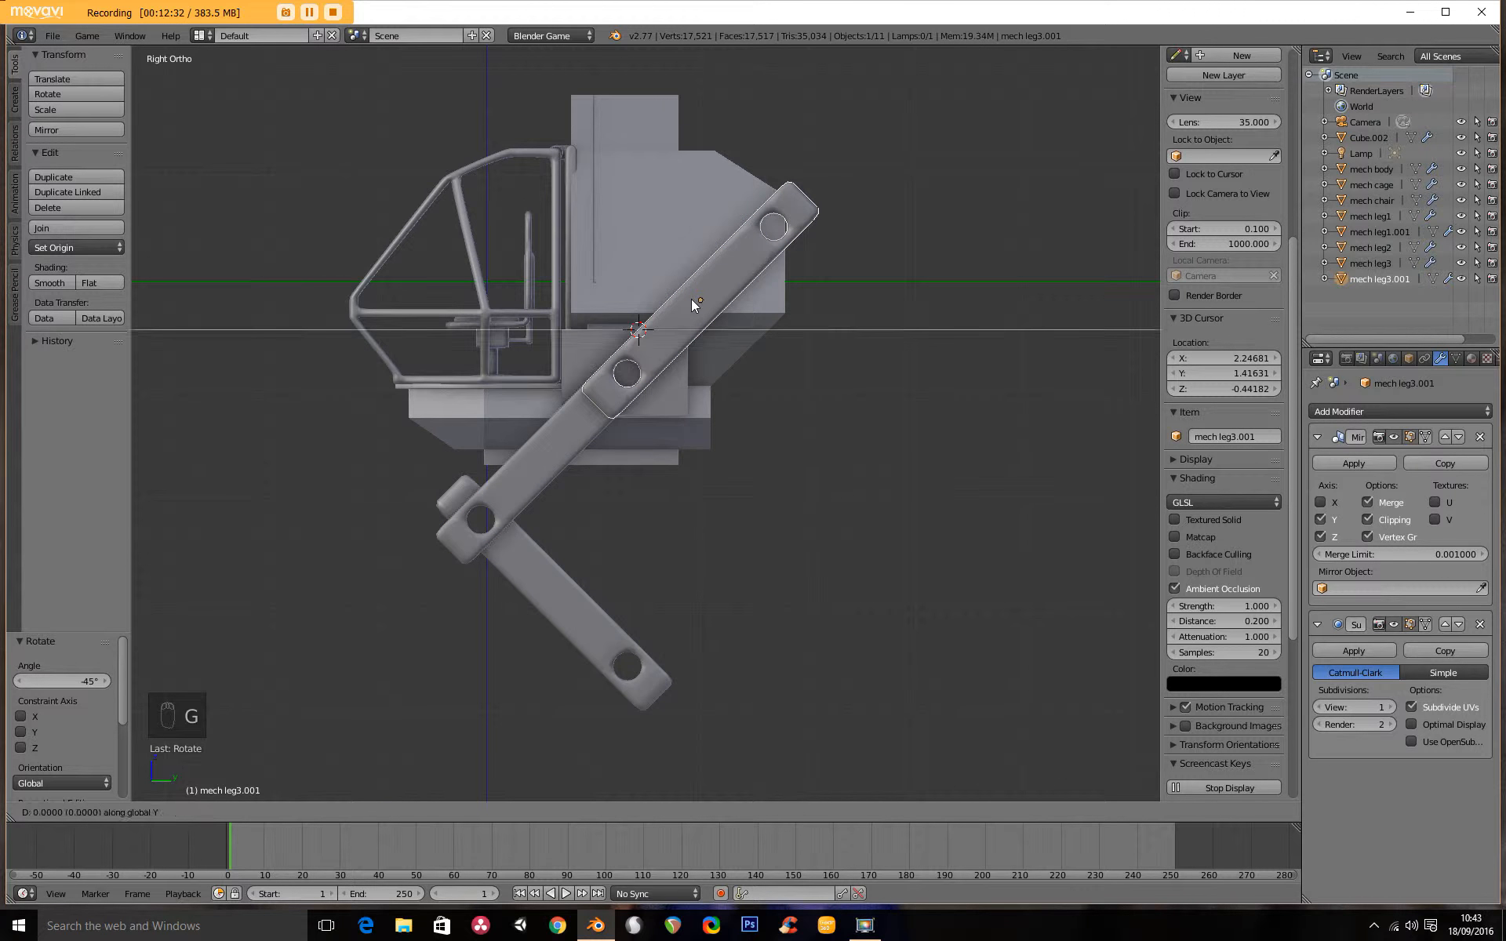
{"action": "right_click", "coordinate": [713, 271]}
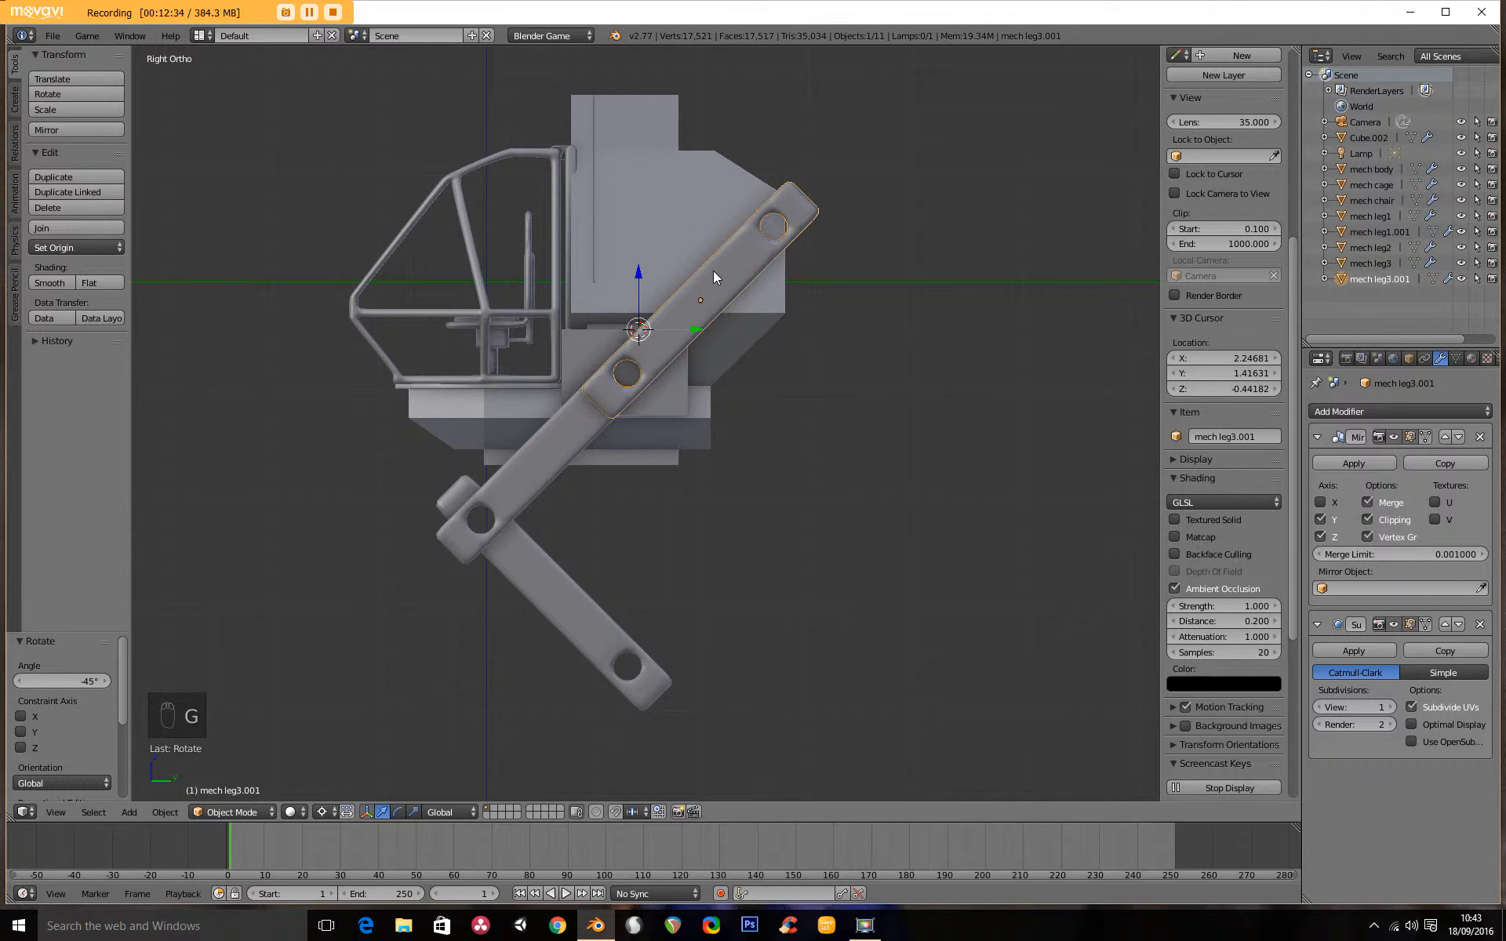
{"action": "key", "text": "g"}
{"action": "key", "text": "y"}
{"action": "key", "text": "y"}
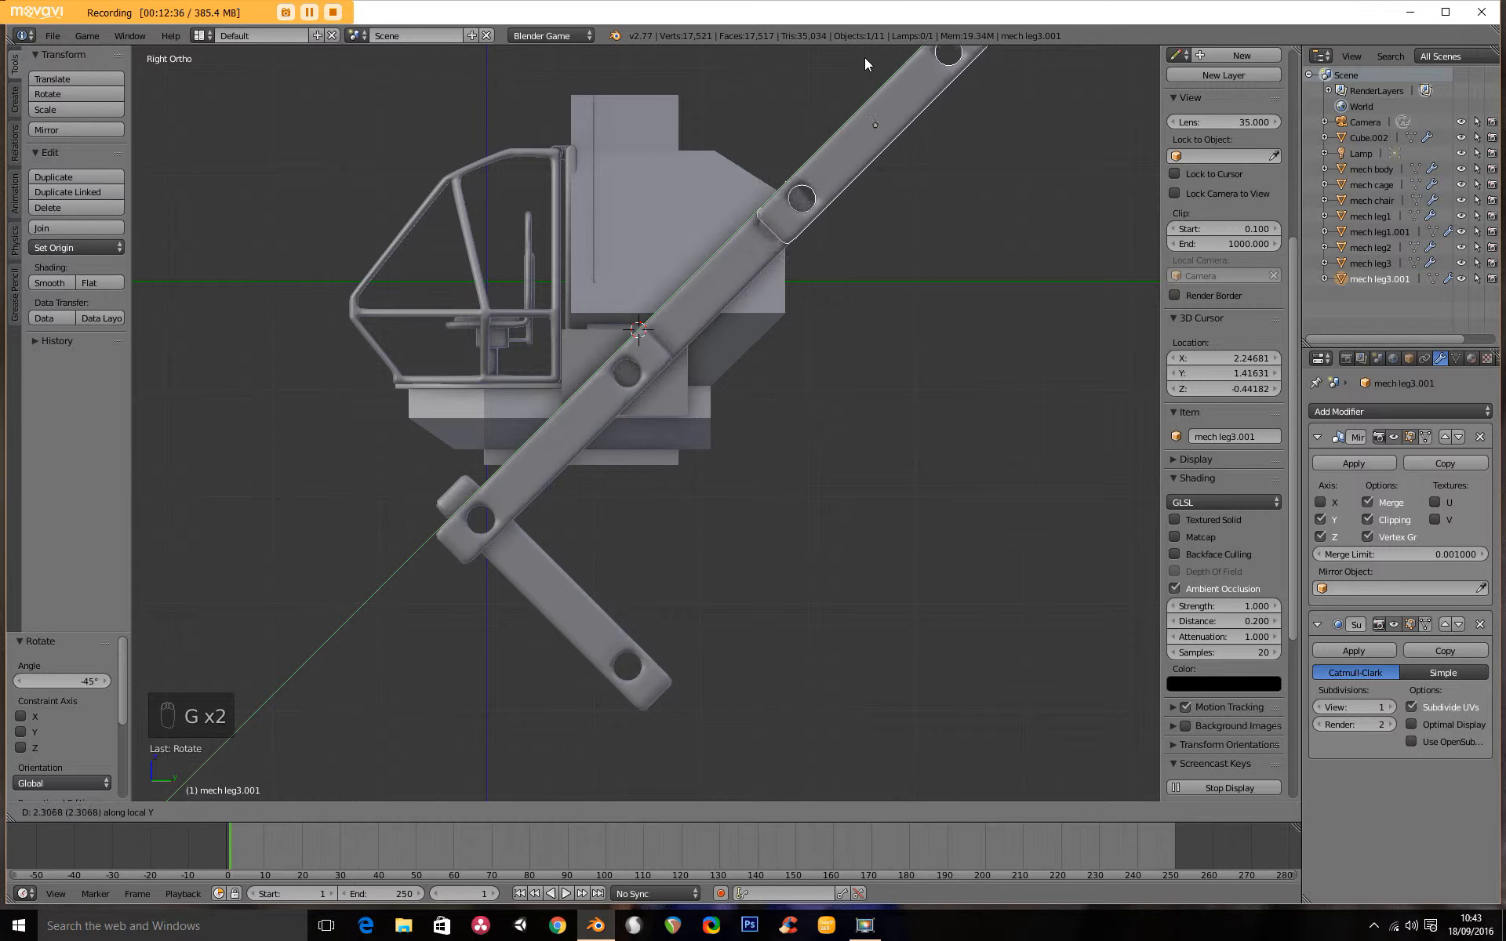
{"action": "right_click", "coordinate": [694, 157]}
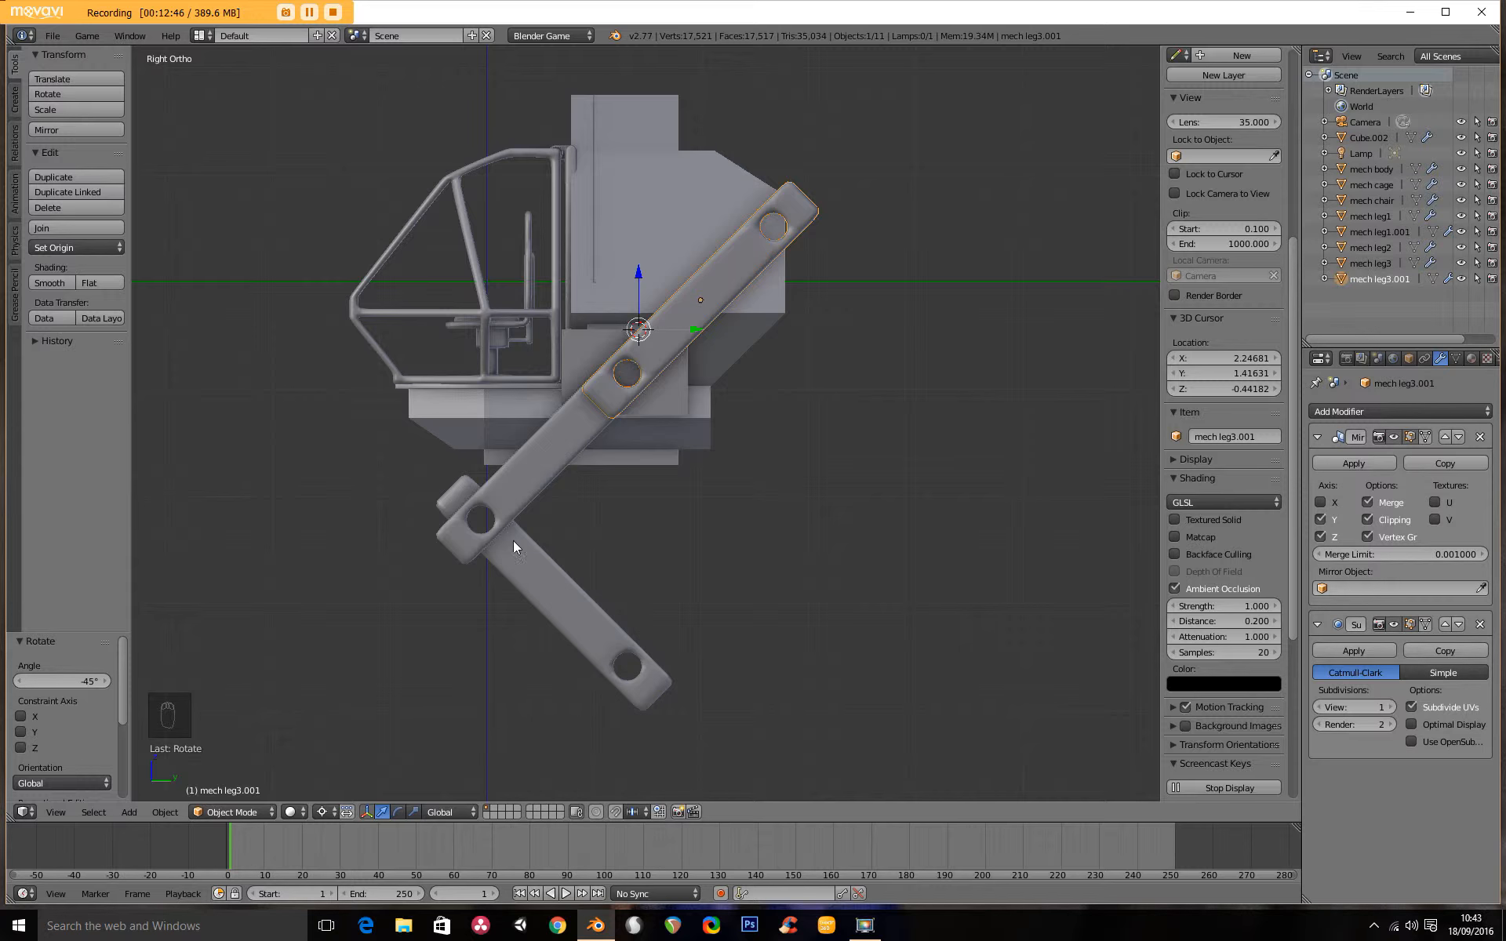
Examine the leg assembly and mech leg2's end holes up close, from the right side and in perspective
{"action": "middle_click_drag", "start_coordinate": [473, 534], "coordinate": [430, 587]}
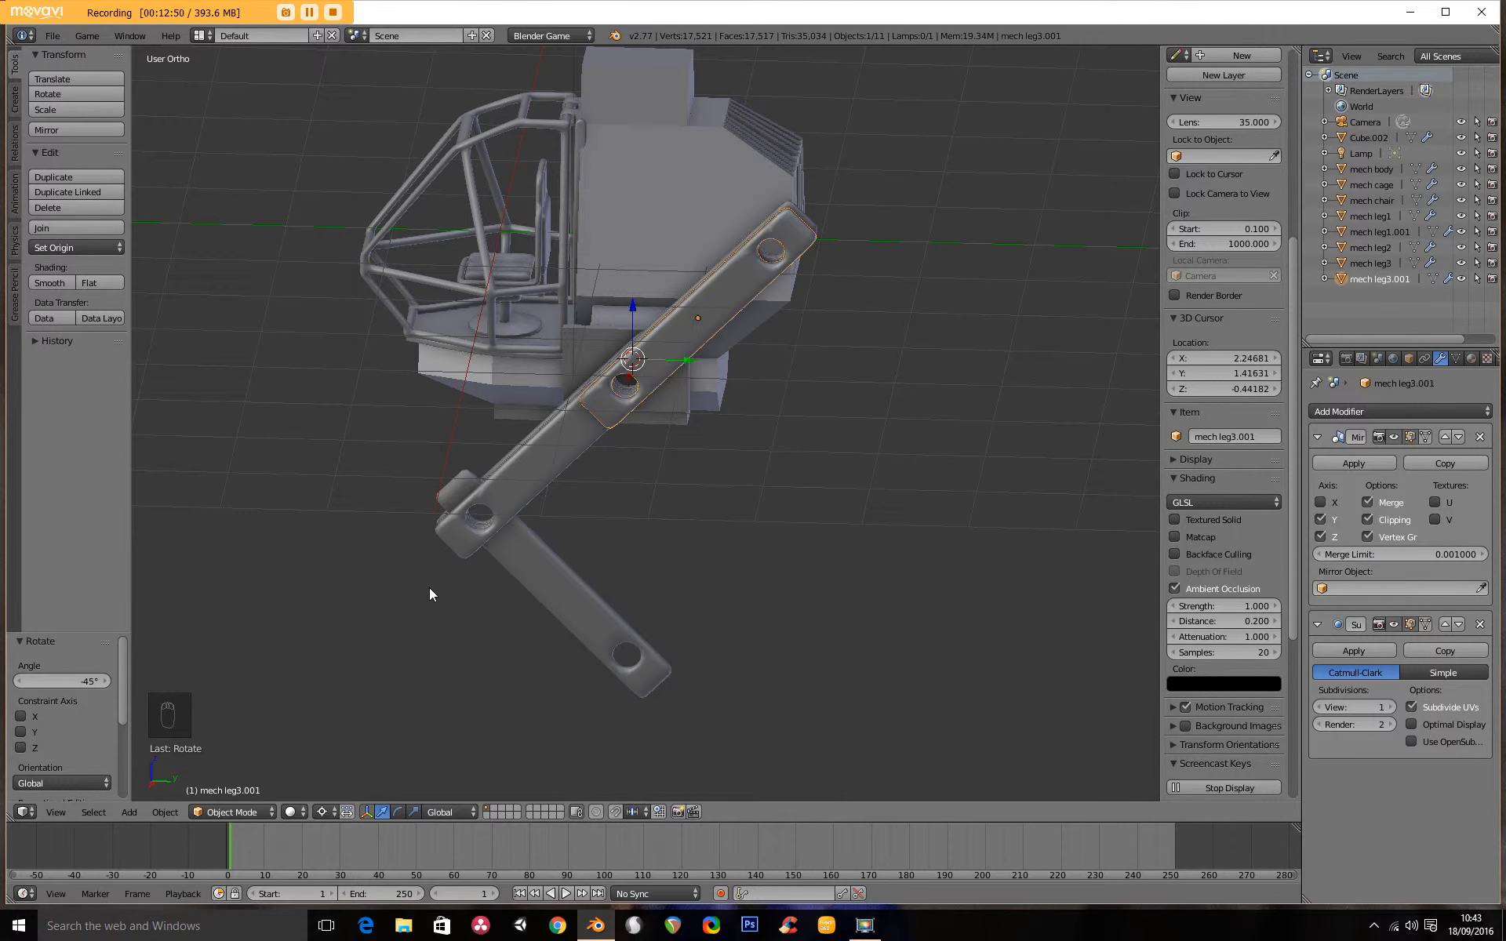
{"action": "key", "text": "KP_3"}
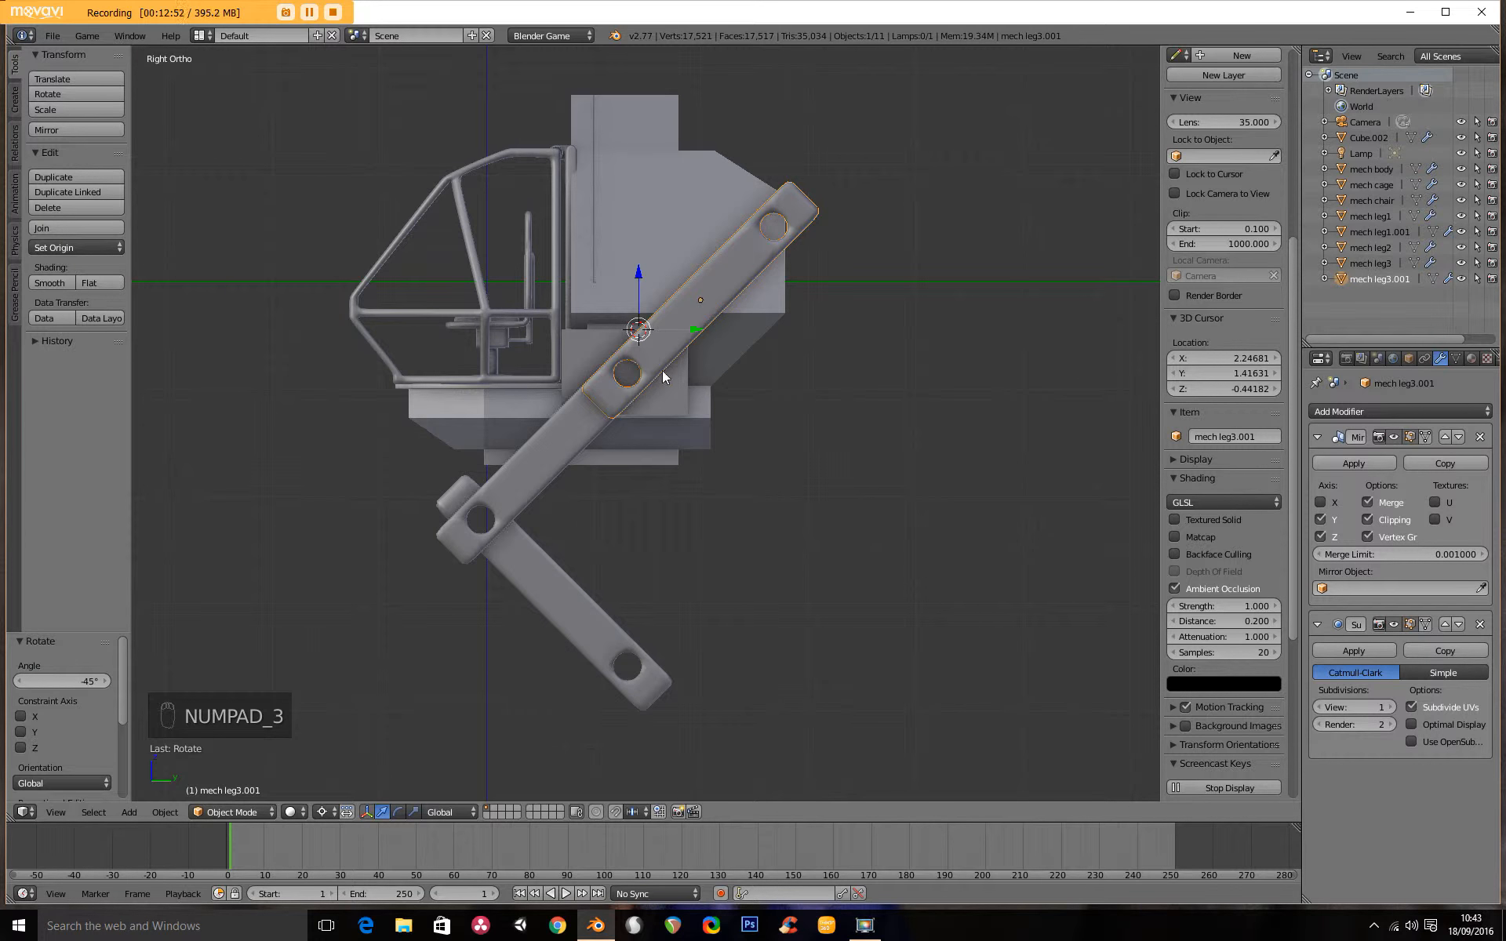
{"action": "scroll", "coordinate": [564, 396], "scroll_direction": "up", "scroll_amount": 4}
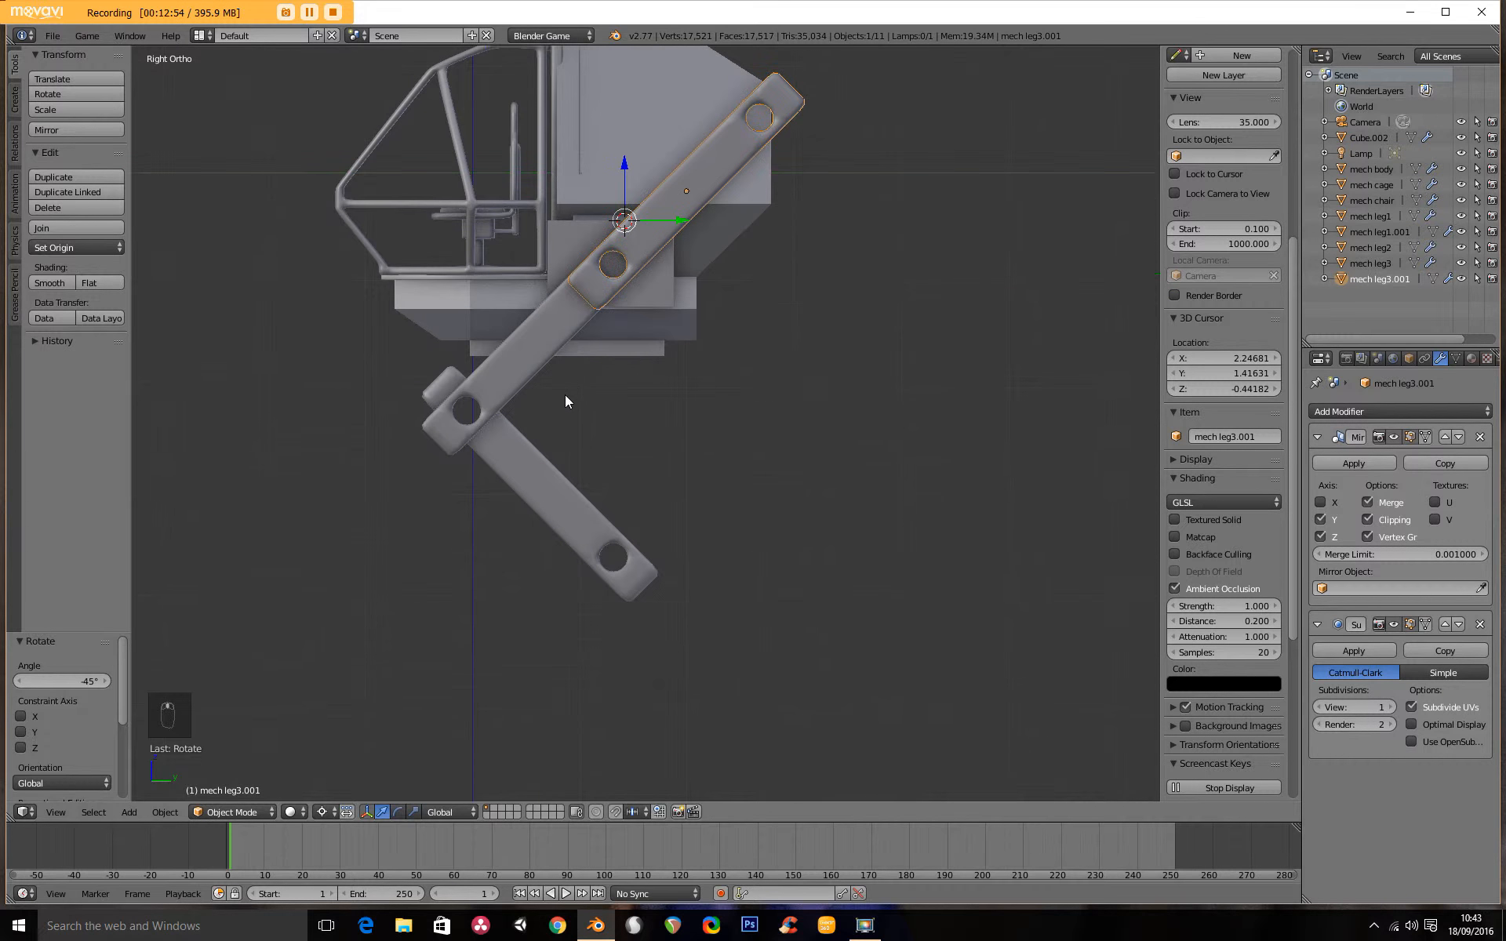
{"action": "right_click", "coordinate": [586, 534]}
{"action": "middle_click_drag", "start_coordinate": [531, 483], "coordinate": [554, 538]}
{"action": "key", "text": "KP_3"}
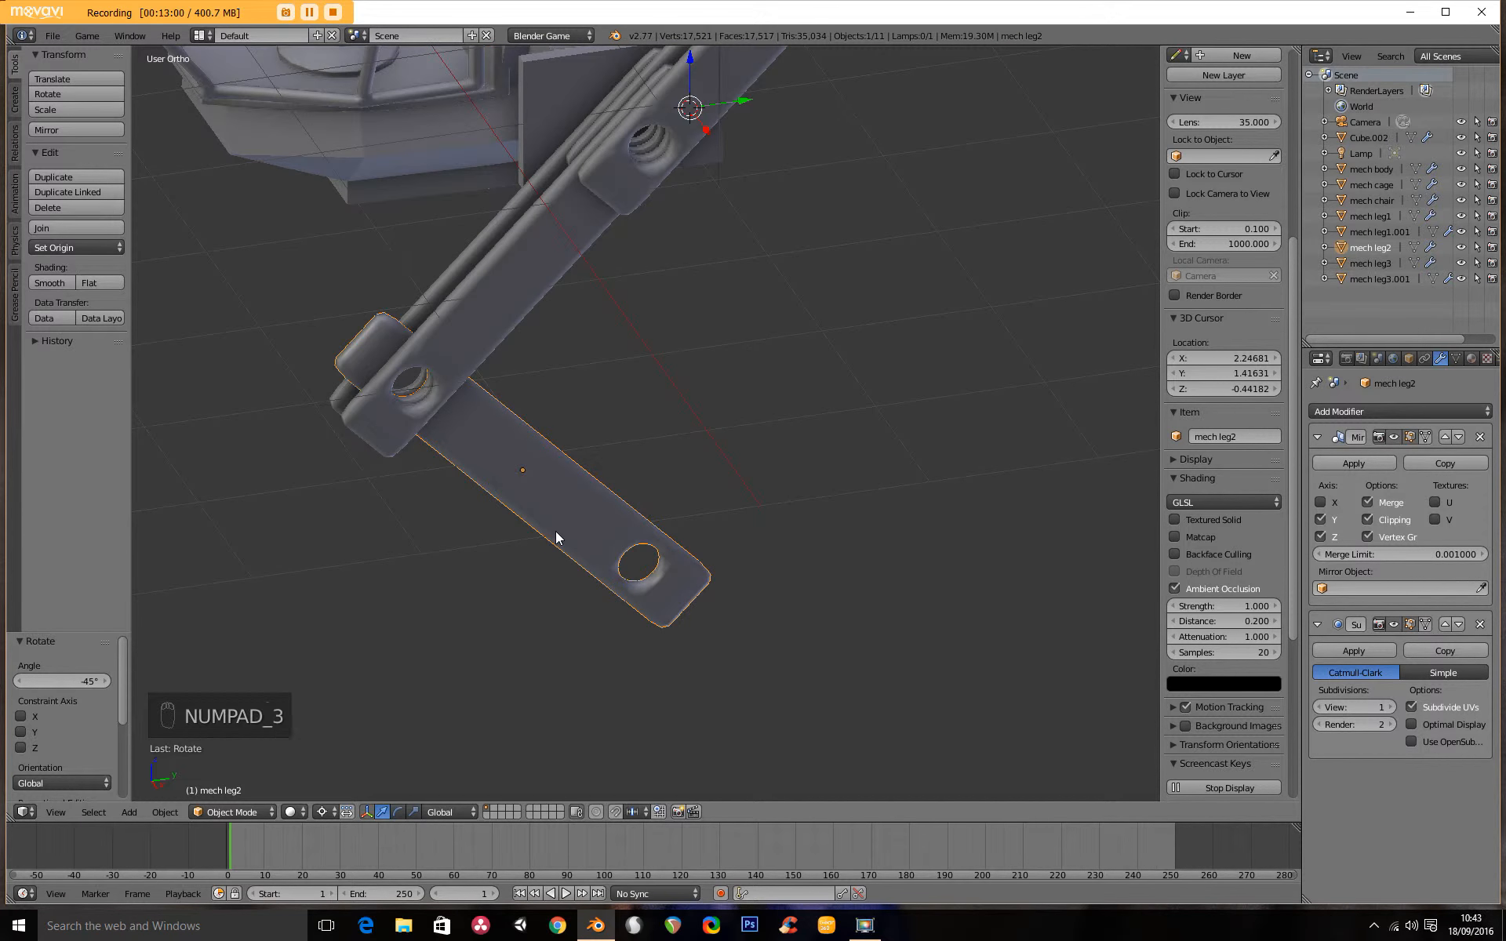
{"action": "scroll", "coordinate": [595, 549], "scroll_direction": "up", "scroll_amount": 4}
{"action": "scroll", "coordinate": [581, 500], "scroll_direction": "up", "scroll_amount": 1}
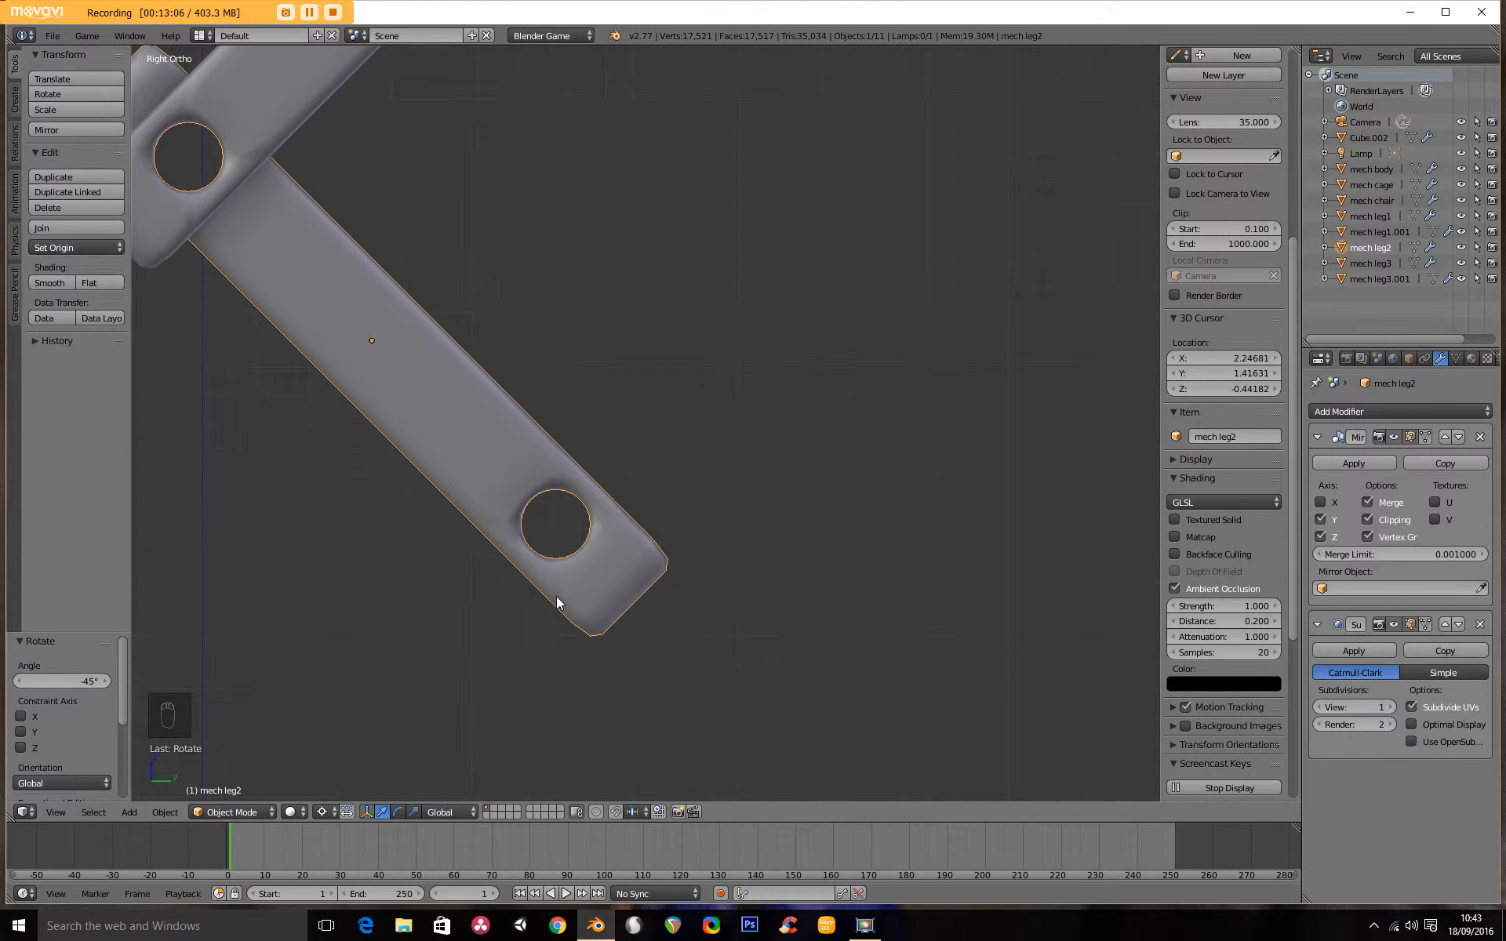
{"action": "scroll", "coordinate": [557, 602], "scroll_direction": "down", "scroll_amount": 4}
{"action": "middle_click_drag", "start_coordinate": [558, 191], "coordinate": [662, 549], "text": "shift"}
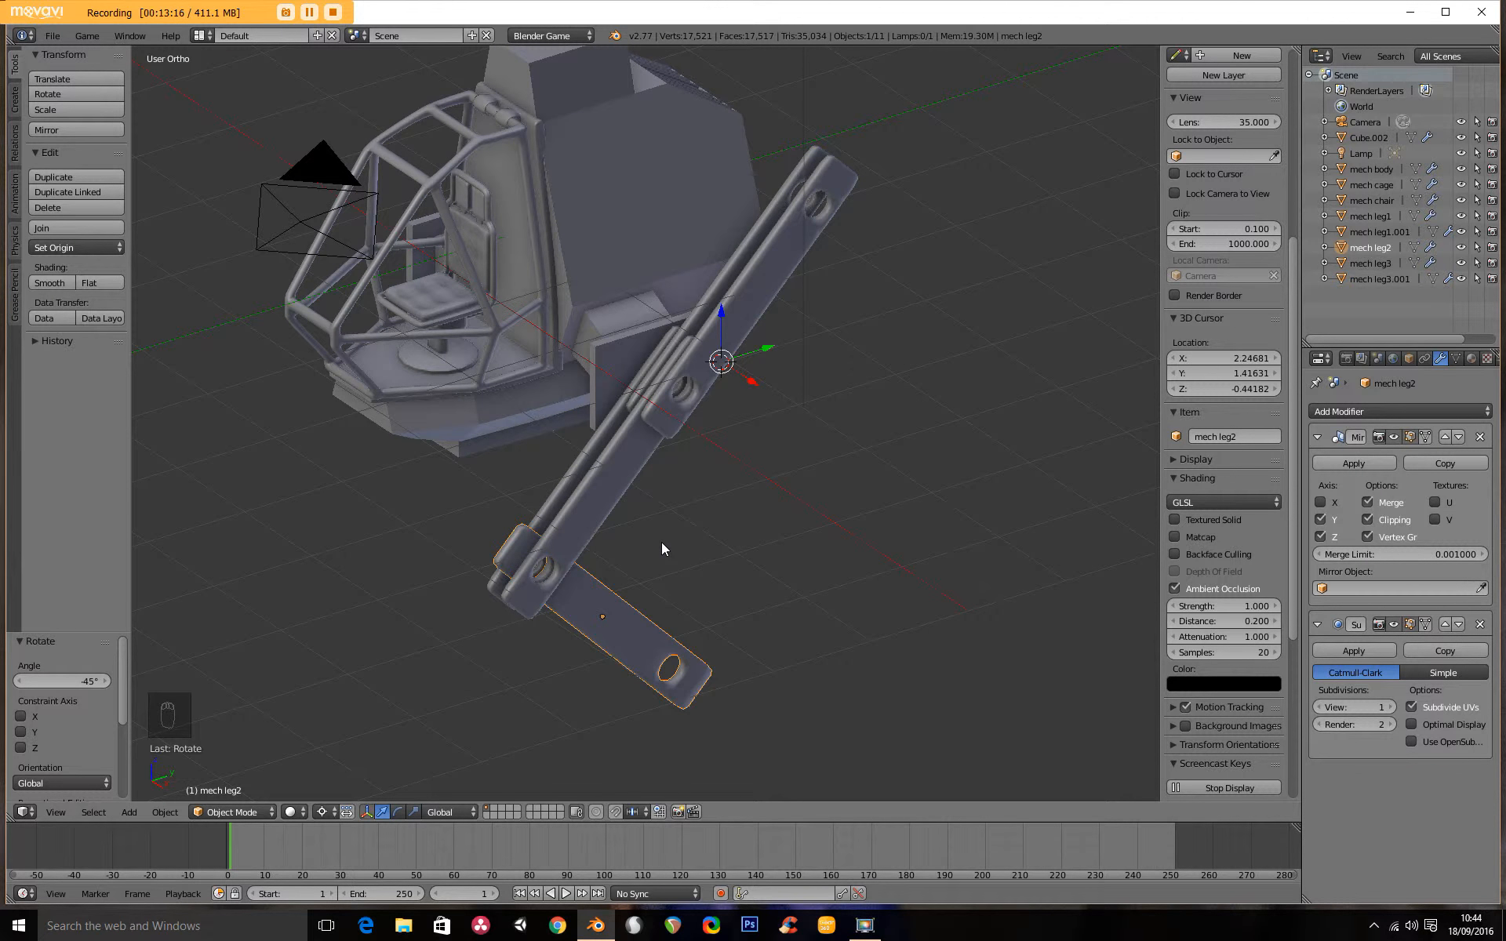
{"action": "middle_click_drag", "start_coordinate": [646, 549], "coordinate": [702, 531]}
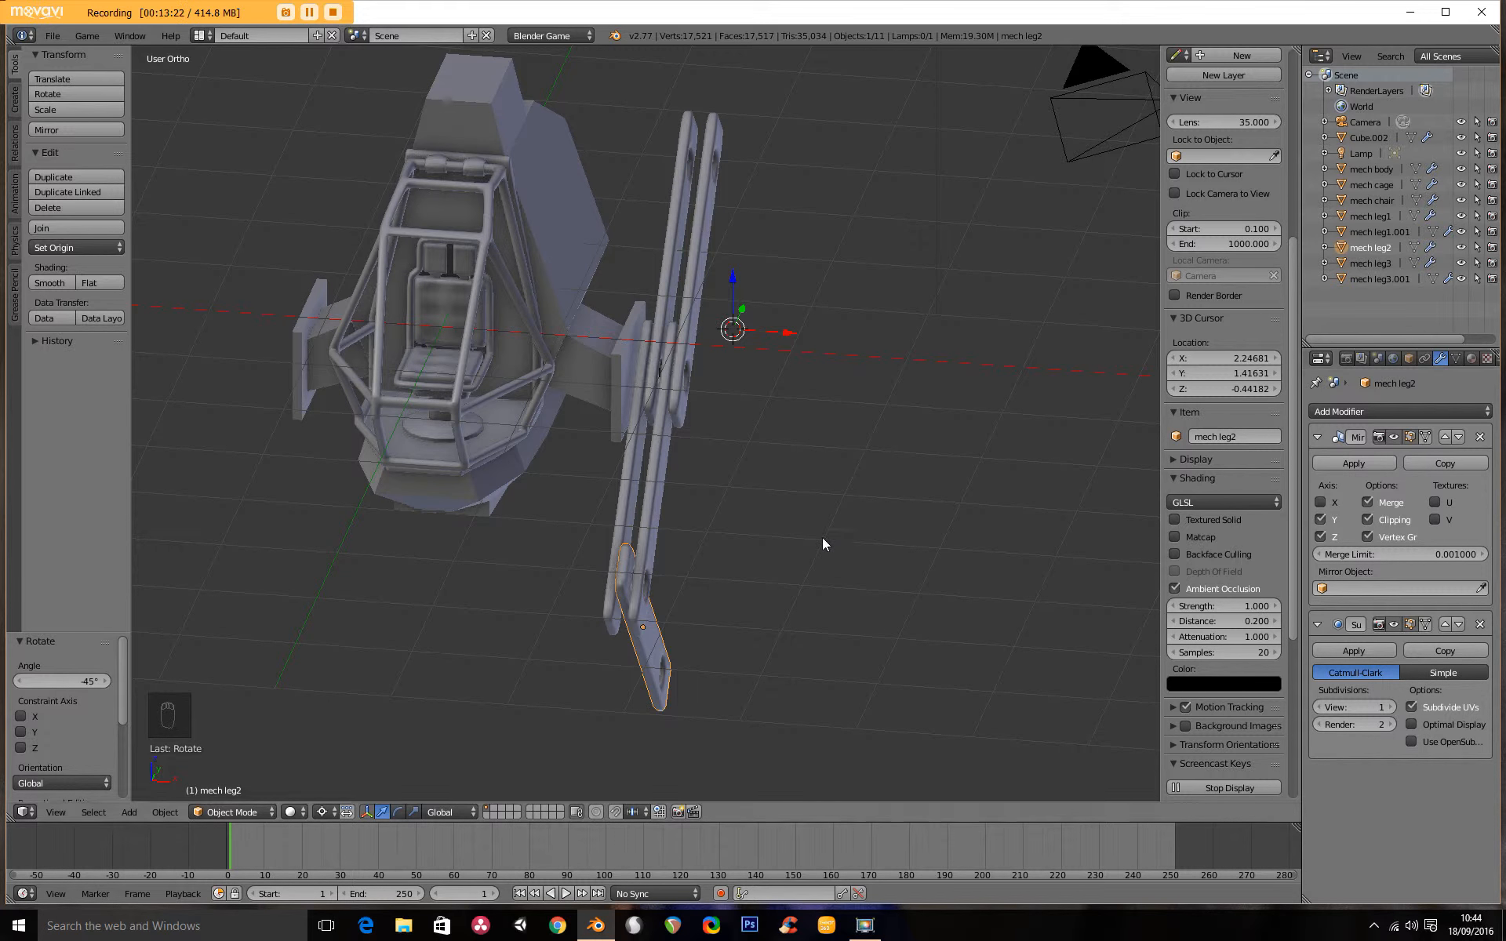
Select the four upper leg pieces, with mech leg3.001 active, and apply its Mirror modifier
{"action": "right_click", "coordinate": [649, 494]}
{"action": "right_click", "coordinate": [623, 475], "text": "shift"}
{"action": "right_click", "coordinate": [656, 294], "text": "shift"}
{"action": "right_click", "coordinate": [703, 281], "text": "shift"}
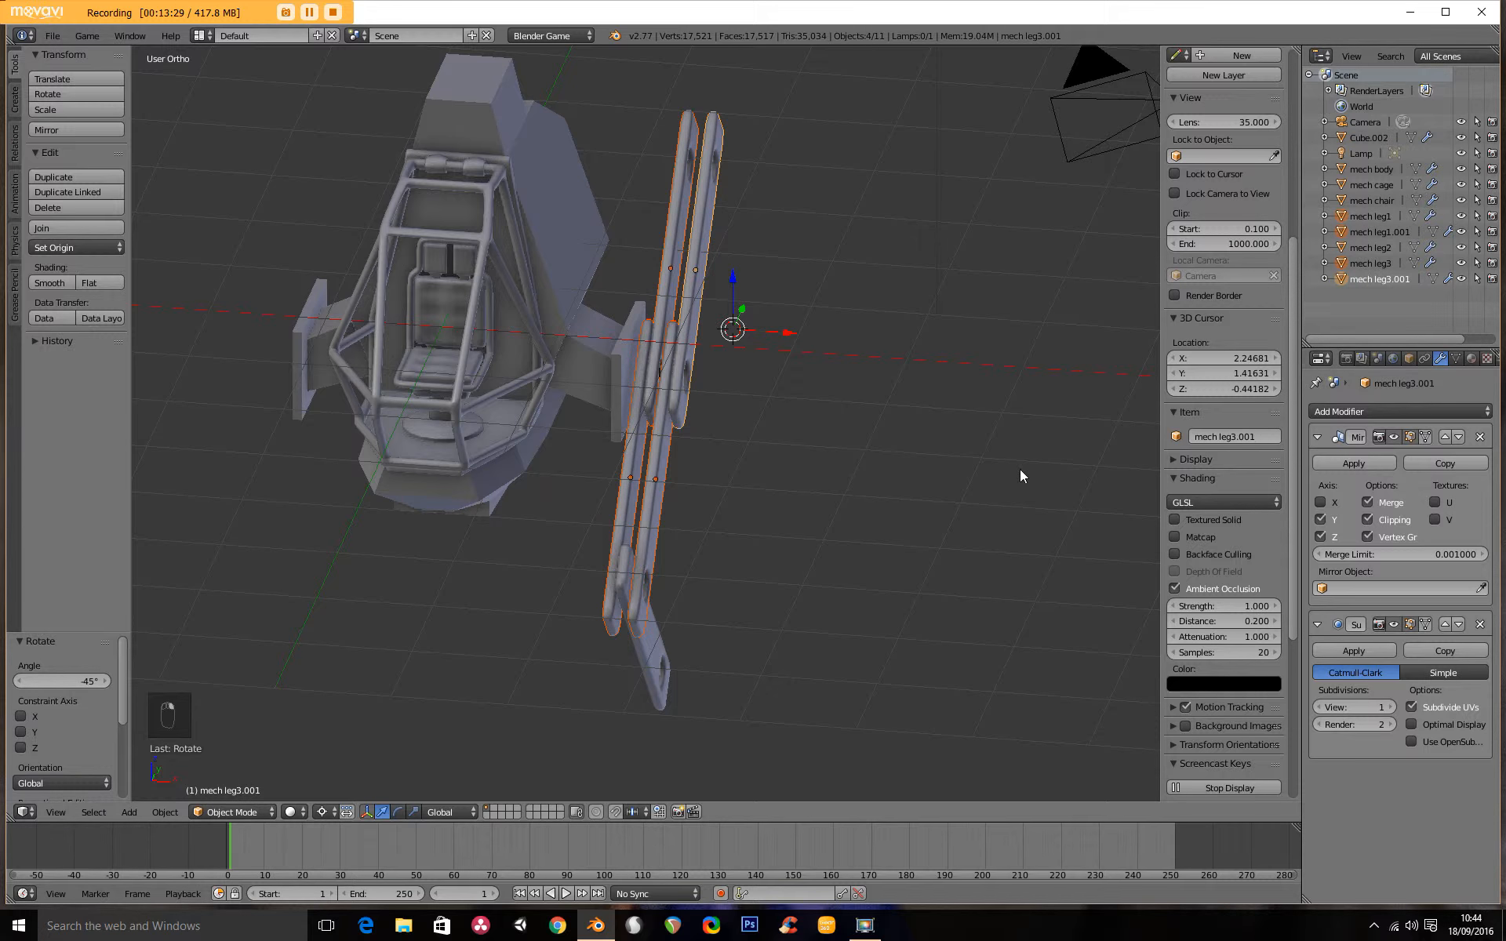
{"action": "left_click", "coordinate": [1373, 462]}
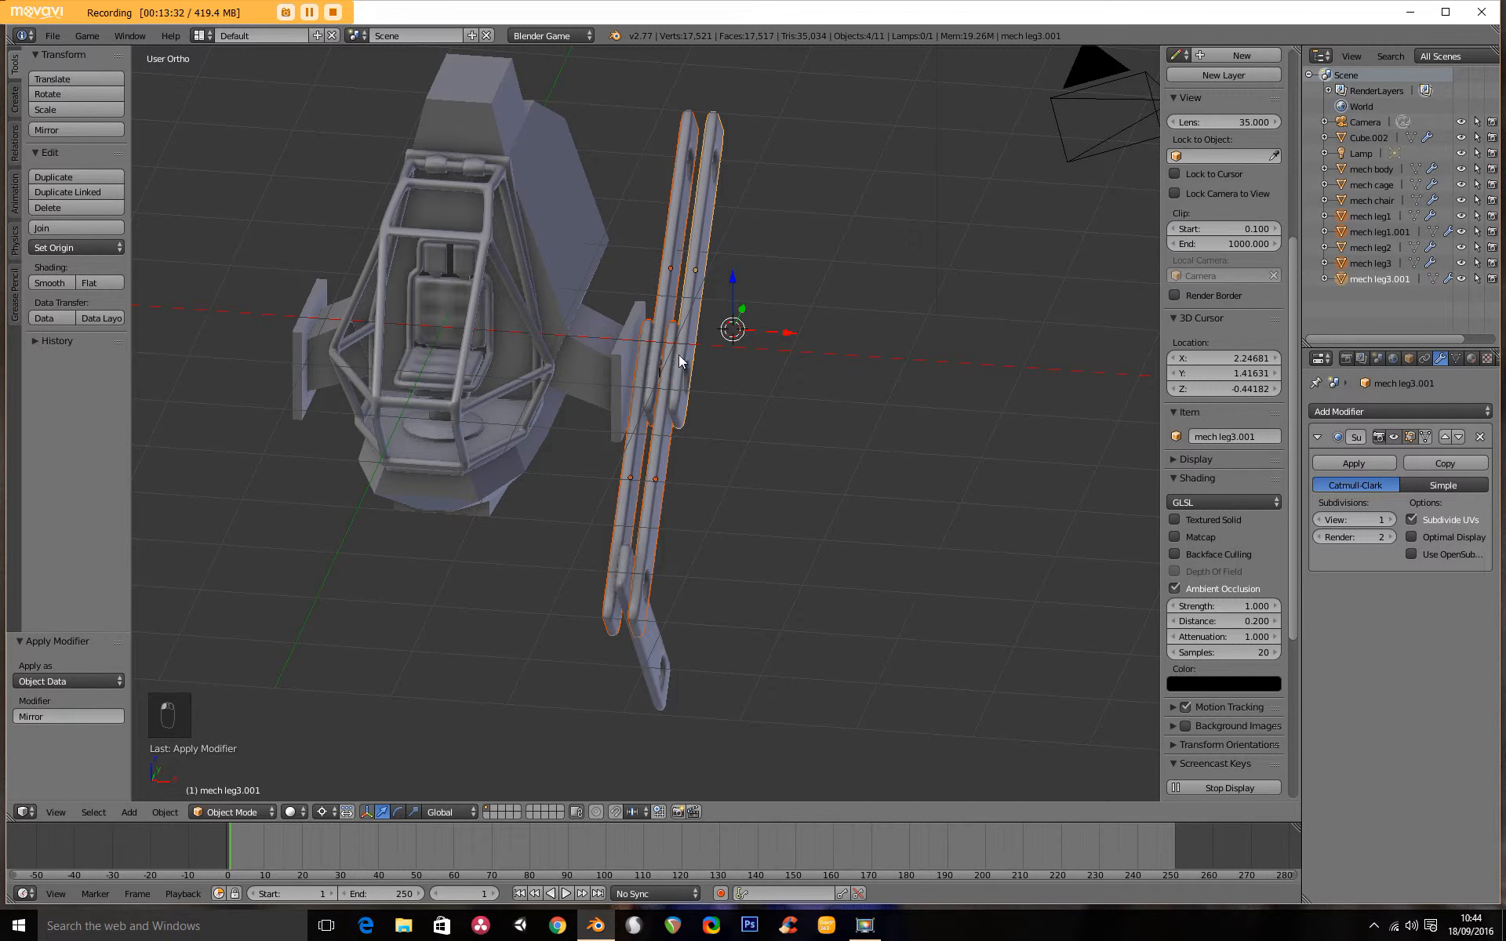
Apply the Mirror modifier on mech leg1.001, mech leg3, mech leg1 and mech leg2 individually
{"action": "right_click", "coordinate": [689, 328]}
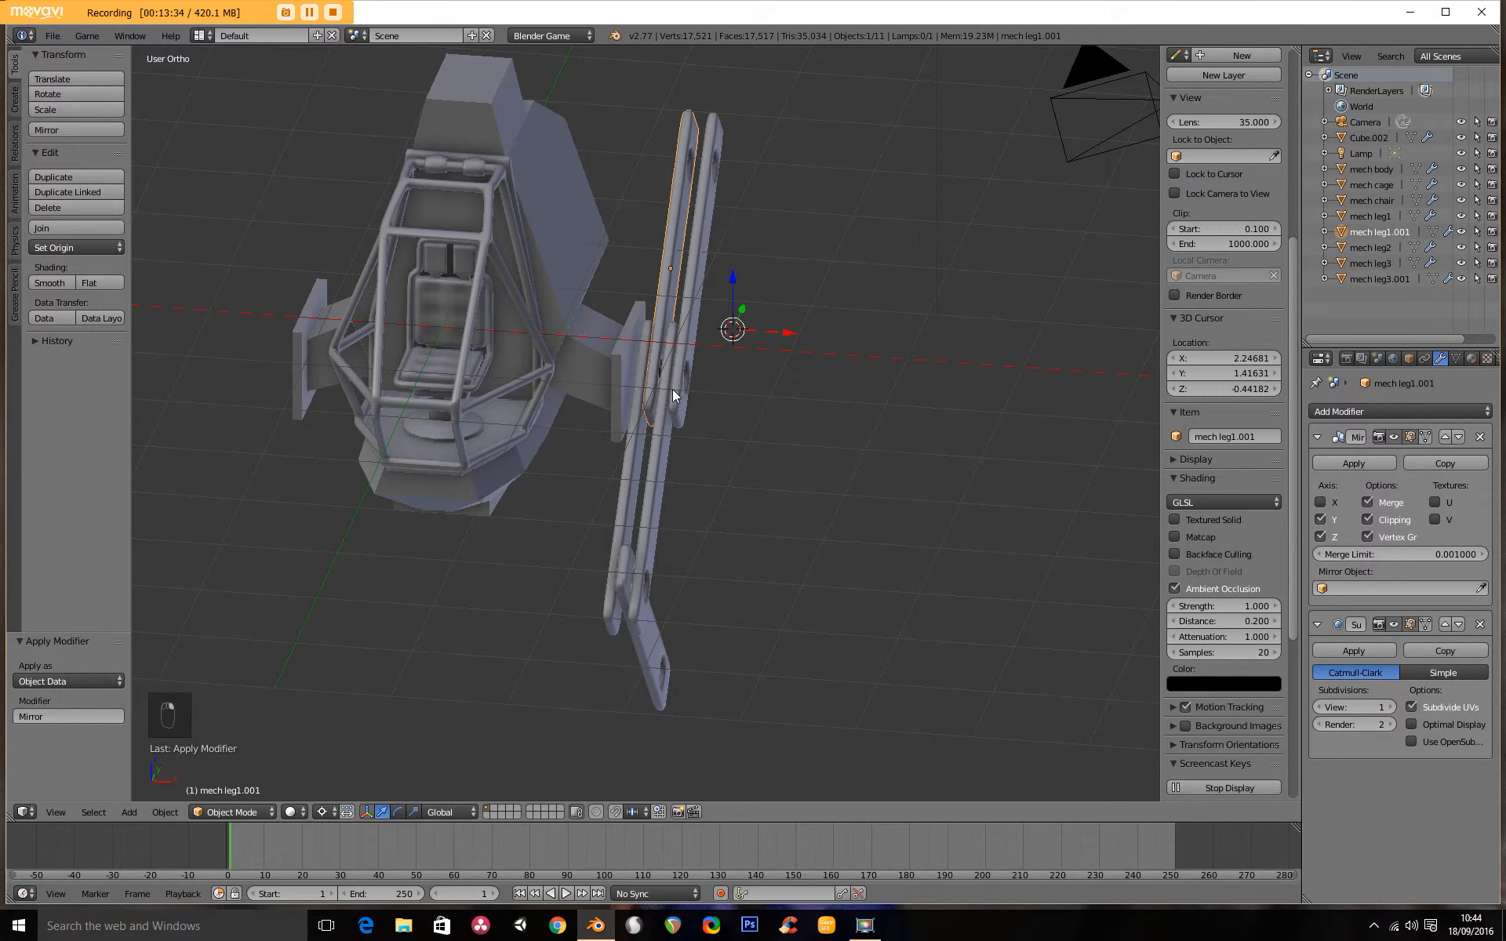
{"action": "right_click", "coordinate": [660, 506]}
{"action": "right_click", "coordinate": [637, 477]}
{"action": "left_click", "coordinate": [1356, 461]}
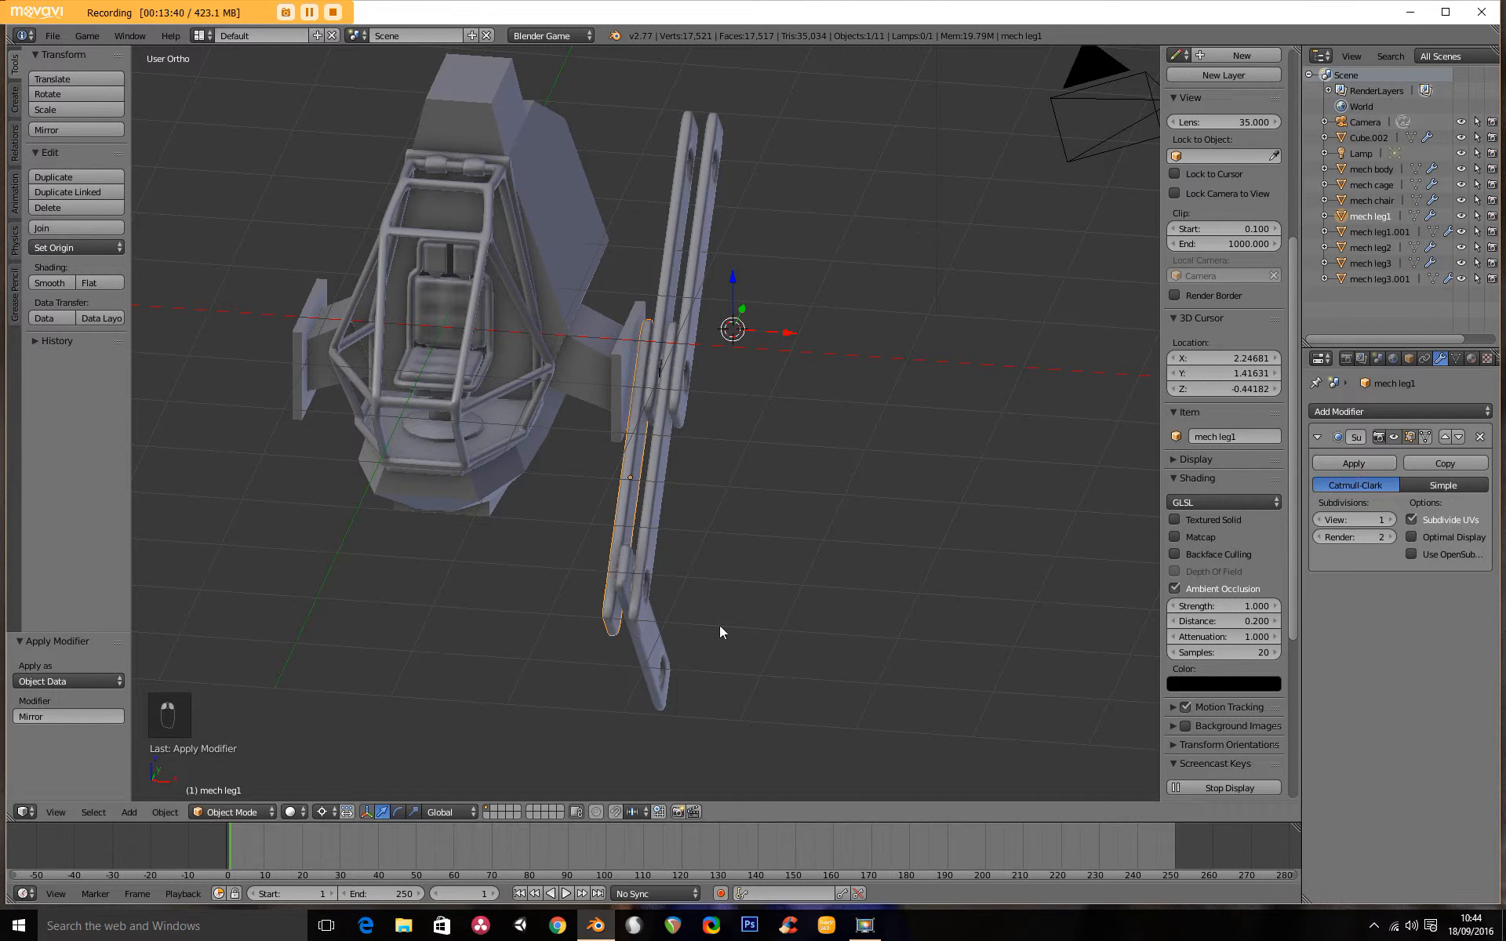
{"action": "right_click", "coordinate": [645, 643]}
{"action": "left_click", "coordinate": [1355, 462]}
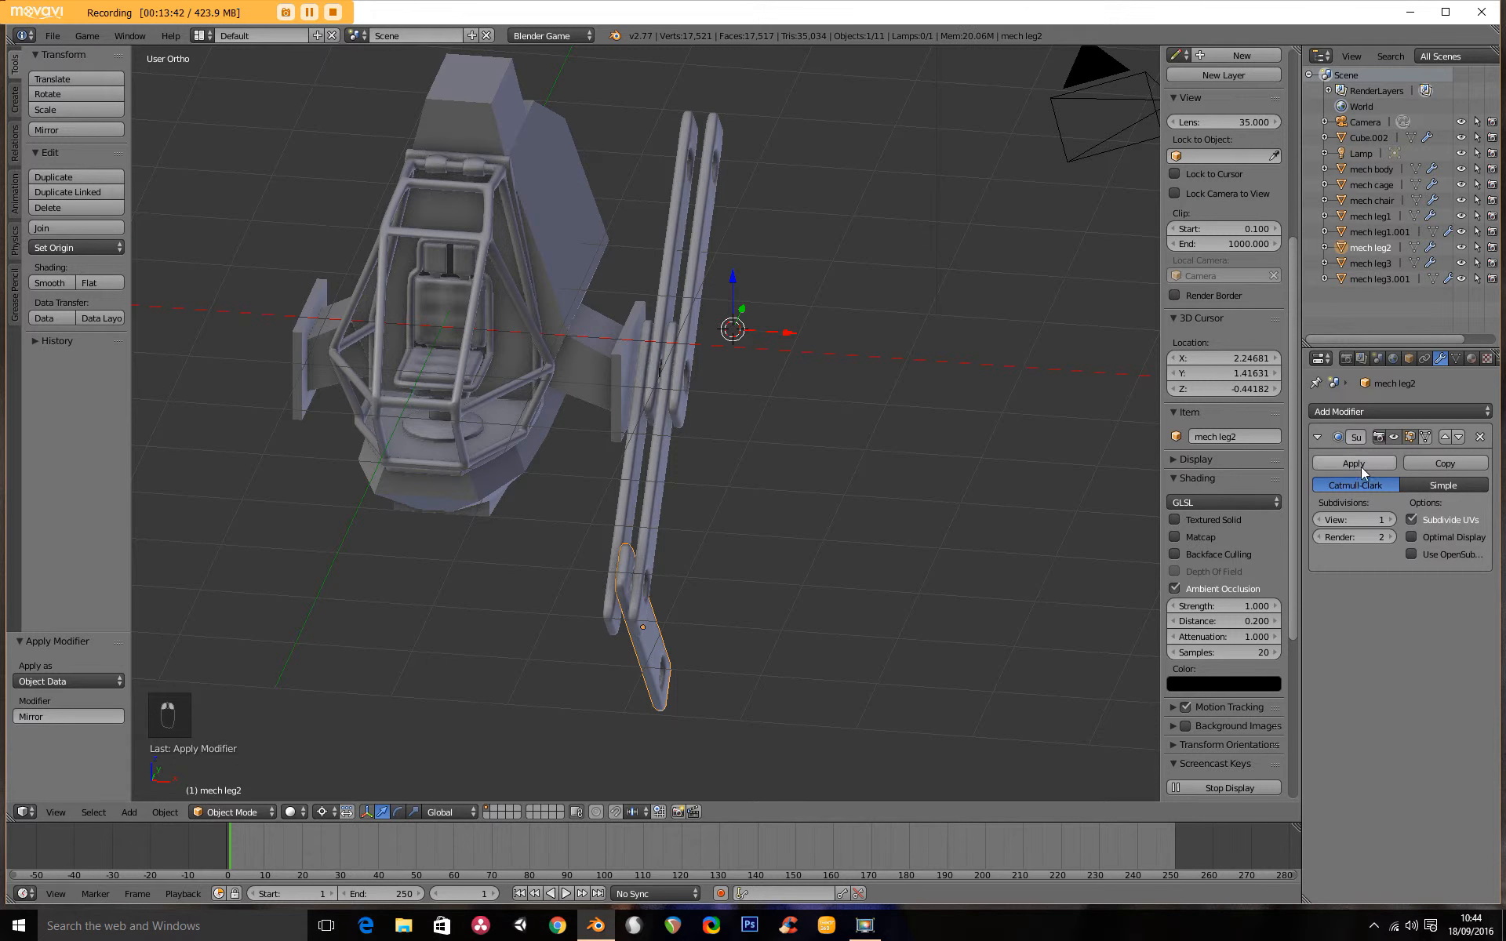
Select all five leg pieces, with mech leg3.001 active, and join them into one object
{"action": "middle_click_drag", "start_coordinate": [774, 542], "coordinate": [700, 537]}
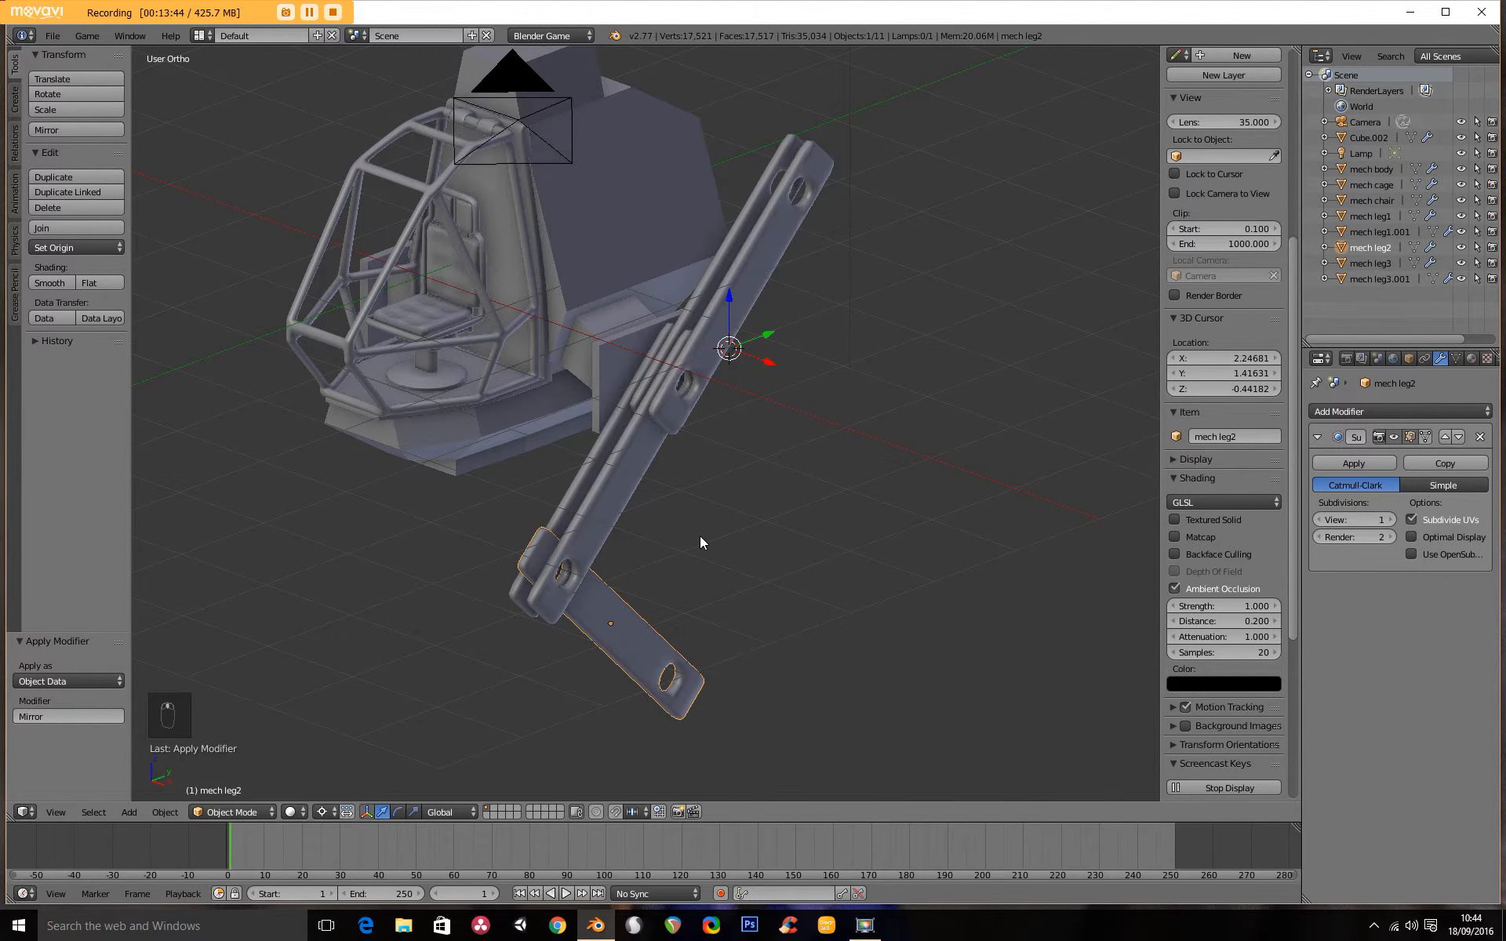
{"action": "right_click", "coordinate": [618, 520], "text": "shift"}
{"action": "middle_click_drag", "start_coordinate": [661, 448], "coordinate": [704, 466]}
{"action": "right_click", "coordinate": [680, 193], "text": "shift"}
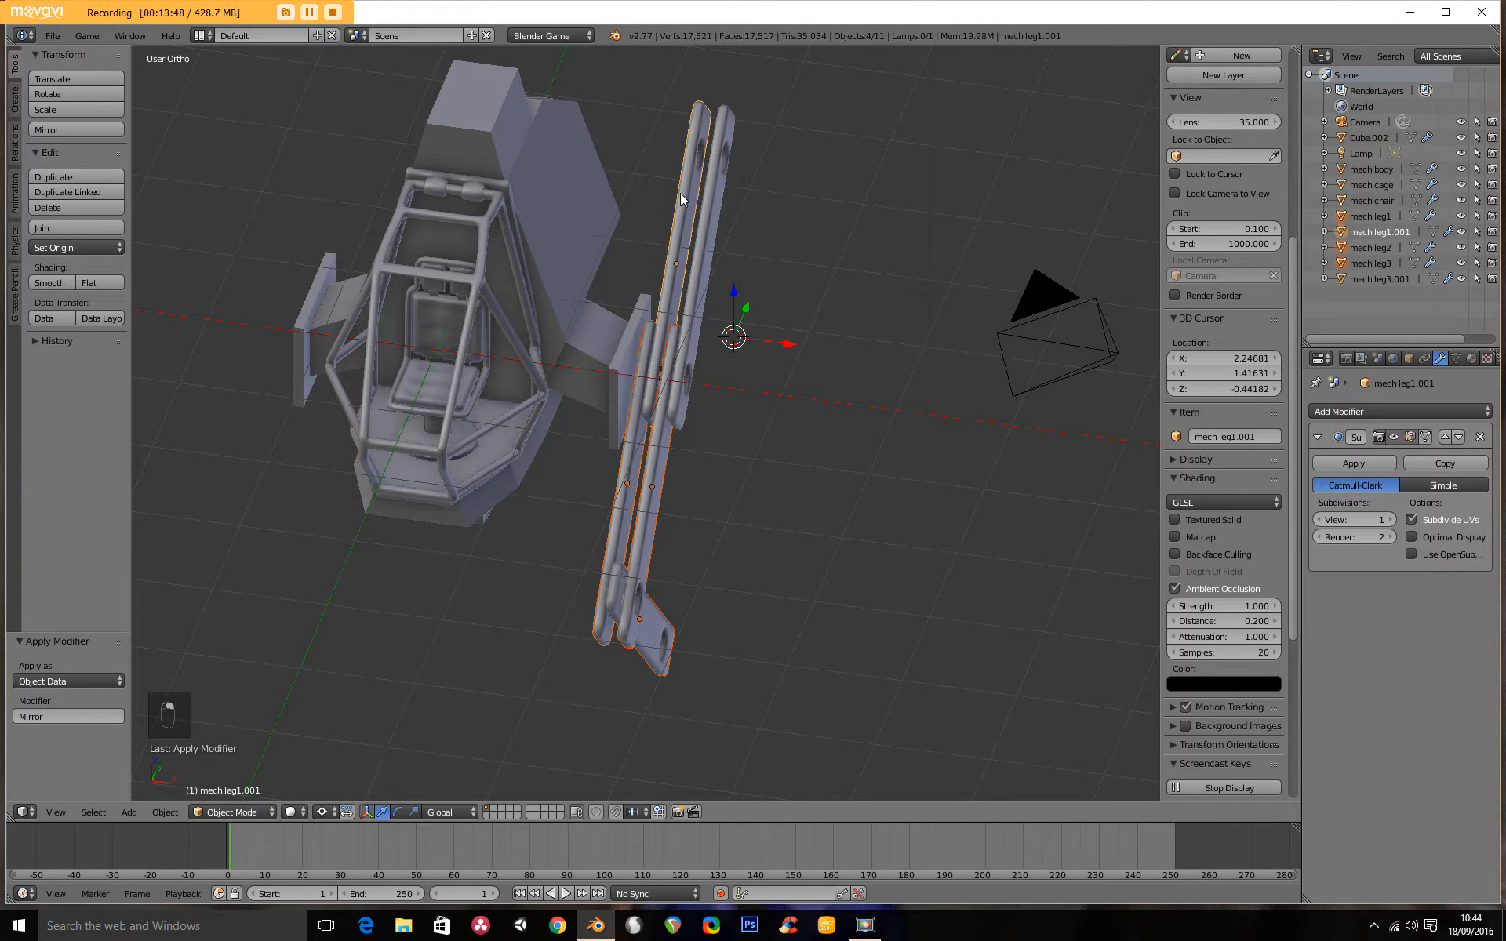
{"action": "right_click", "coordinate": [704, 209], "text": "shift"}
{"action": "middle_click_drag", "start_coordinate": [705, 208], "coordinate": [719, 316]}
{"action": "key", "text": "ctrl+j"}
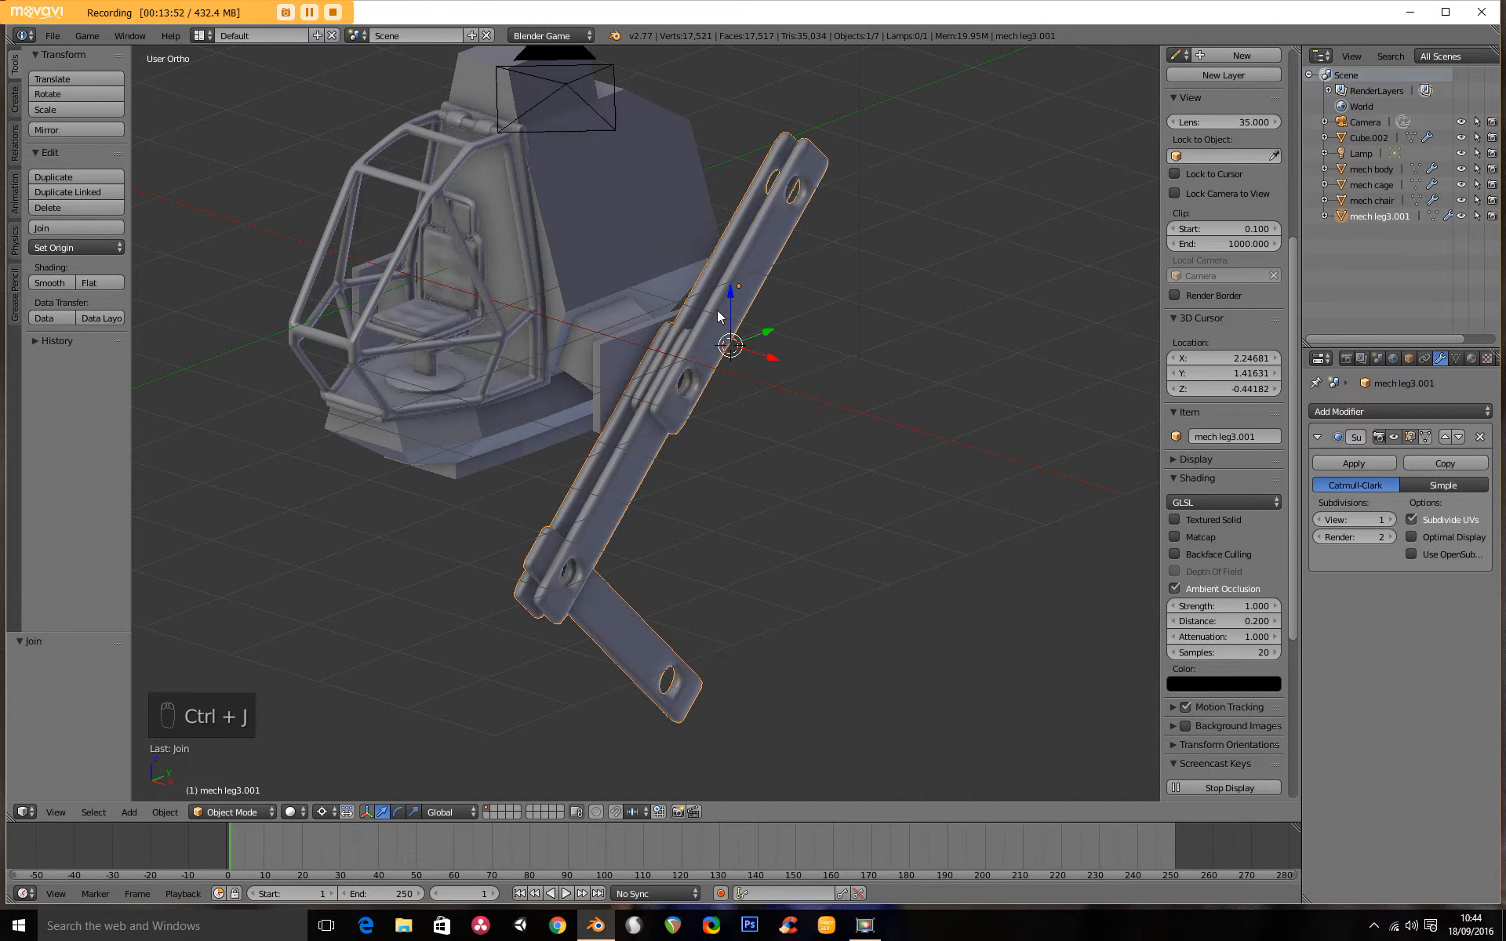
Select the mech body in the front view and snap the 3D cursor to it
{"action": "middle_click_drag", "start_coordinate": [703, 390], "coordinate": [796, 397]}
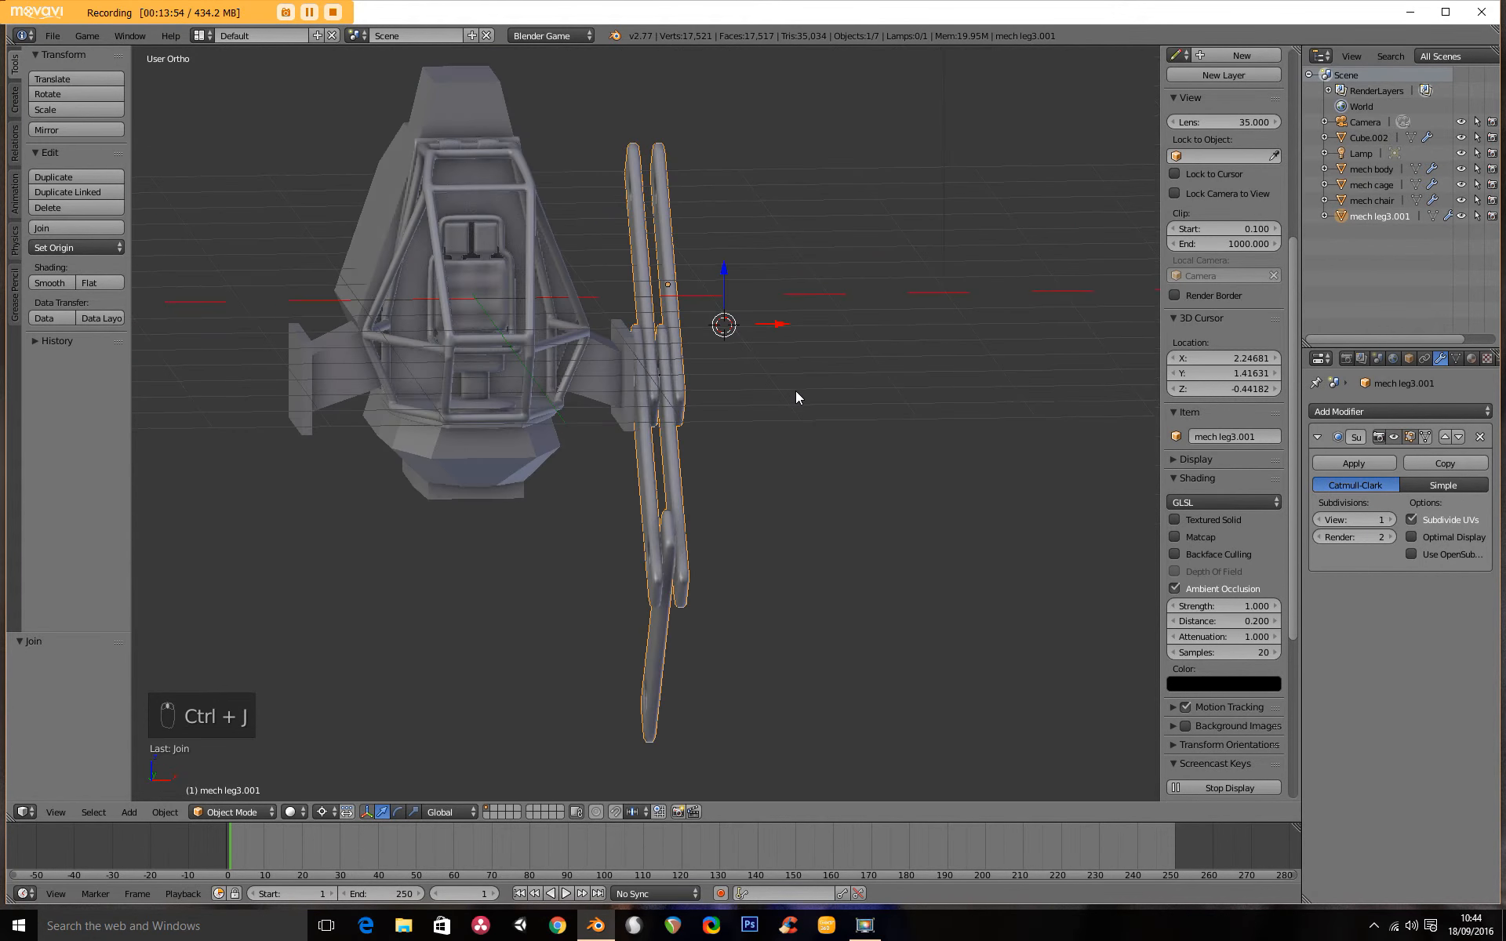
{"action": "key", "text": "KP_1"}
{"action": "right_click", "coordinate": [471, 407]}
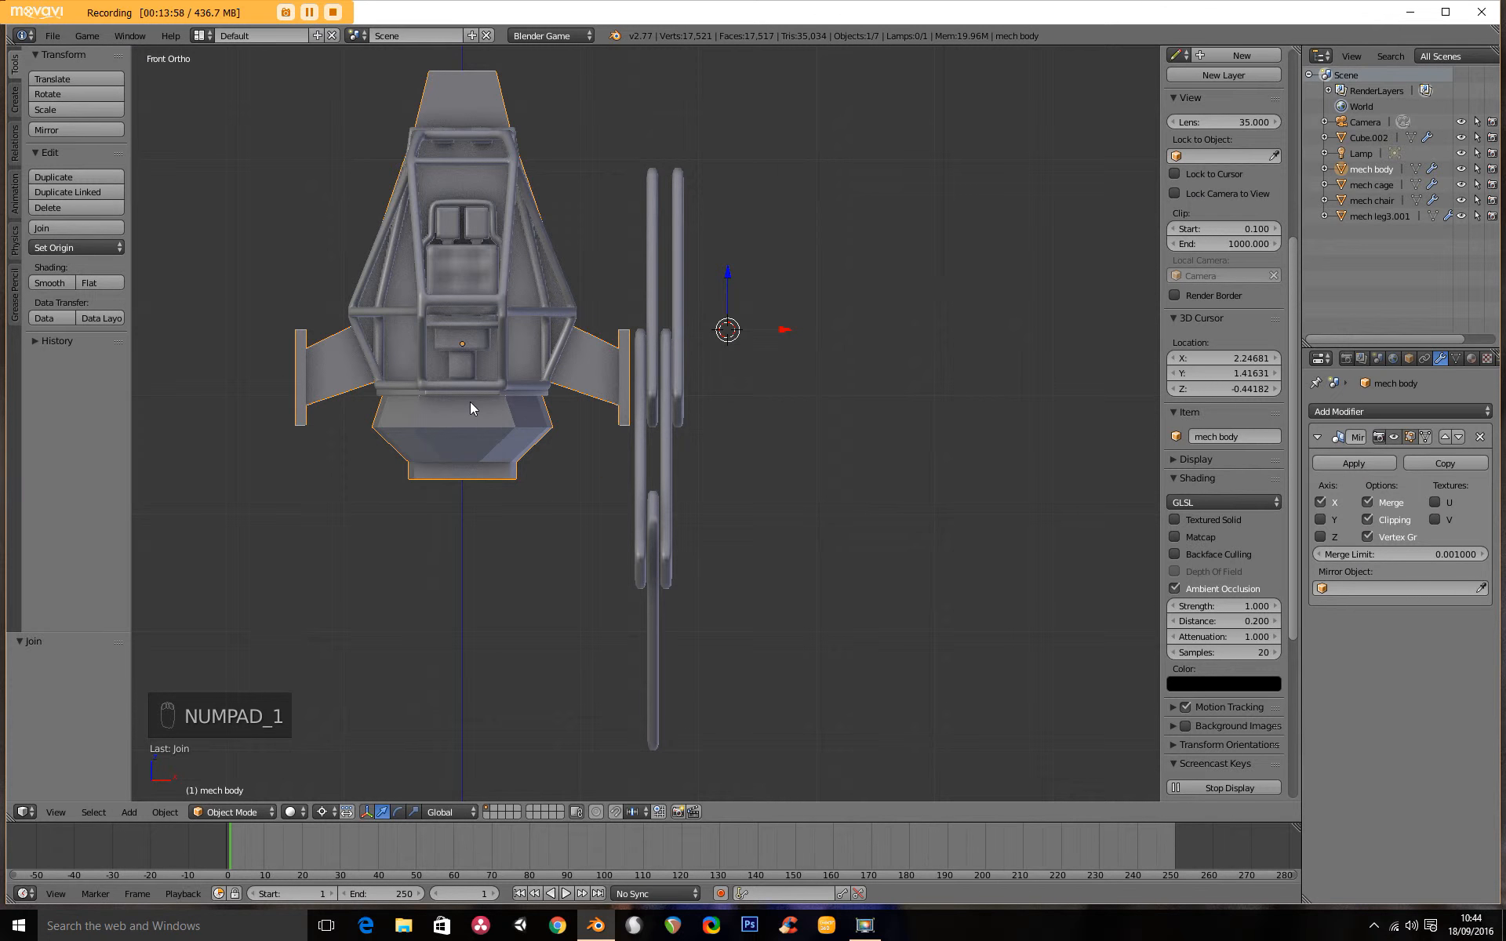
{"action": "key", "text": "shift+s"}
{"action": "left_click", "coordinate": [470, 403]}
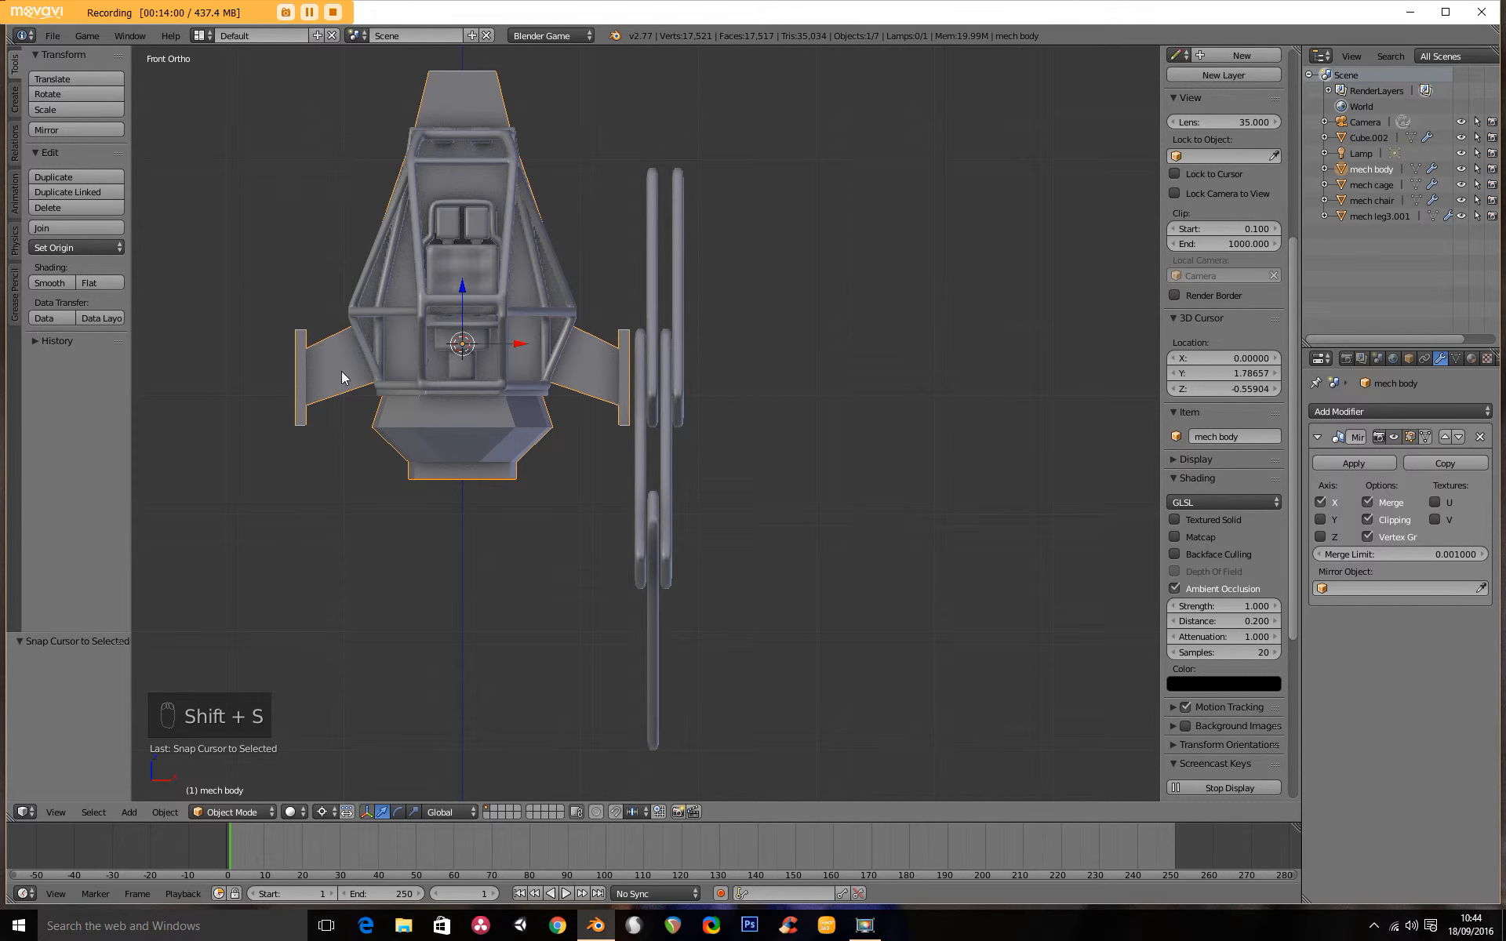
Select the joined leg and set its origin to the 3D cursor at the mech body's centre
{"action": "right_click", "coordinate": [659, 395]}
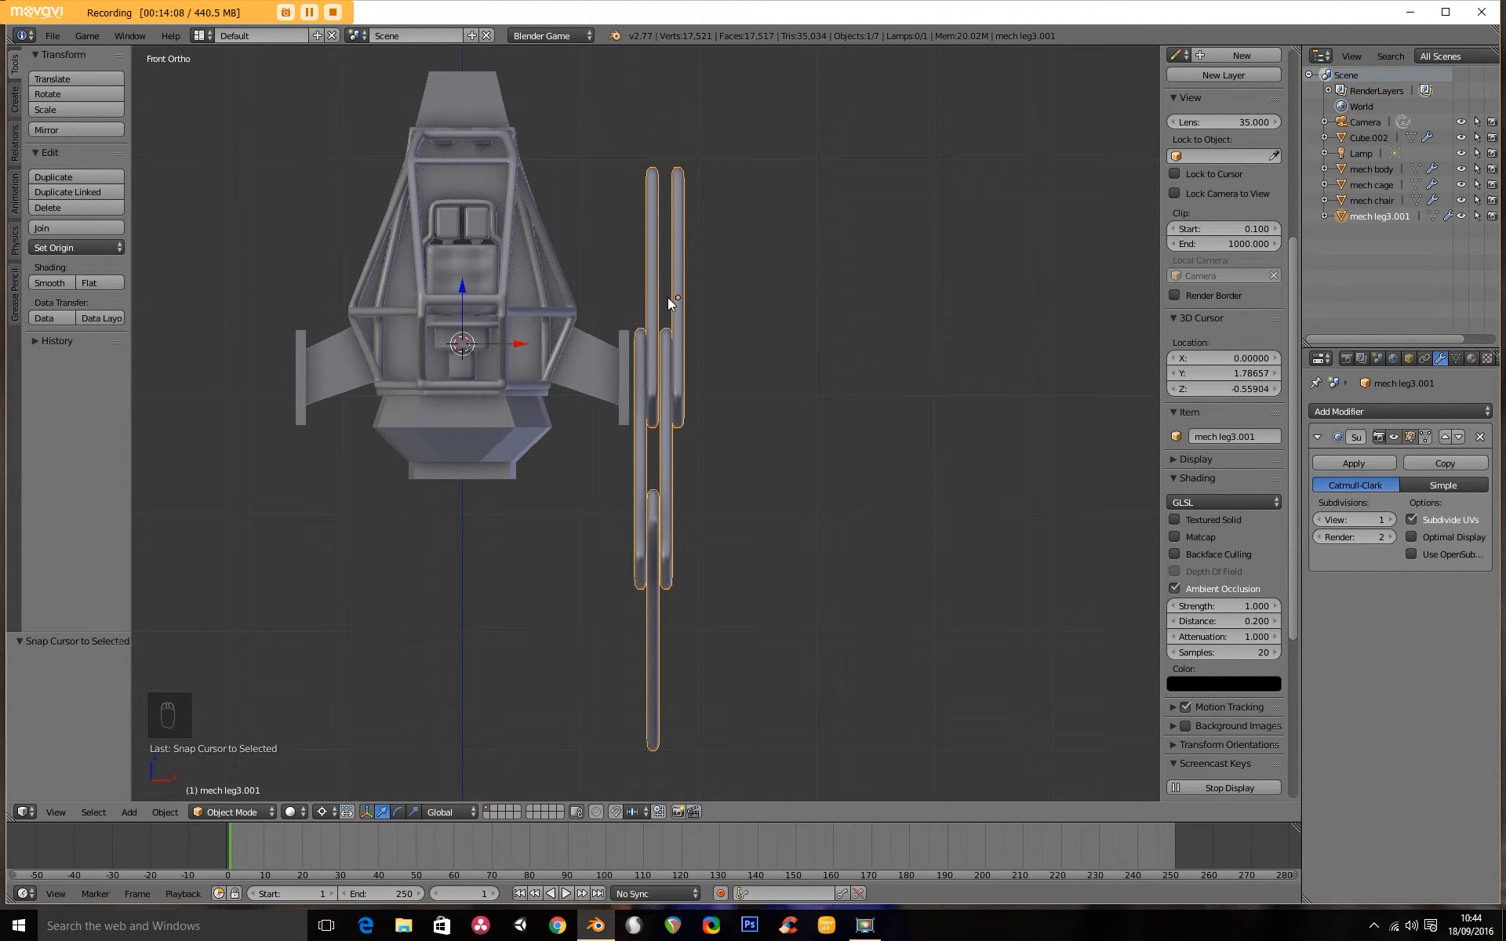
{"action": "key", "text": "r"}
{"action": "right_click", "coordinate": [657, 538]}
{"action": "left_click", "coordinate": [165, 812]}
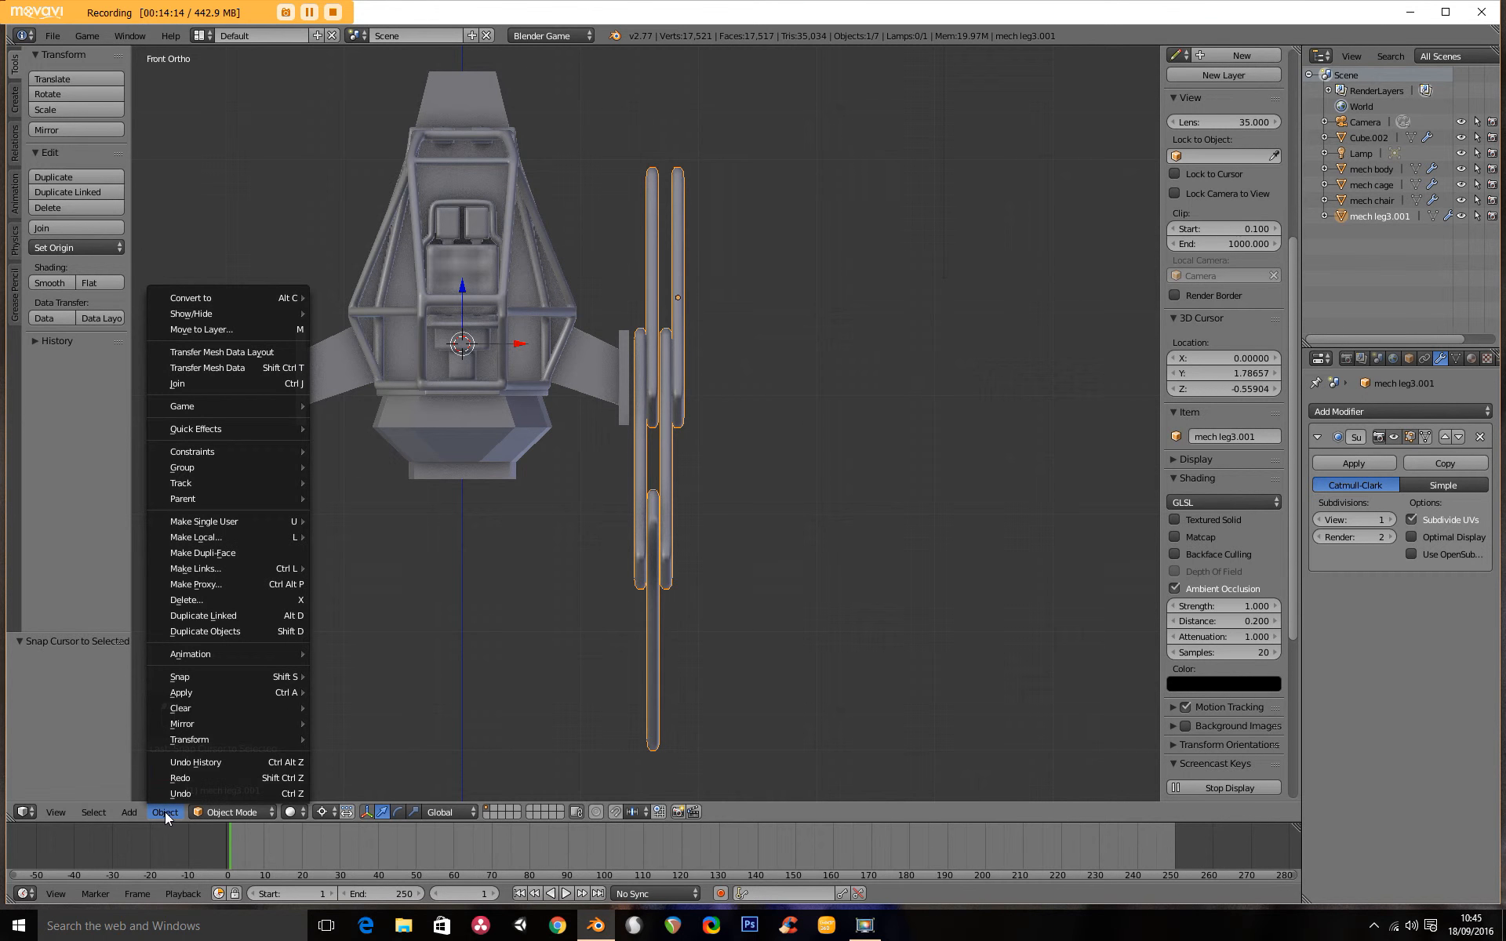
{"action": "mouse_move", "coordinate": [220, 741]}
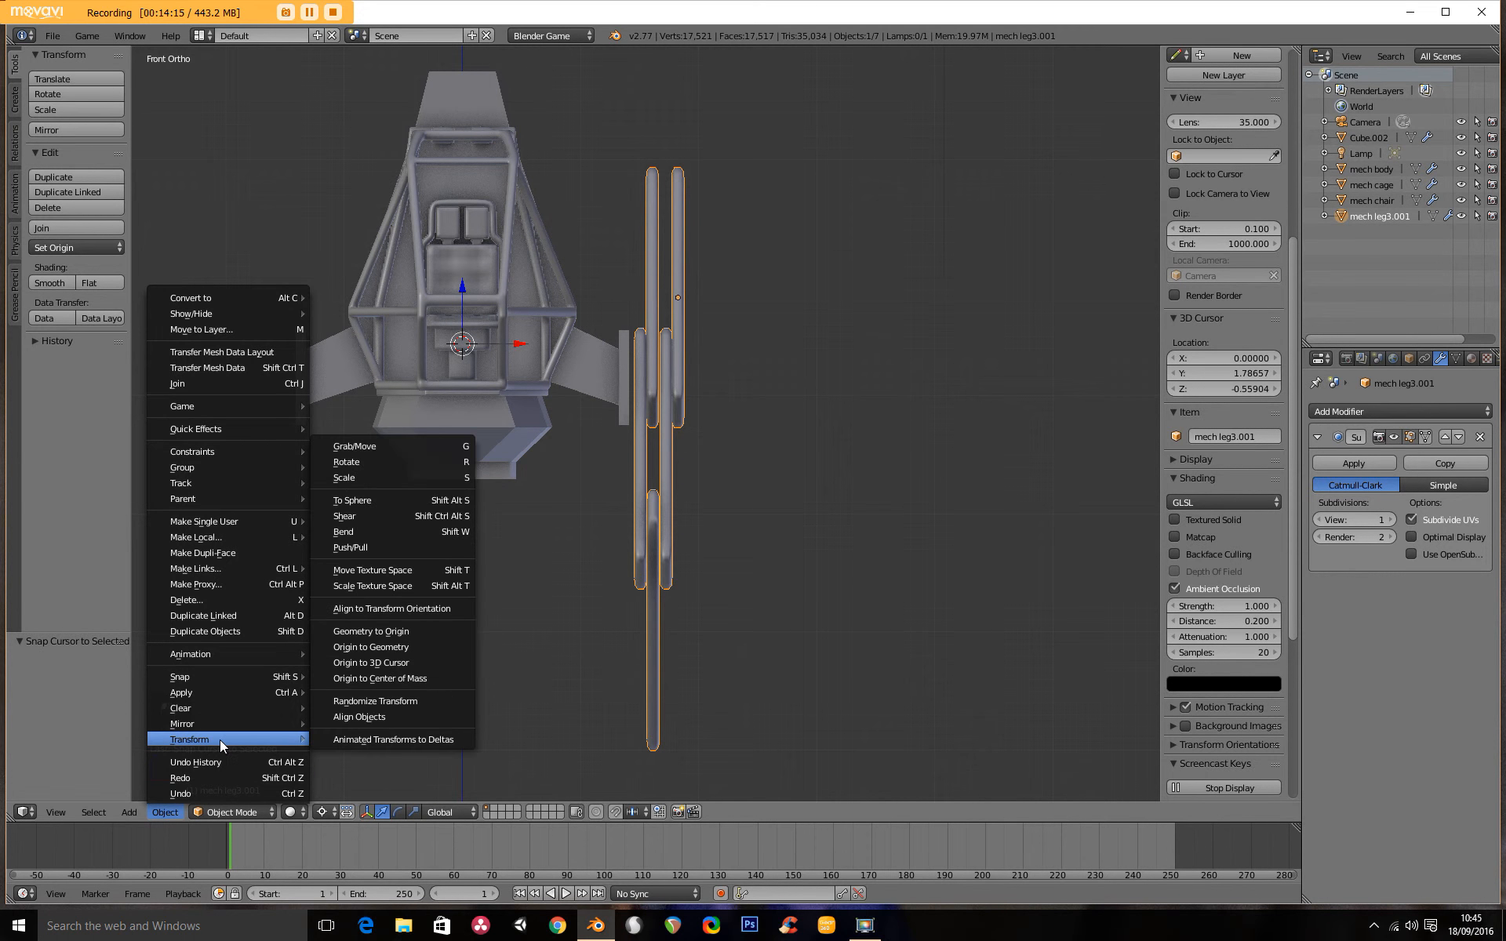
{"action": "left_click", "coordinate": [380, 662]}
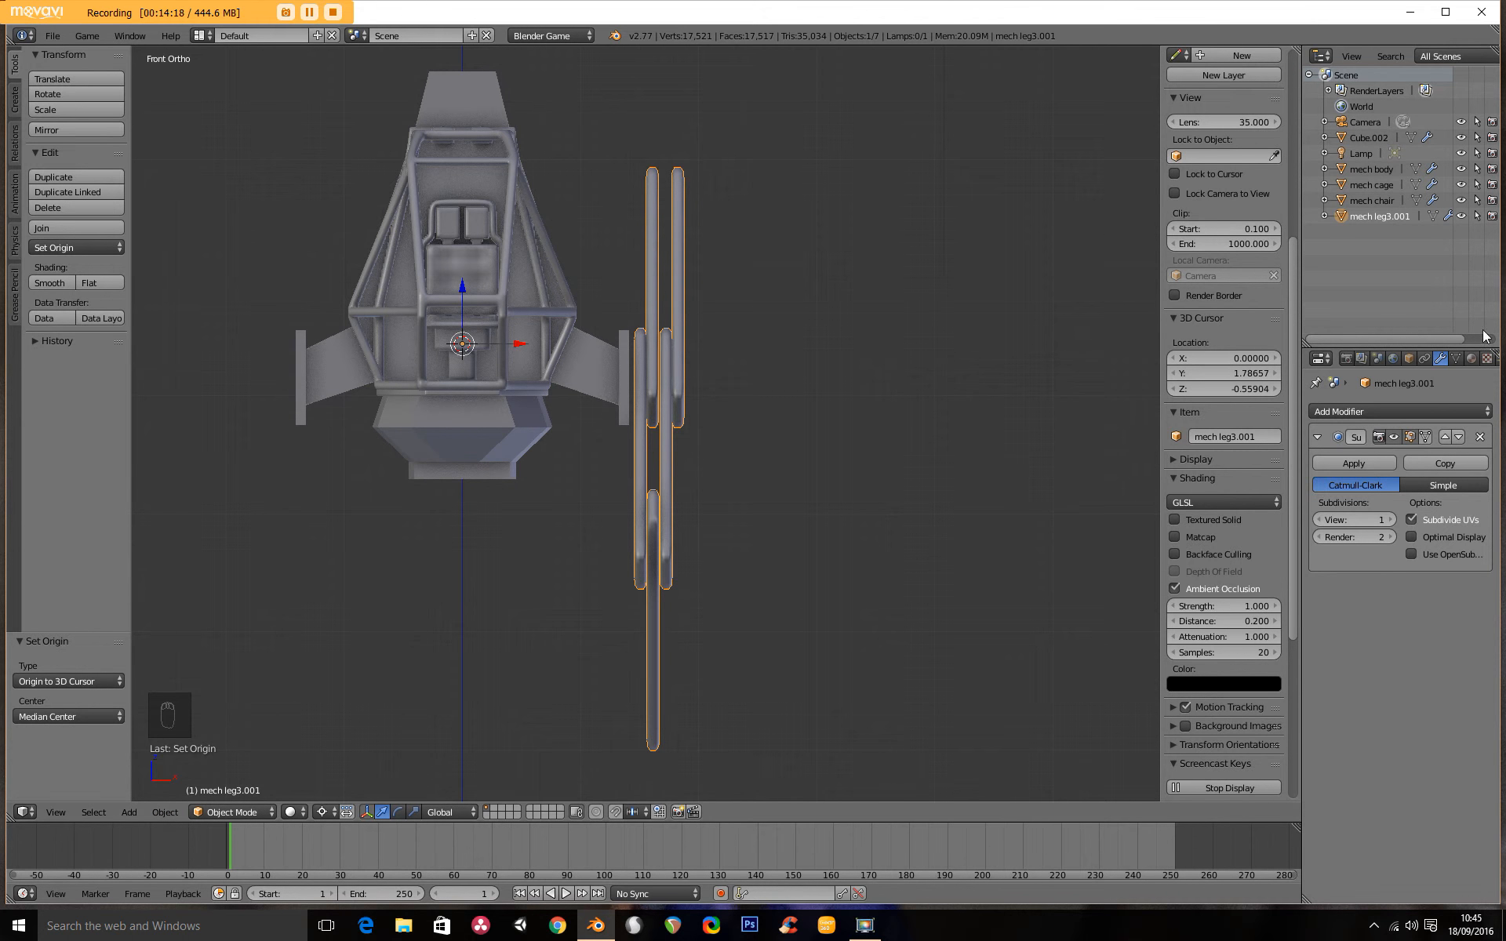
Add a Mirror modifier to the joined leg with only the Z axis enabled, producing the opposite leg
{"action": "left_click", "coordinate": [1400, 411]}
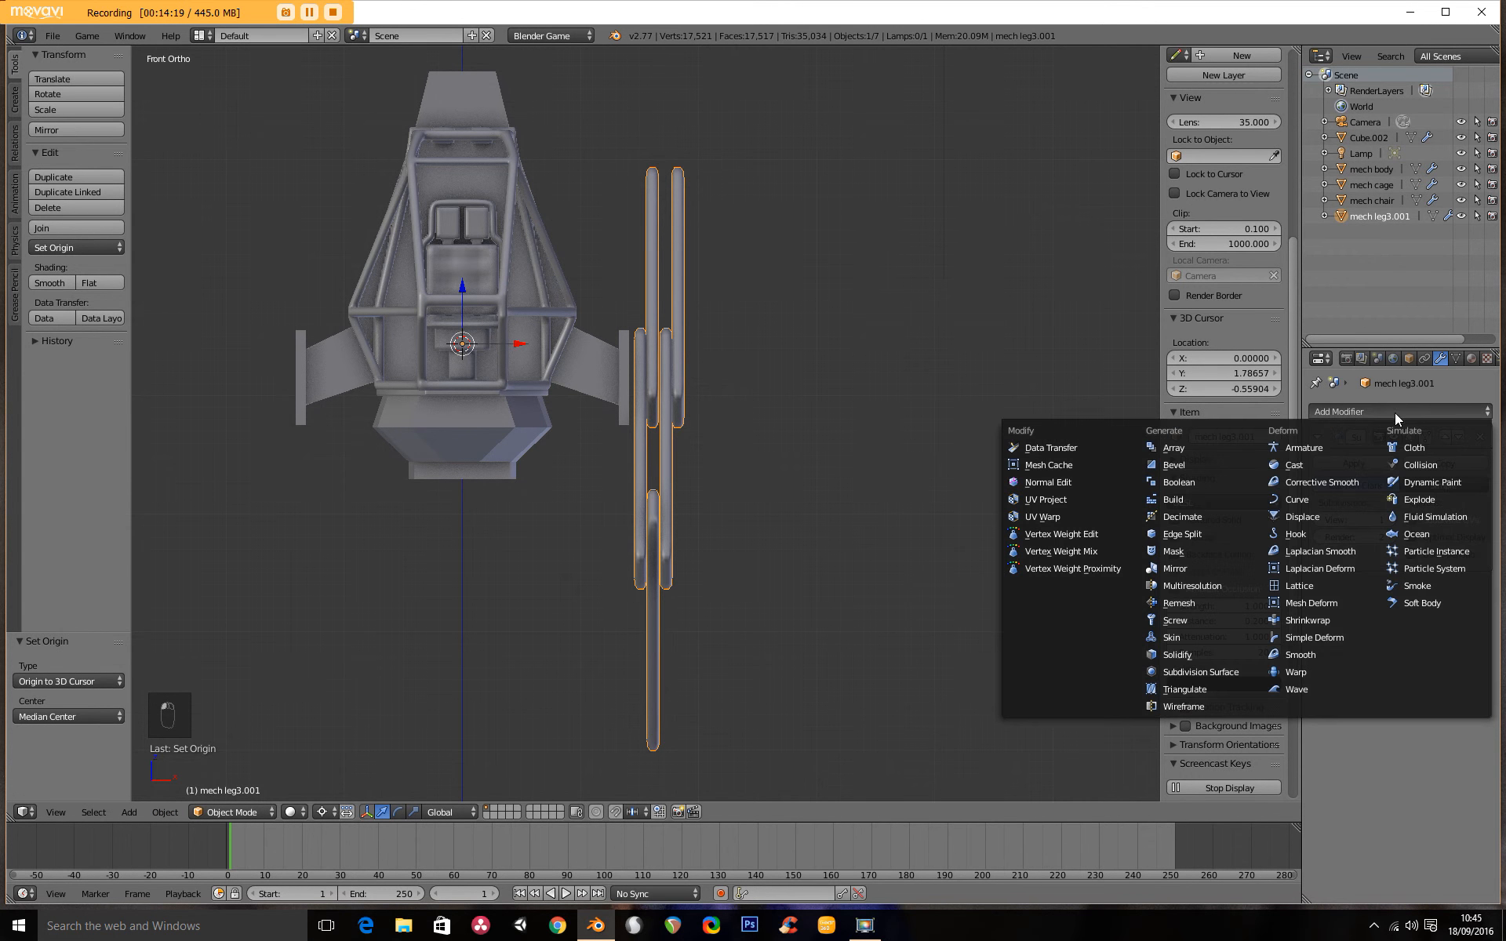
{"action": "left_click", "coordinate": [1217, 572]}
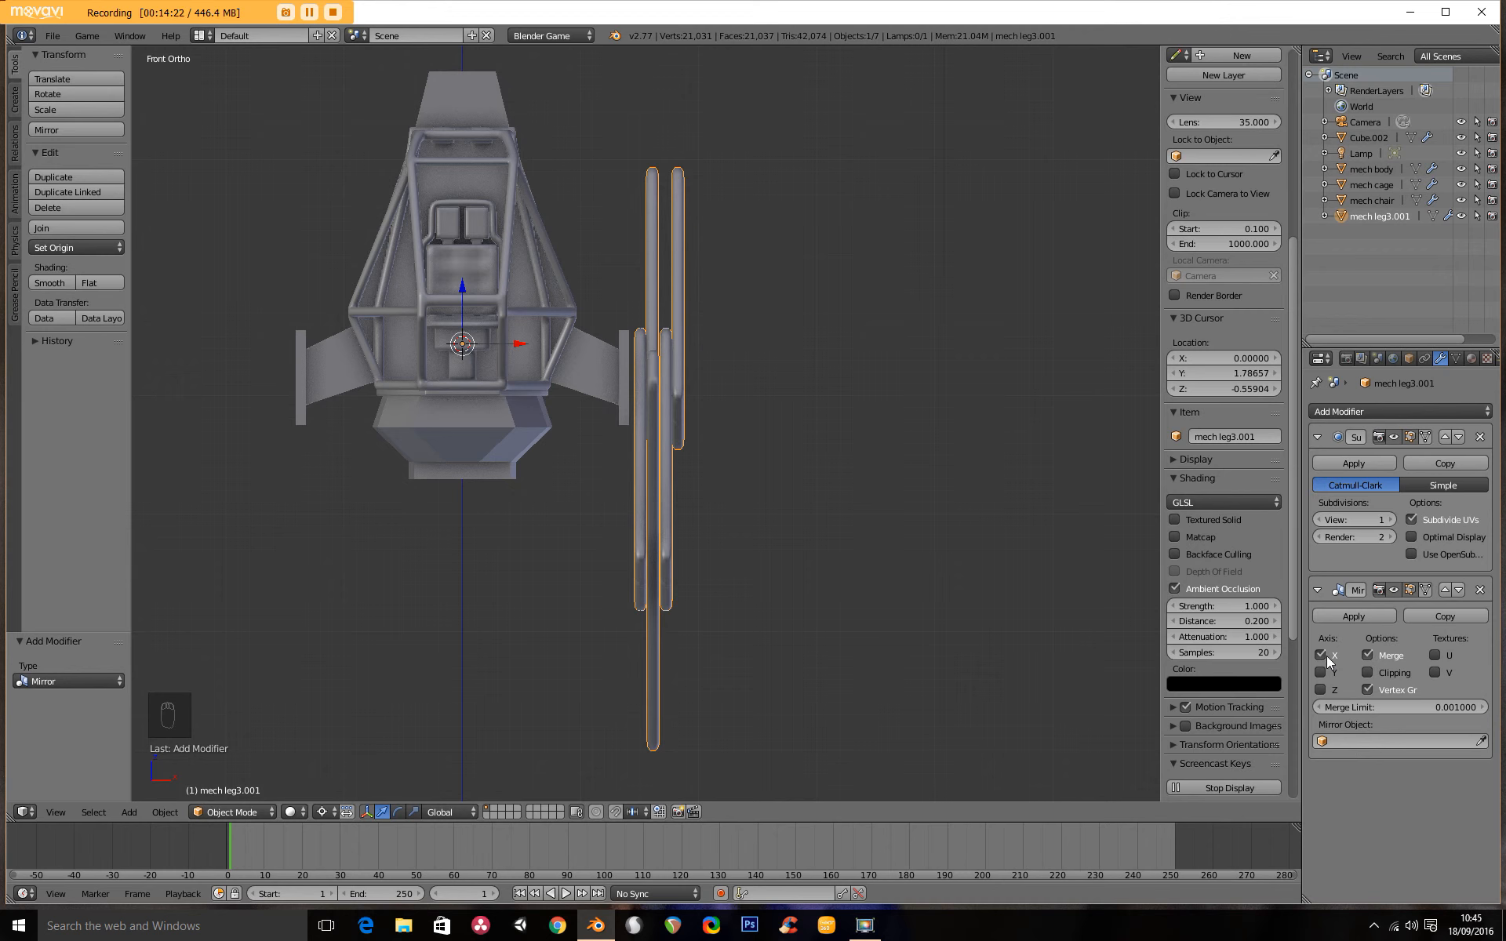
{"action": "left_click", "coordinate": [1326, 658]}
{"action": "left_click", "coordinate": [1323, 690]}
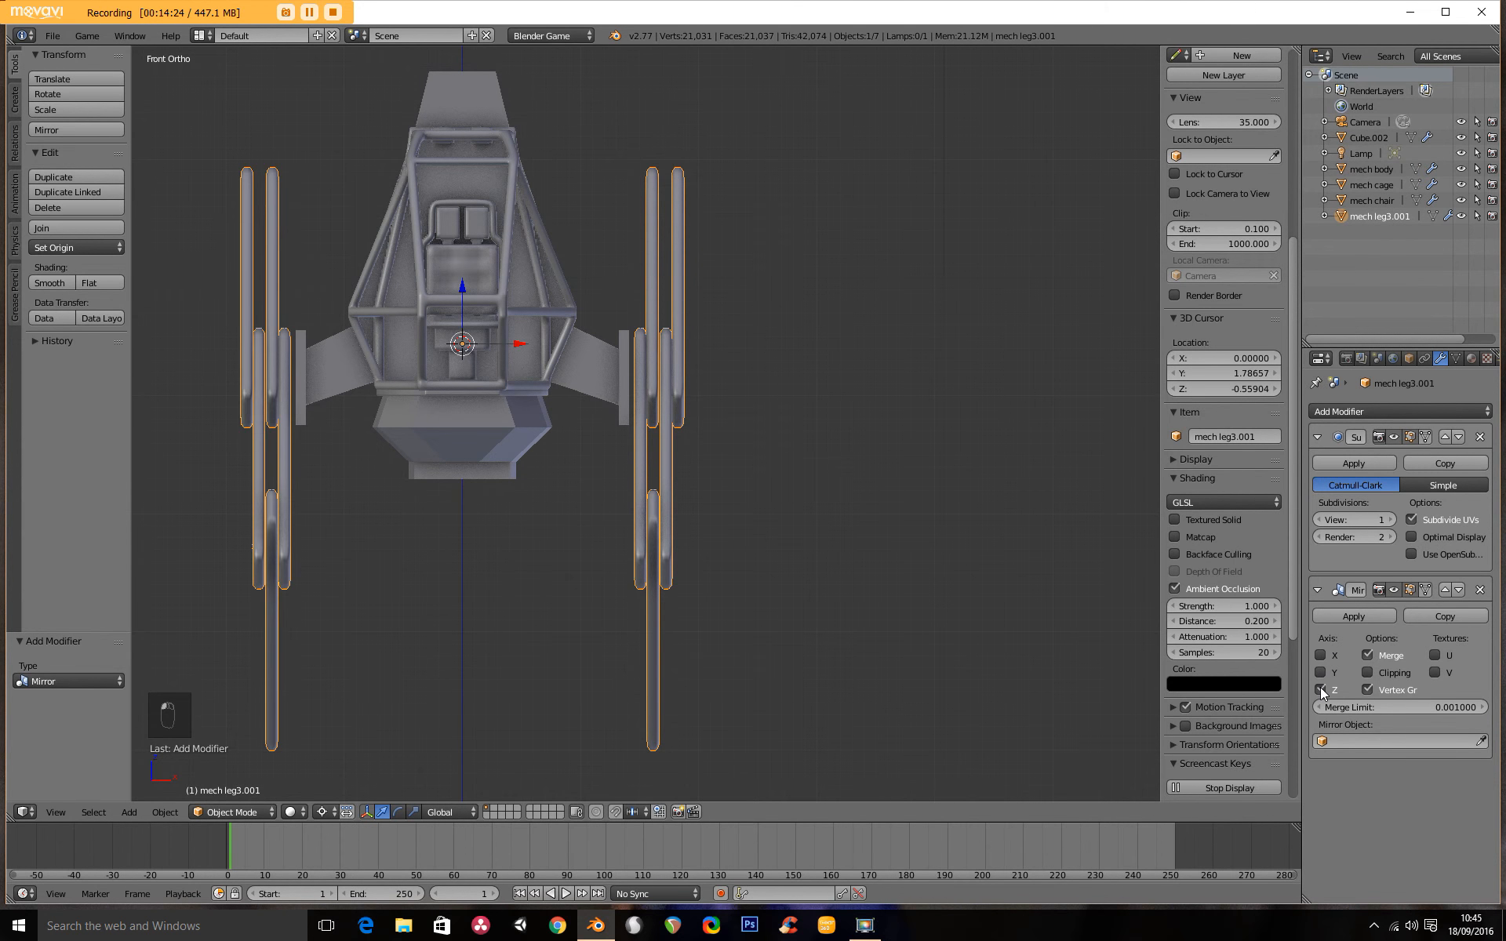
{"action": "middle_click_drag", "start_coordinate": [882, 588], "coordinate": [871, 541]}
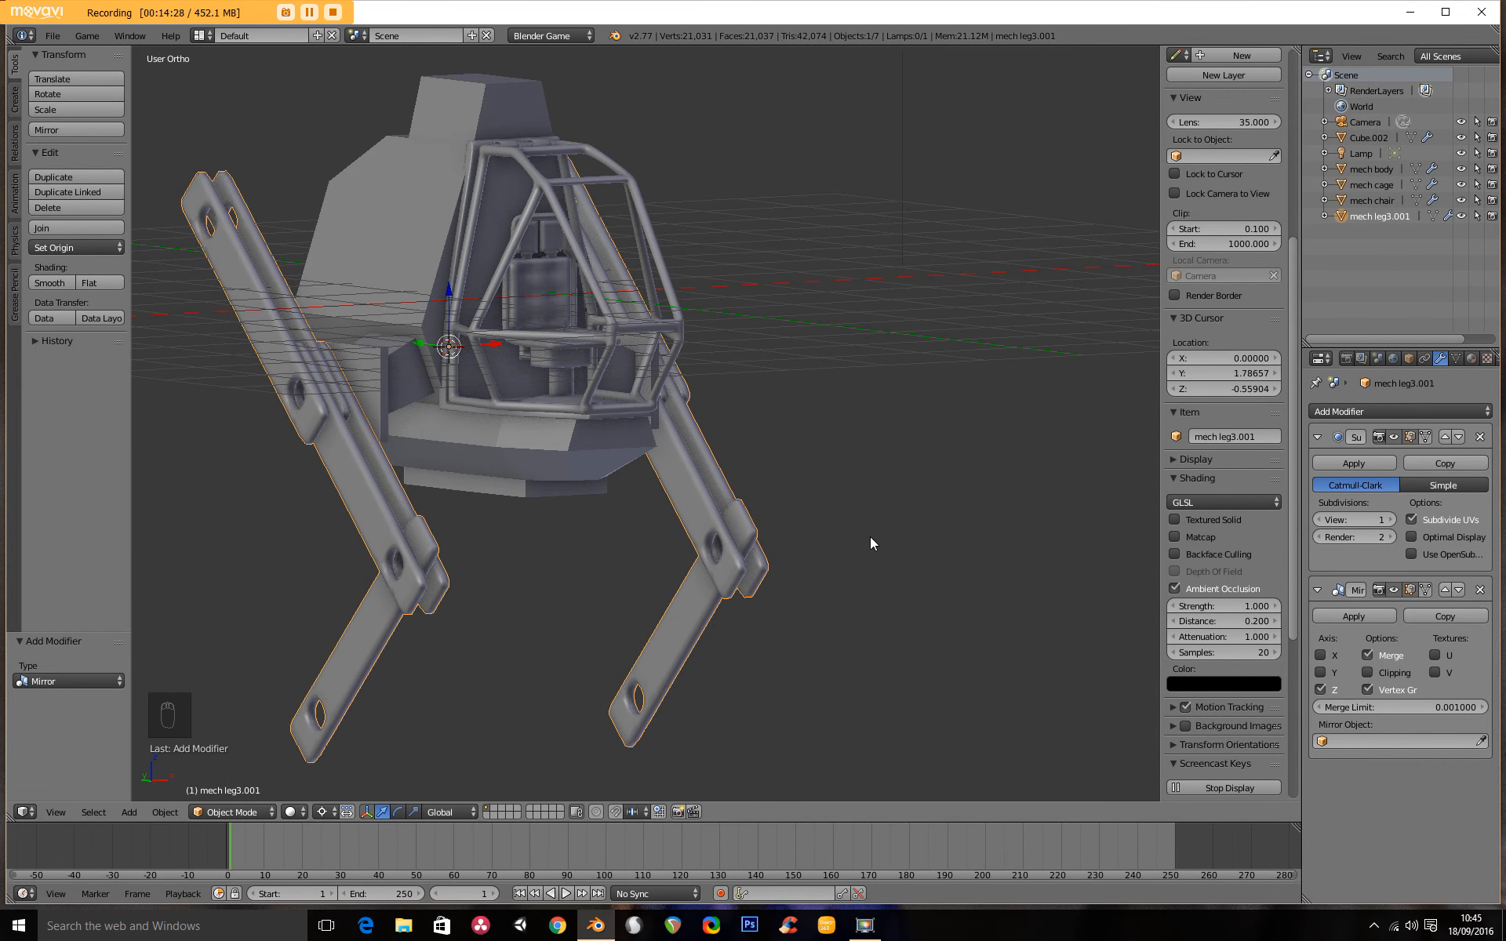
{"action": "key", "text": "KP_1"}
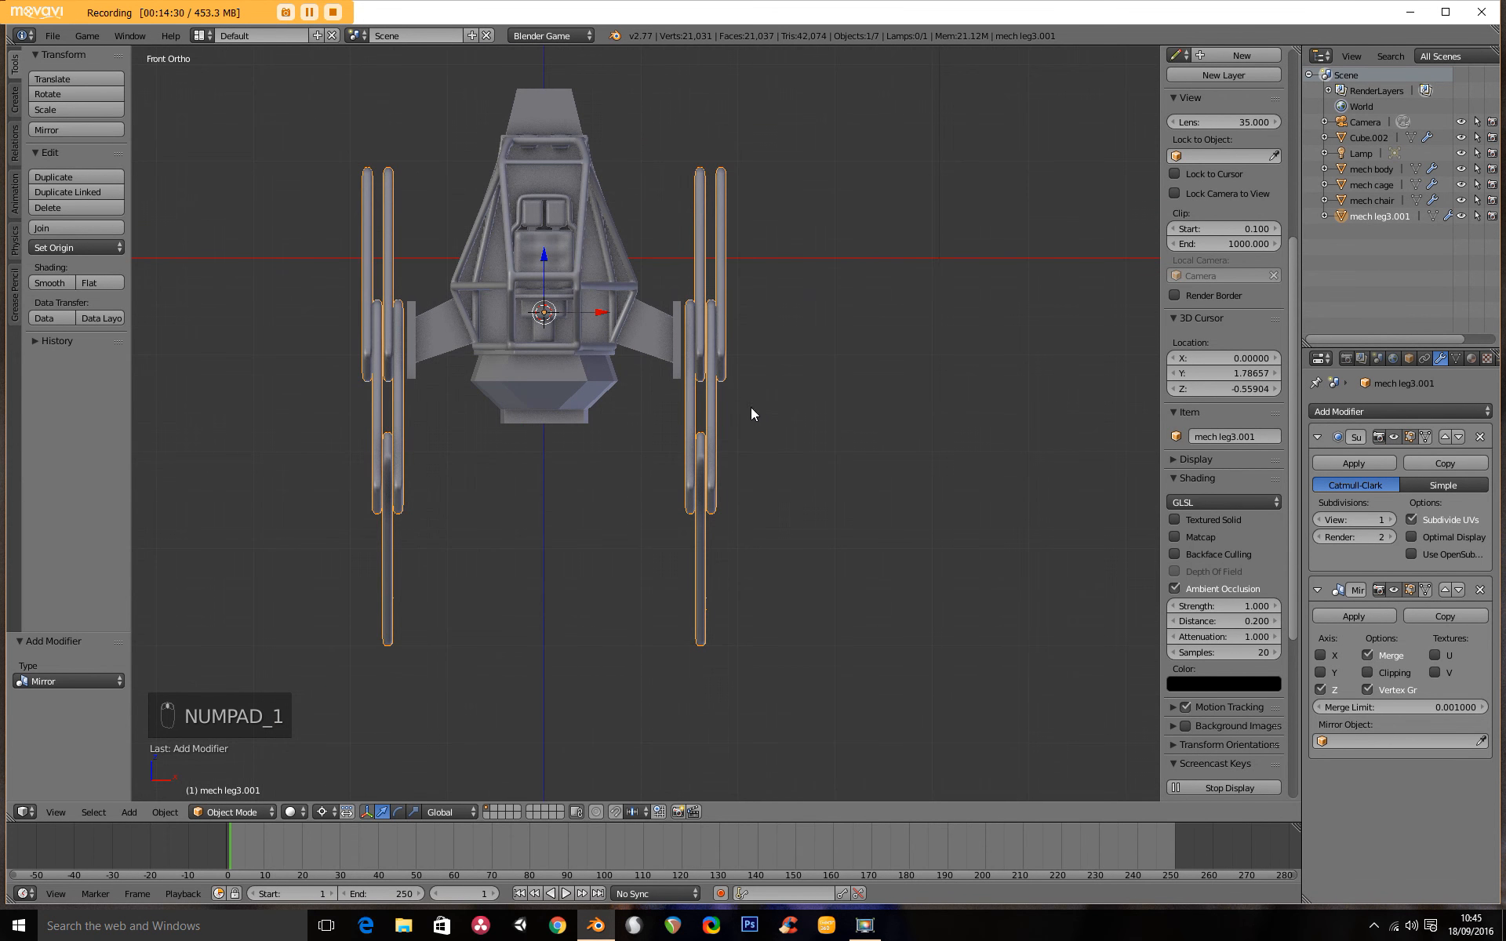
{"action": "middle_click_drag", "start_coordinate": [755, 364], "coordinate": [811, 399], "text": "shift"}
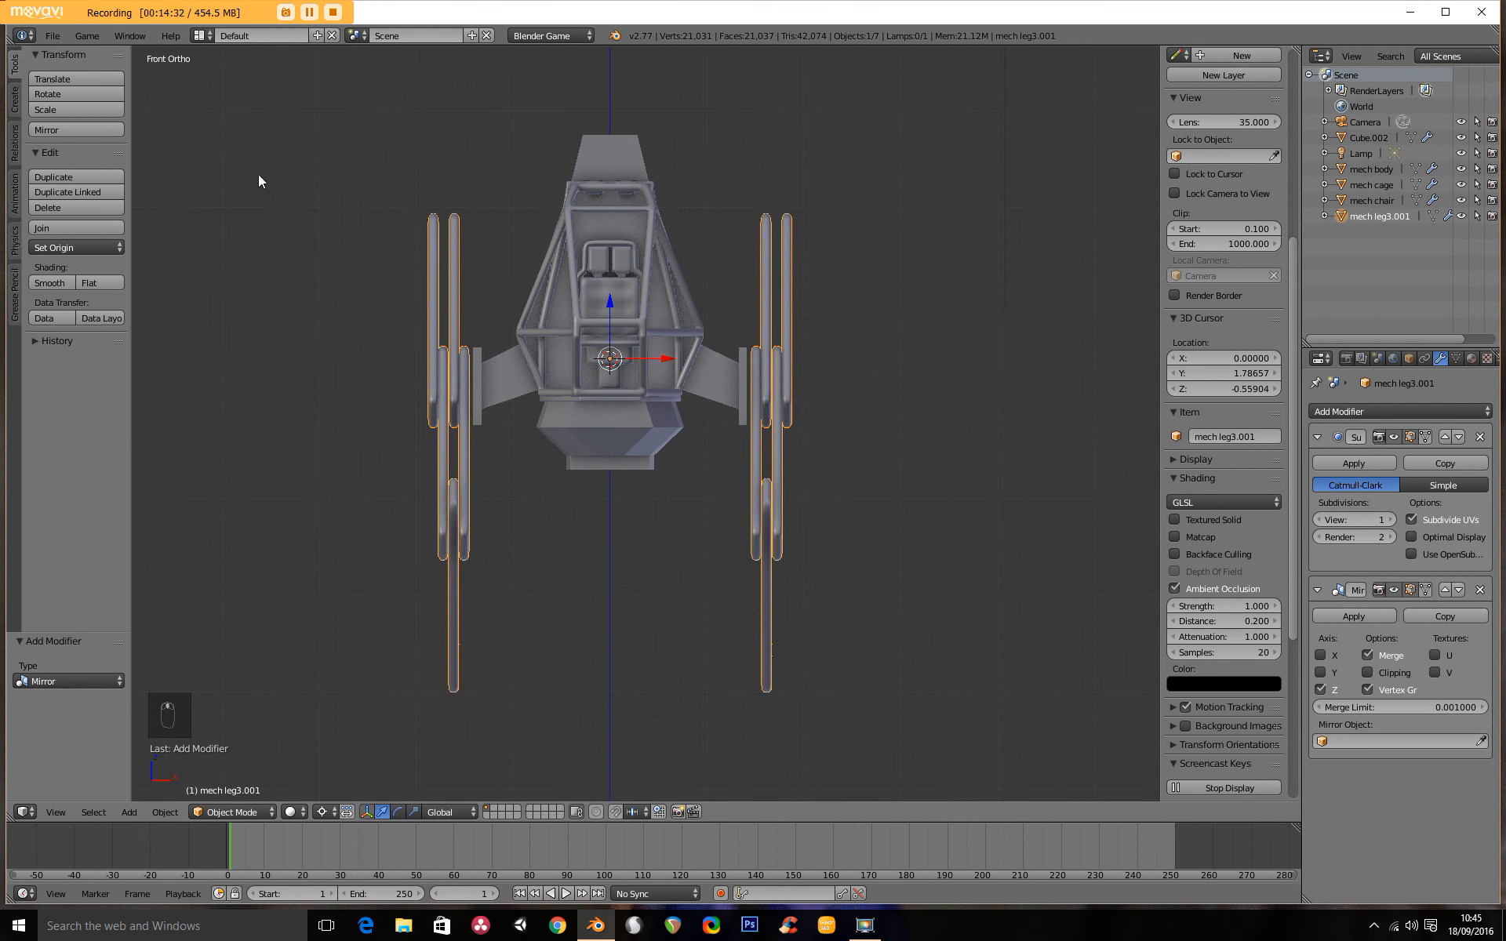